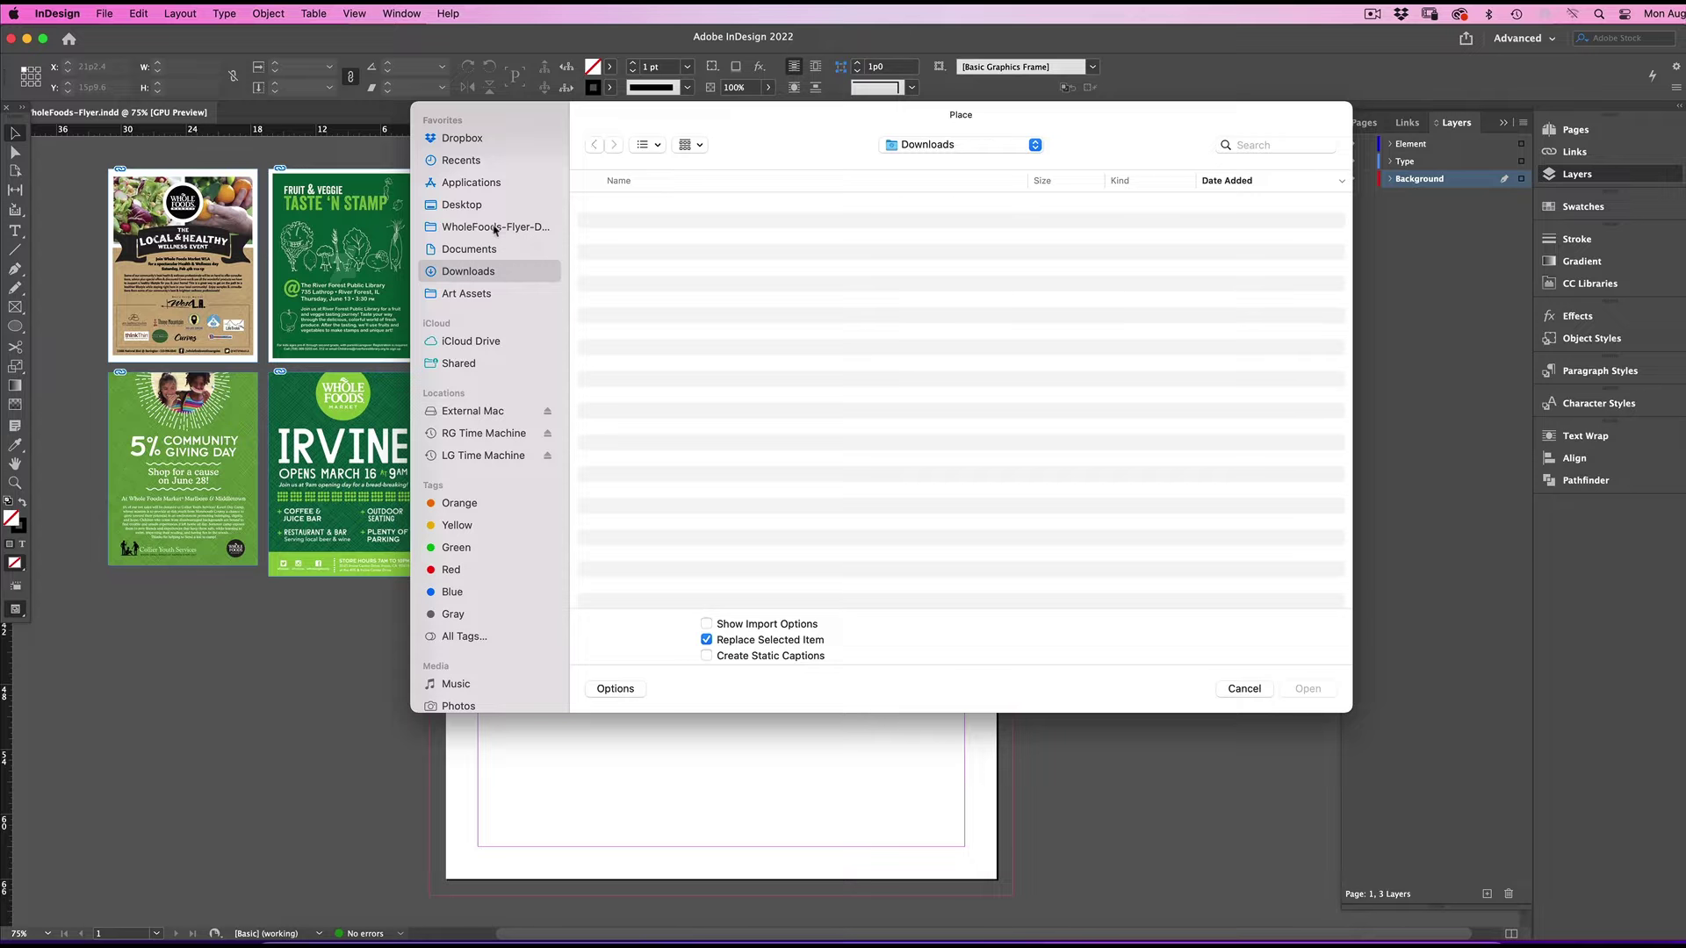
Place Textured Background.psd from the Assets folder over the whole page and extend its frame to the bleed edges.
{"action": "left_click", "coordinate": [495, 231]}
{"action": "double_click", "coordinate": [636, 237]}
{"action": "left_click", "coordinate": [688, 205]}
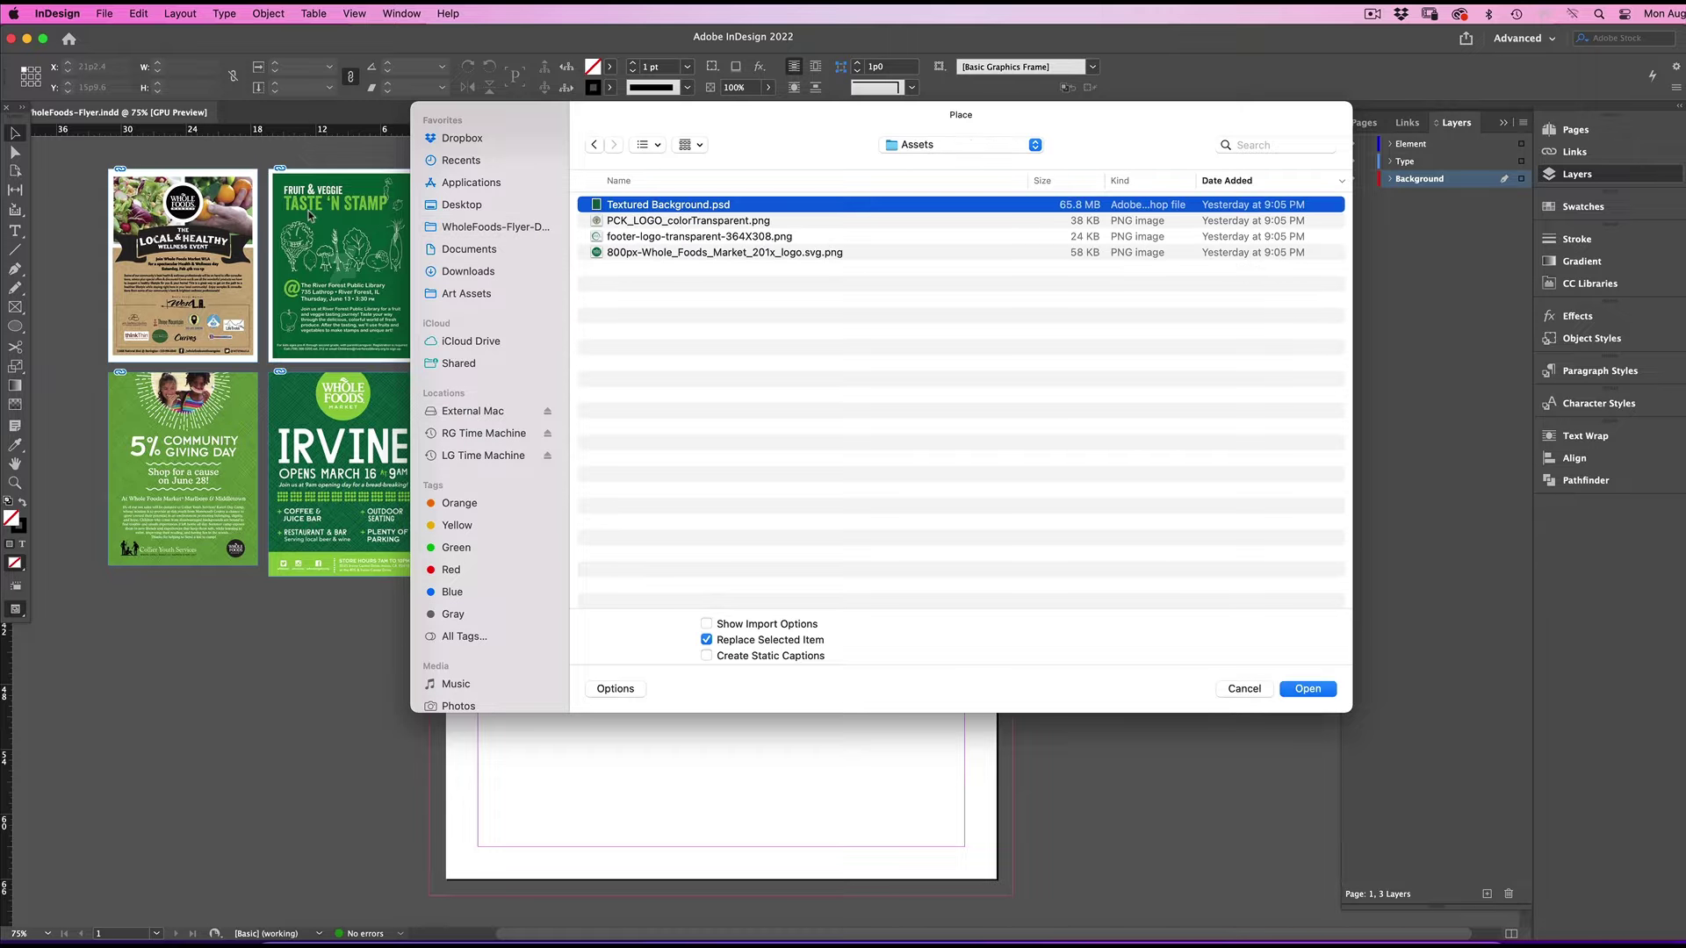
{"action": "key", "text": "Return"}
{"action": "left_click_drag", "start_coordinate": [446, 167], "coordinate": [1022, 893]}
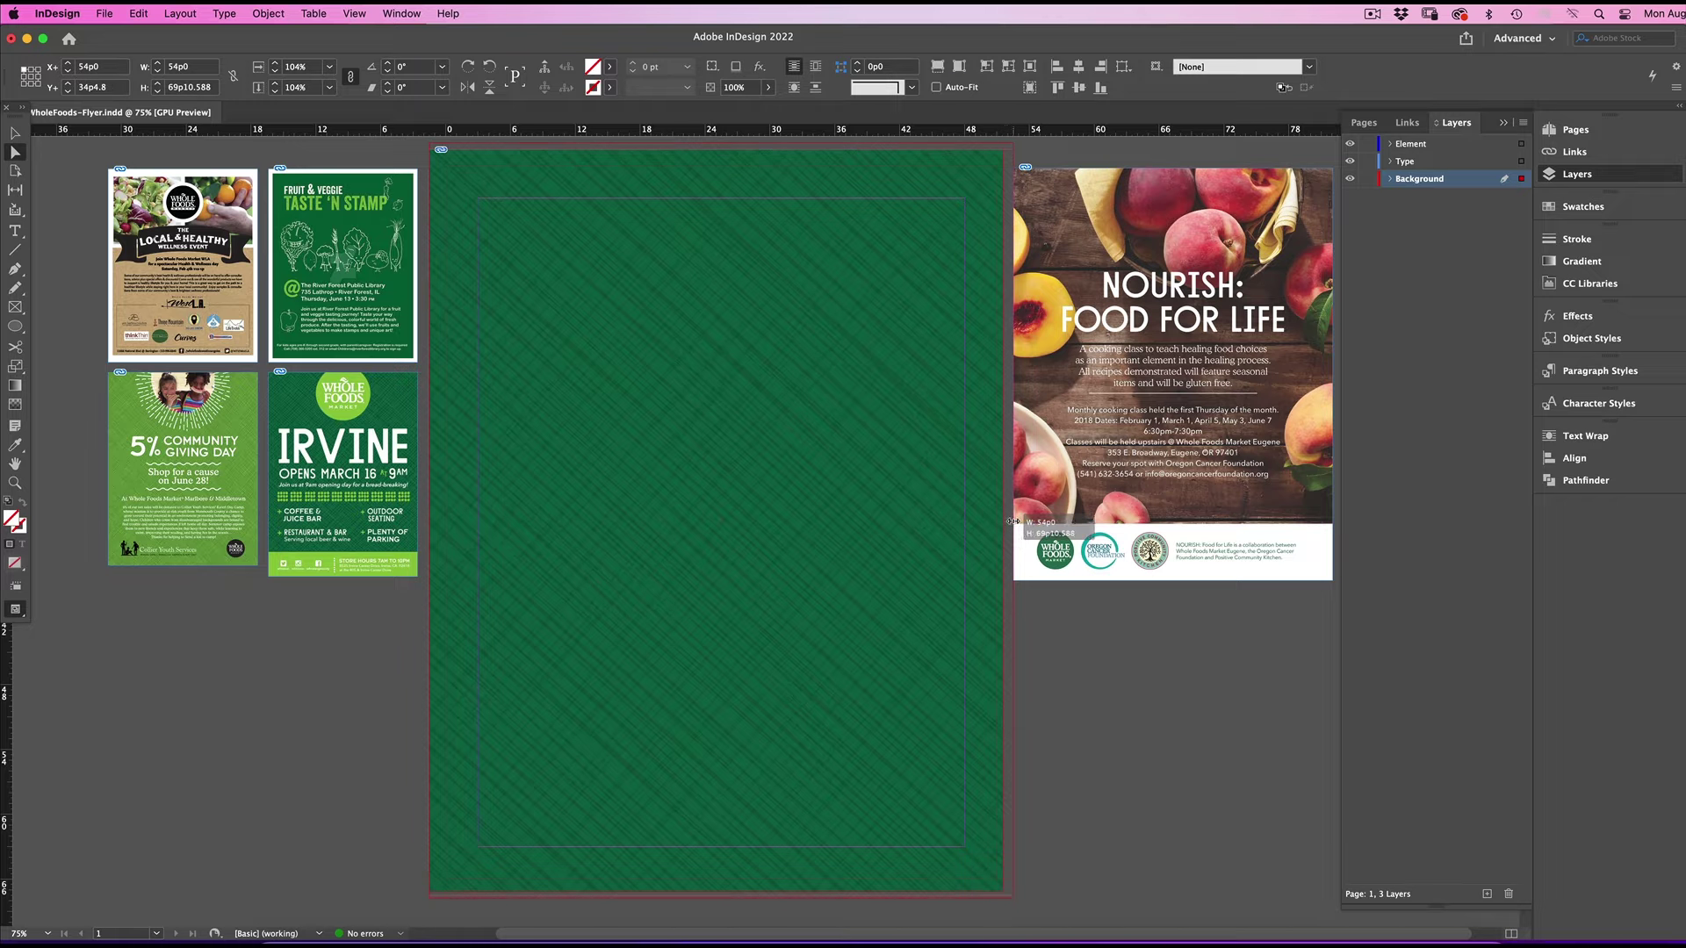
{"action": "key", "text": "Escape"}
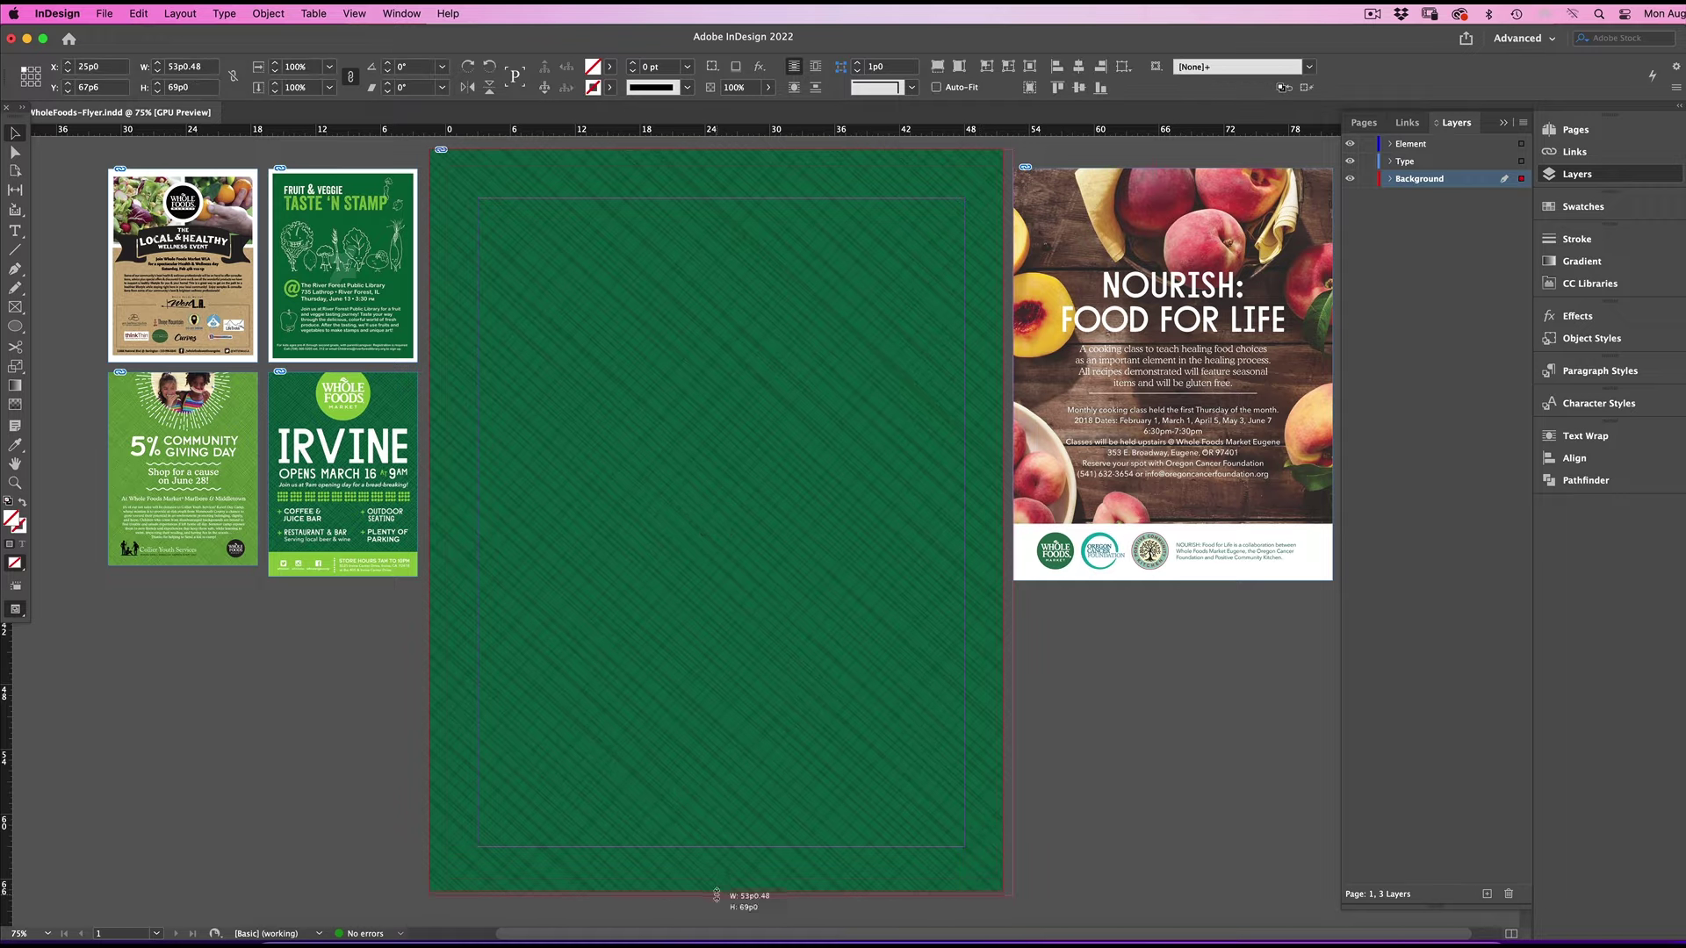
{"action": "left_click_drag", "start_coordinate": [1004, 523], "coordinate": [1012, 523]}
{"action": "left_click", "coordinate": [1114, 722]}
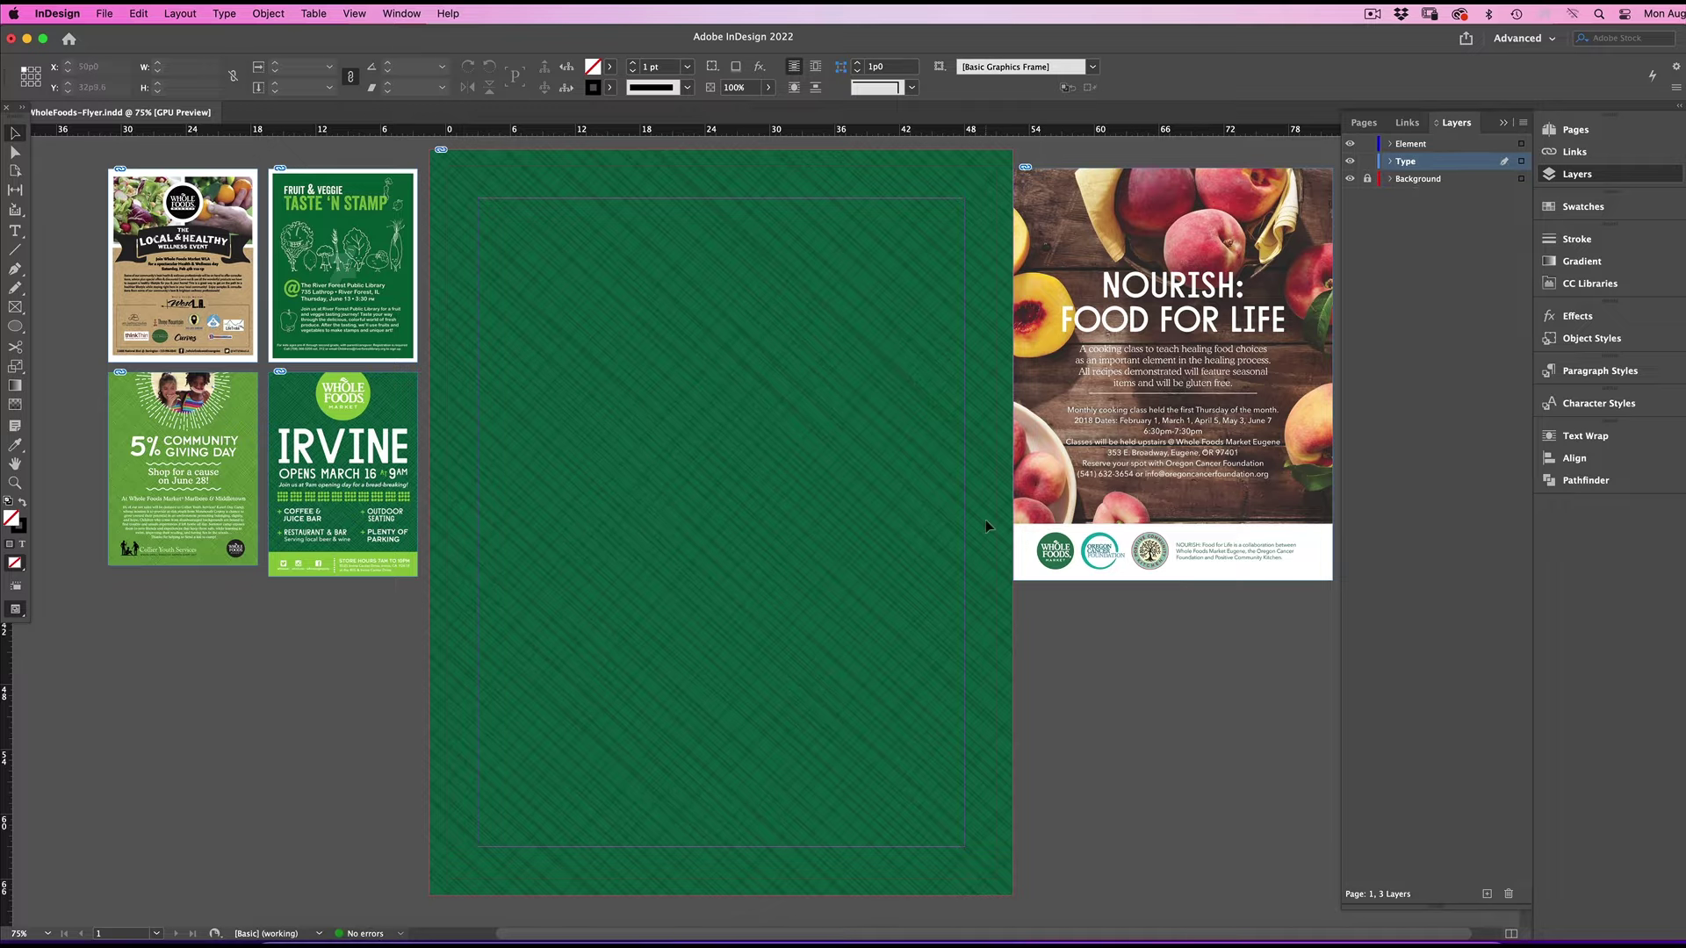
Create page guides with 3 rows and 3 columns, both with a gutter of 0.
{"action": "left_click", "coordinate": [180, 13]}
{"action": "left_click", "coordinate": [202, 89]}
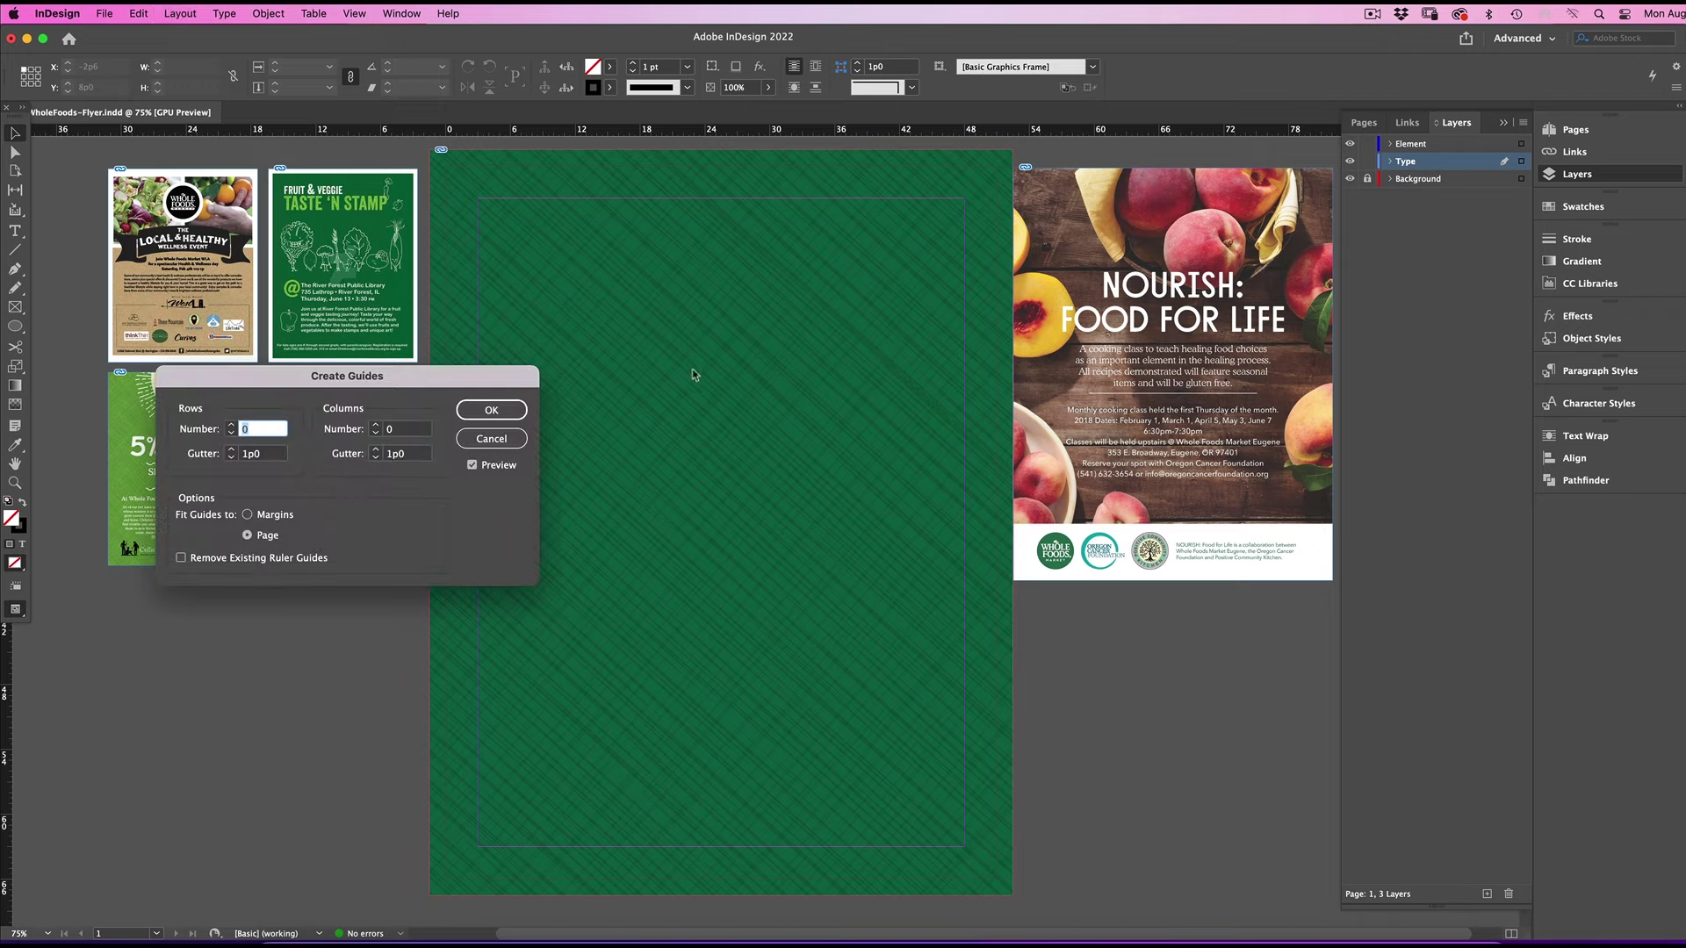
{"action": "type", "text": "3"}
{"action": "key", "text": "Tab"}
{"action": "type", "text": "0"}
{"action": "key", "text": "Tab"}
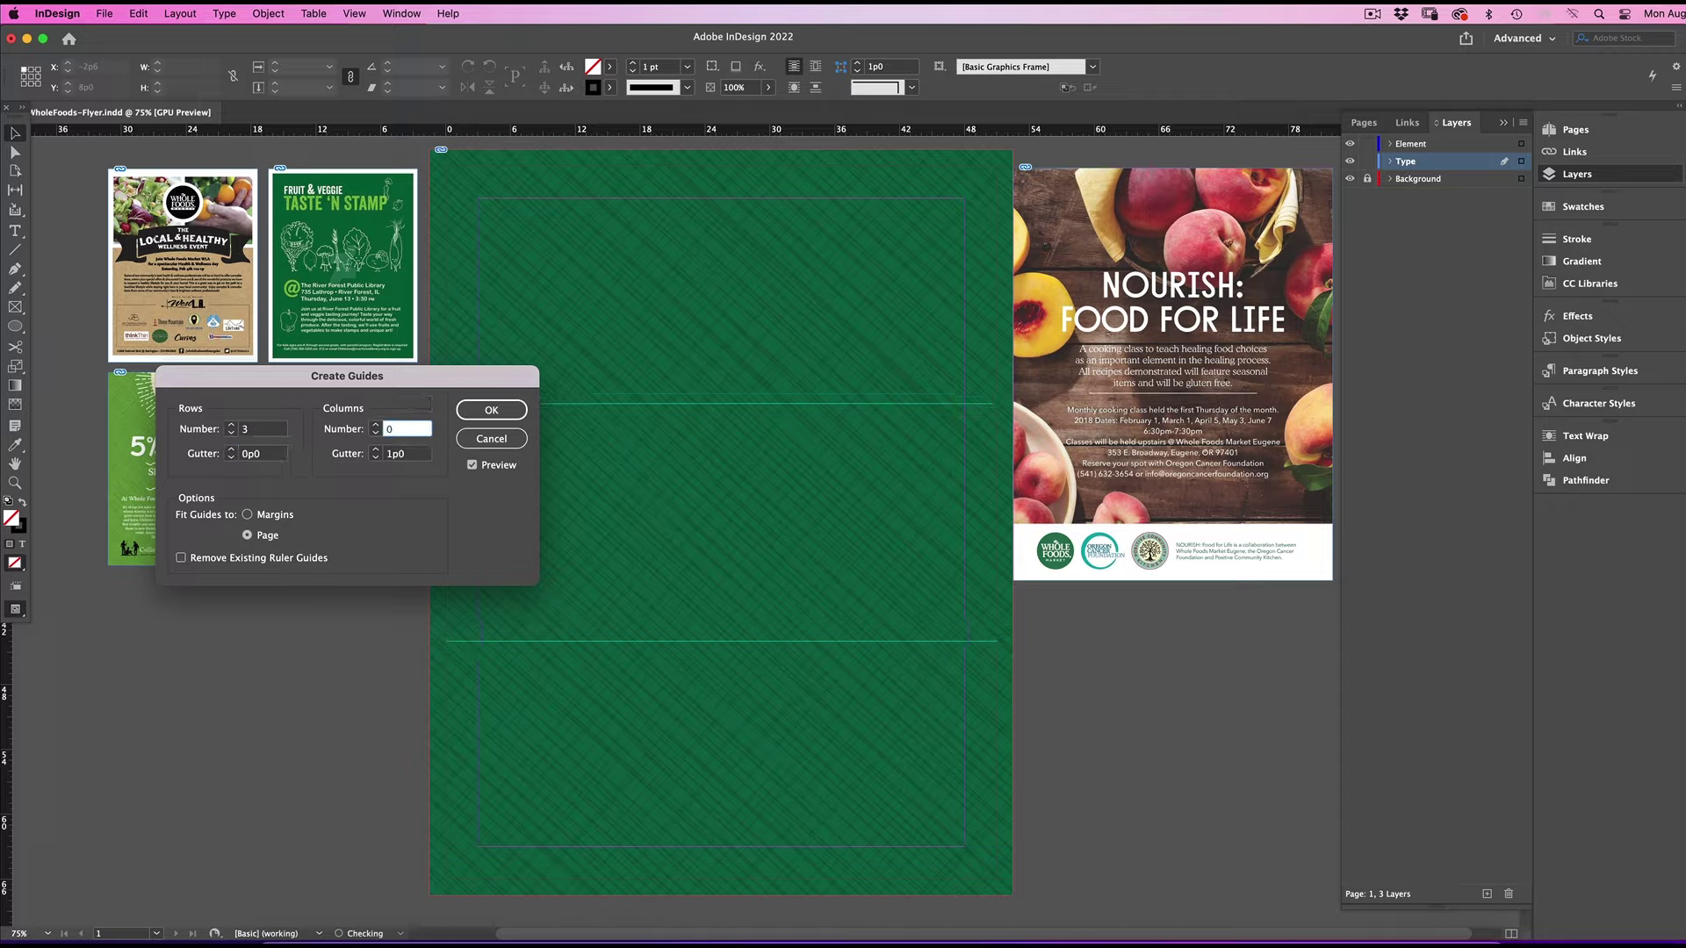
{"action": "type", "text": "3"}
{"action": "key", "text": "Tab"}
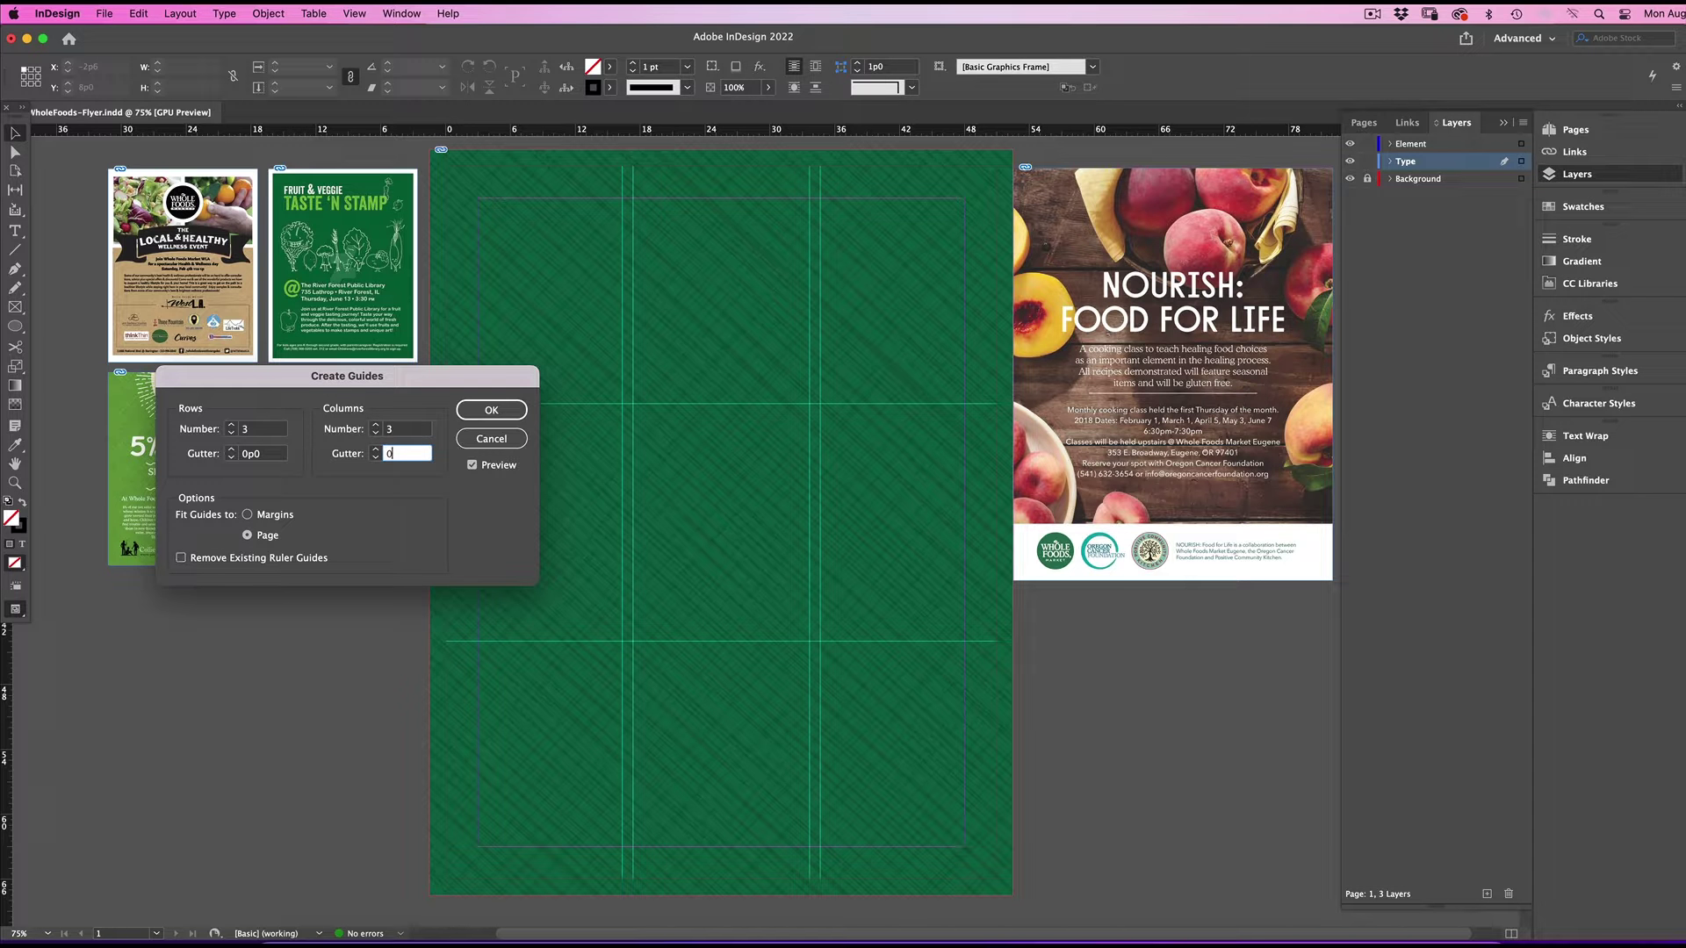
{"action": "type", "text": "0"}
{"action": "key", "text": "Return"}
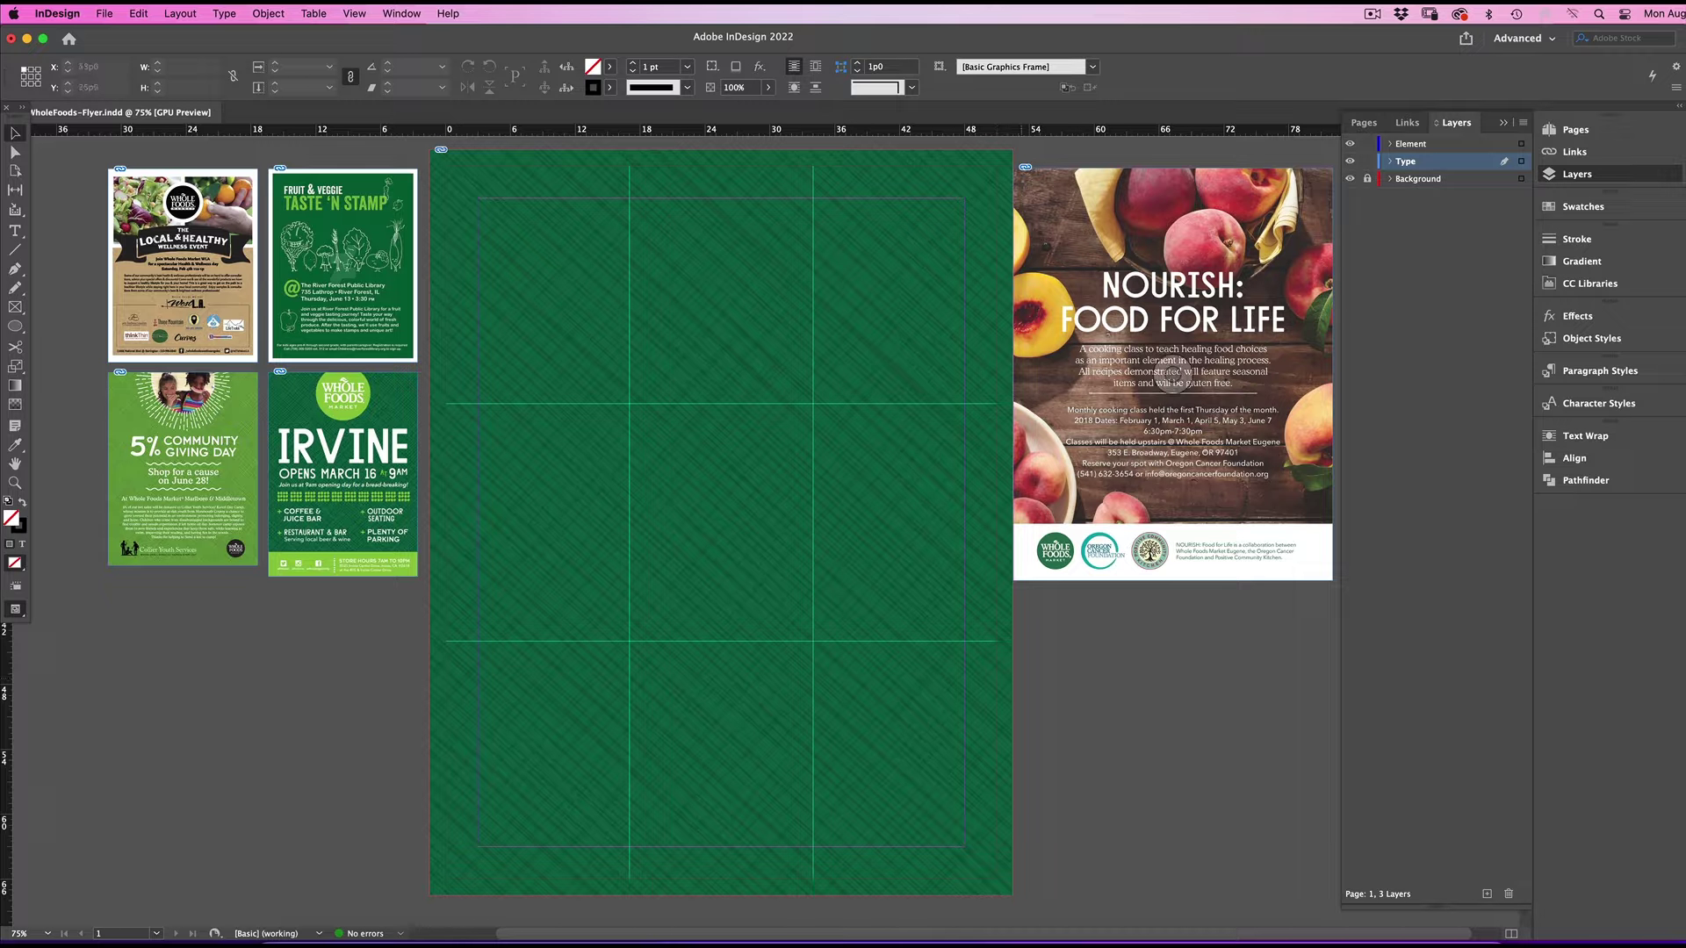
Add page guides for 2 columns with a gutter of 0, marking the page's vertical centre.
{"action": "left_click", "coordinate": [180, 13]}
{"action": "left_click", "coordinate": [243, 91]}
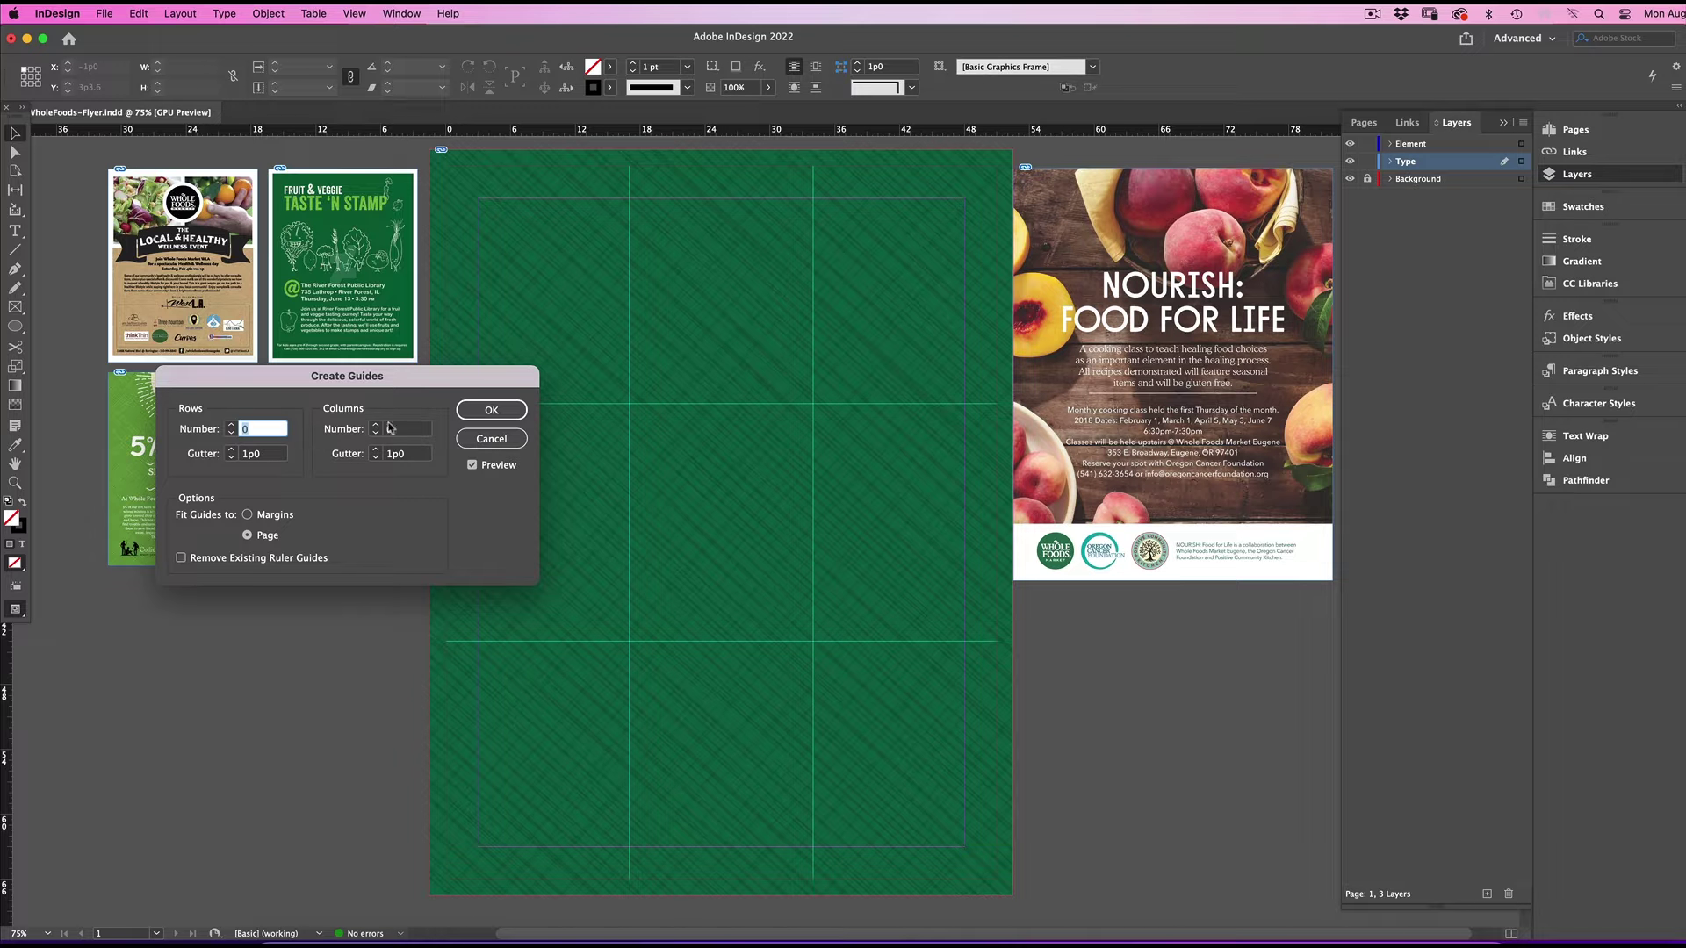
{"action": "double_click", "coordinate": [375, 426]}
{"action": "left_click", "coordinate": [365, 453]}
{"action": "type", "text": "0"}
{"action": "key", "text": "Return"}
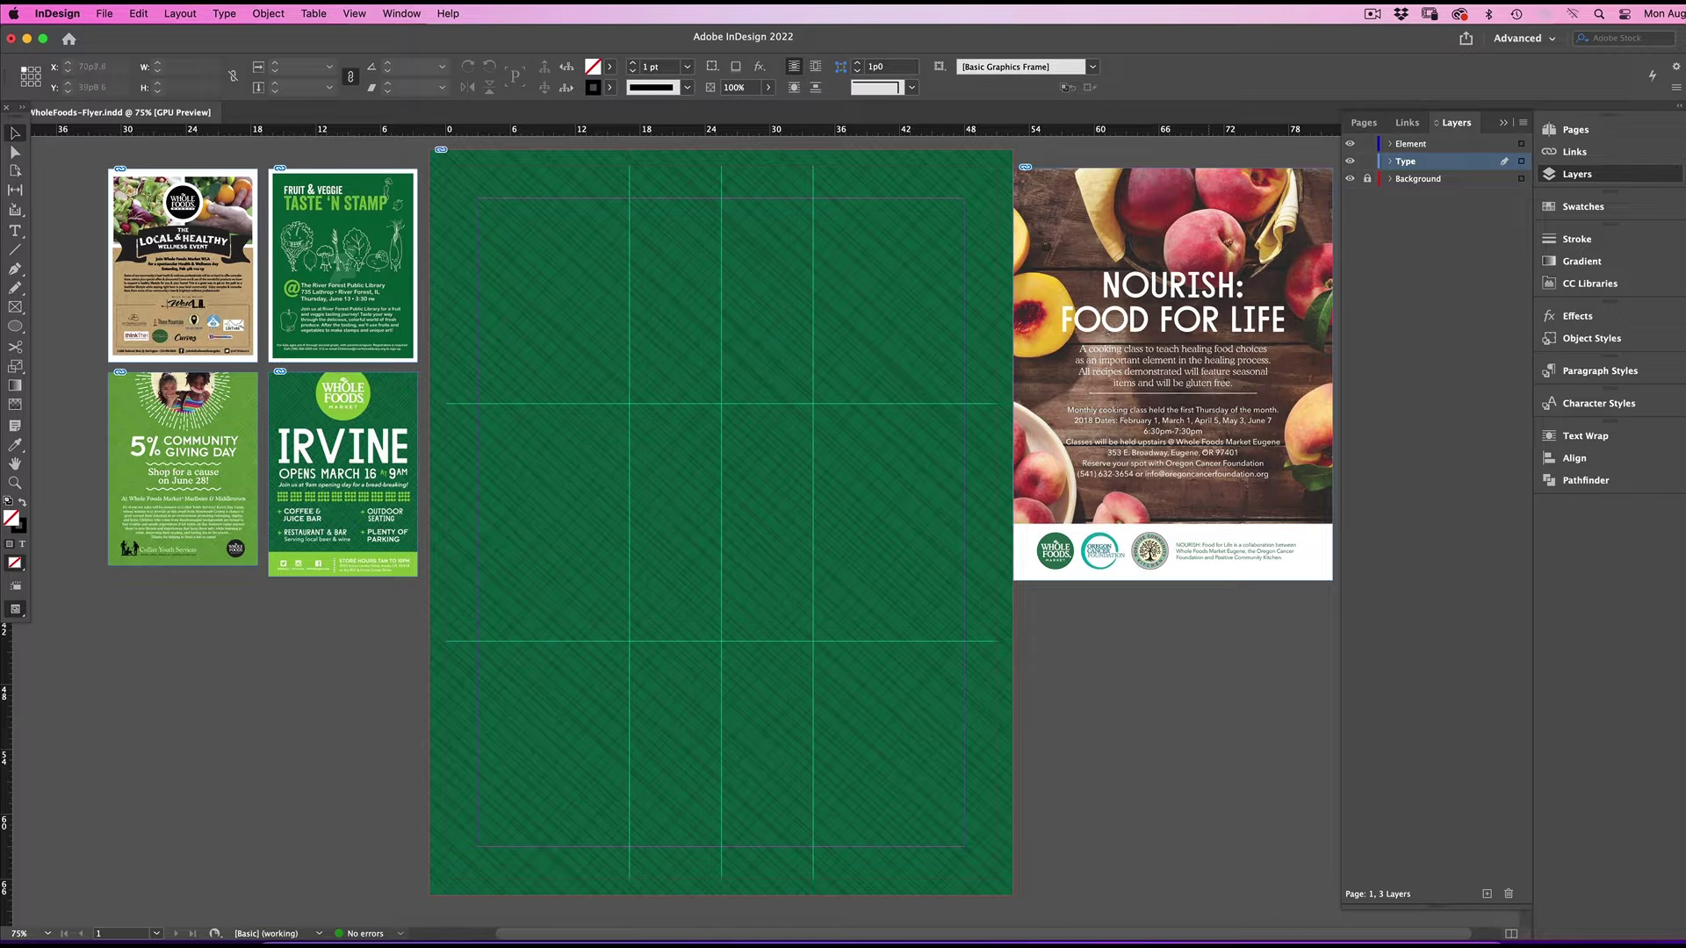
Switch to TextEdit with the Nourish-Writing document and change all of its text to black.
{"action": "key", "text": "super+Tab"}
{"action": "double_click", "coordinate": [433, 116]}
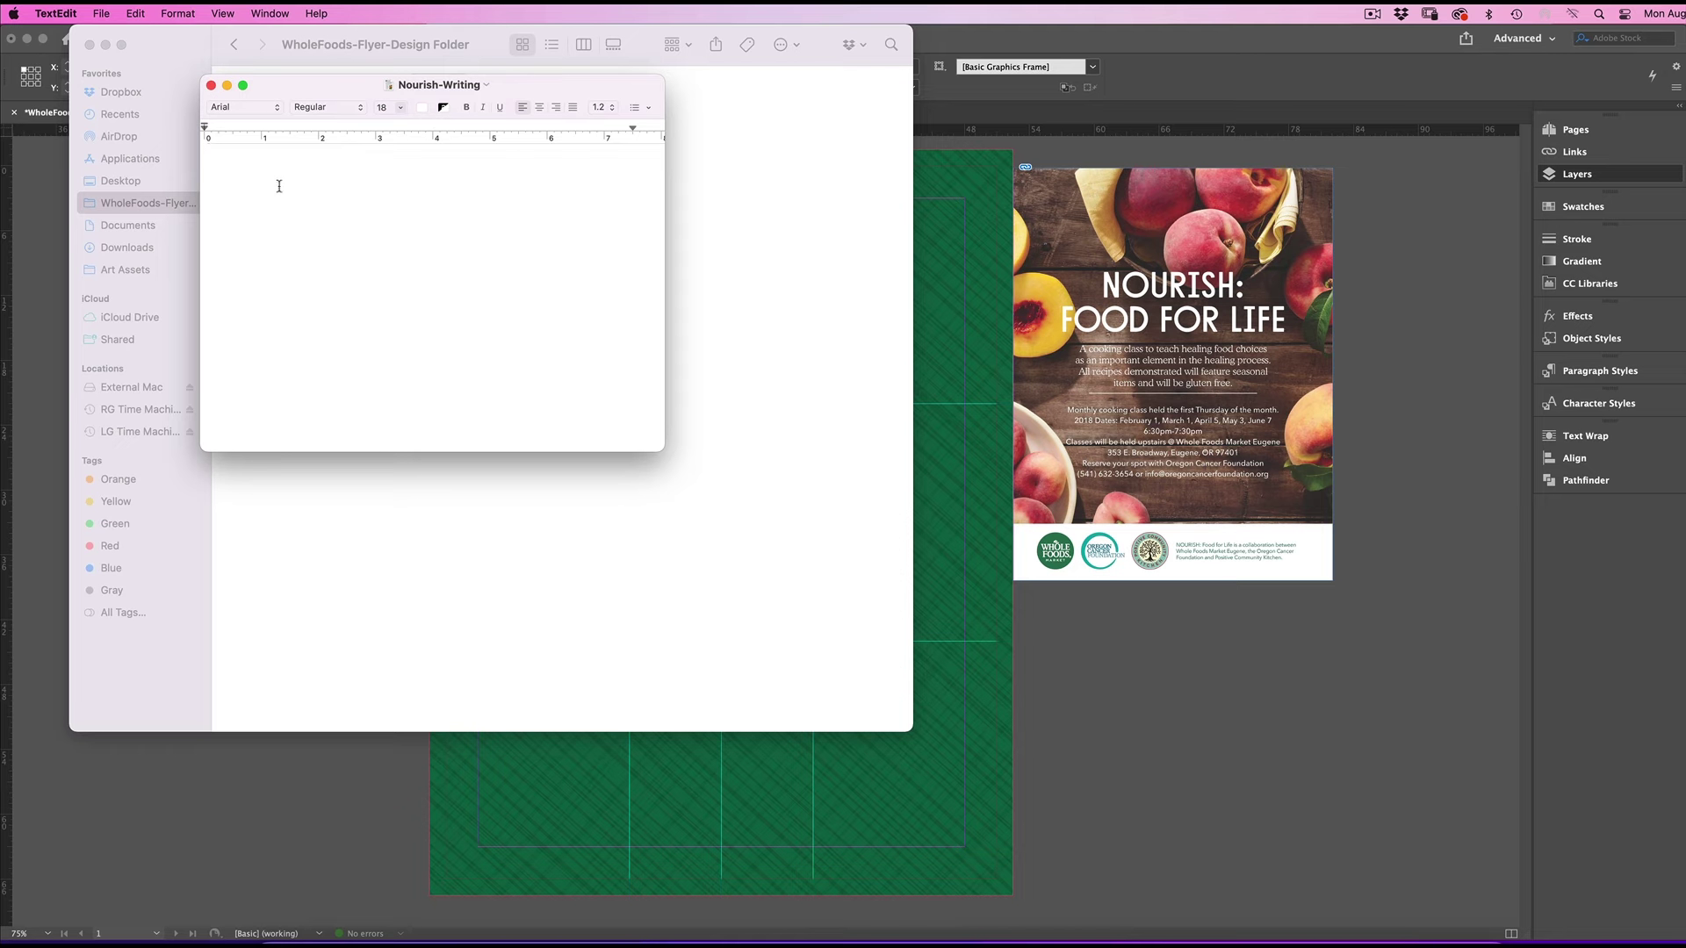
{"action": "key", "text": "super+v"}
{"action": "key", "text": "super+a"}
{"action": "left_click", "coordinate": [422, 107]}
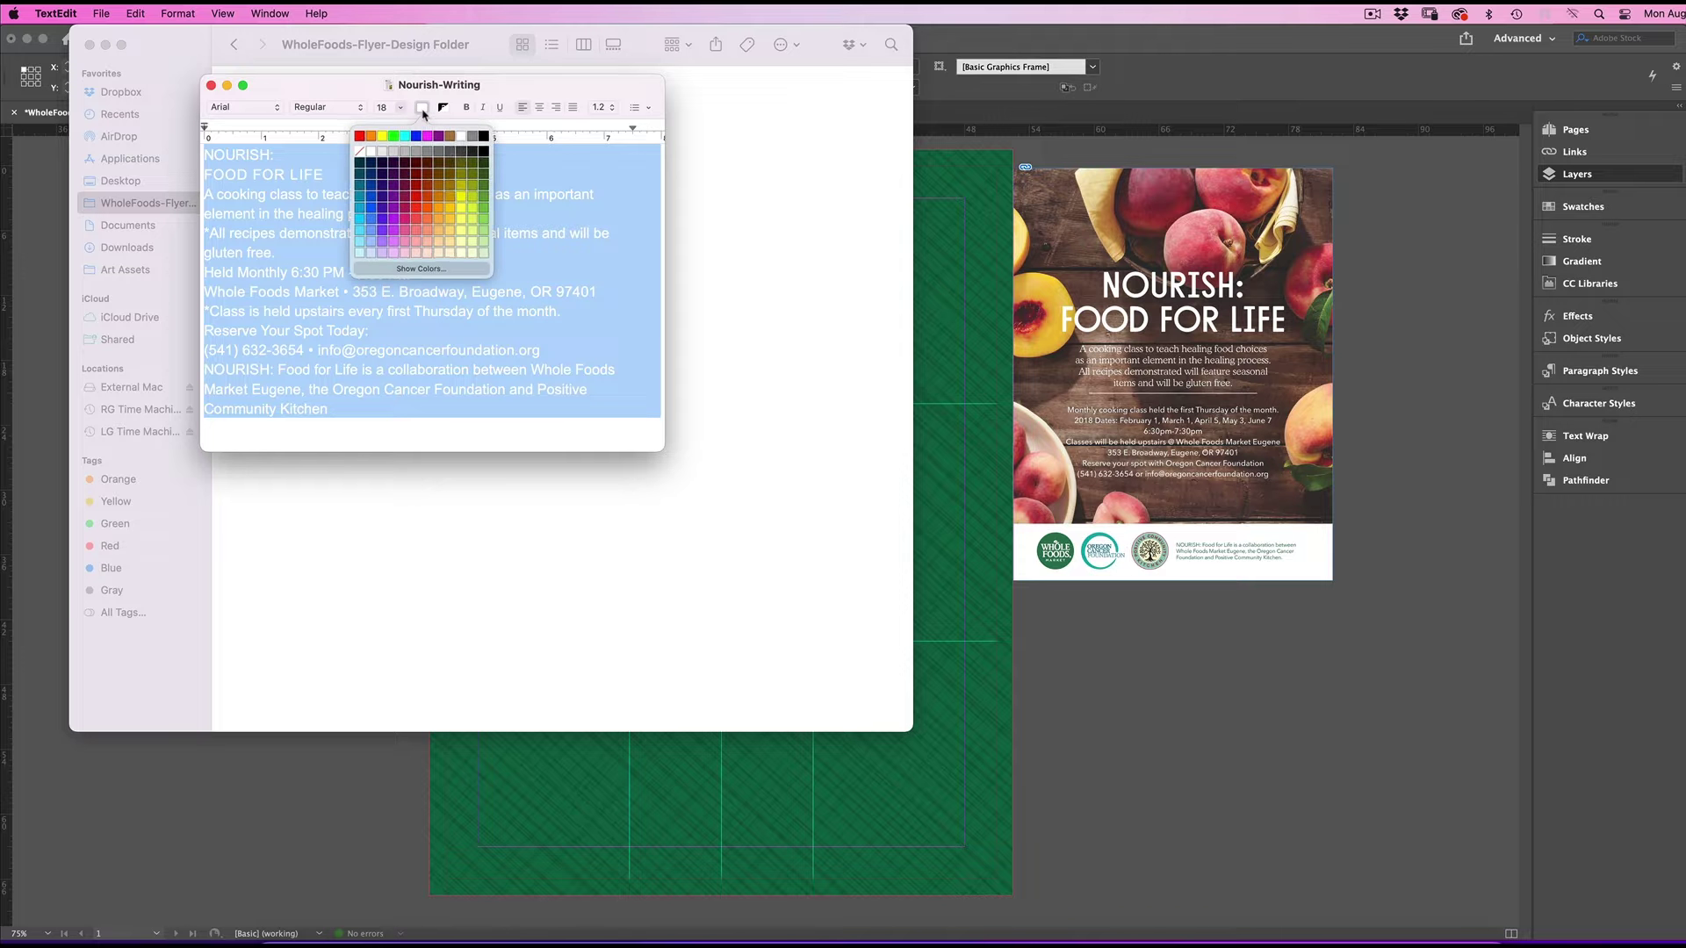
{"action": "left_click", "coordinate": [485, 138]}
Return to InDesign and paste the document's text into a new frame about 29p6 by 24p6 on the pasteboard below the reference flyers.
{"action": "key", "text": "super+Tab"}
{"action": "key", "text": "t"}
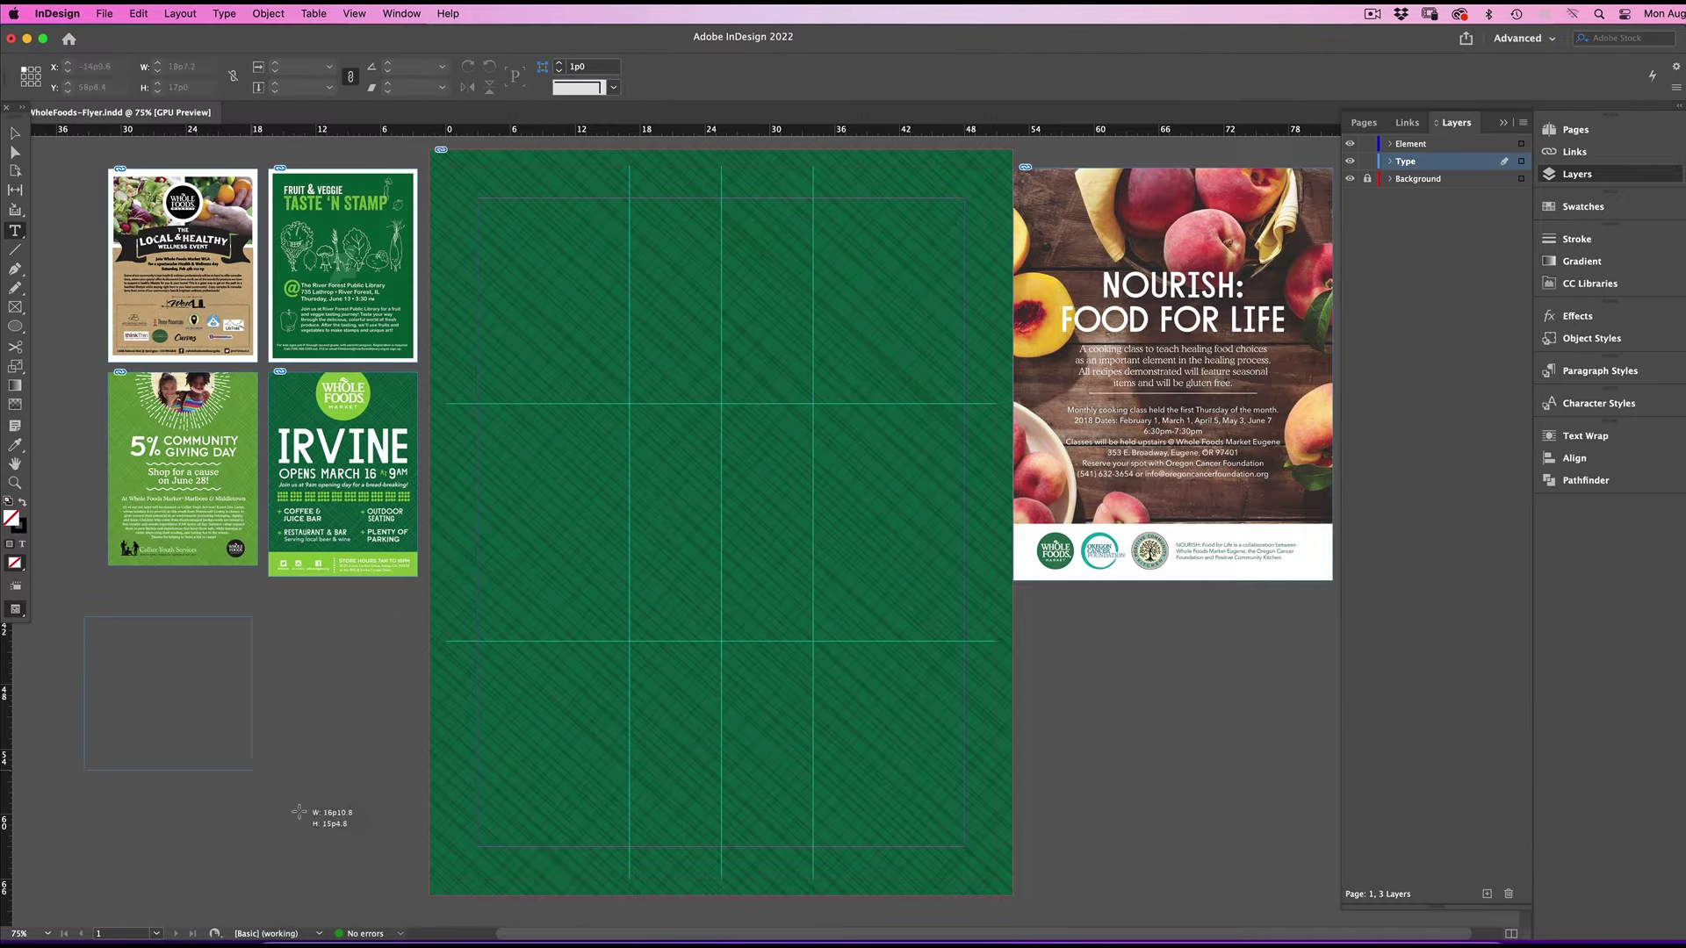
{"action": "left_click_drag", "start_coordinate": [84, 617], "coordinate": [403, 881]}
{"action": "key", "text": "super+v"}
Move the two lines "NOURISH: FOOD FOR LIFE" into a new text frame about 45p0 by 23p2 between the page margins.
{"action": "left_click_drag", "start_coordinate": [171, 629], "coordinate": [49, 615]}
{"action": "key", "text": "super+c"}
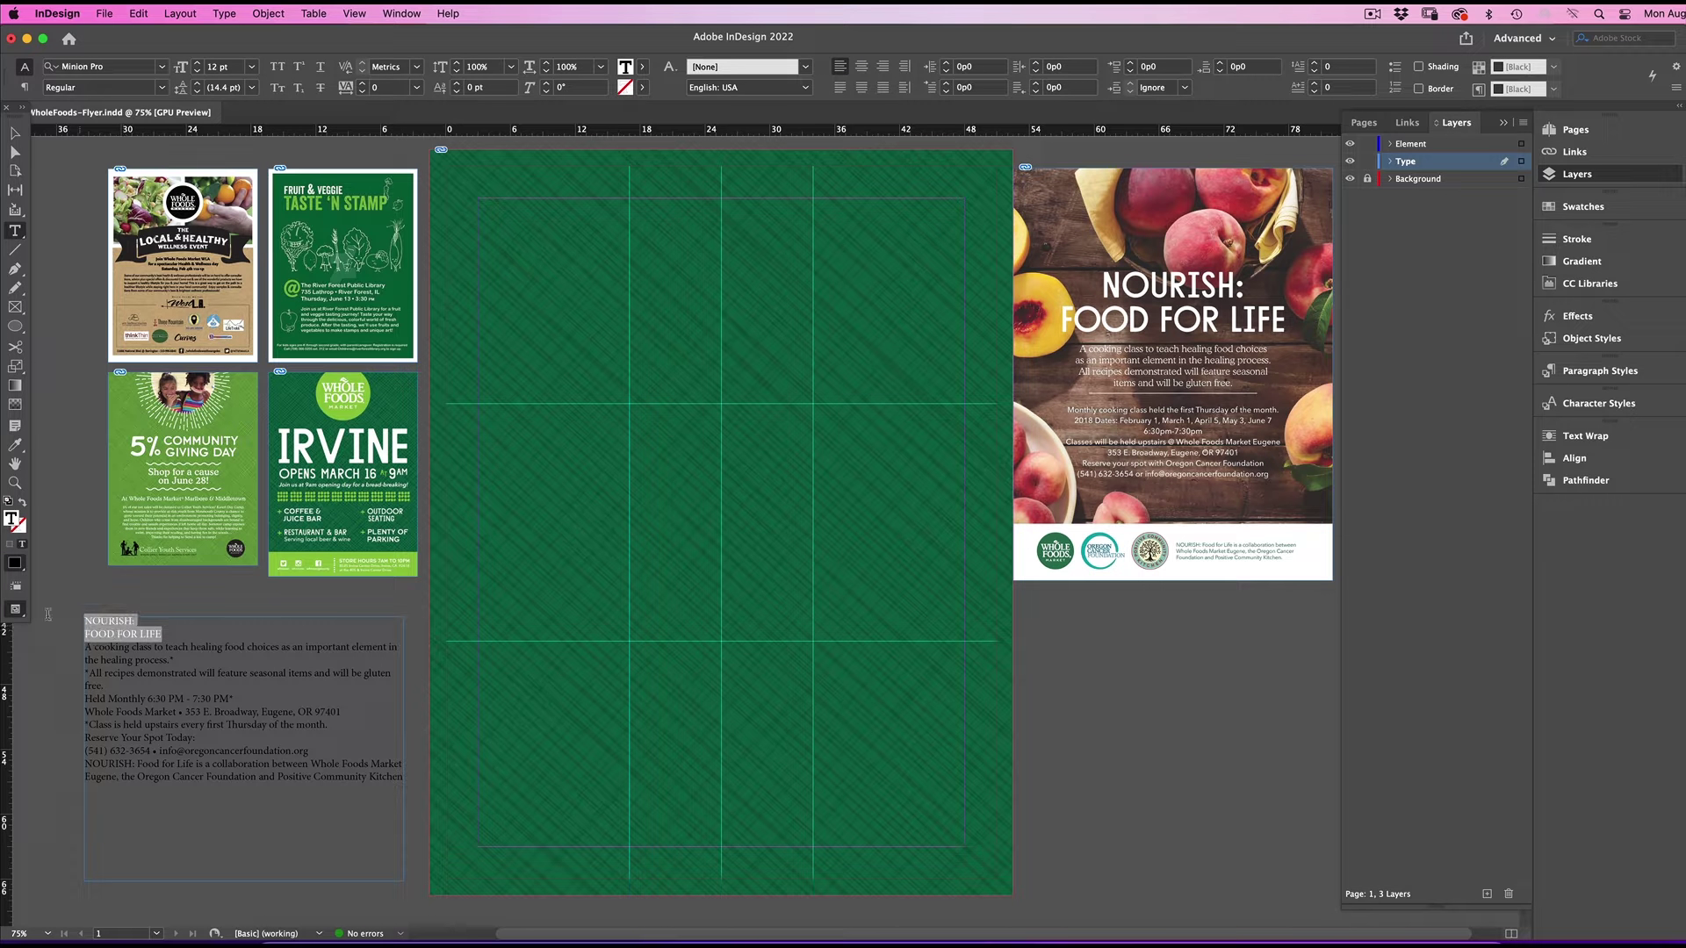
{"action": "key", "text": "BackSpace"}
{"action": "left_click_drag", "start_coordinate": [479, 302], "coordinate": [966, 554]}
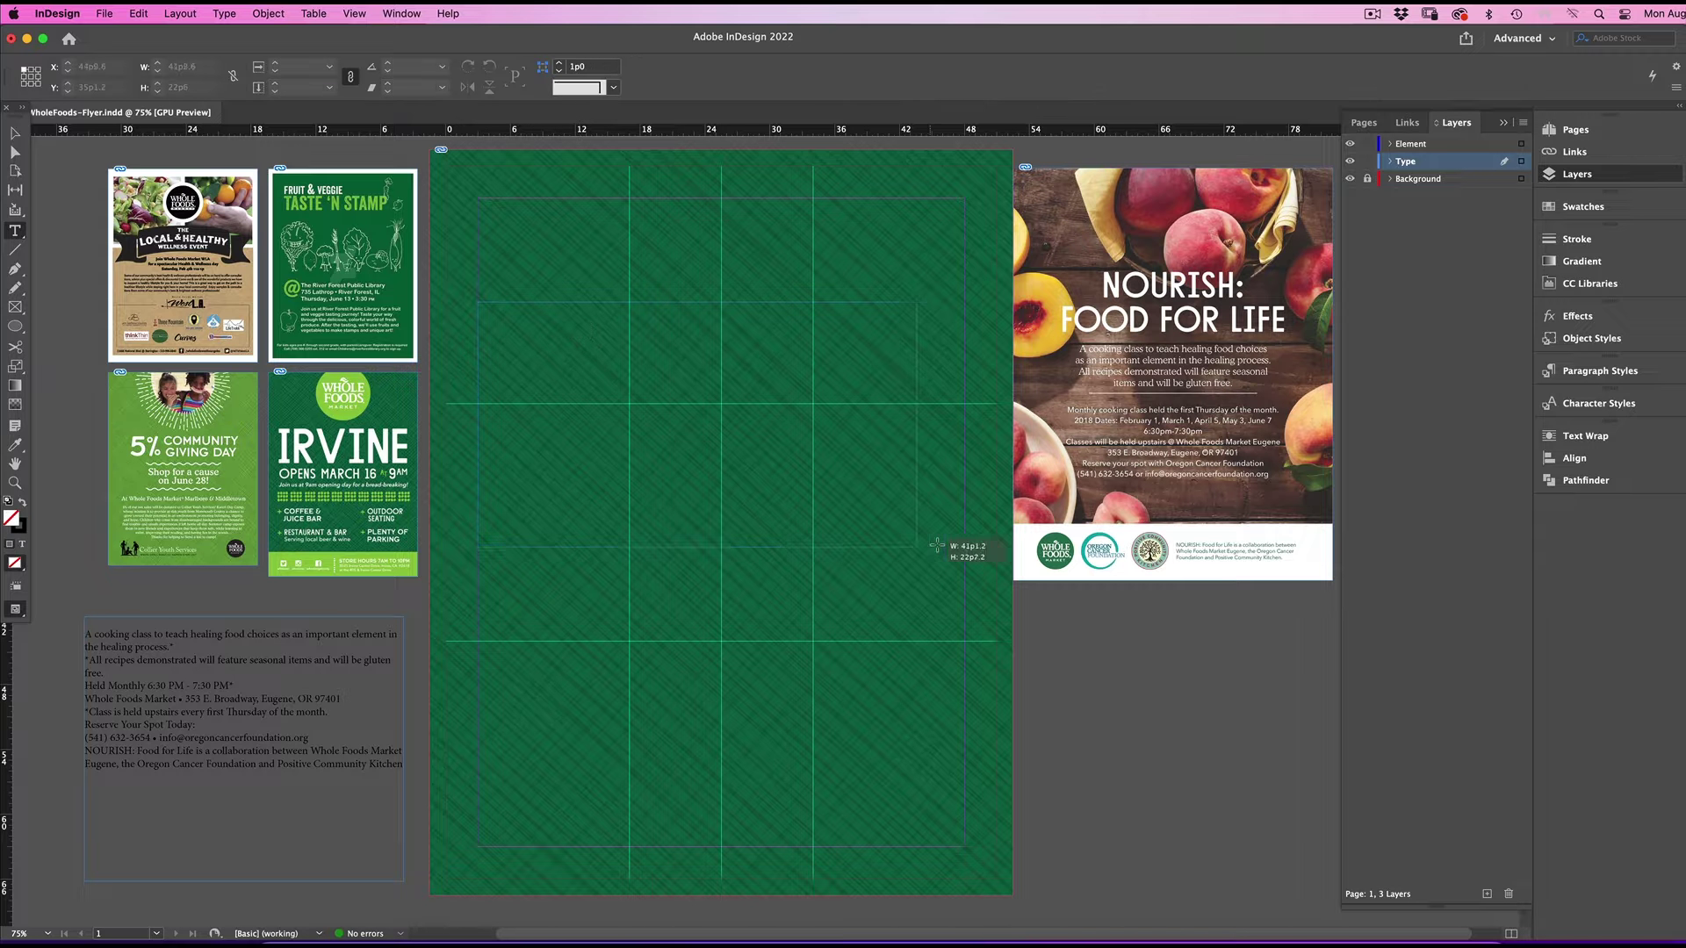
{"action": "key", "text": "super+v"}
Center the heading text and set it in Auto Pro Bold at 50 pt.
{"action": "key", "text": "super+a"}
{"action": "left_click", "coordinate": [862, 68]}
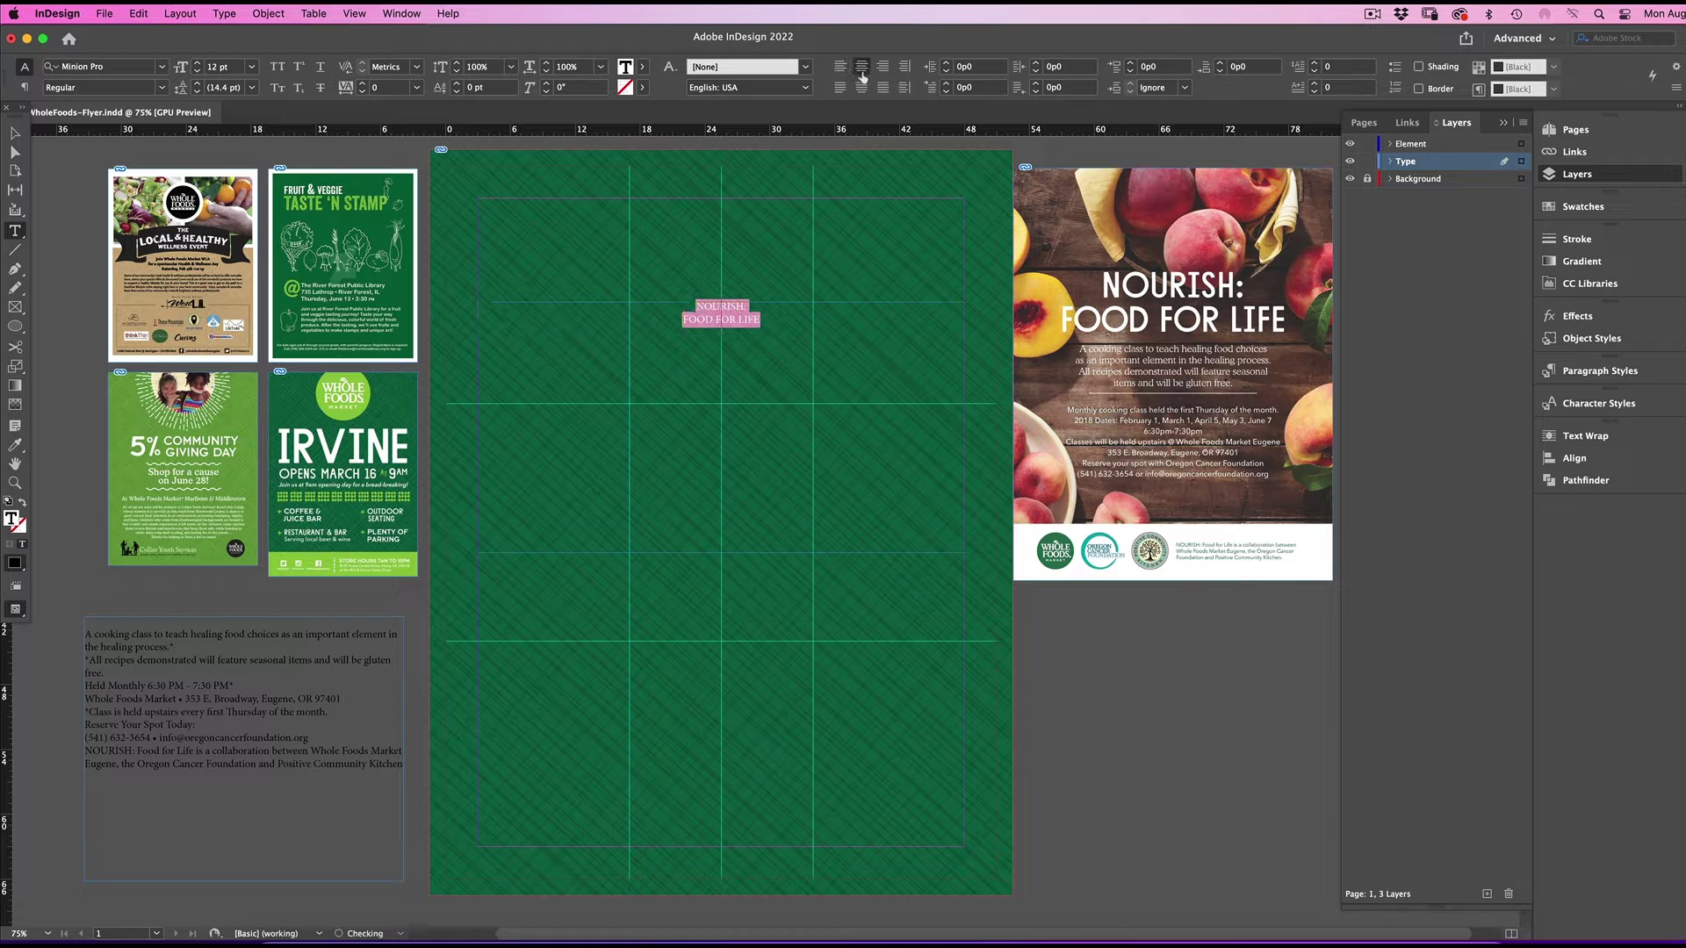
{"action": "left_click", "coordinate": [97, 67]}
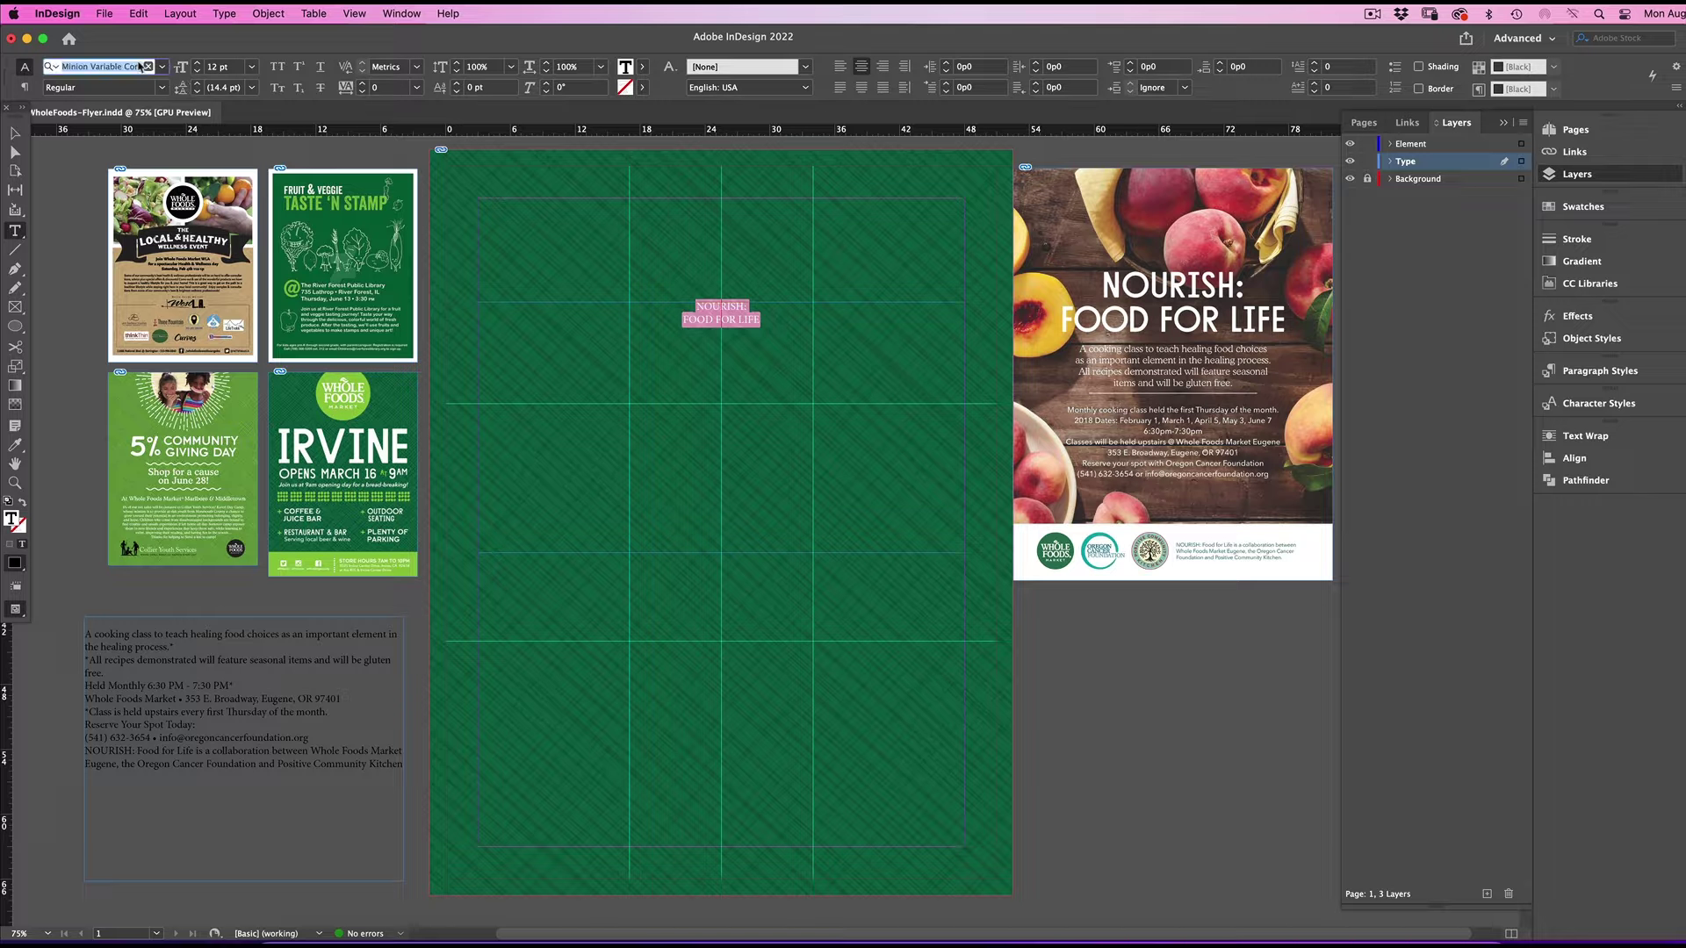
{"action": "type", "text": "Auti Pro"}
{"action": "key", "text": "Return"}
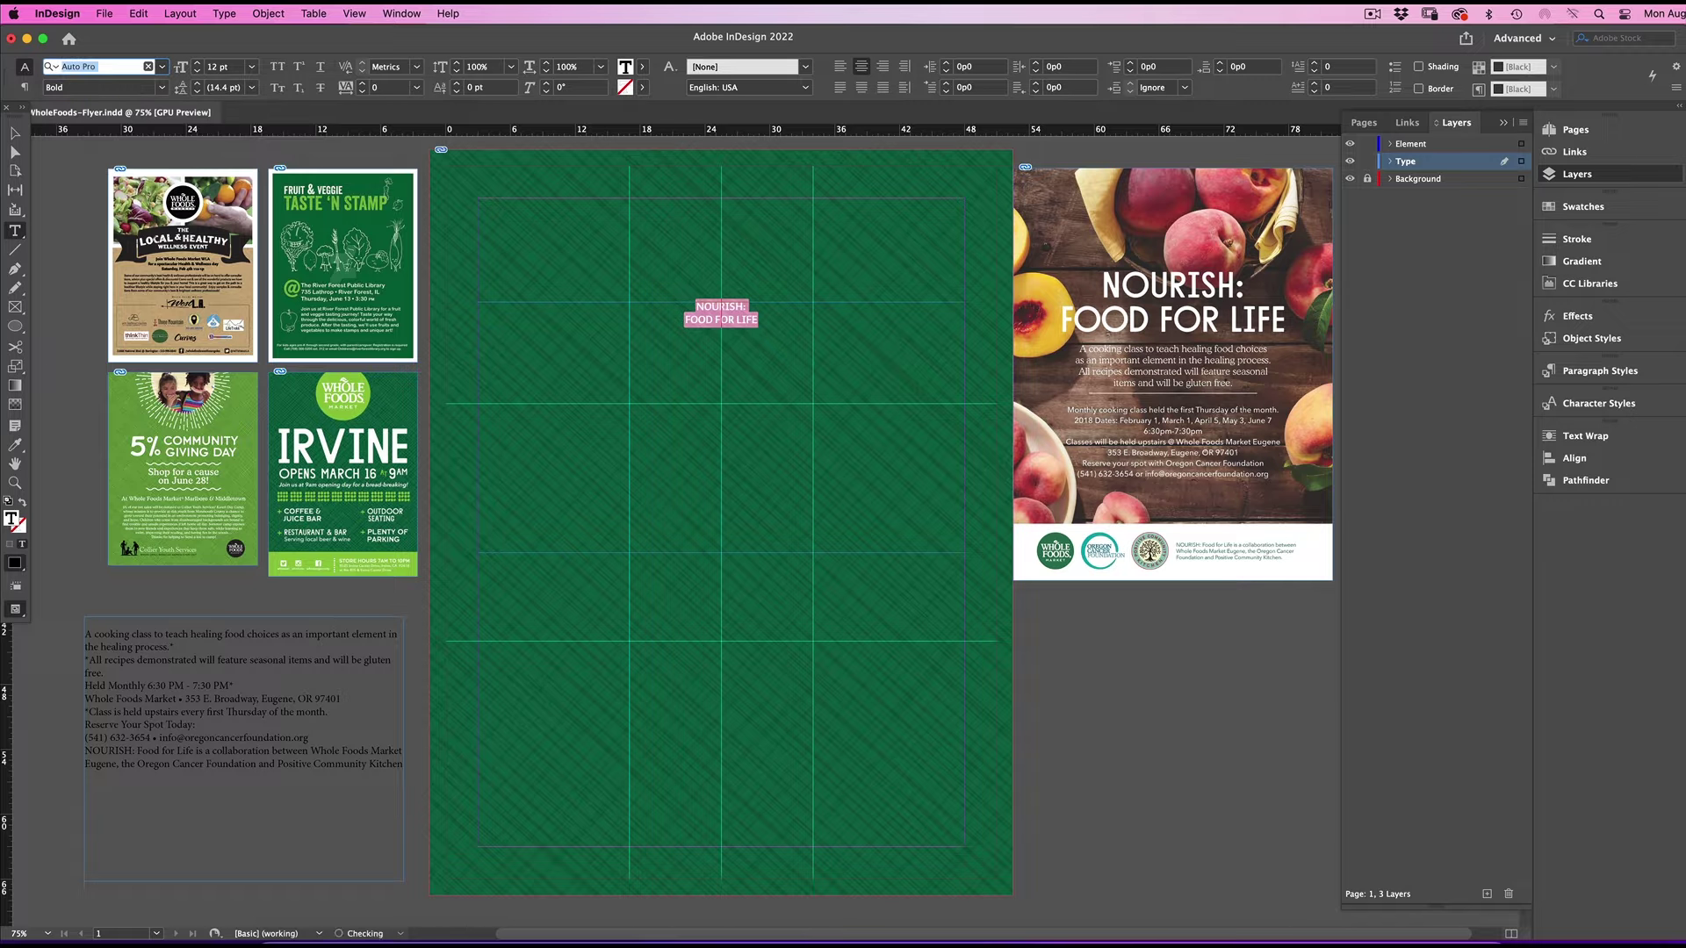
{"action": "key", "text": "Tab"}
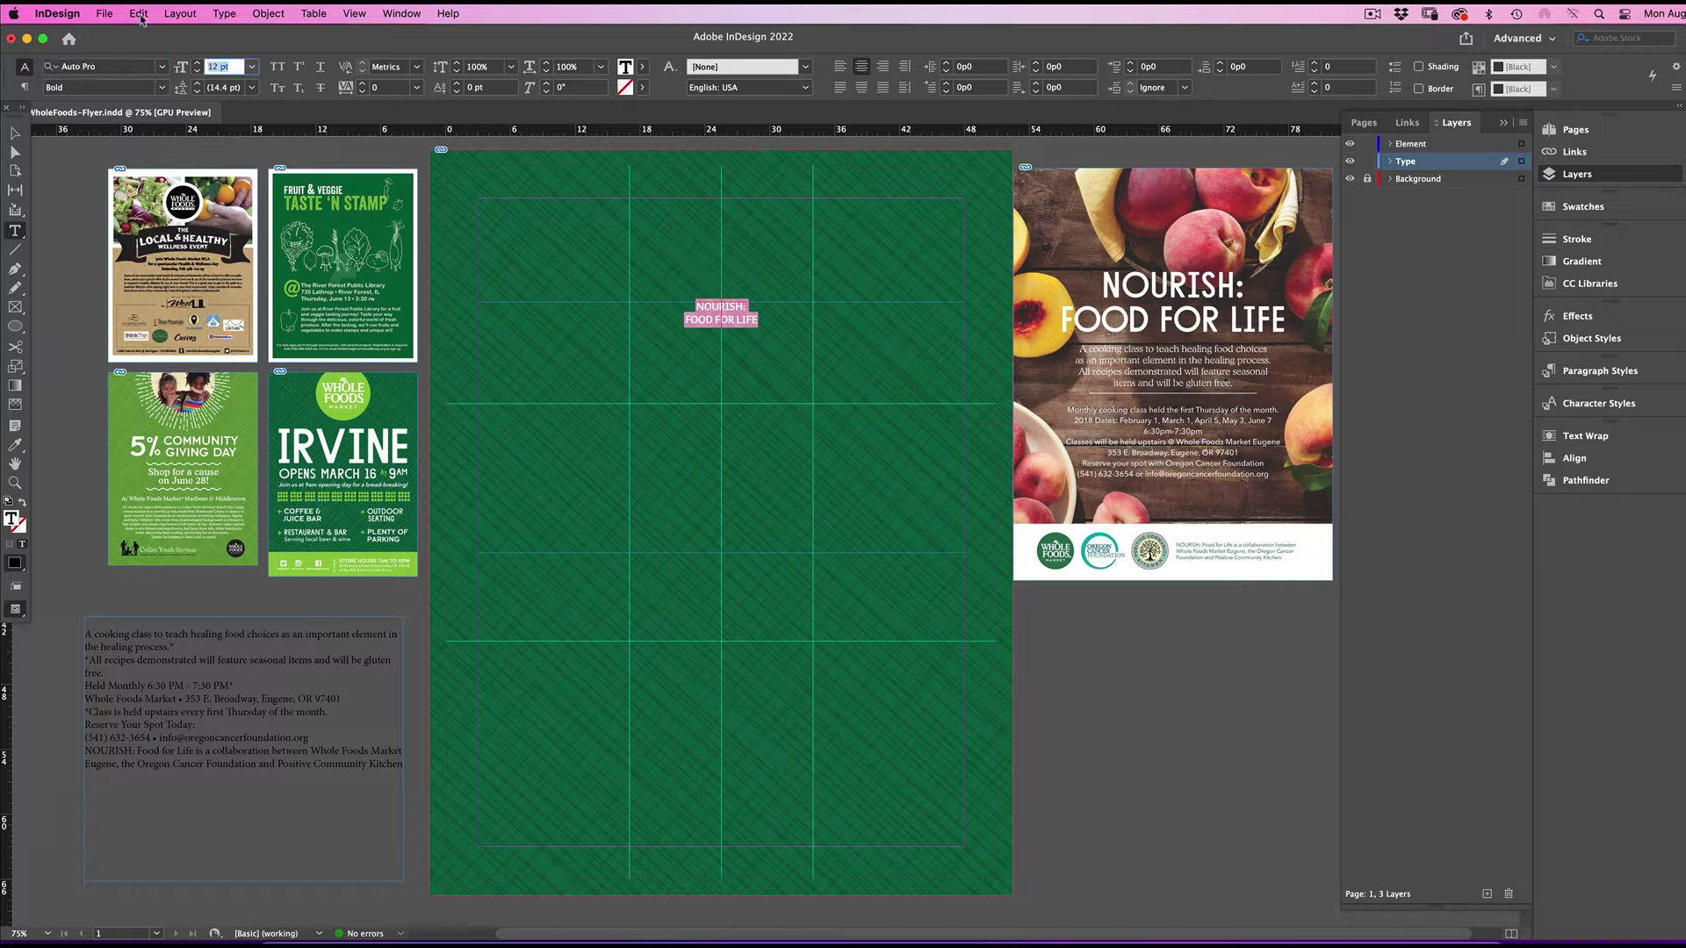
{"action": "type", "text": "50"}
{"action": "key", "text": "Return"}
Enlarge the "NOURISH:" line to 100 pt and color it with the Paper swatch.
{"action": "left_click_drag", "start_coordinate": [612, 325], "coordinate": [904, 318]}
{"action": "left_click_drag", "start_coordinate": [240, 64], "coordinate": [51, 40]}
{"action": "type", "text": "100"}
{"action": "key", "text": "Return"}
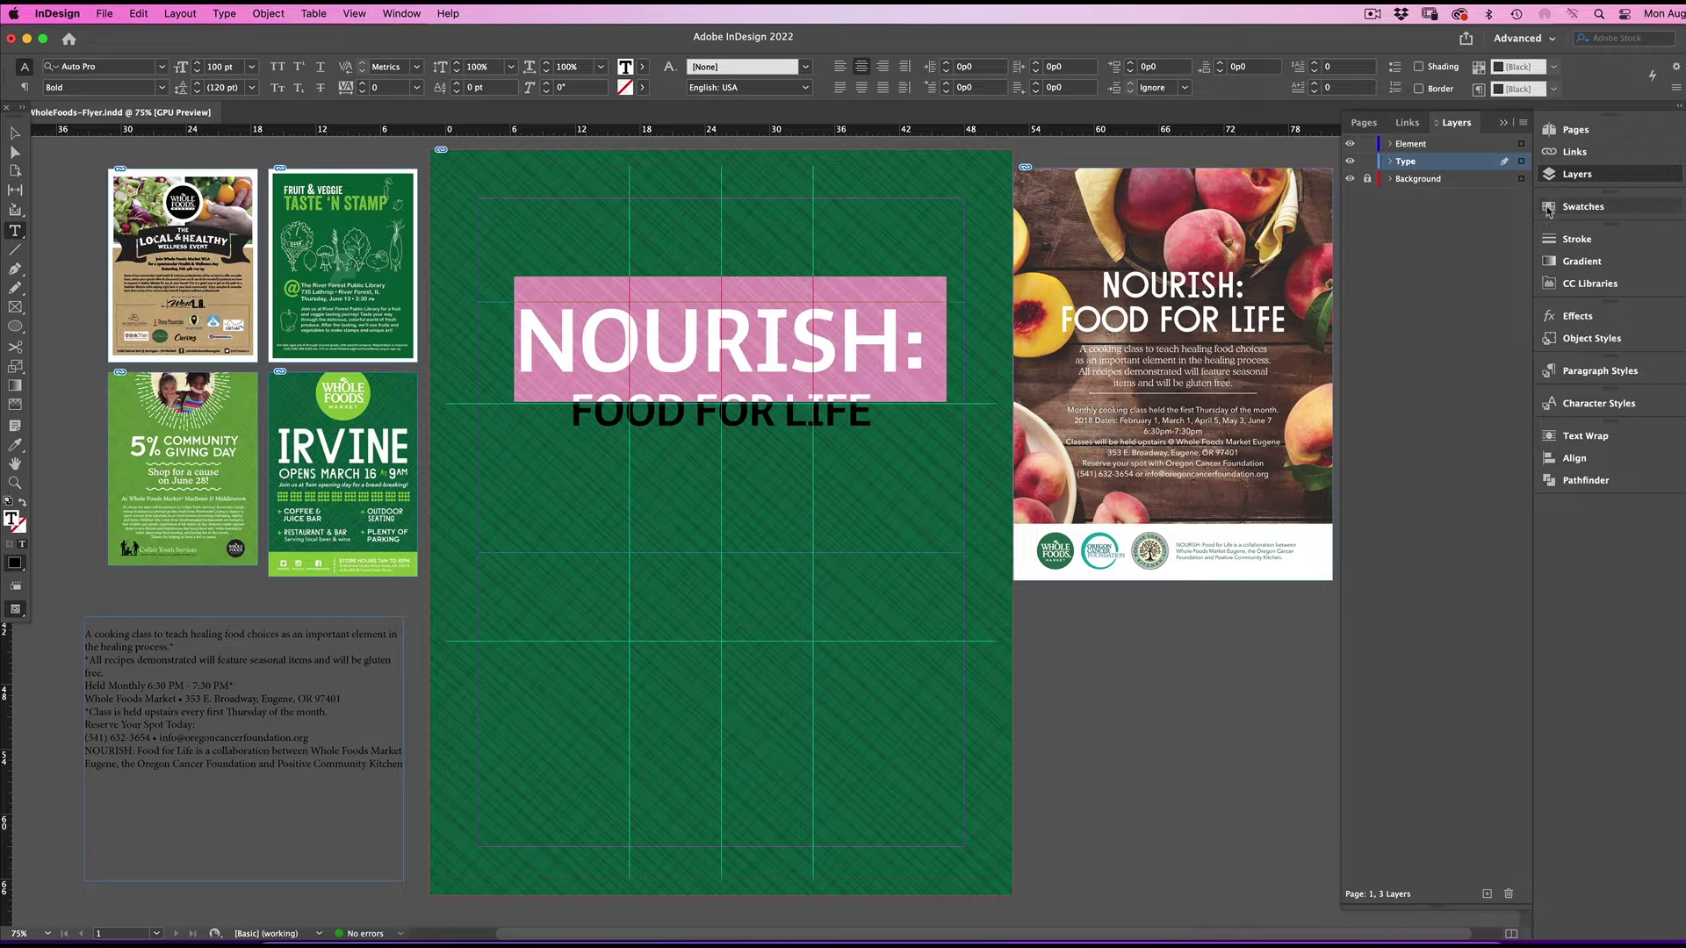
{"action": "left_click", "coordinate": [1582, 207]}
{"action": "left_click", "coordinate": [1388, 284]}
Color the "FOOD FOR LIFE" line with the R=143 G=199 B=62 swatch and set its leading to 52 pt.
{"action": "triple_click", "coordinate": [924, 425]}
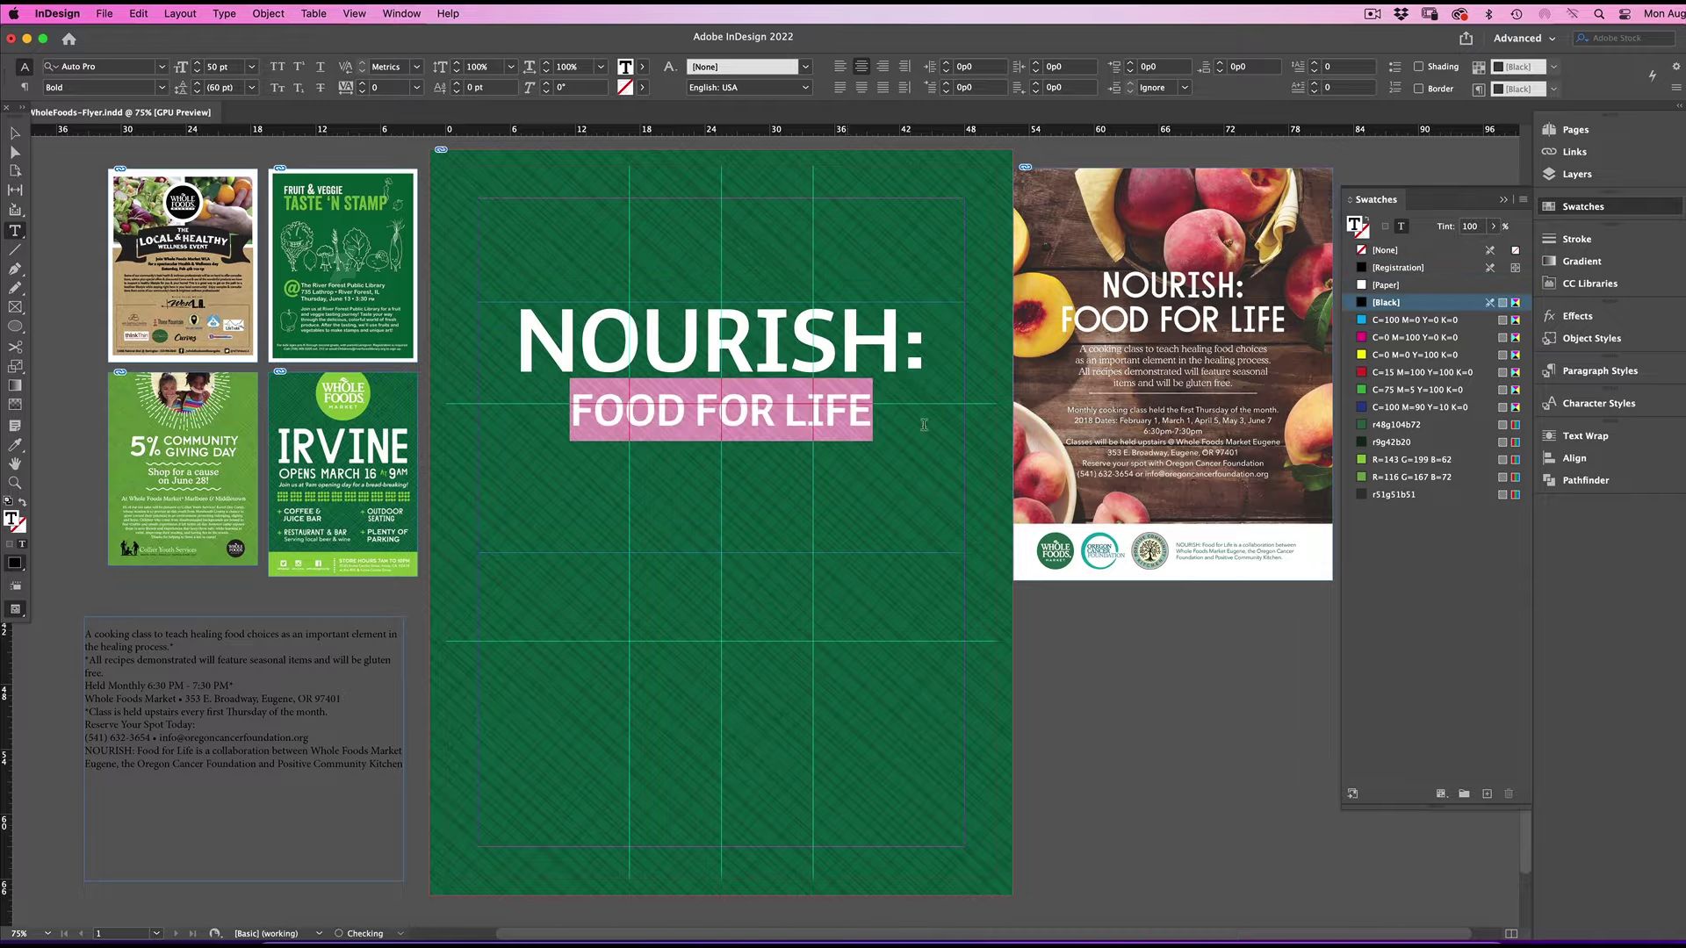
{"action": "left_click", "coordinate": [1379, 460]}
{"action": "left_click", "coordinate": [198, 93]}
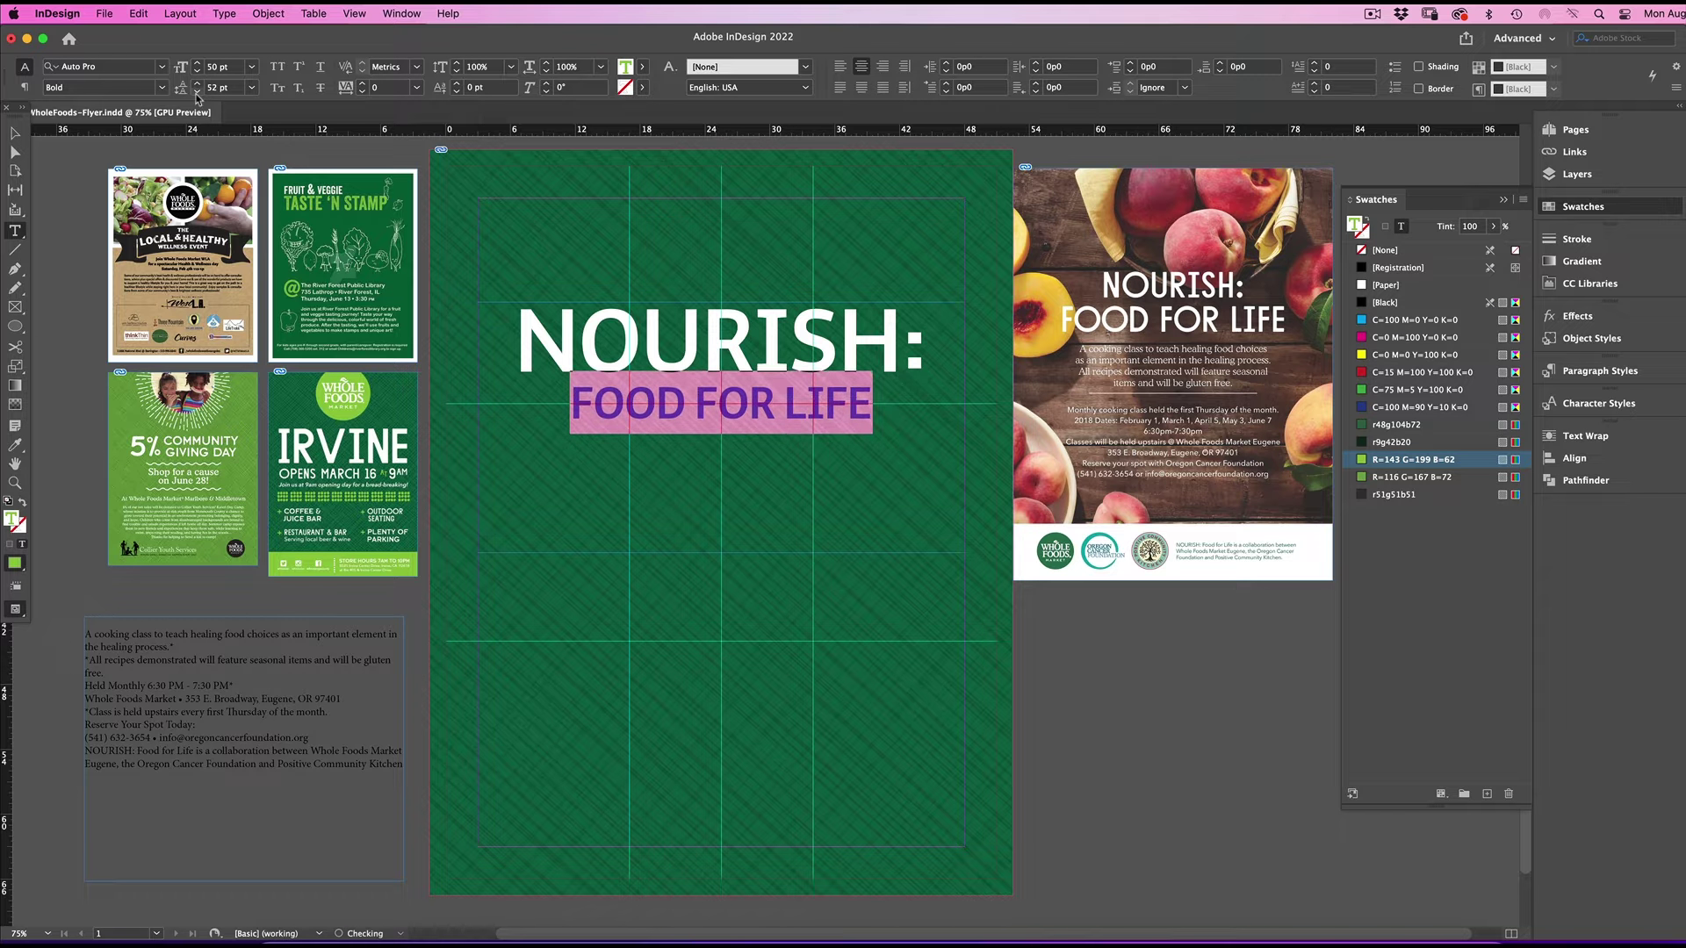
{"action": "key", "text": "Escape"}
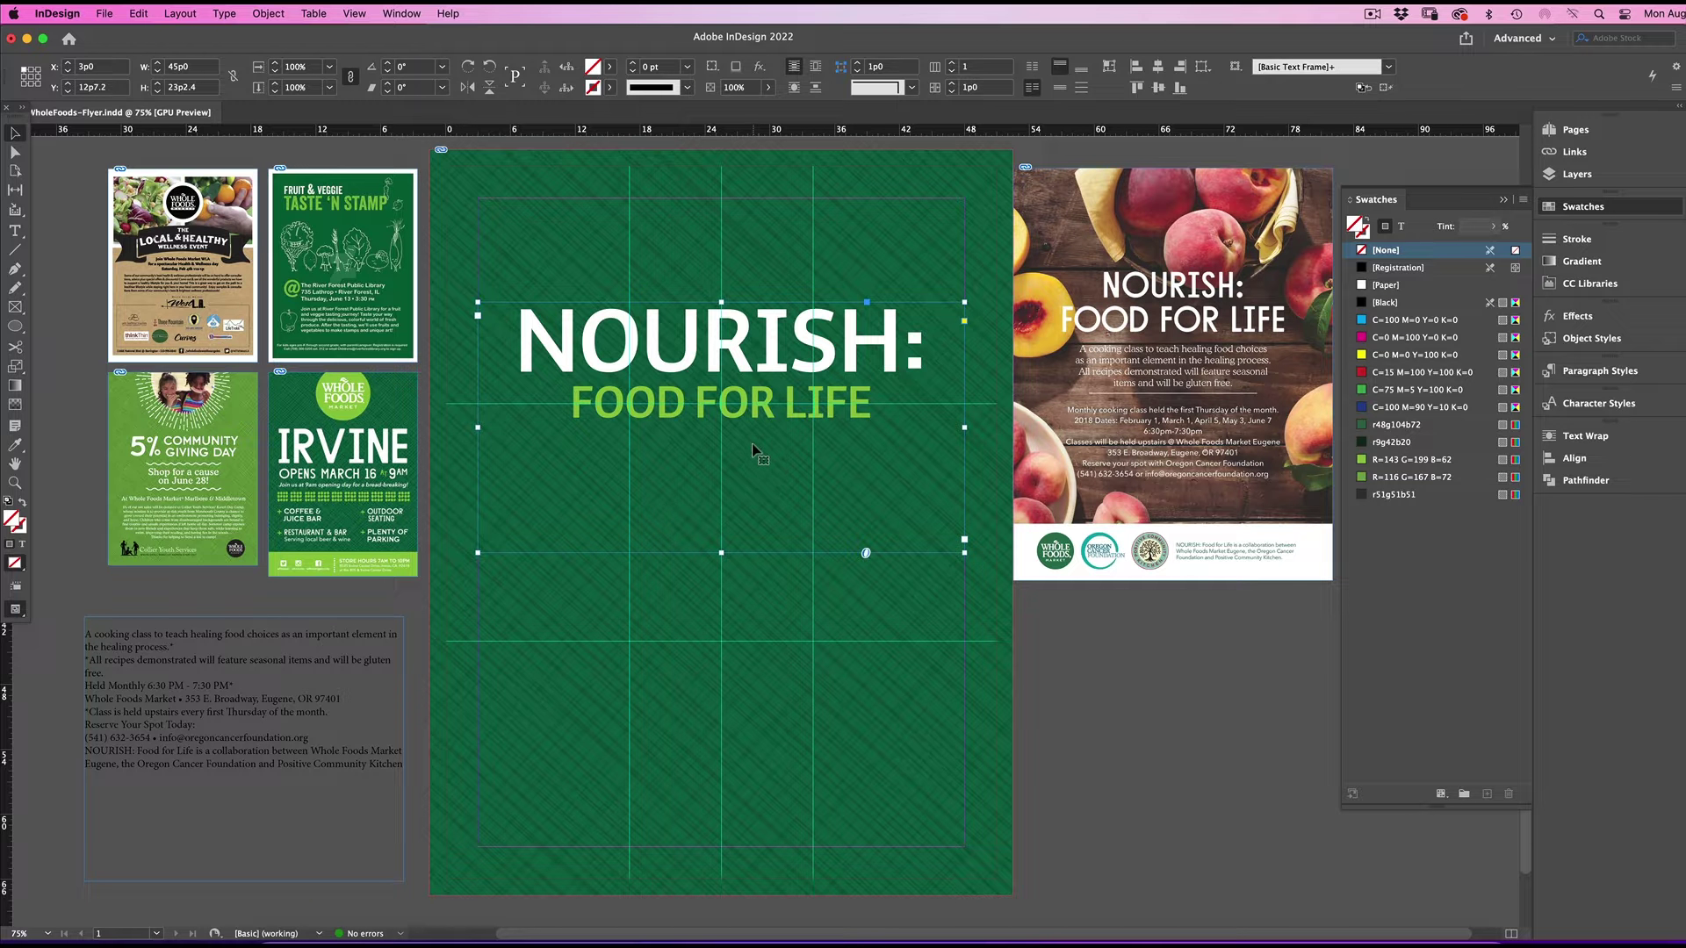
Nudge the heading frame so the upper horizontal guide runs between its two lines, and shorten the frame to fit the text.
{"action": "key", "text": "shift+Up"}
{"action": "key", "text": "Up"}
{"action": "key", "text": "Up"}
{"action": "key", "text": "Up"}
{"action": "key", "text": "Up"}
{"action": "key", "text": "w"}
{"action": "key", "text": "w"}
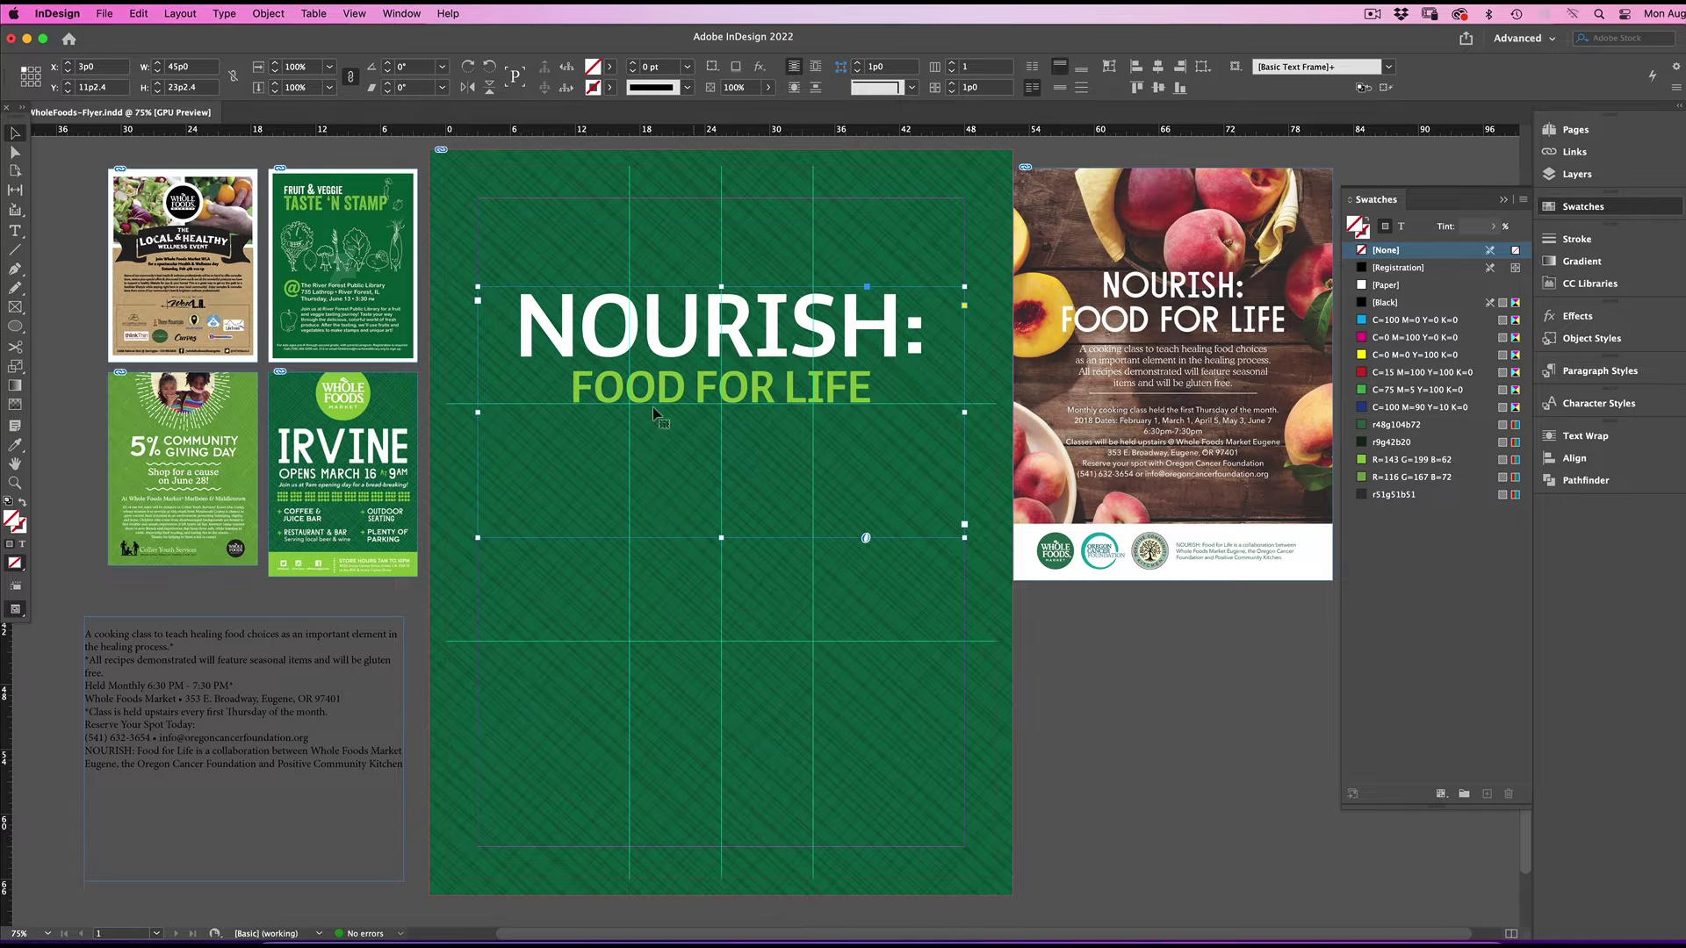
{"action": "key", "text": "shift+Down"}
{"action": "key", "text": "shift+Down"}
{"action": "key", "text": "shift+Down"}
{"action": "left_click", "coordinate": [1080, 634]}
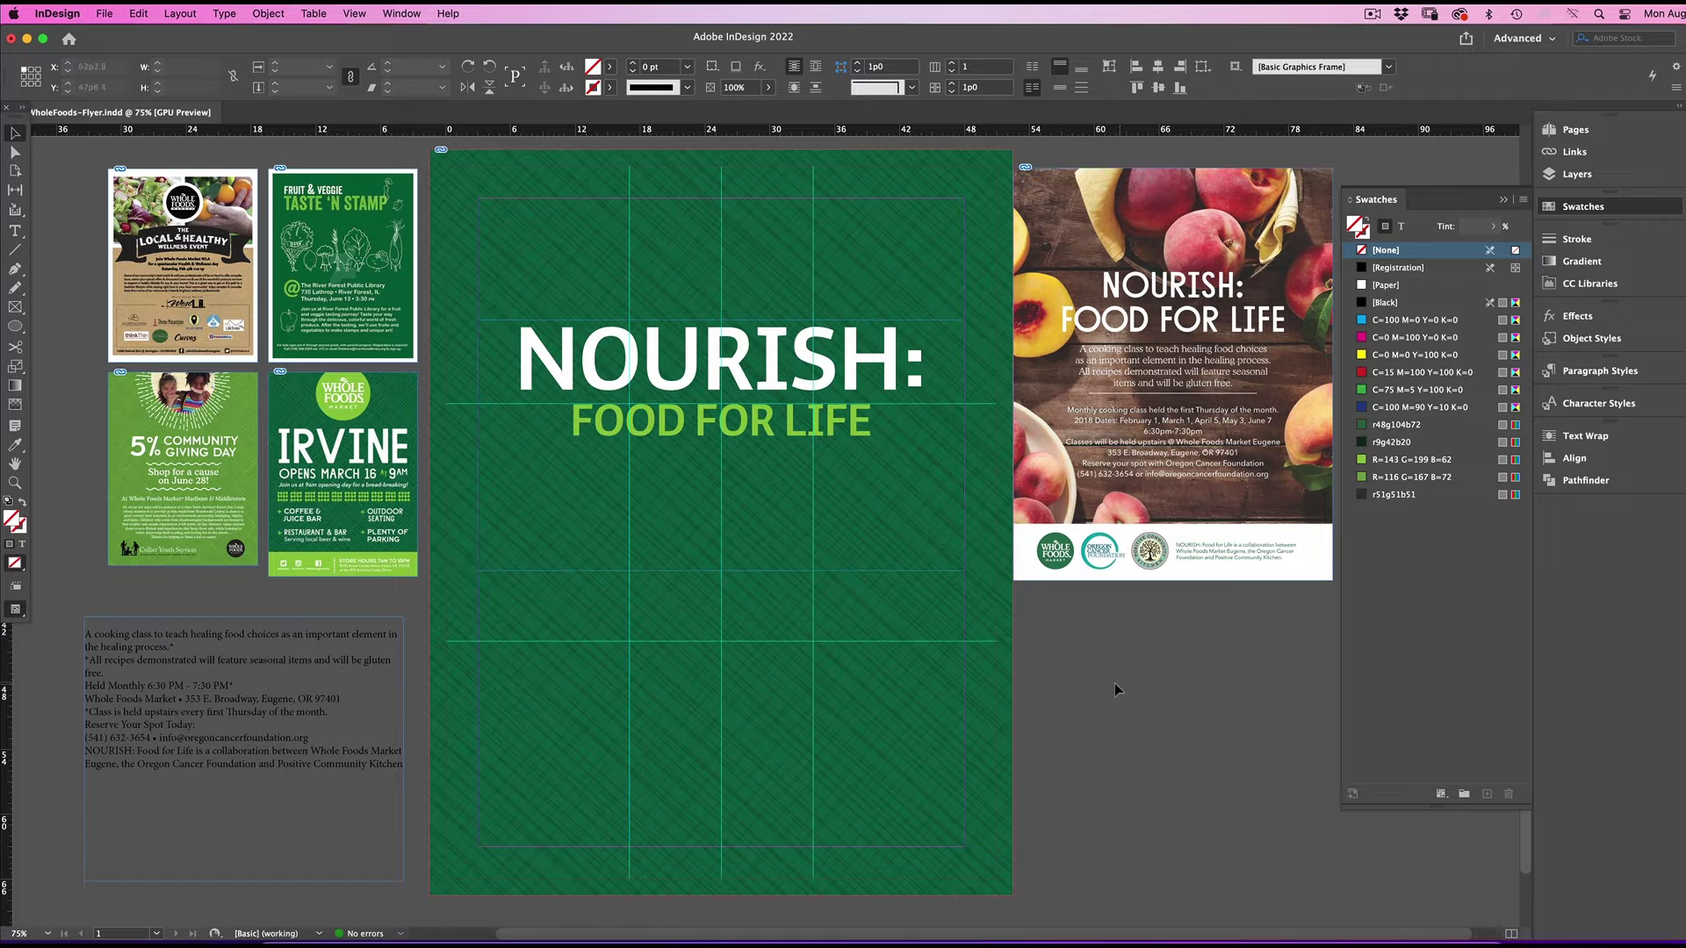
{"action": "left_click", "coordinate": [905, 560]}
{"action": "left_click_drag", "start_coordinate": [721, 569], "coordinate": [748, 462]}
Move the cooking class sentence from the pasteboard text into a new text frame below the heading, spanning the page margins.
{"action": "left_click", "coordinate": [220, 695]}
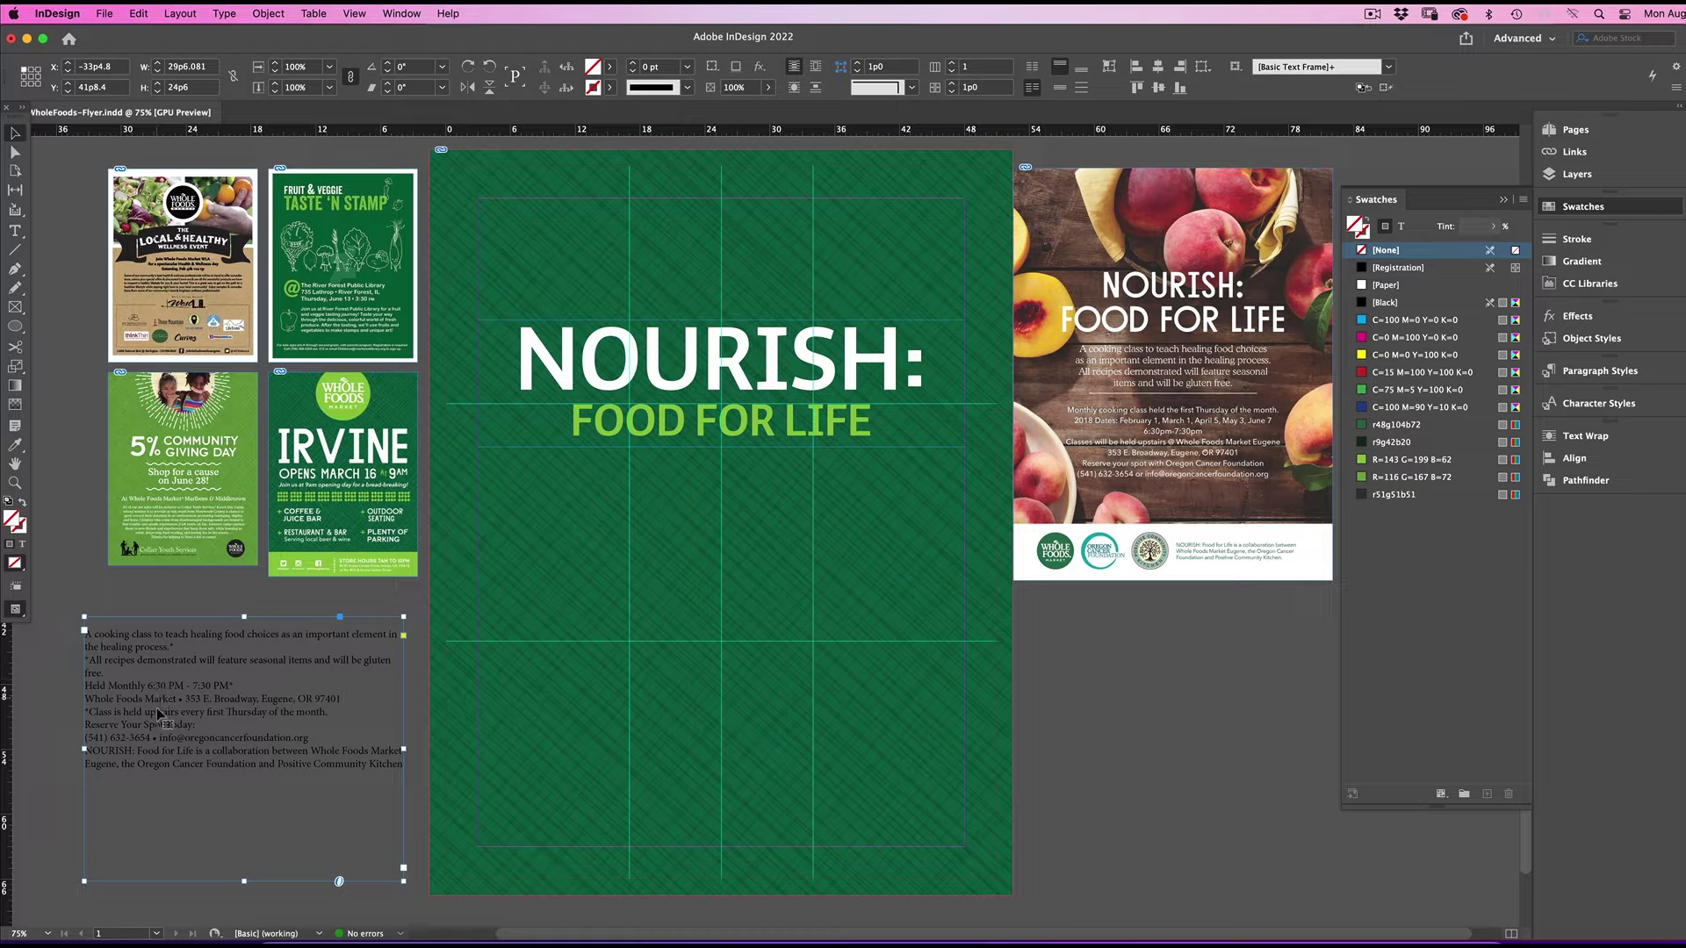
{"action": "double_click", "coordinate": [178, 654]}
{"action": "triple_click", "coordinate": [178, 654]}
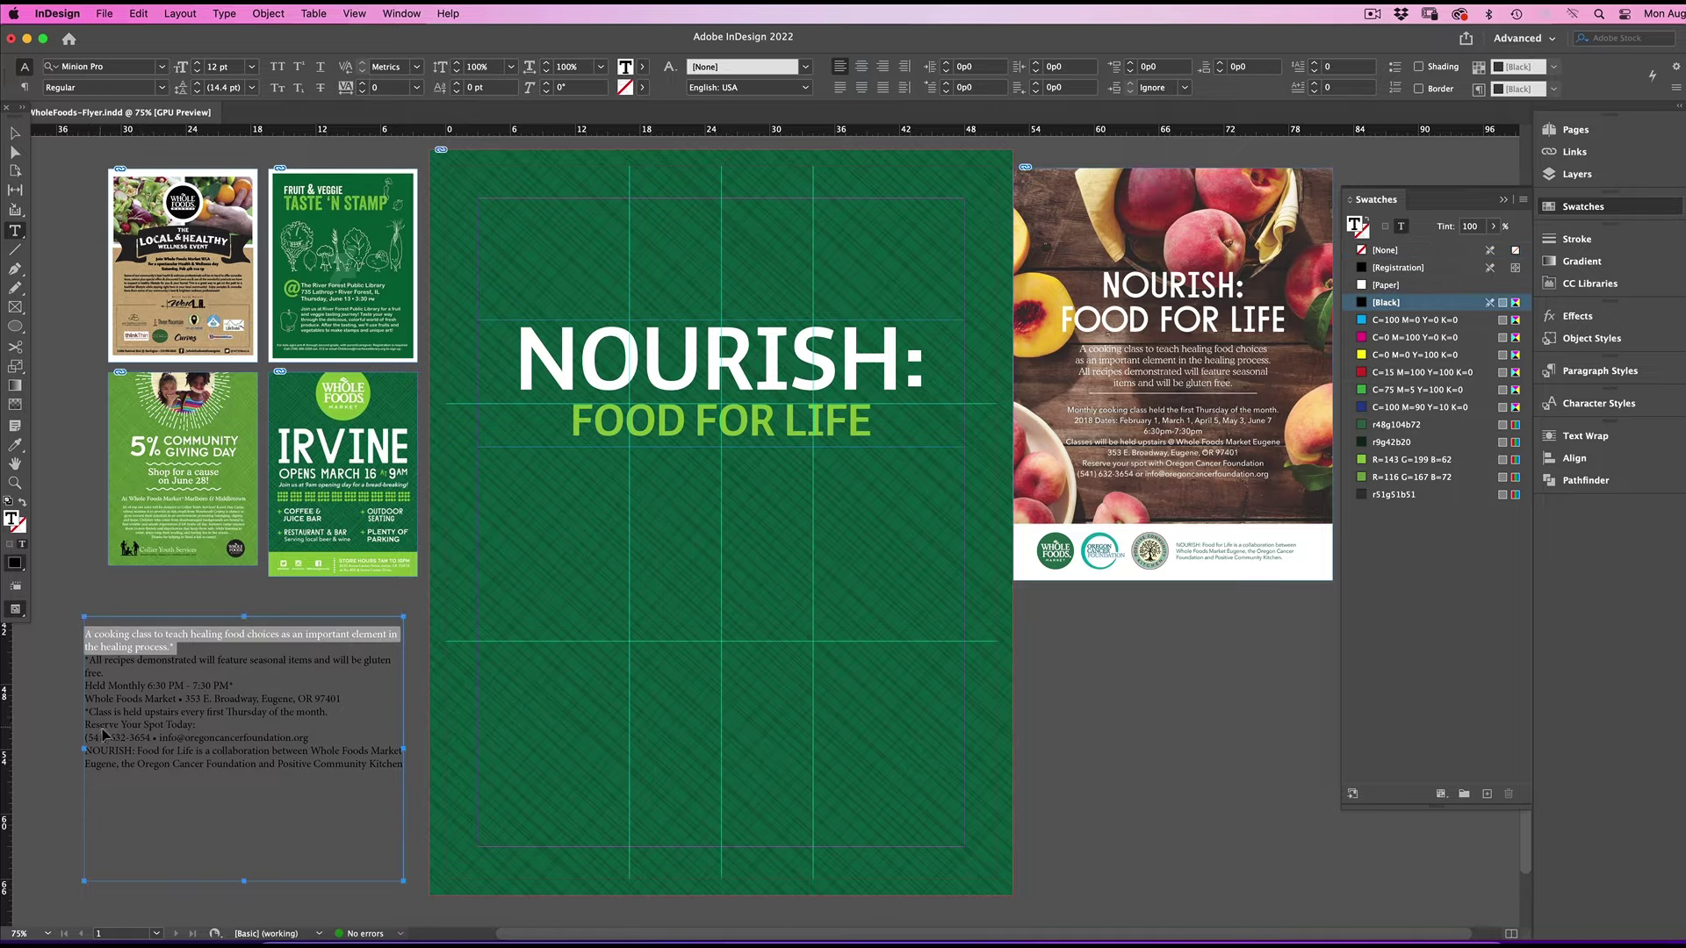
{"action": "key", "text": "super+x"}
{"action": "left_click_drag", "start_coordinate": [478, 461], "coordinate": [964, 648]}
{"action": "key", "text": "super+v"}
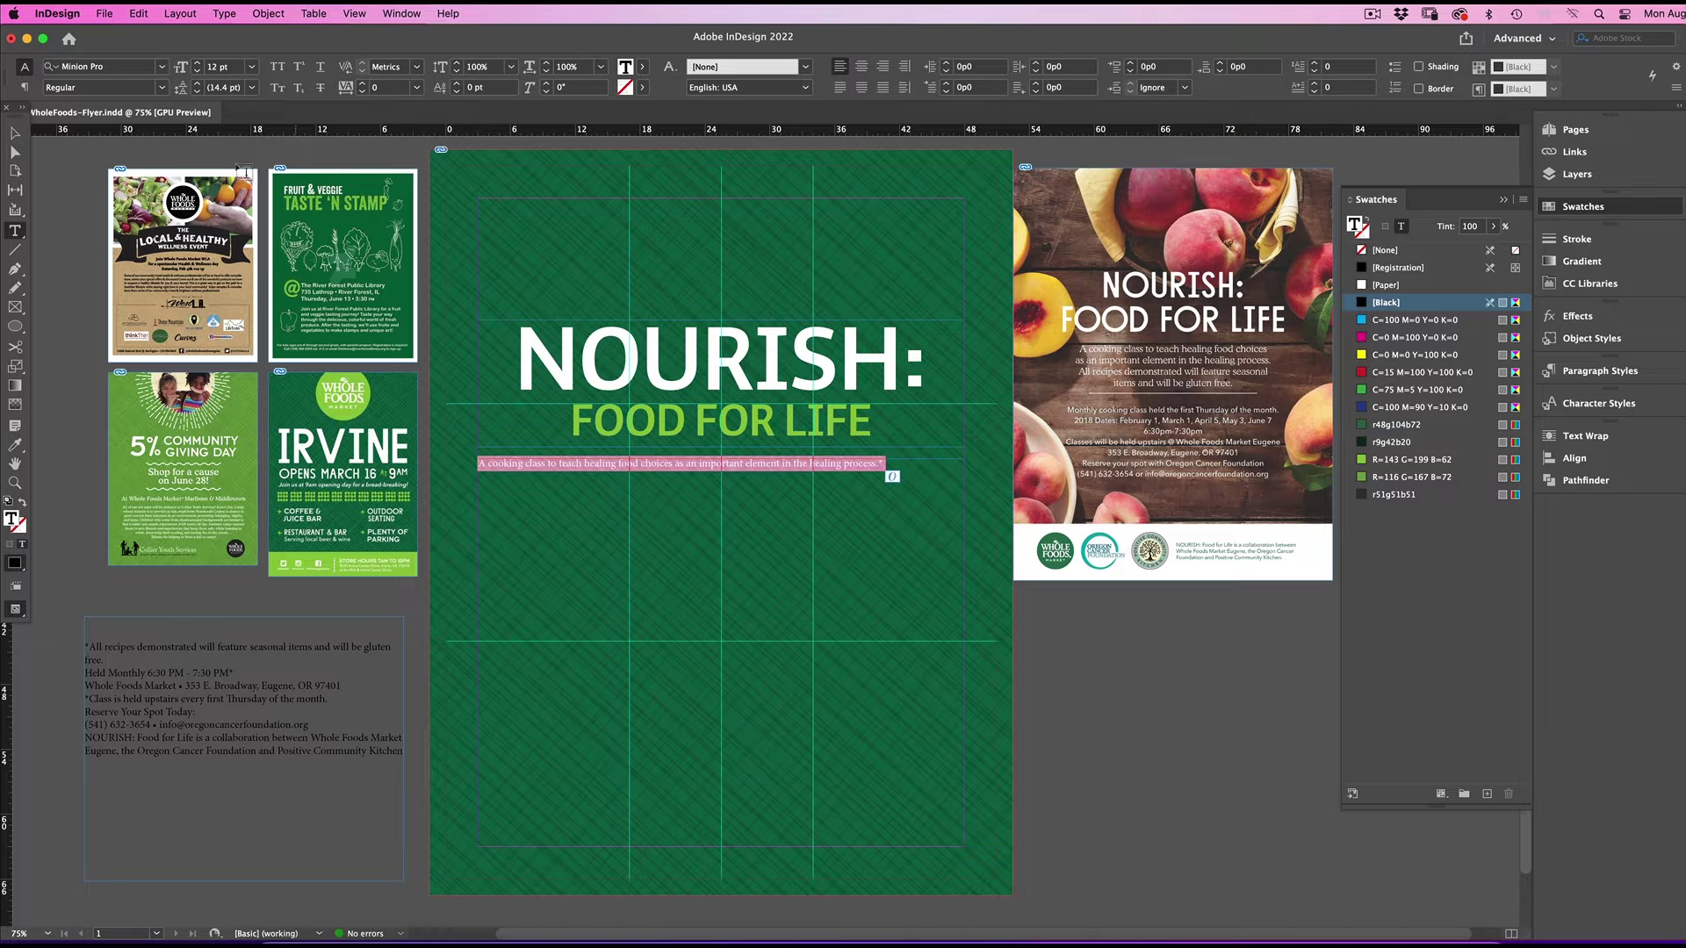
Format the cooking class sentence as centered 24 pt Brighton Bold Plain in the Paper swatch, with hyphenation turned off.
{"action": "key", "text": "super+alt+shift+m"}
{"action": "type", "text": "Bright"}
{"action": "key", "text": "Return"}
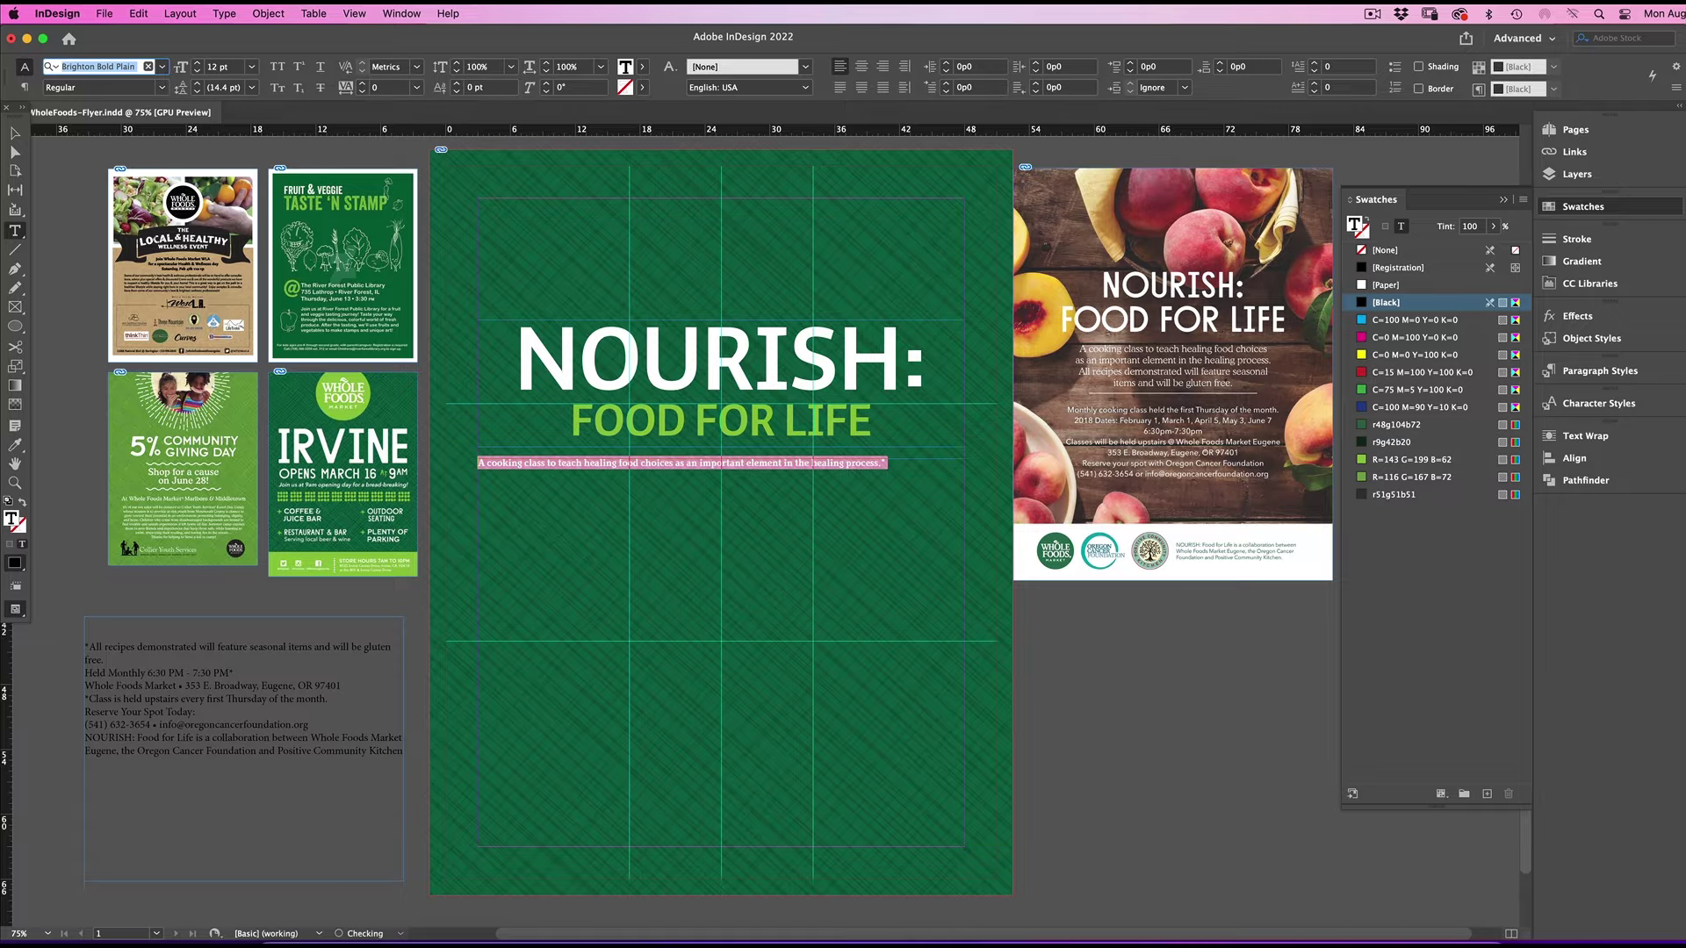
{"action": "left_click", "coordinate": [868, 67]}
{"action": "key", "text": "Tab"}
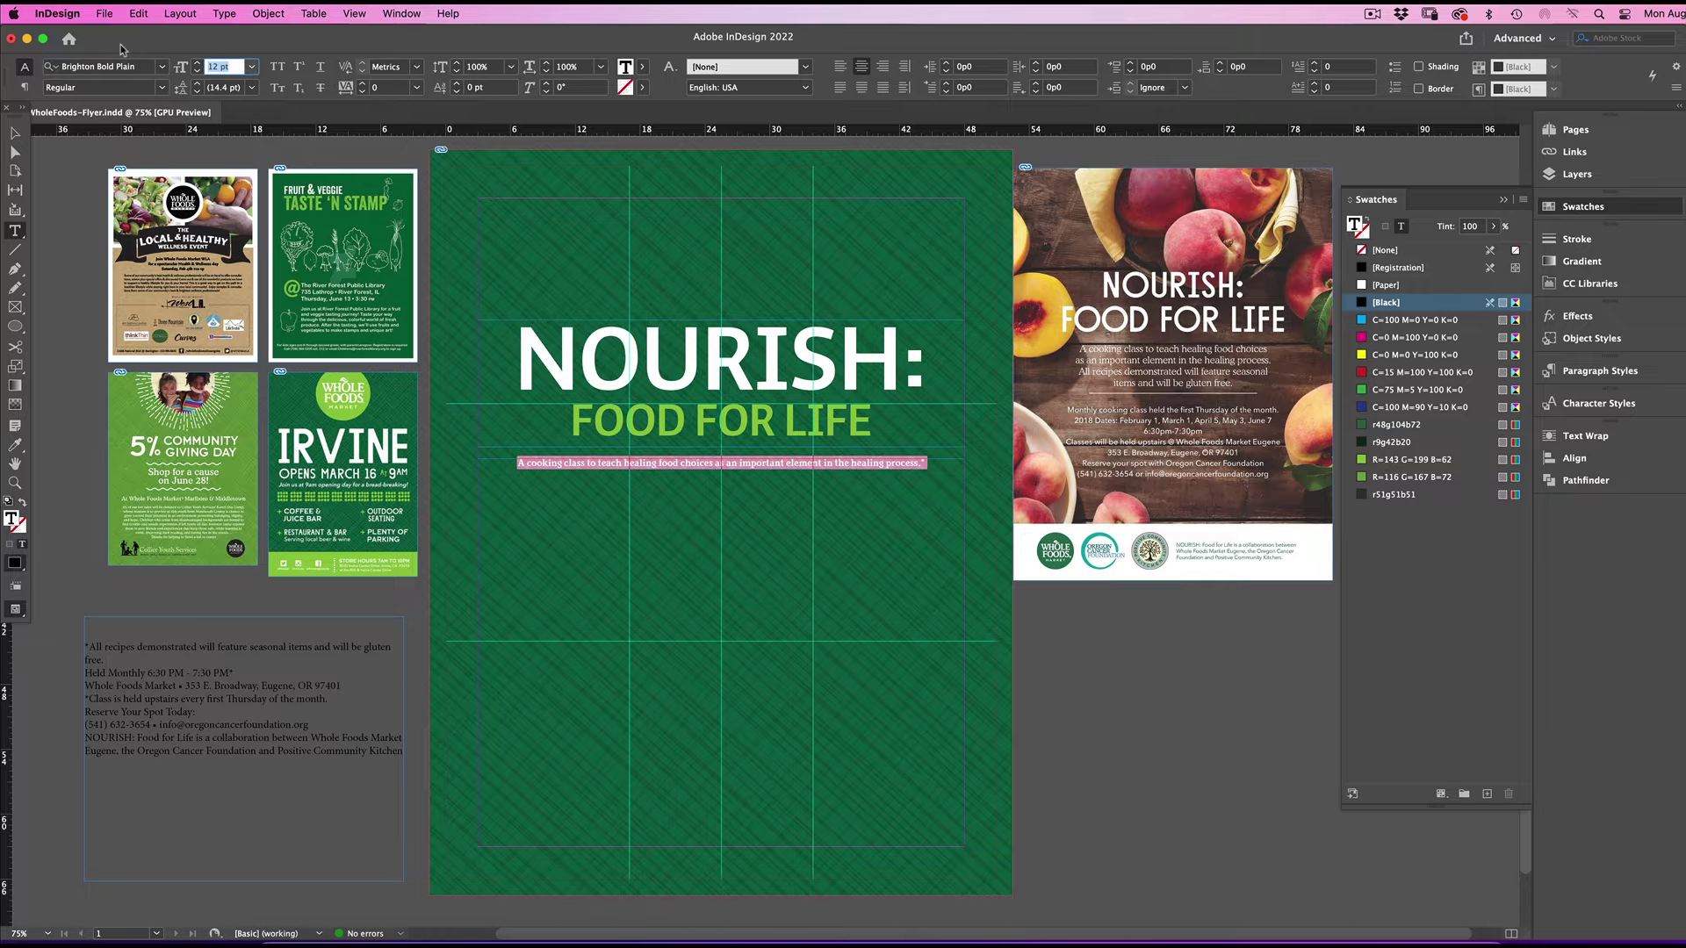
{"action": "type", "text": "24"}
{"action": "key", "text": "Return"}
{"action": "left_click", "coordinate": [1386, 285]}
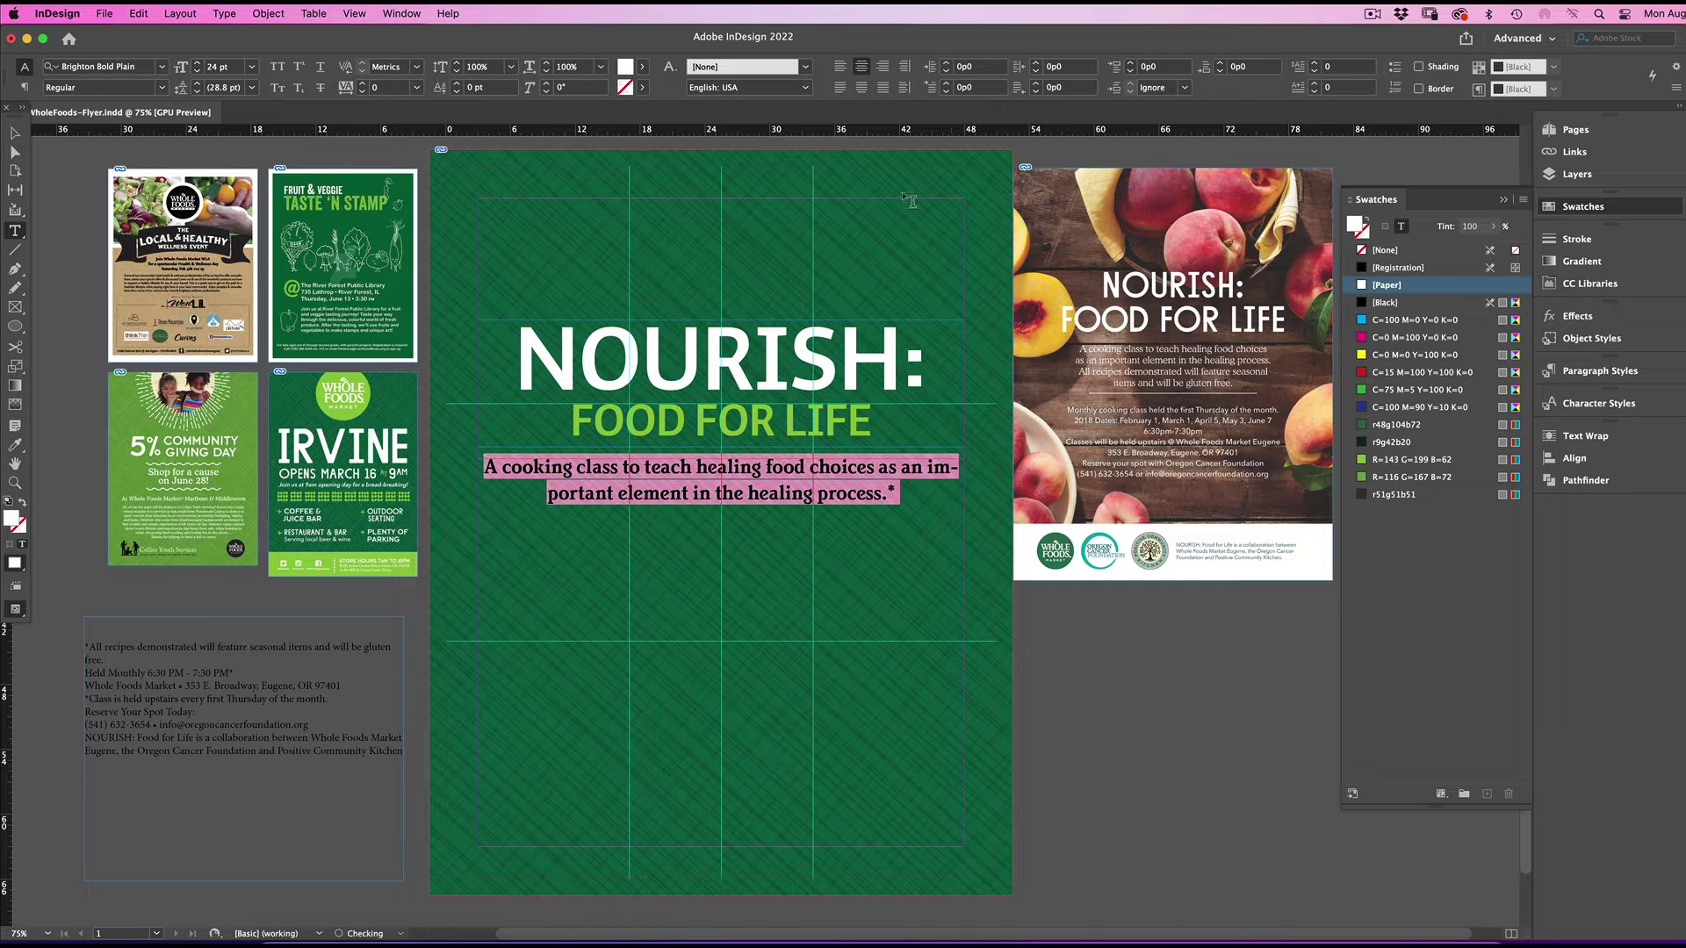
{"action": "left_click", "coordinate": [25, 88]}
{"action": "left_click", "coordinate": [816, 87]}
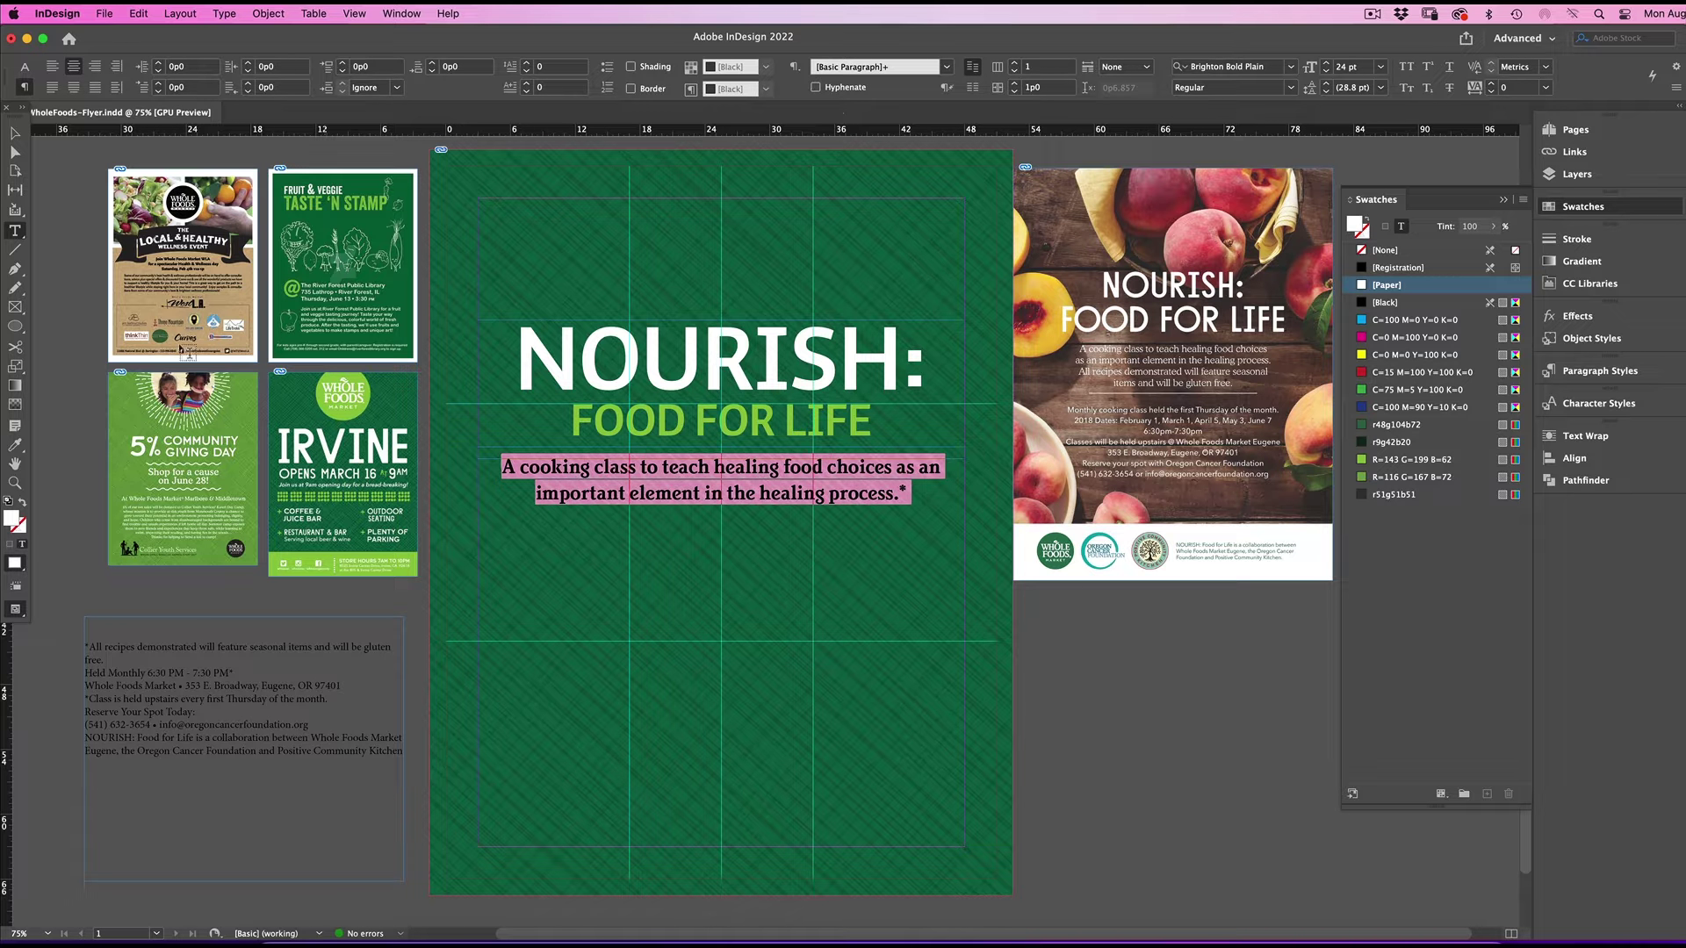
Resize the cooking class frame to about 27p9.6 by 6p10.8, matching the "FOOD FOR LIFE" width, and move it slightly down.
{"action": "key", "text": "Escape"}
{"action": "left_click_drag", "start_coordinate": [477, 553], "coordinate": [624, 556]}
{"action": "left_click_drag", "start_coordinate": [961, 550], "coordinate": [815, 543]}
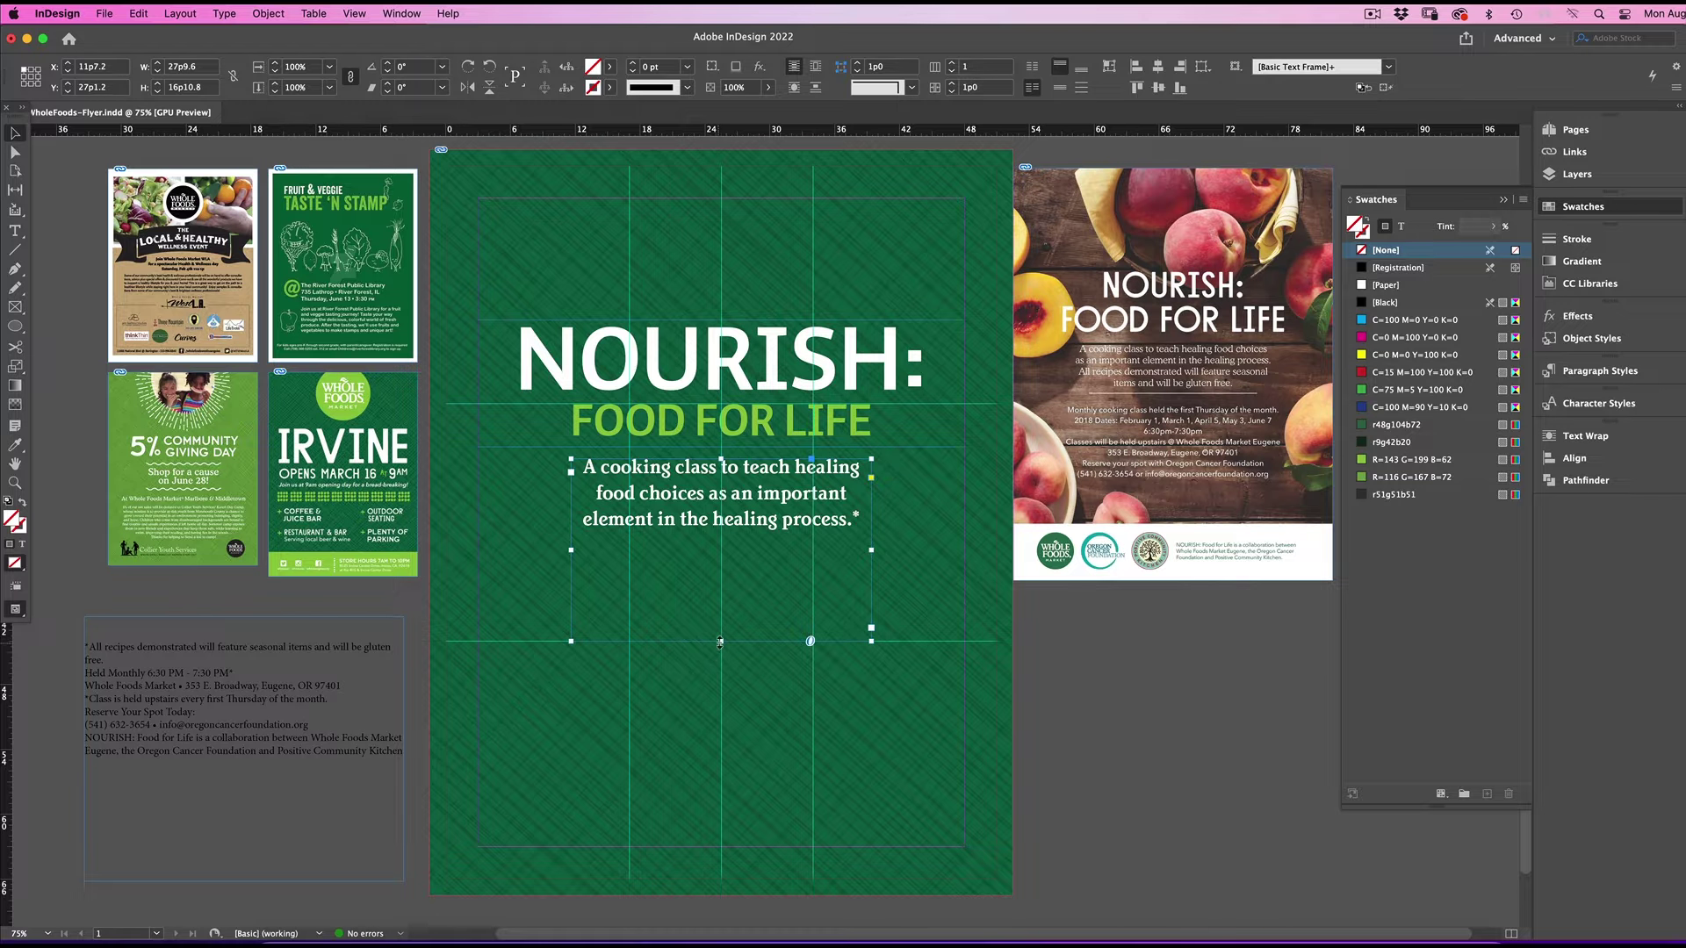
{"action": "left_click_drag", "start_coordinate": [720, 642], "coordinate": [724, 534]}
{"action": "mouse_move", "coordinate": [769, 520]}
{"action": "left_mouse_down"}
{"action": "mouse_move", "coordinate": [768, 568]}
{"action": "mouse_move", "coordinate": [759, 537]}
{"action": "left_mouse_up"}
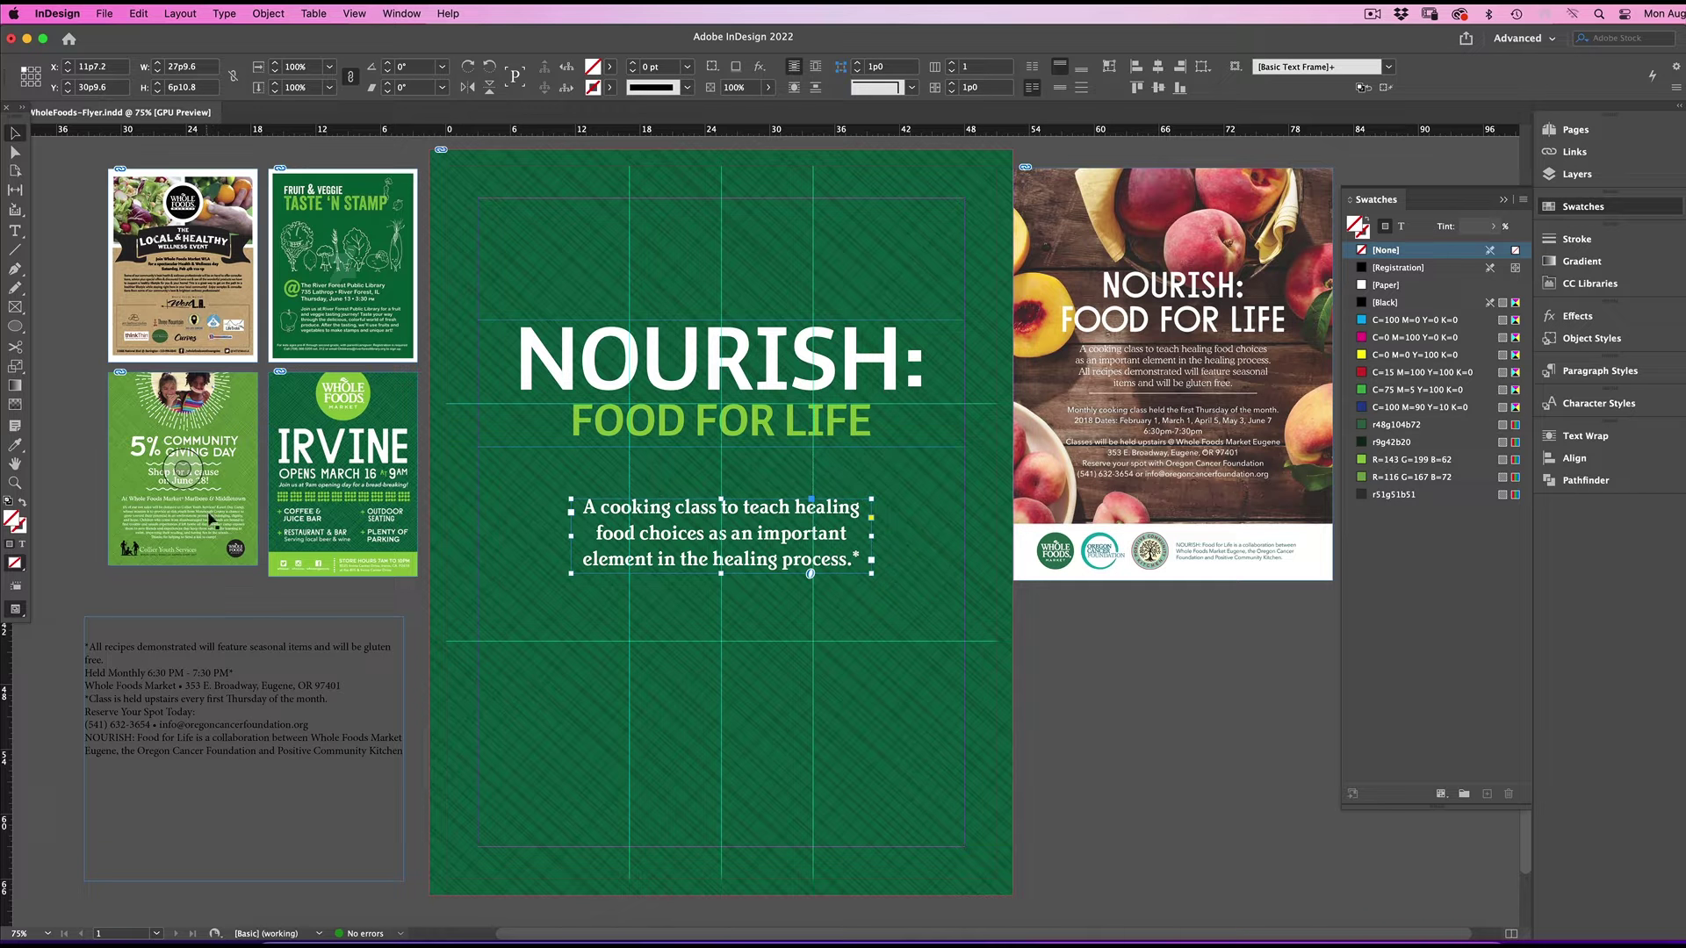
Draw a horizontal line about 27p6.6 long, matching the "FOOD FOR LIFE" width, and position it just above the cooking class sentence.
{"action": "left_click", "coordinate": [267, 499]}
{"action": "key", "text": "backslash"}
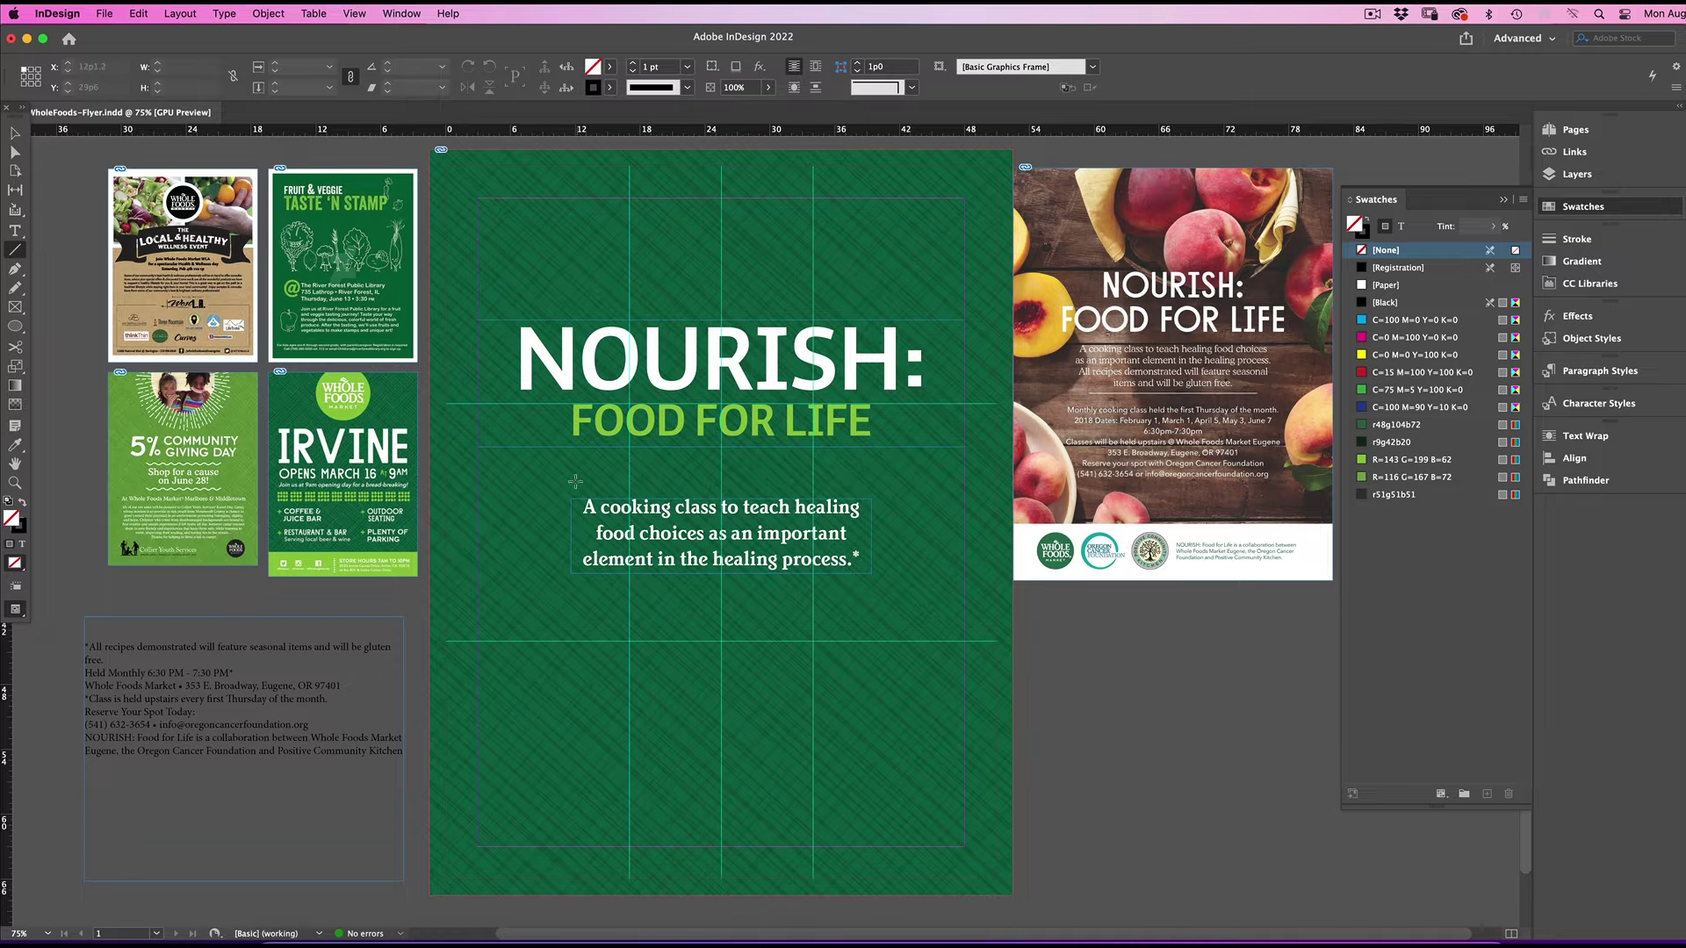
{"action": "left_click_drag", "start_coordinate": [573, 434], "coordinate": [874, 437]}
{"action": "key", "text": "v"}
{"action": "key", "text": "super+equal"}
{"action": "key", "text": "super+equal"}
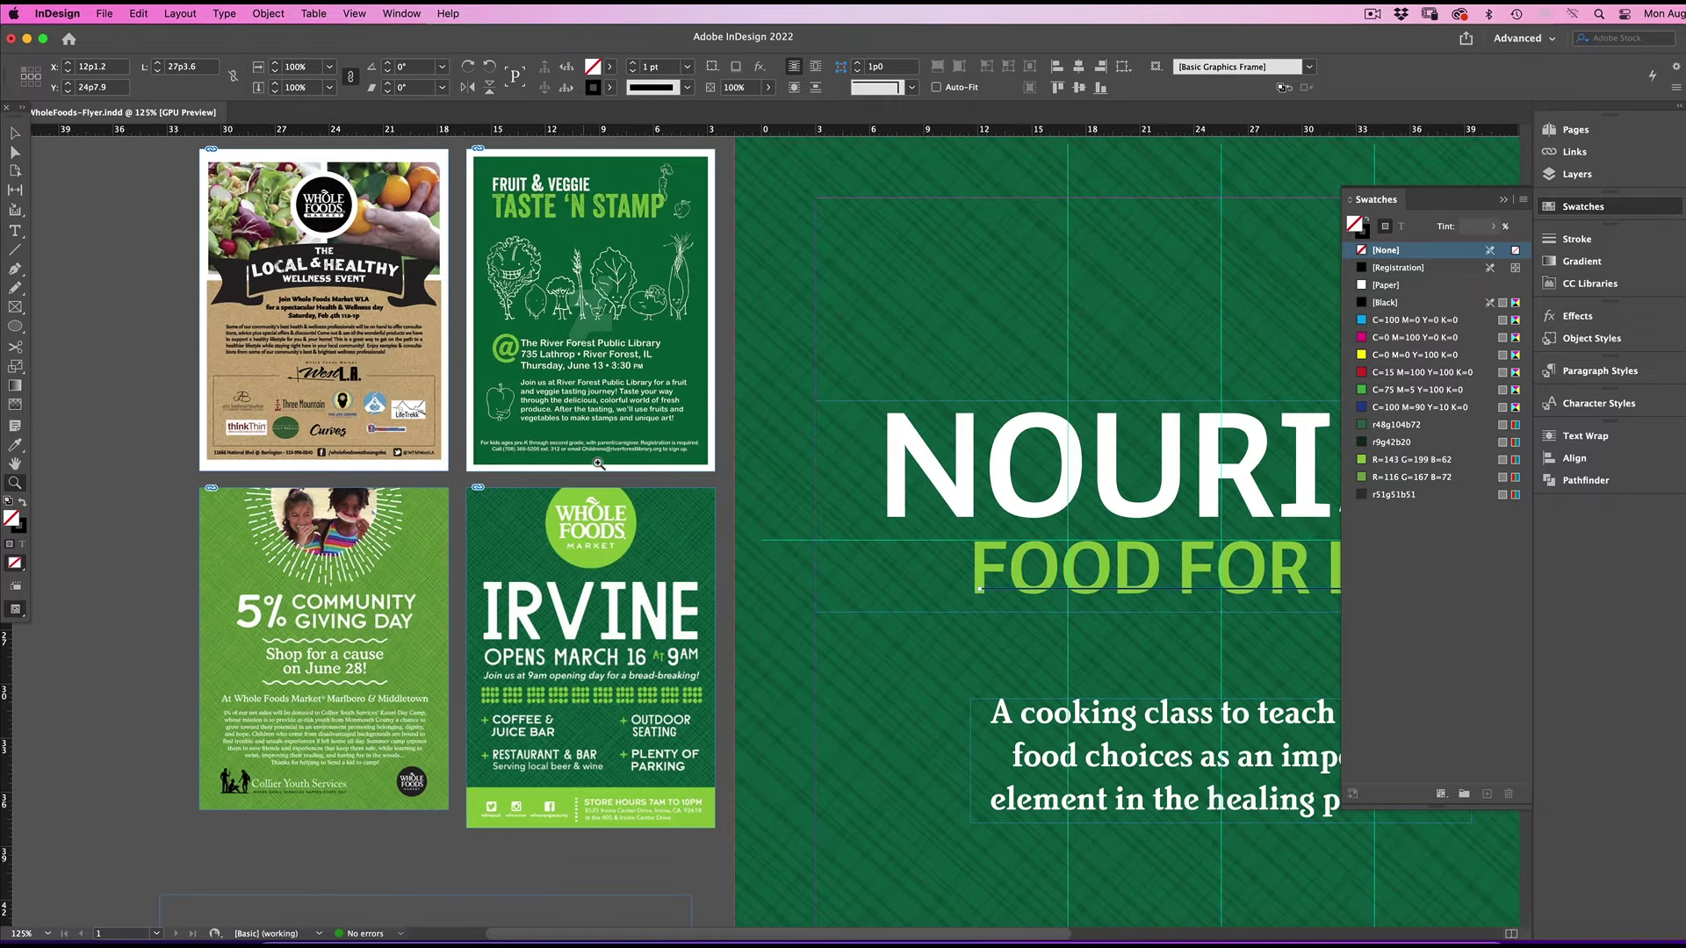
{"action": "left_click_drag", "start_coordinate": [574, 435], "coordinate": [576, 436]}
{"action": "left_click_drag", "start_coordinate": [976, 594], "coordinate": [975, 595]}
{"action": "scroll", "coordinate": [975, 594], "scroll_direction": "right", "scroll_amount": 10}
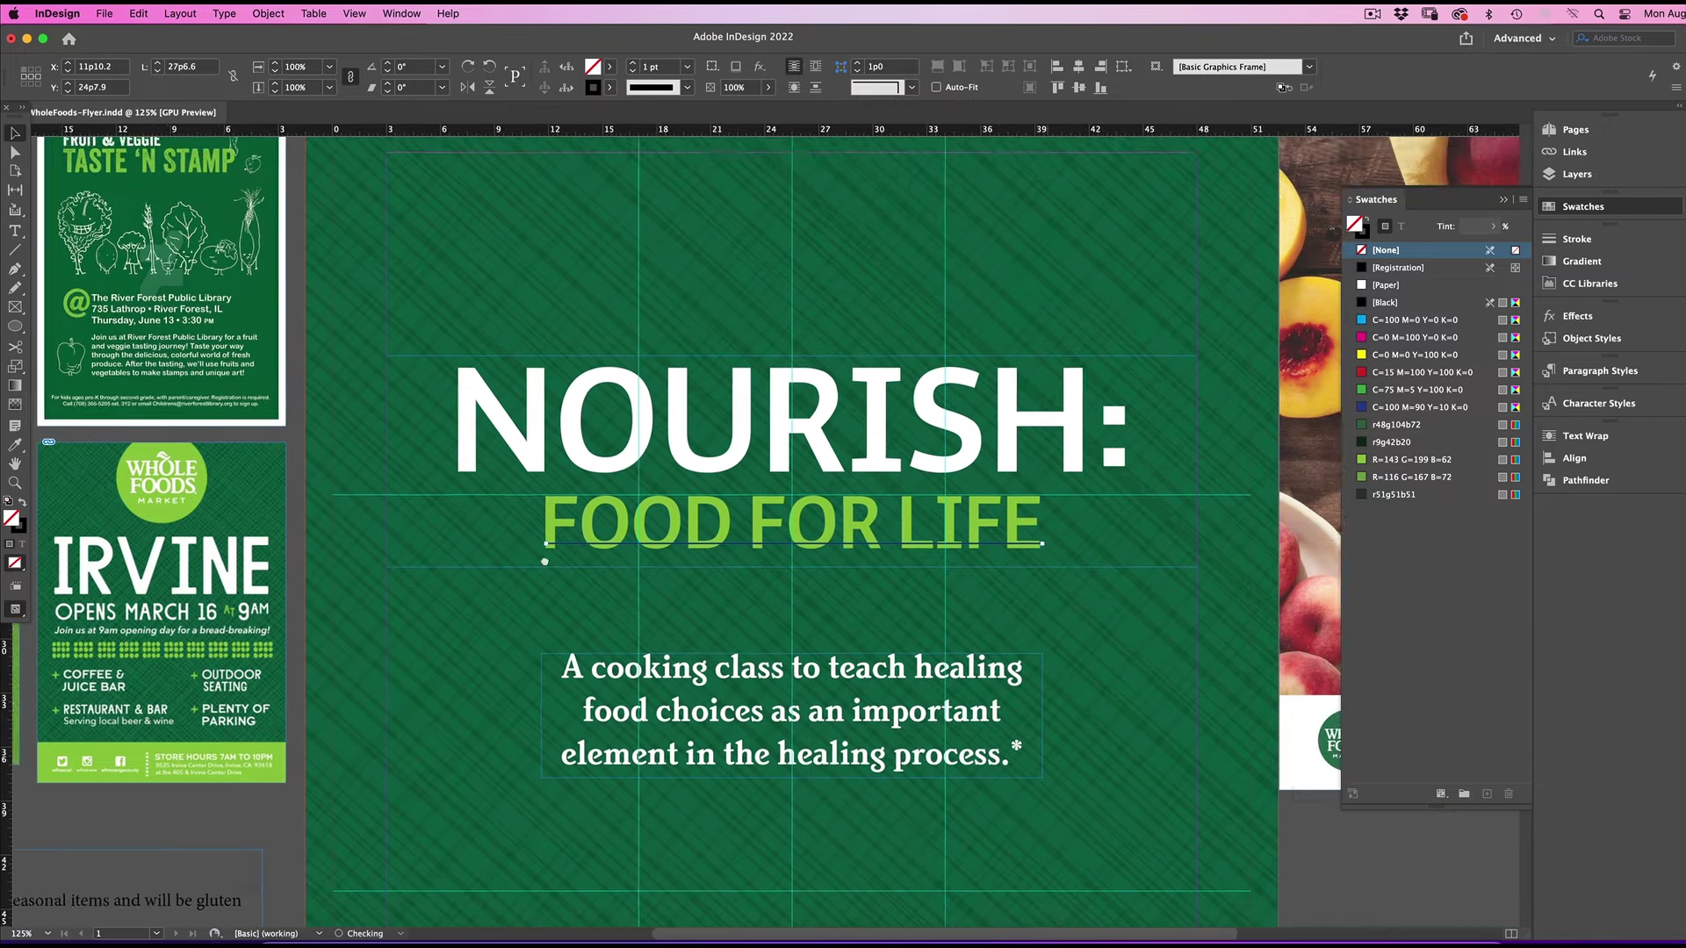
{"action": "left_click_drag", "start_coordinate": [970, 534], "coordinate": [971, 536]}
{"action": "left_click", "coordinate": [784, 615]}
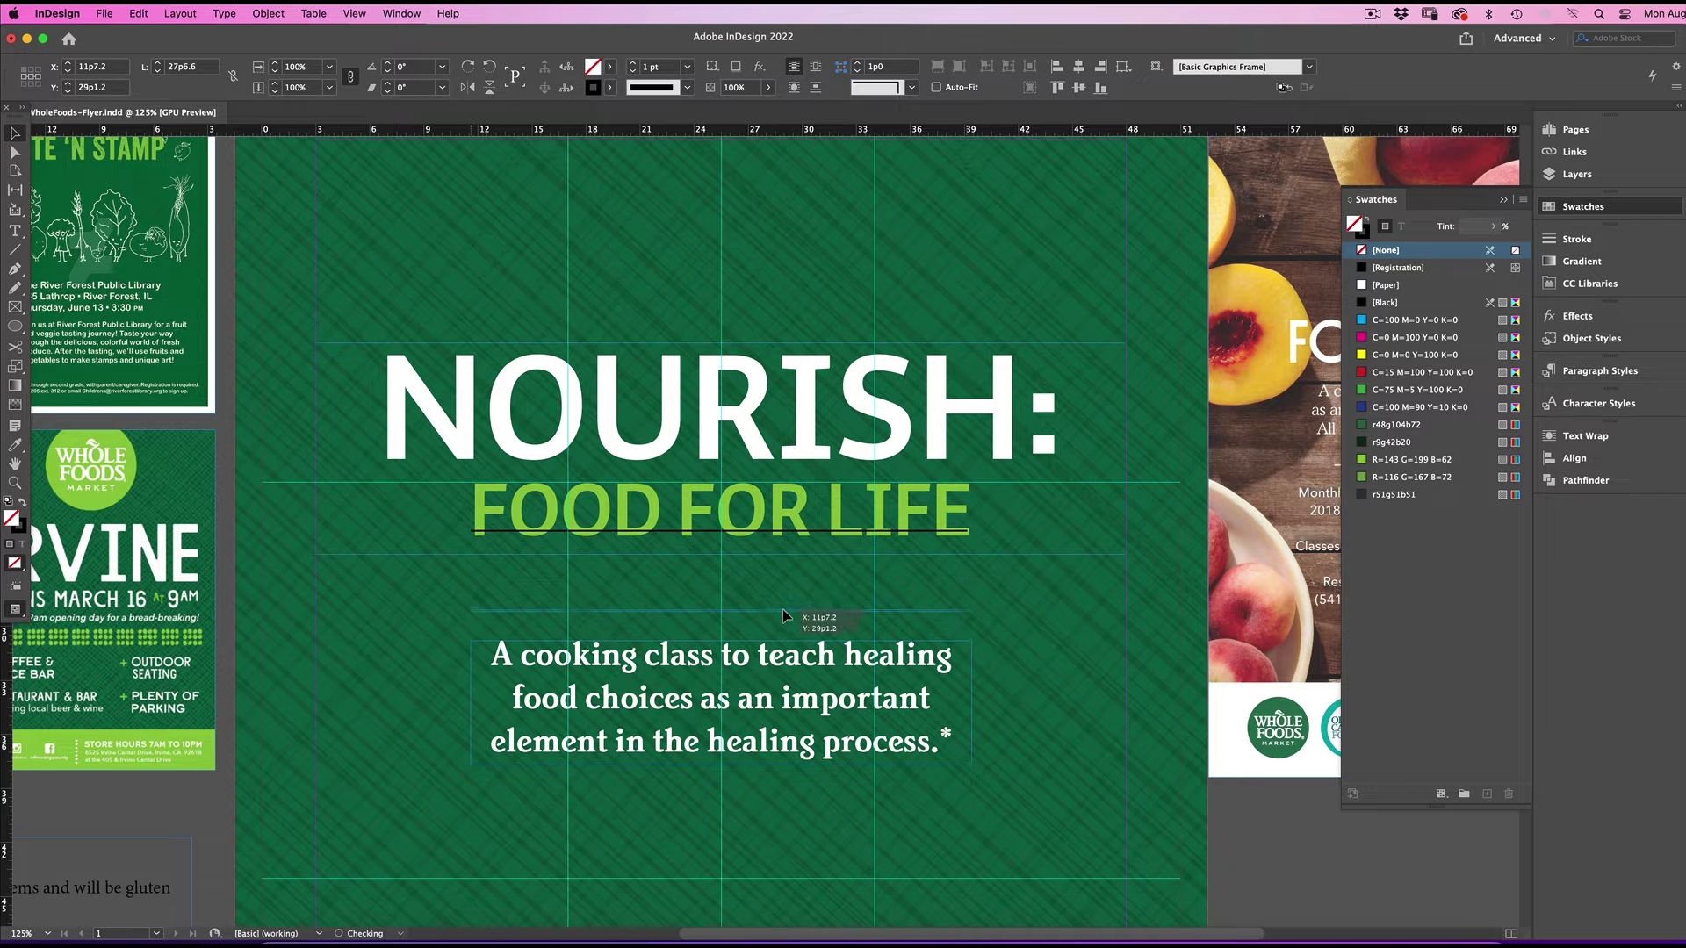
{"action": "left_click_drag", "start_coordinate": [784, 615], "coordinate": [785, 611]}
Give the line a 3 pt Wavy stroke in the Paper swatch.
{"action": "left_click", "coordinate": [1363, 231]}
{"action": "left_click", "coordinate": [1386, 285]}
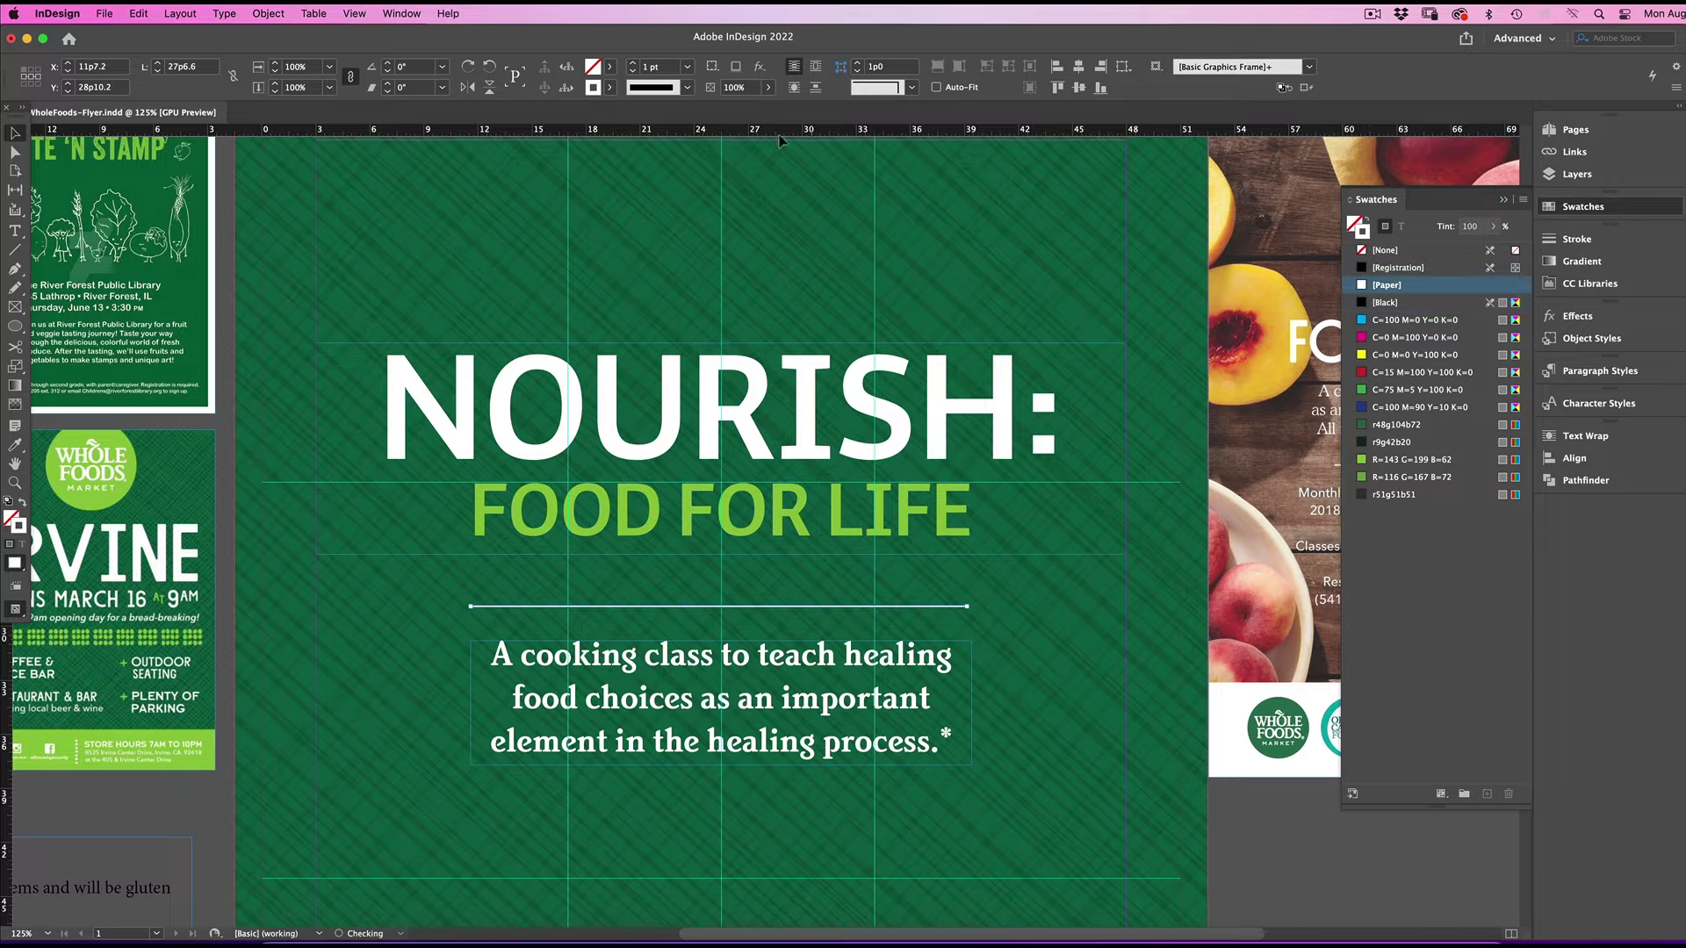
{"action": "left_click", "coordinate": [632, 63]}
{"action": "left_click", "coordinate": [633, 63]}
{"action": "left_click", "coordinate": [686, 87]}
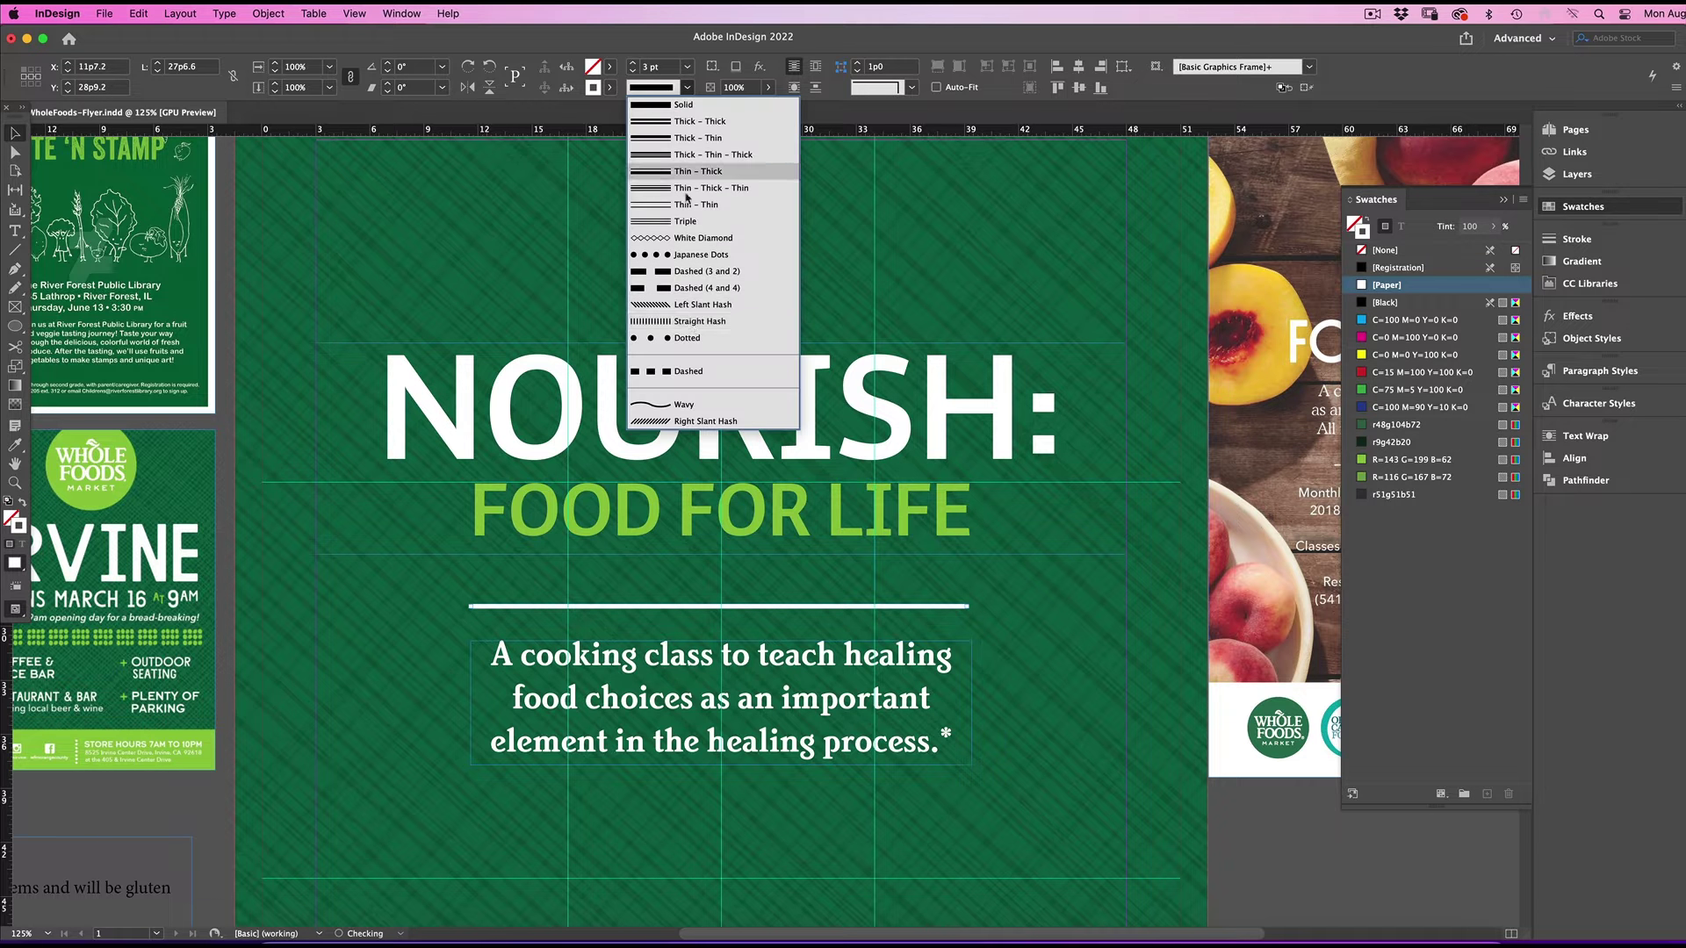
{"action": "left_click", "coordinate": [694, 404]}
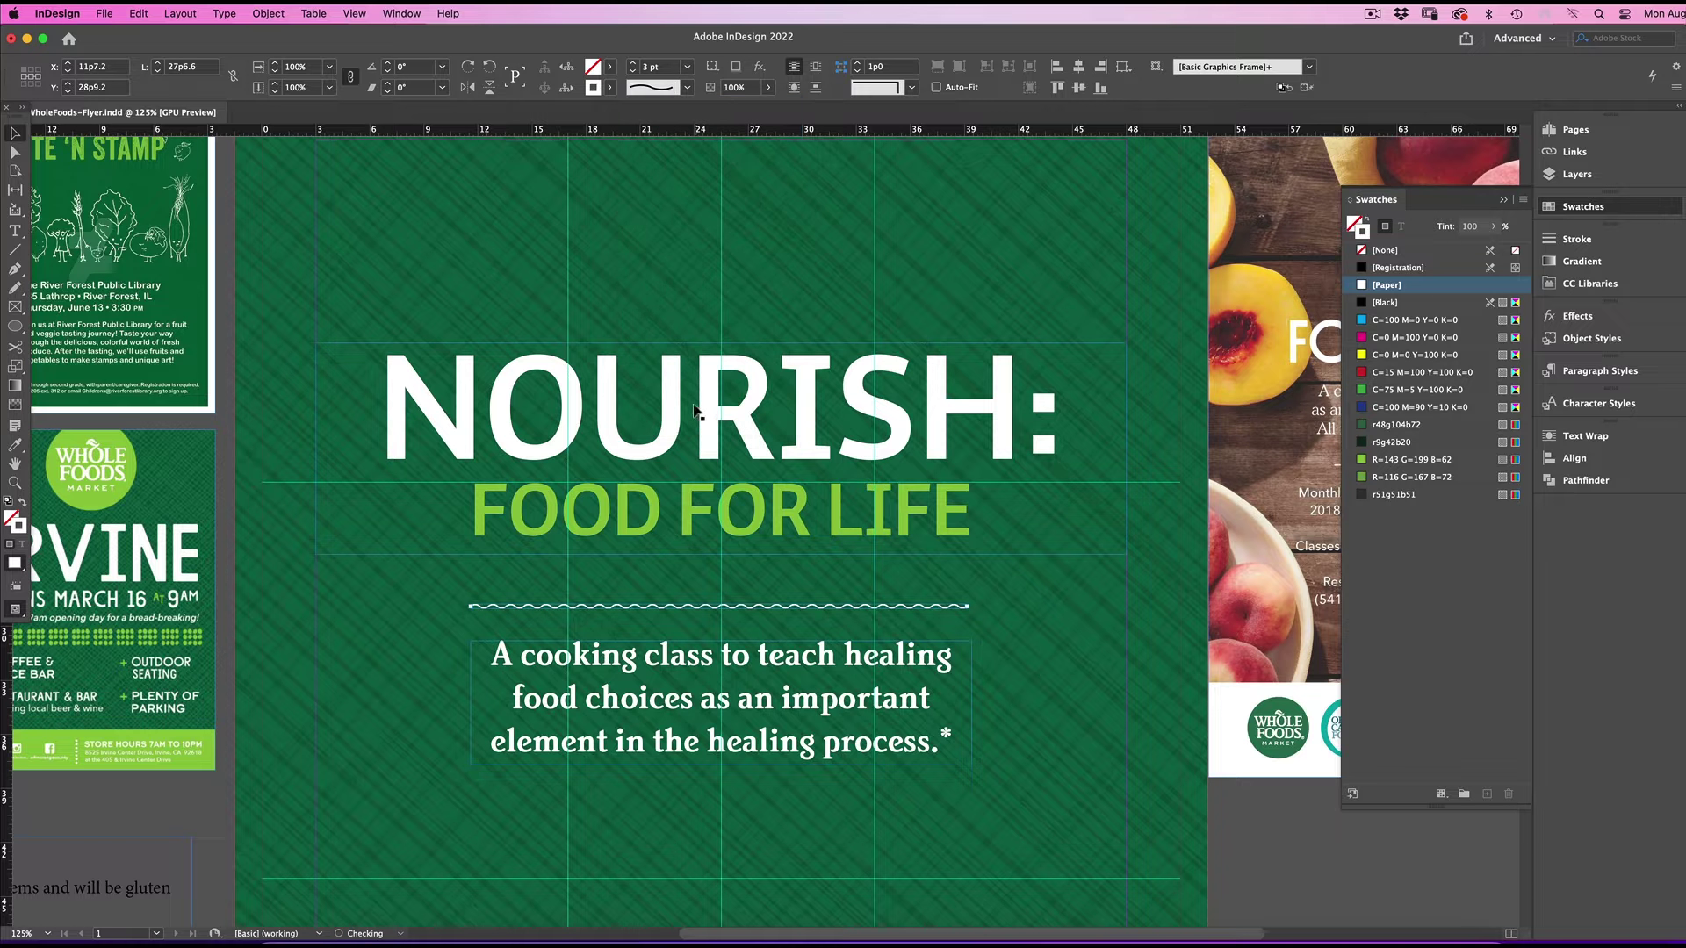
Increase the wavy line's stroke weight to 11 pt.
{"action": "left_click", "coordinate": [633, 68]}
{"action": "left_click", "coordinate": [633, 67]}
{"action": "left_click", "coordinate": [632, 68]}
{"action": "left_click", "coordinate": [632, 67]}
{"action": "left_click", "coordinate": [633, 68]}
{"action": "left_click", "coordinate": [632, 68]}
{"action": "left_click", "coordinate": [632, 68]}
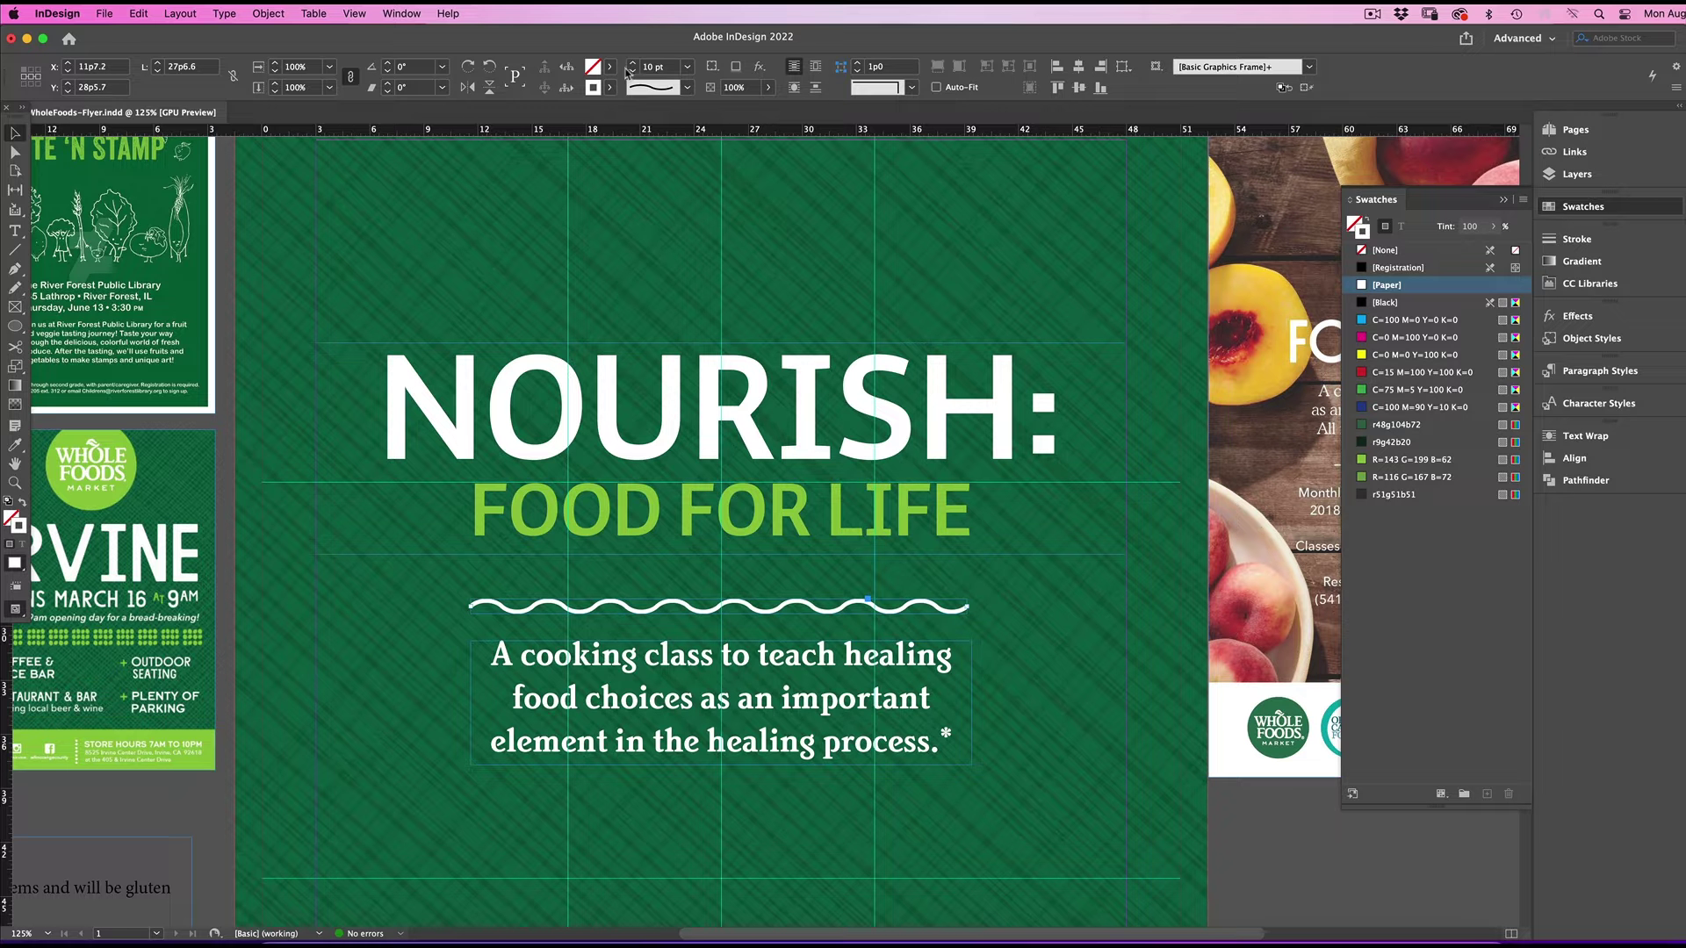
{"action": "left_click", "coordinate": [632, 63]}
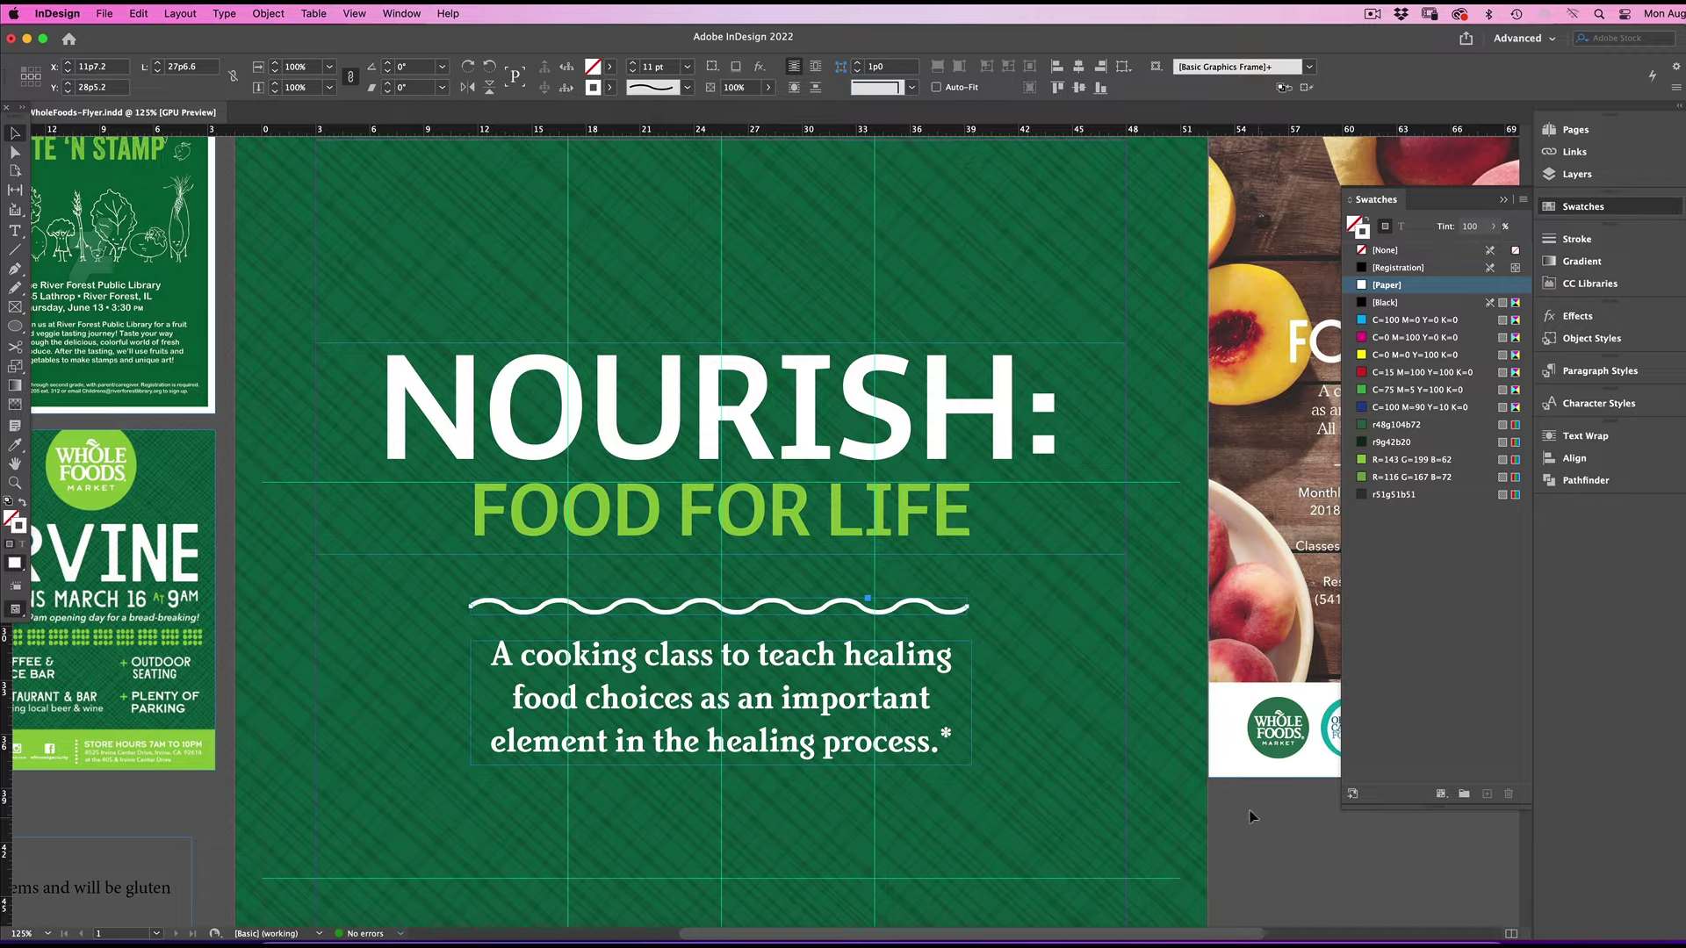
Duplicate the wavy line below the cooking class sentence and adjust the text frame so the sentence sits evenly between both lines.
{"action": "scroll", "coordinate": [813, 612], "scroll_direction": "down", "scroll_amount": 3}
{"action": "right_click", "coordinate": [801, 479]}
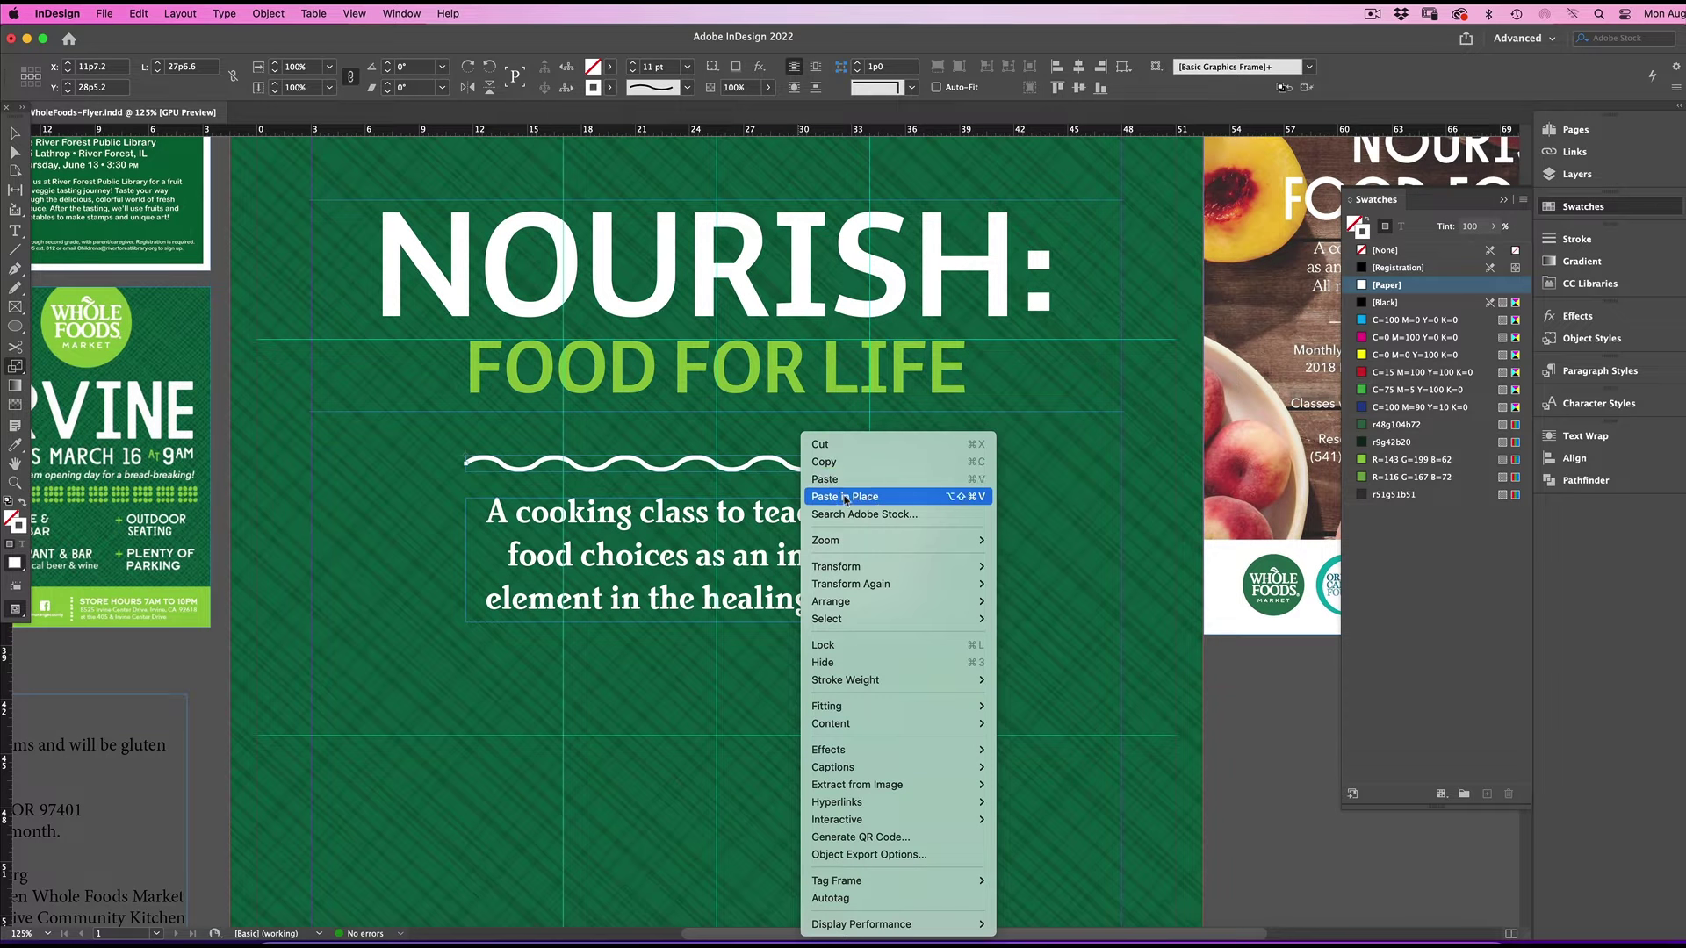
{"action": "left_click", "coordinate": [808, 492]}
{"action": "mouse_move", "coordinate": [773, 475]}
{"action": "left_mouse_down"}
{"action": "mouse_move", "coordinate": [782, 655]}
{"action": "mouse_move", "coordinate": [719, 613]}
{"action": "mouse_move", "coordinate": [779, 576]}
{"action": "left_mouse_up"}
{"action": "left_click", "coordinate": [718, 613]}
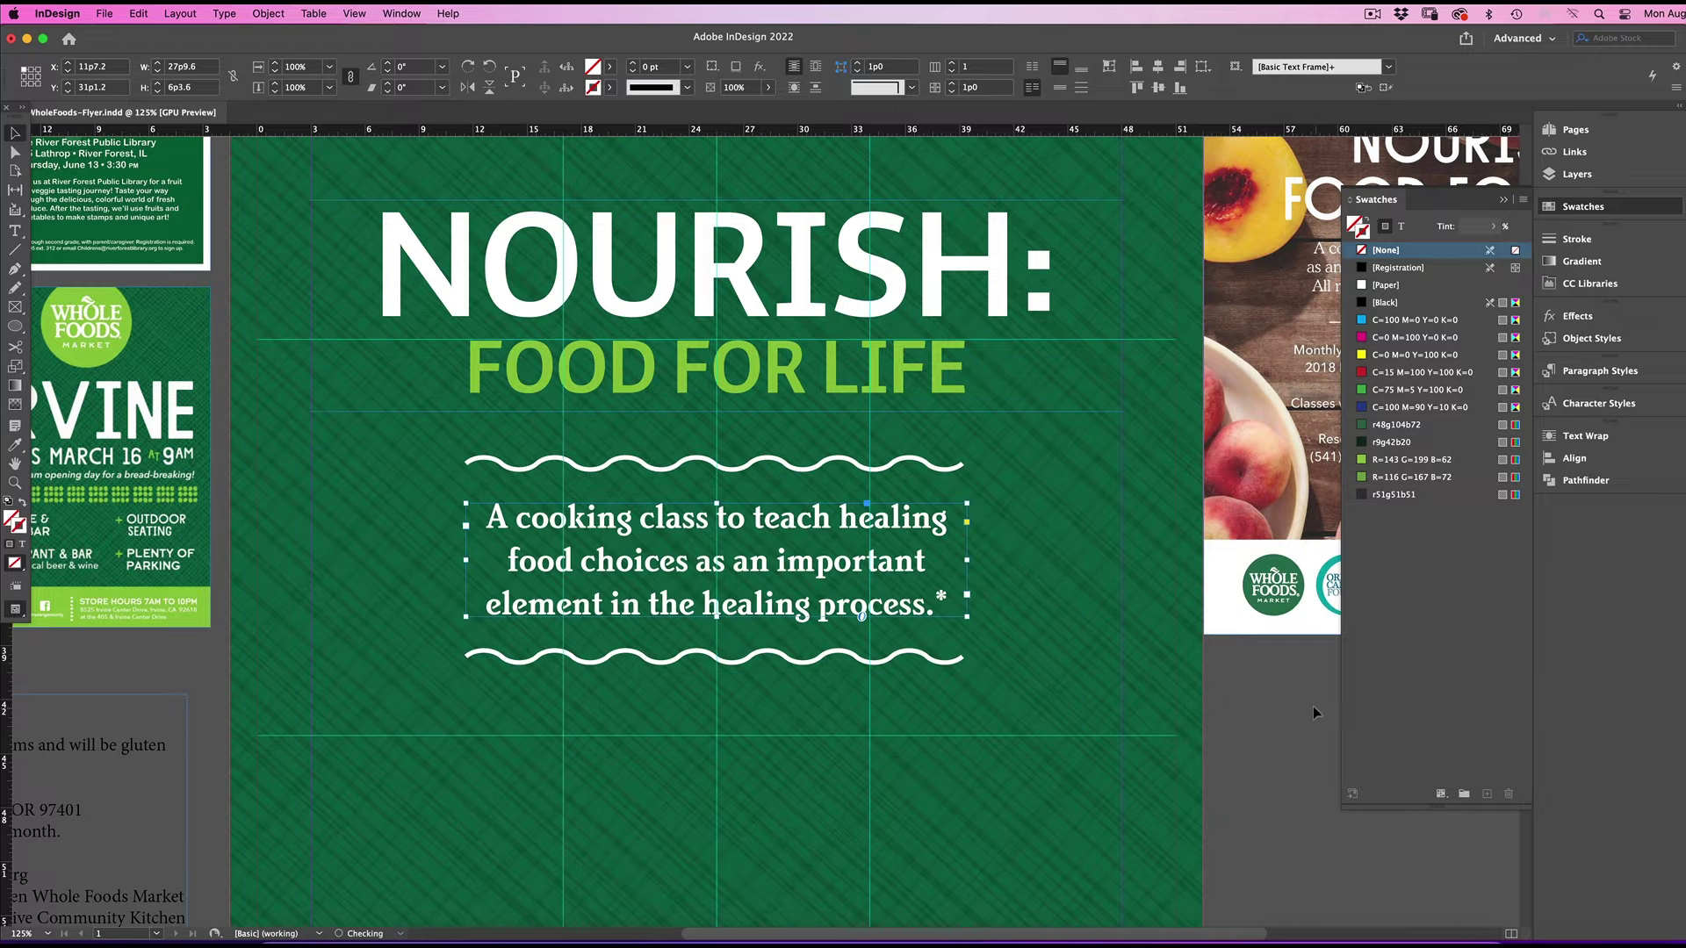
Check the whole flyer in Preview mode without guides and frame edges, then return to Normal mode.
{"action": "left_click", "coordinate": [1311, 708]}
{"action": "key", "text": "super+minus"}
{"action": "key", "text": "super+minus"}
{"action": "key", "text": "super+minus"}
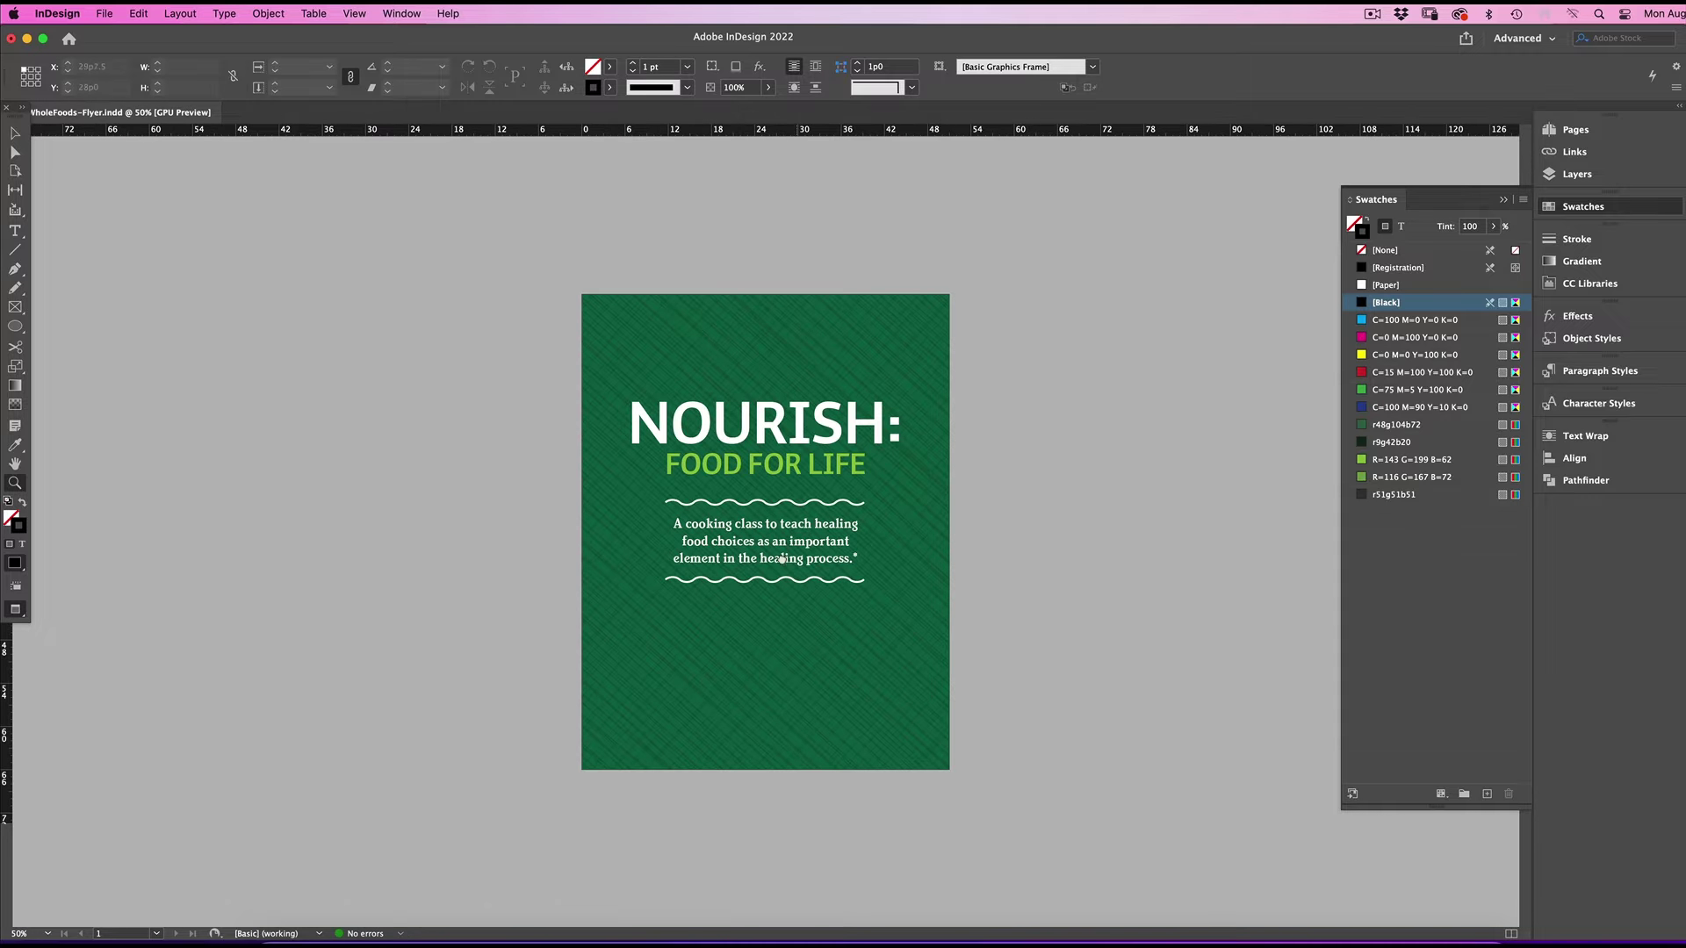
{"action": "key", "text": "w"}
{"action": "key", "text": "w"}
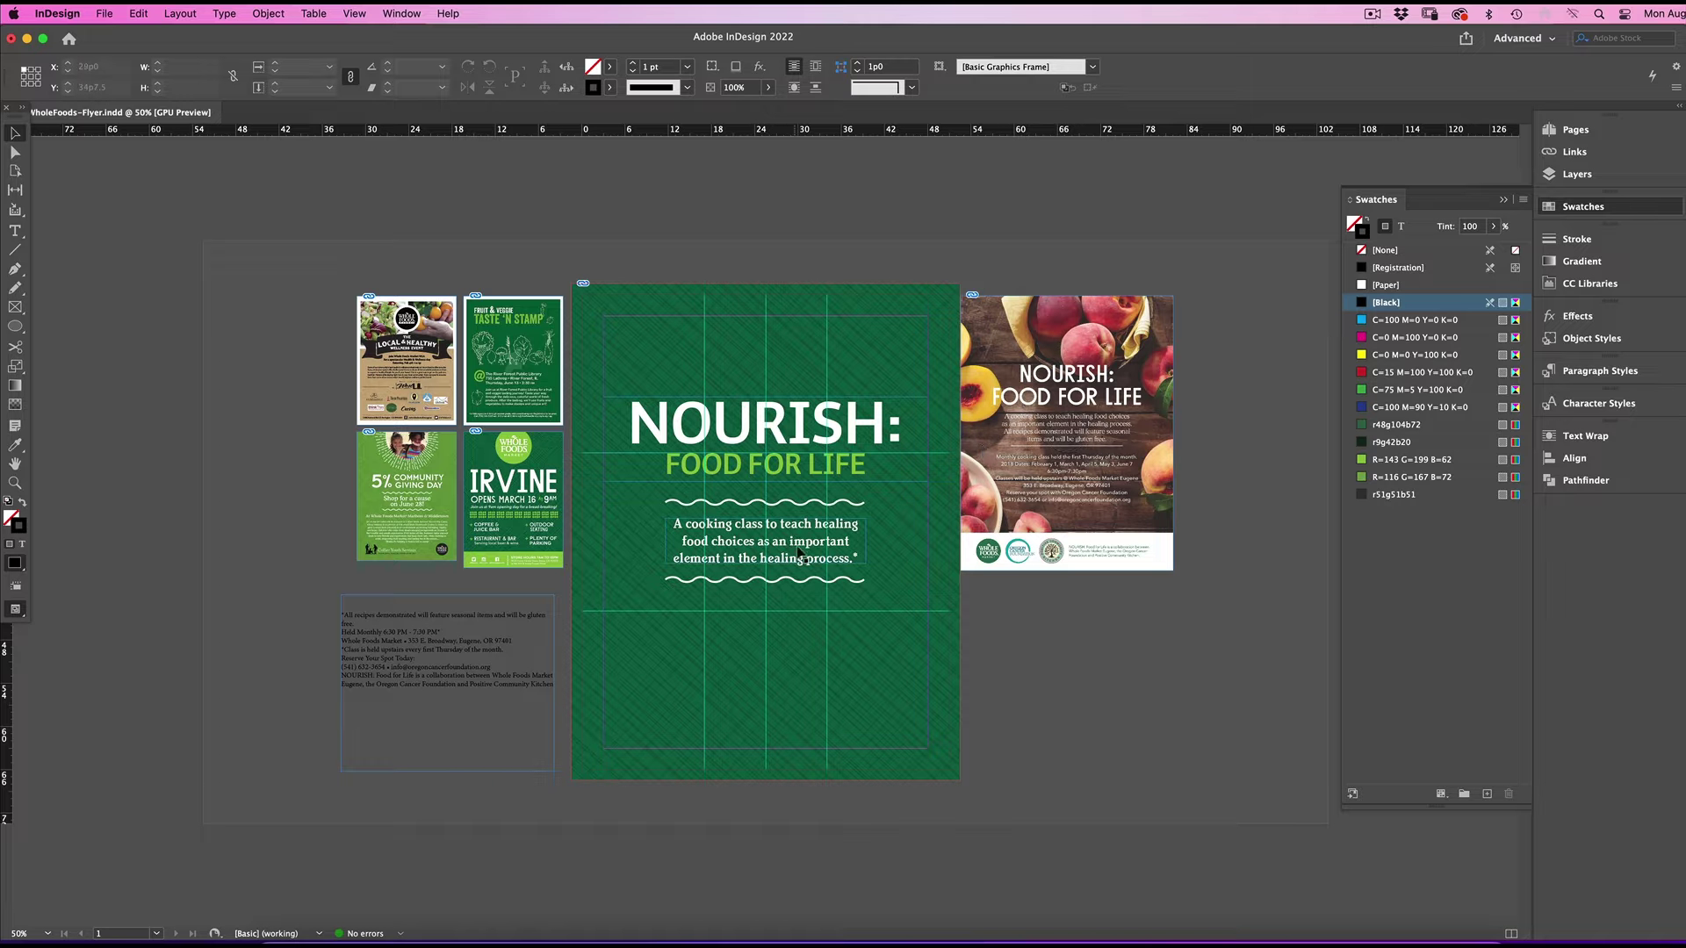
Duplicate the cooking class text frame and move the copy straight down below the lower wavy line.
{"action": "key", "text": "z"}
{"action": "left_click", "coordinate": [626, 649]}
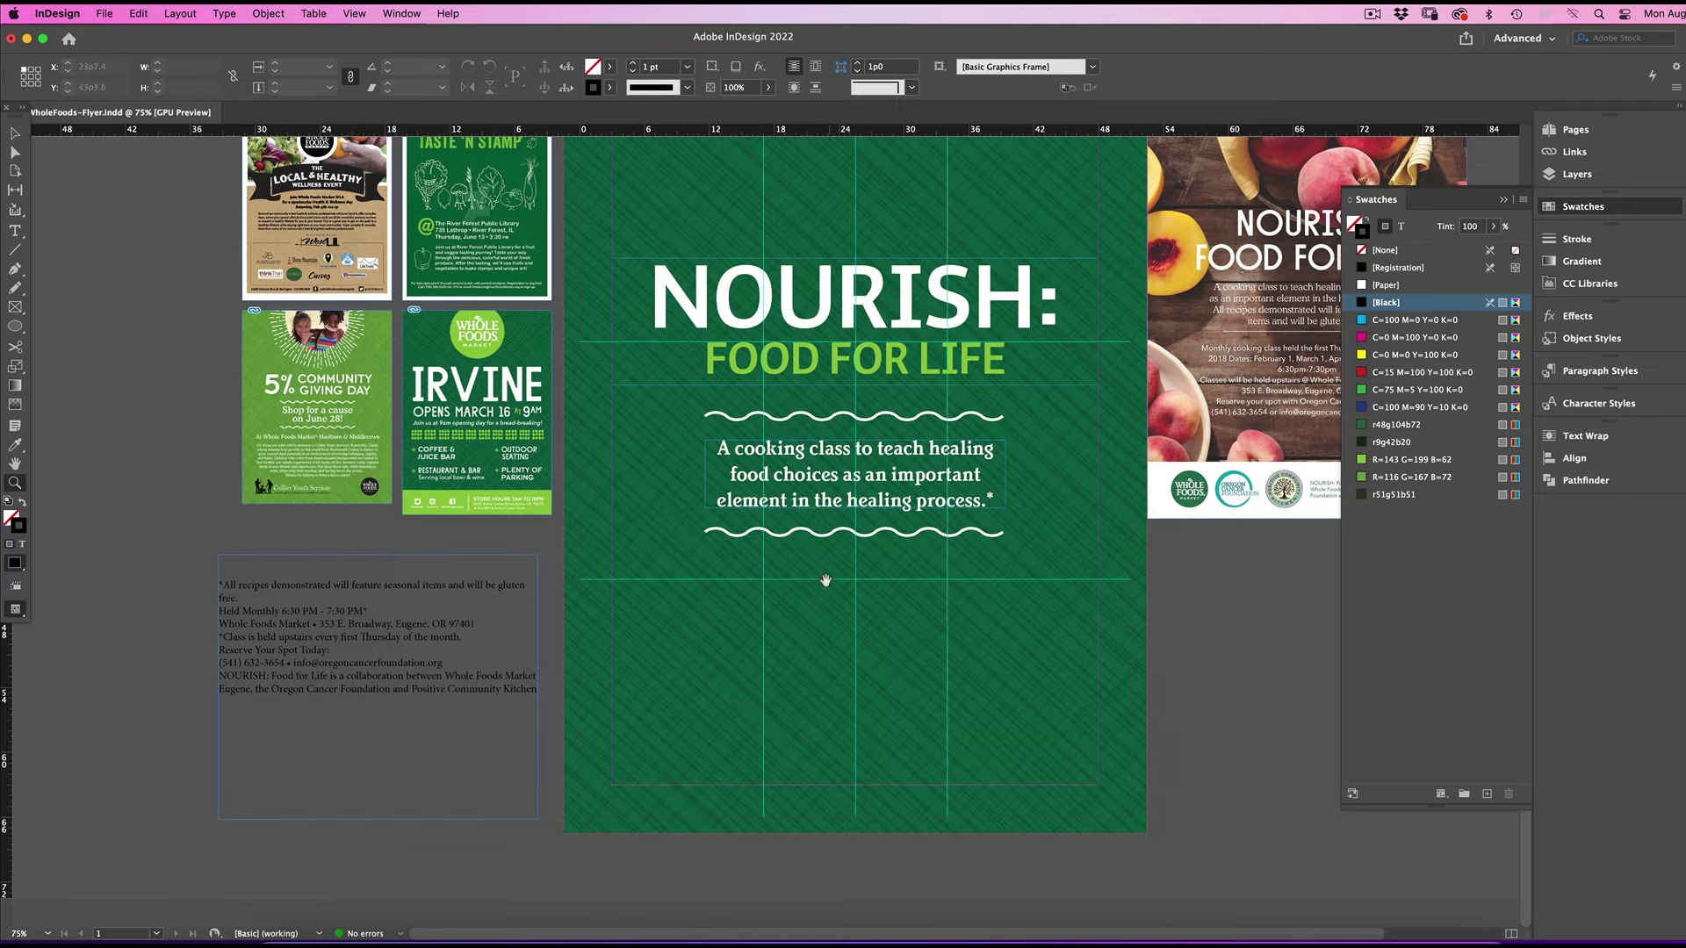
{"action": "key", "text": "v"}
{"action": "left_click", "coordinate": [980, 516]}
{"action": "right_click", "coordinate": [945, 518]}
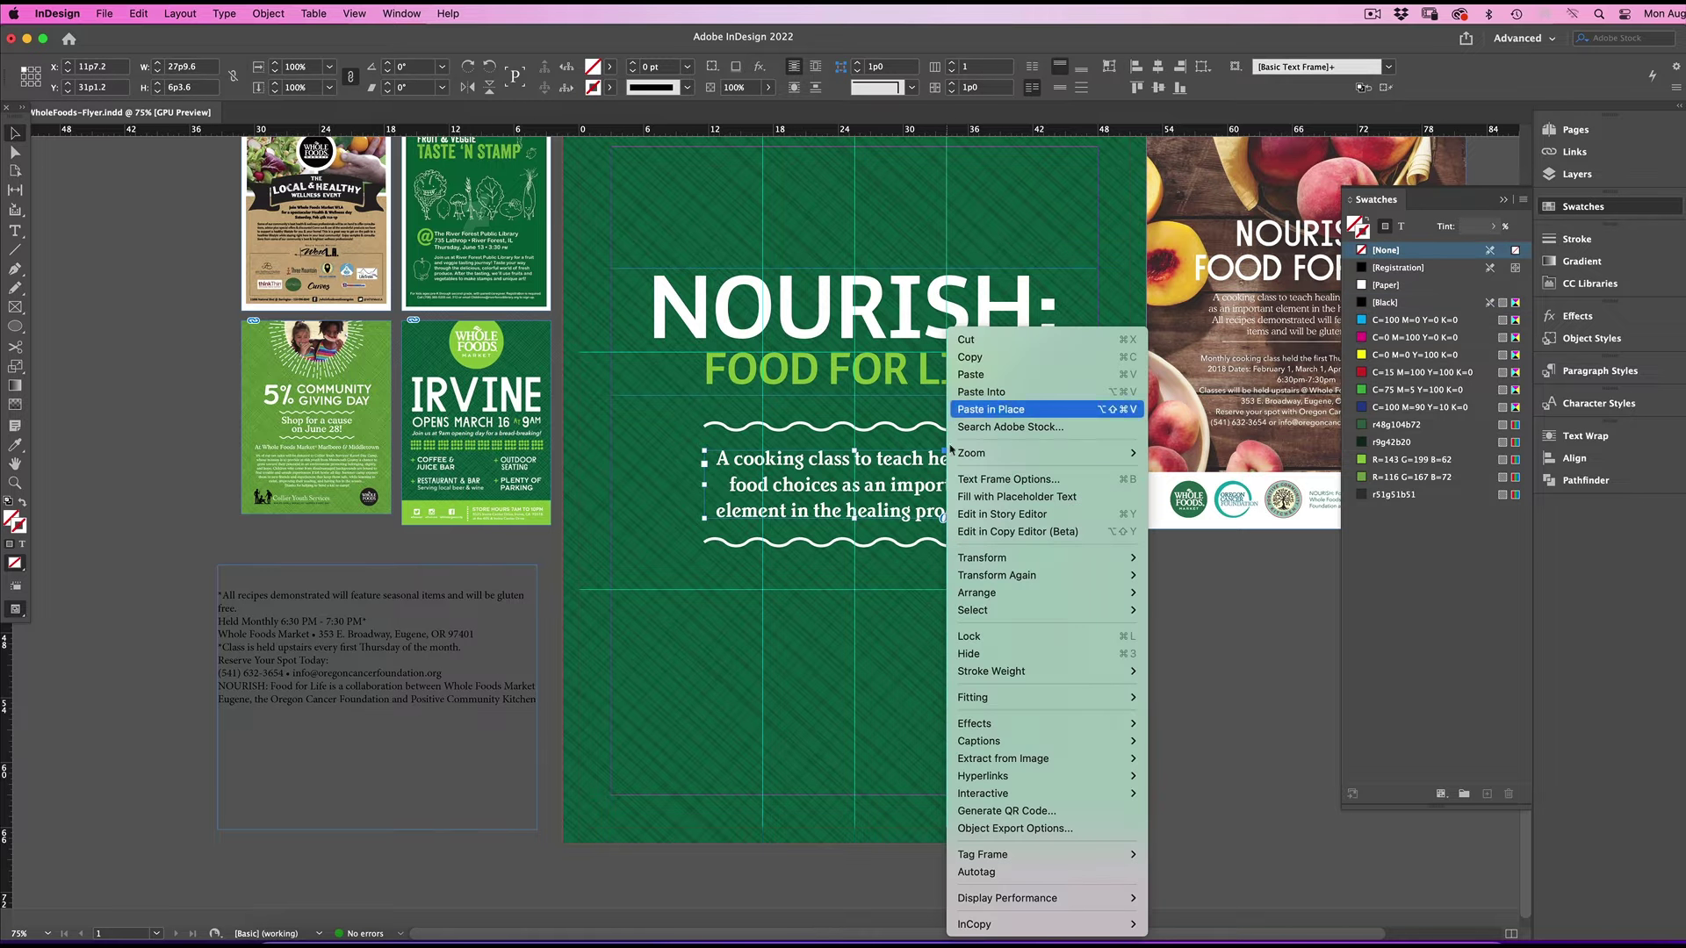
{"action": "left_click", "coordinate": [926, 493]}
{"action": "left_click_drag", "start_coordinate": [926, 494], "coordinate": [908, 613]}
Format the "*All recipes demonstrated..." sentence in the pasteboard text as 9 pt Auto Pro Bold in the Paper swatch.
{"action": "key", "text": "t"}
{"action": "left_click_drag", "start_coordinate": [238, 609], "coordinate": [208, 590]}
{"action": "key", "text": "super+c"}
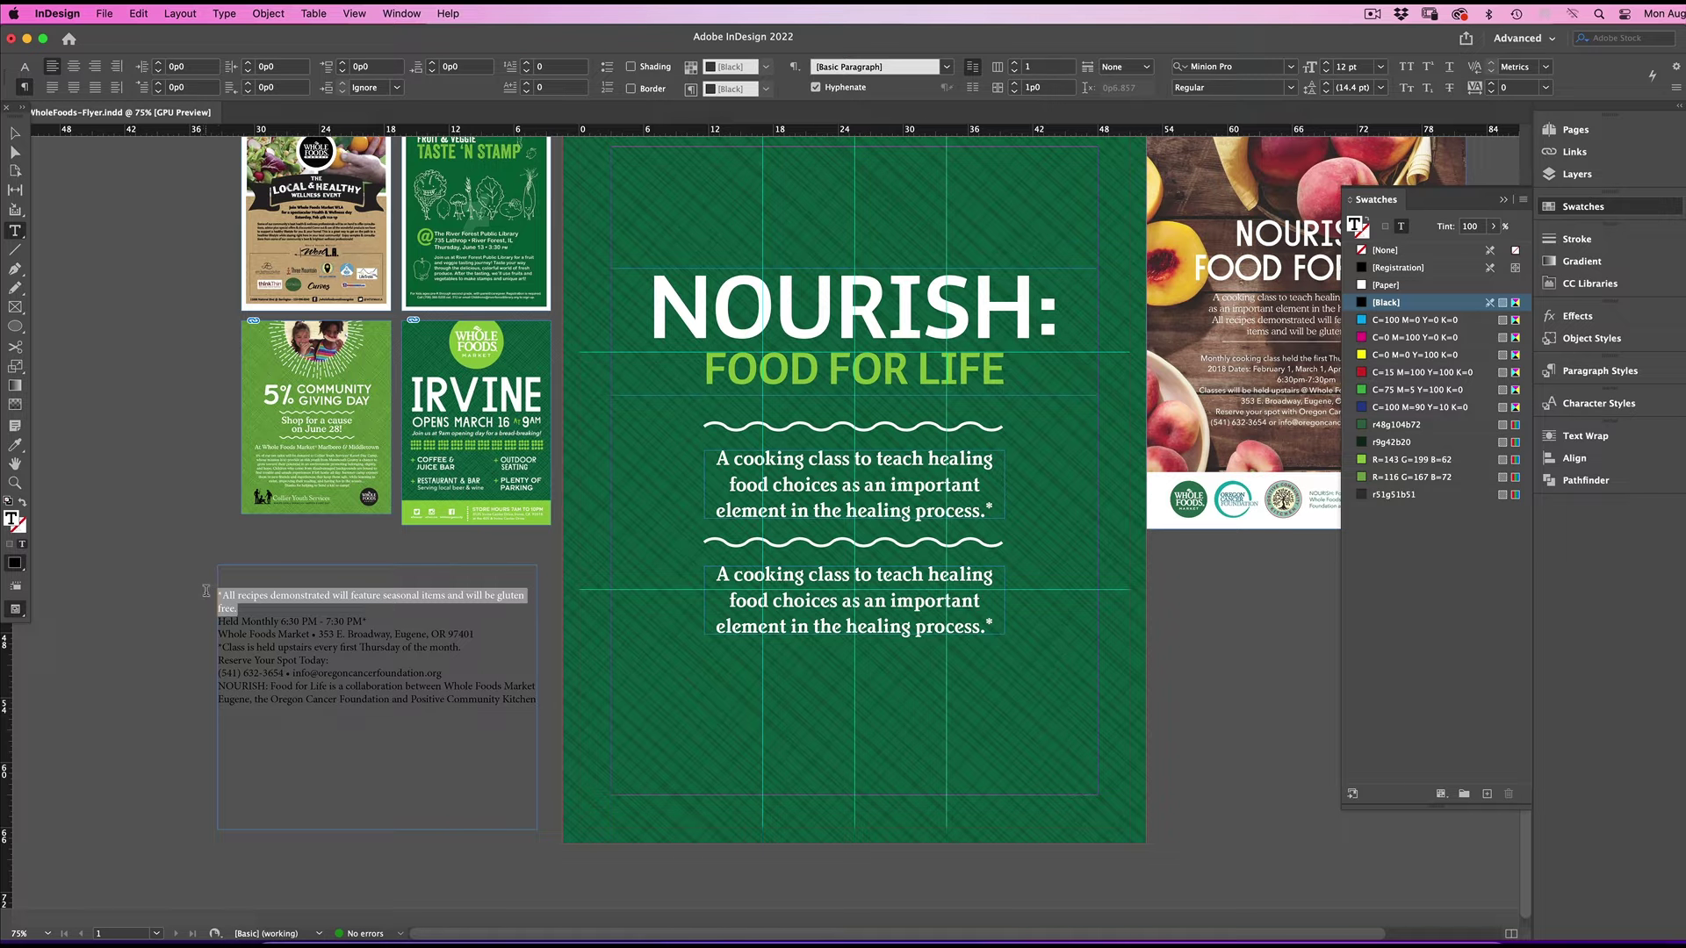
{"action": "left_click", "coordinate": [24, 68]}
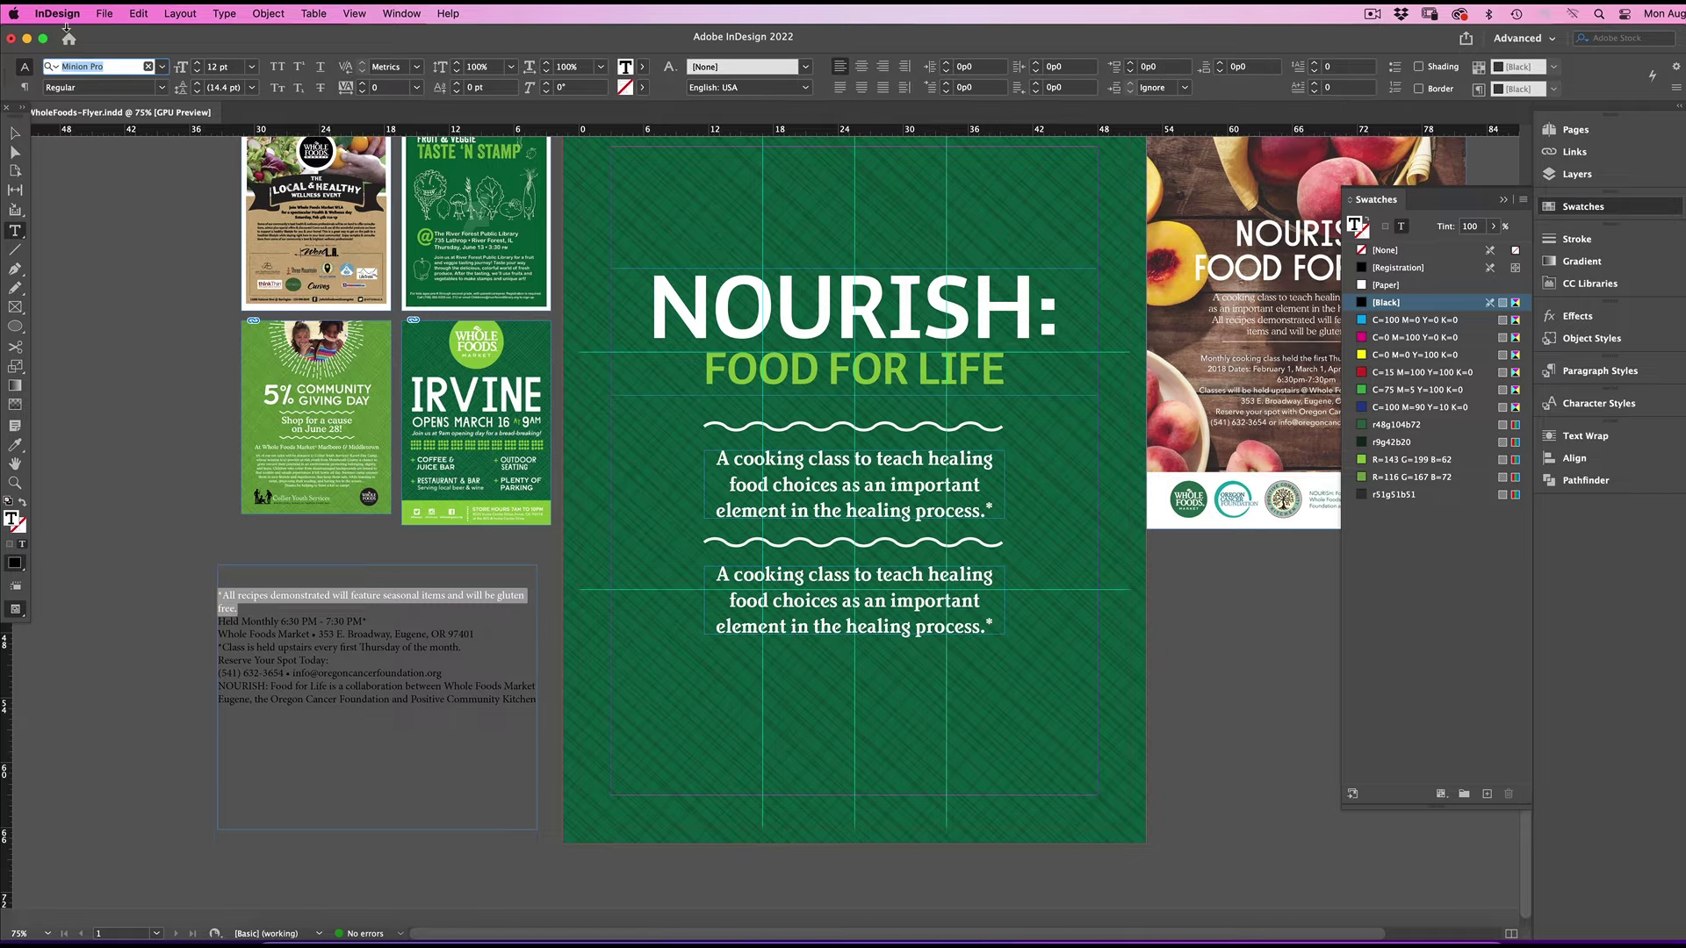
{"action": "type", "text": "auto"}
{"action": "key", "text": "Return"}
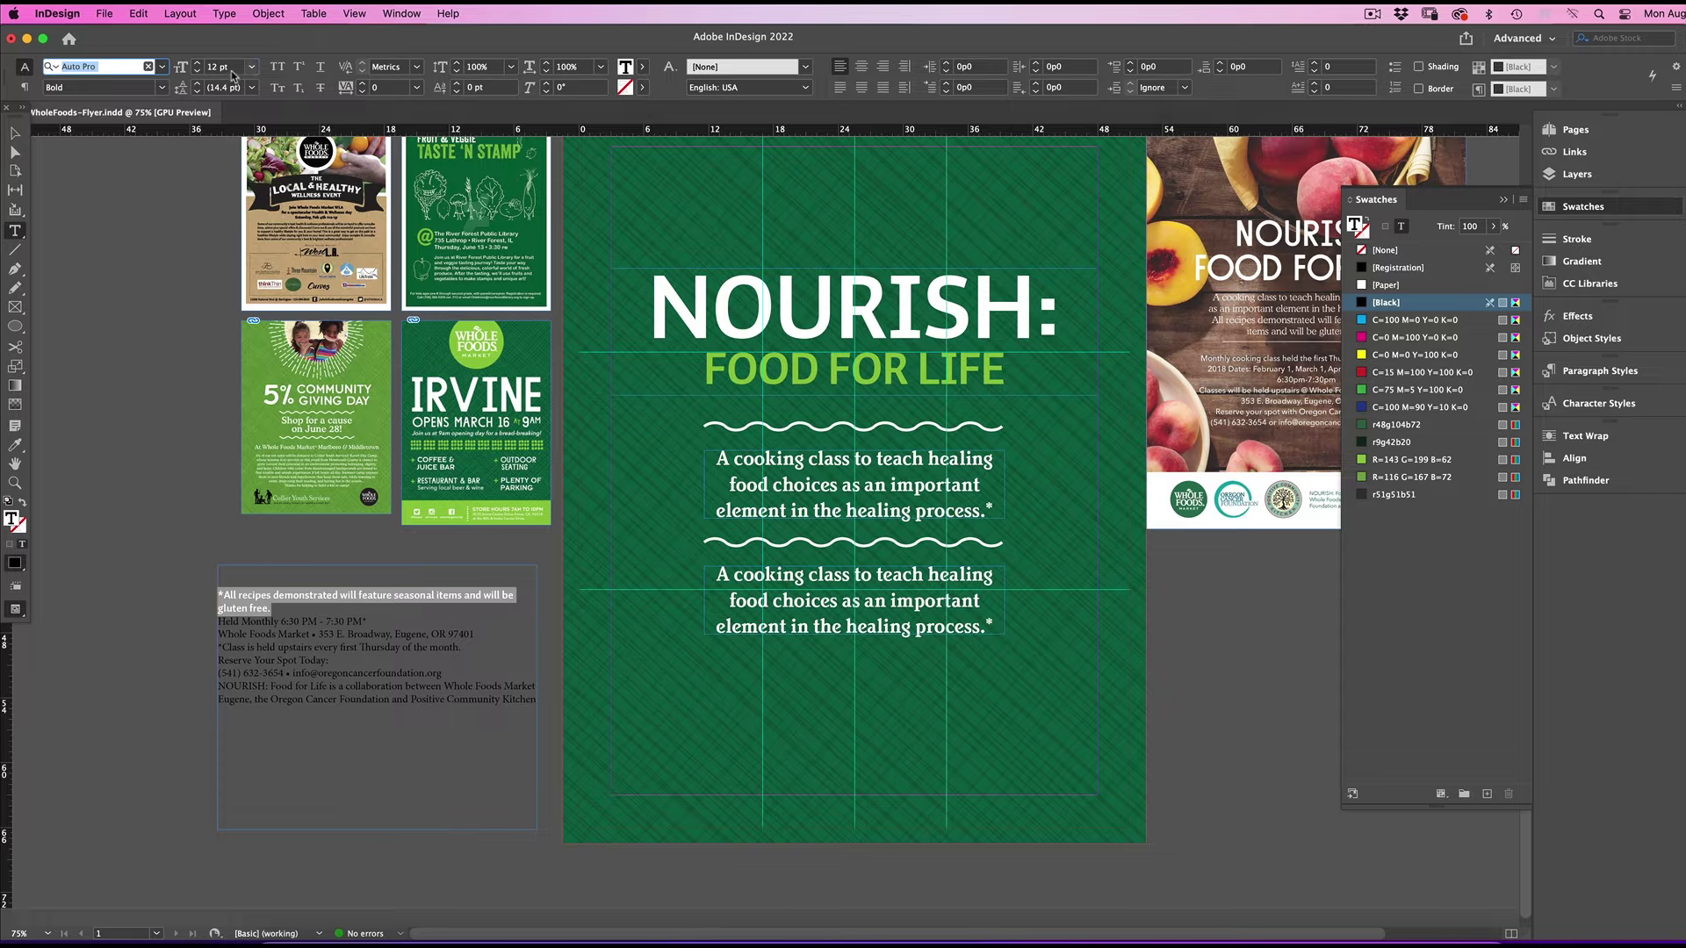
{"action": "left_click_drag", "start_coordinate": [236, 69], "coordinate": [168, 28]}
{"action": "type", "text": "9"}
{"action": "key", "text": "Return"}
{"action": "left_click", "coordinate": [1387, 285]}
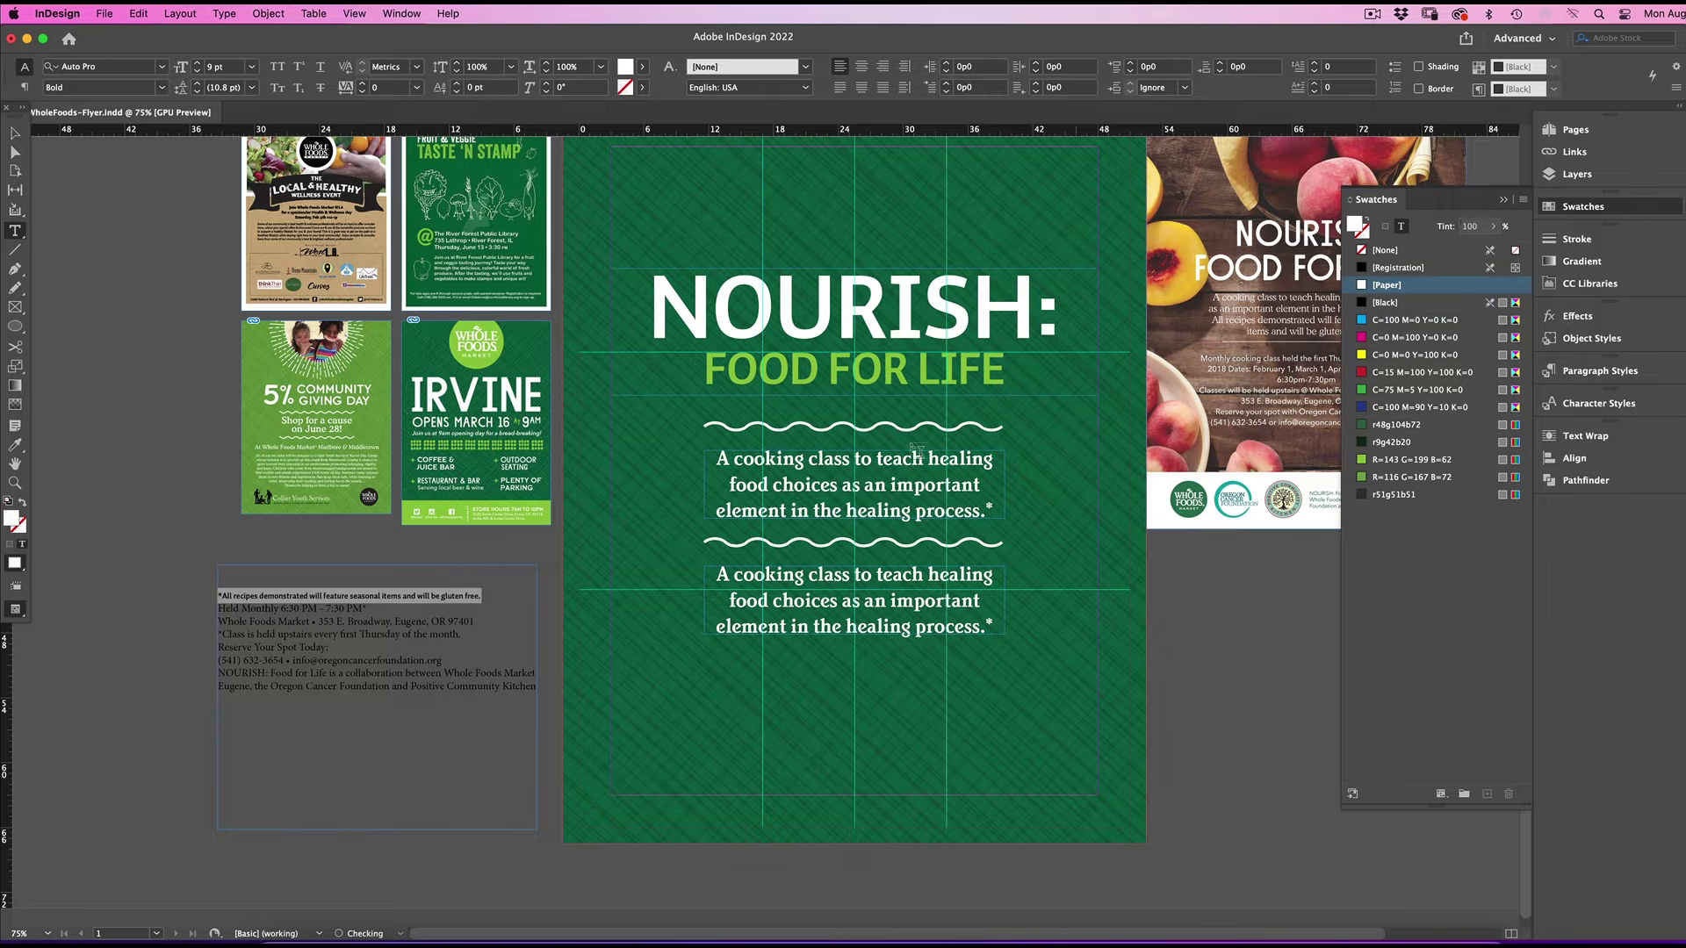
Replace the text in the duplicated frame with the recipes sentence, removing that sentence from the pasteboard text.
{"action": "left_click", "coordinate": [867, 608]}
{"action": "key", "text": "super+a"}
{"action": "key", "text": "super+v"}
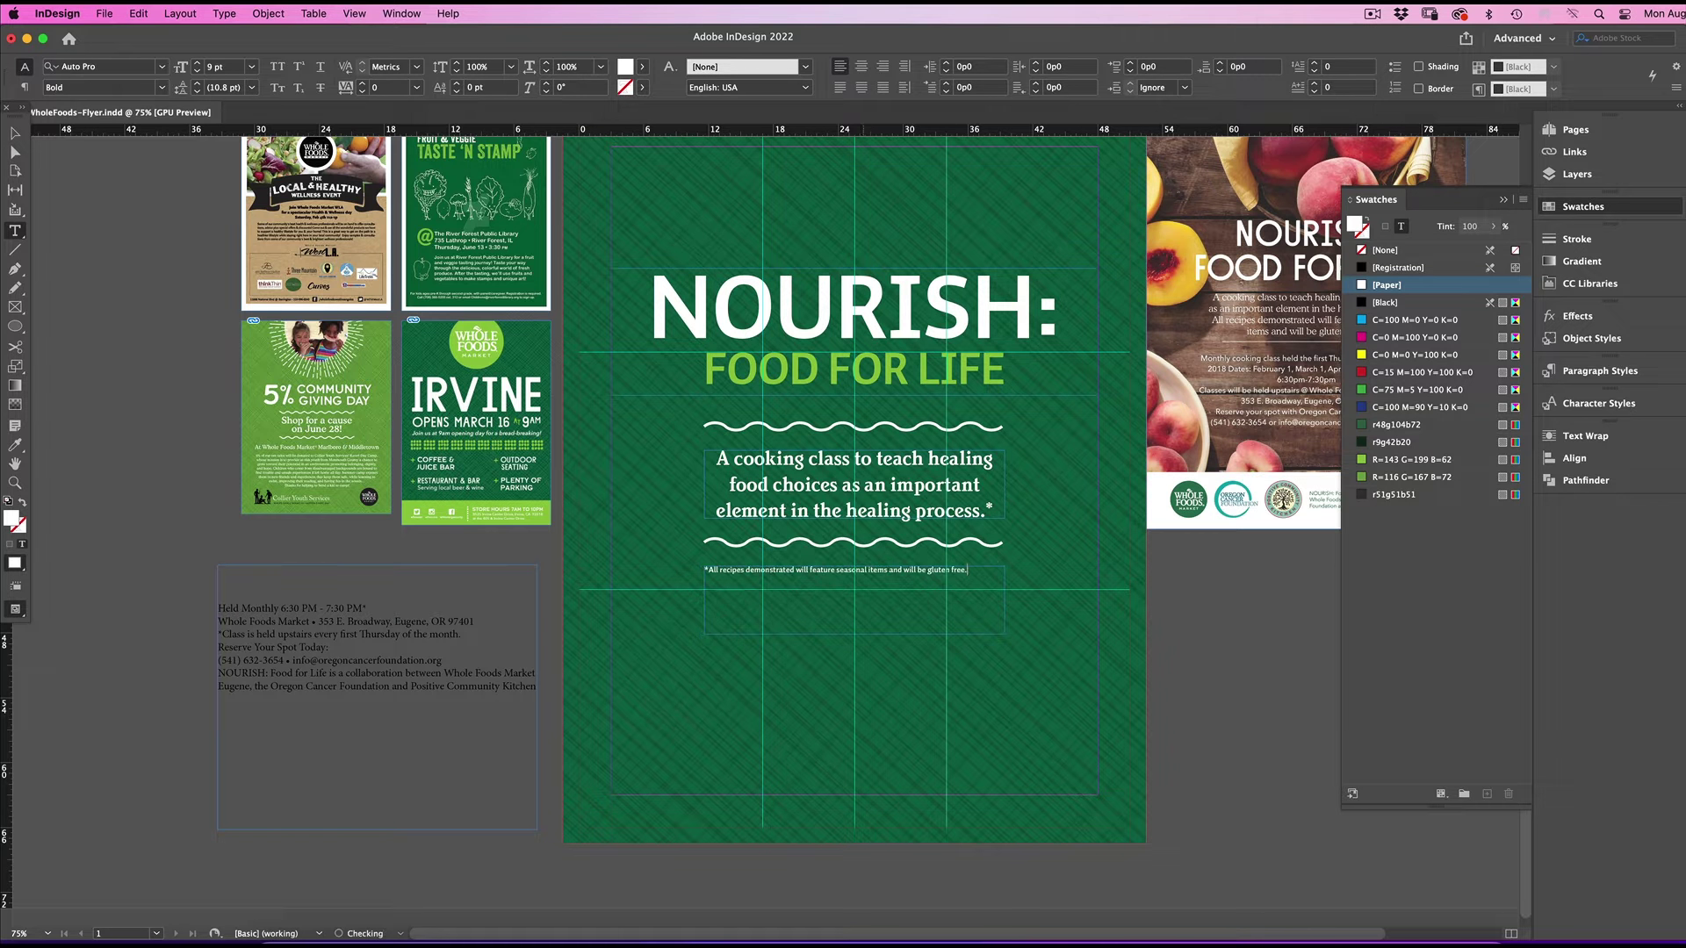
Center the recipes sentence, fit its frame to the text, and move it up closer to the lower wavy line.
{"action": "key", "text": "super+a"}
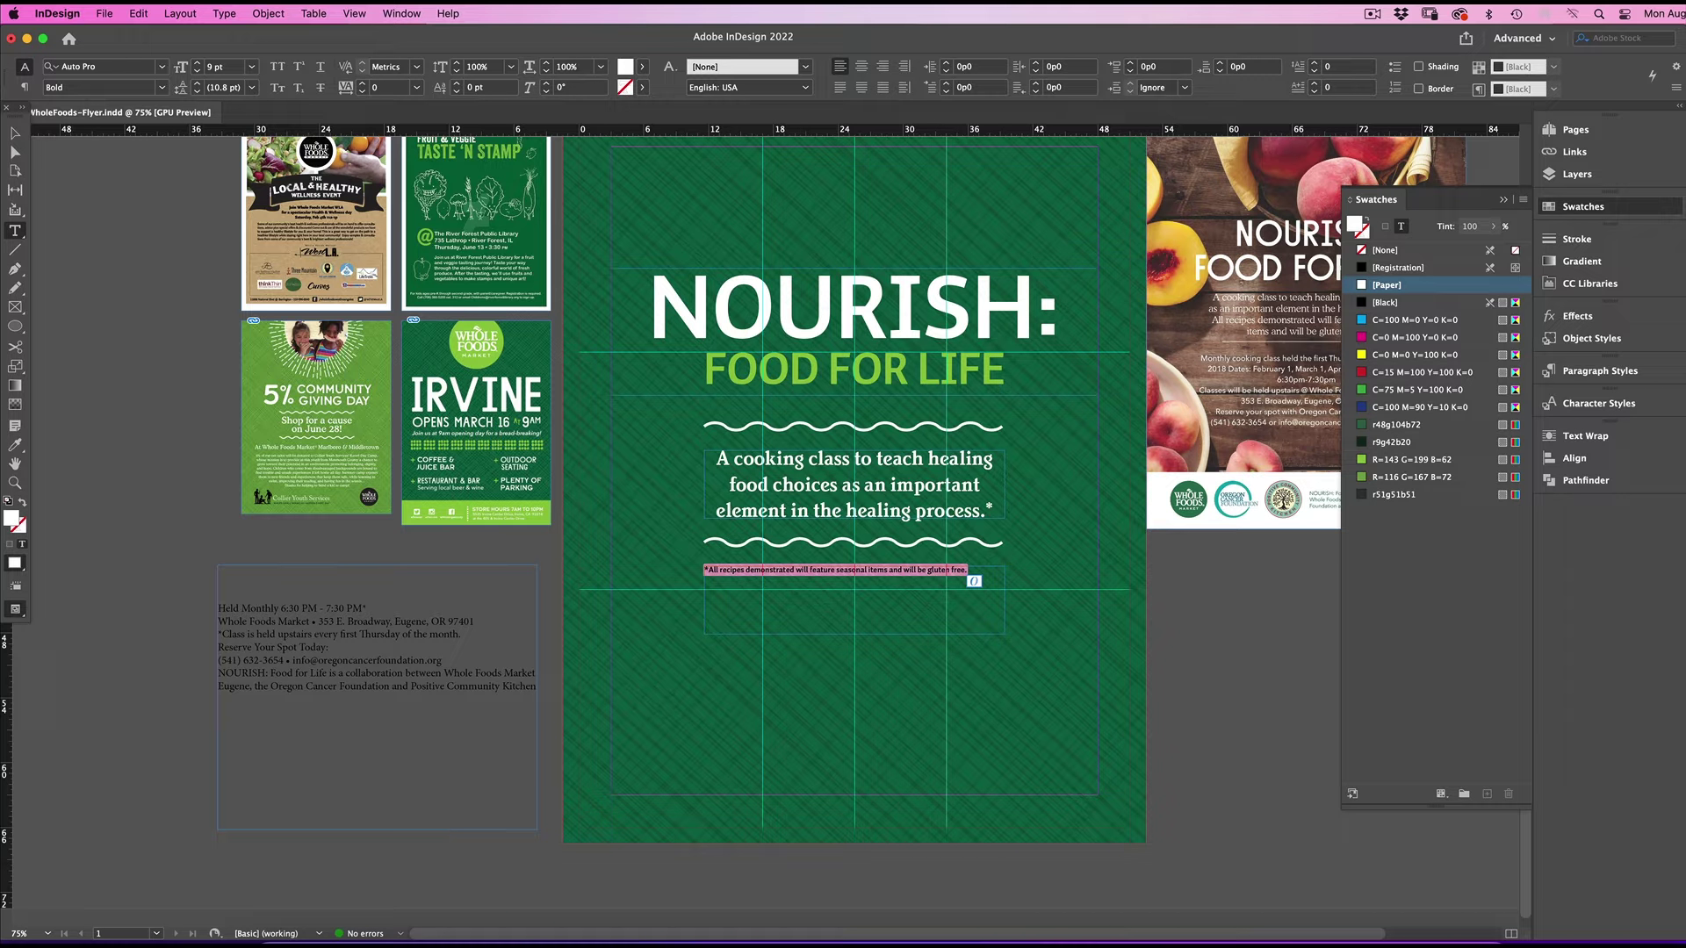
{"action": "key", "text": "Escape"}
{"action": "key", "text": "super+alt+c"}
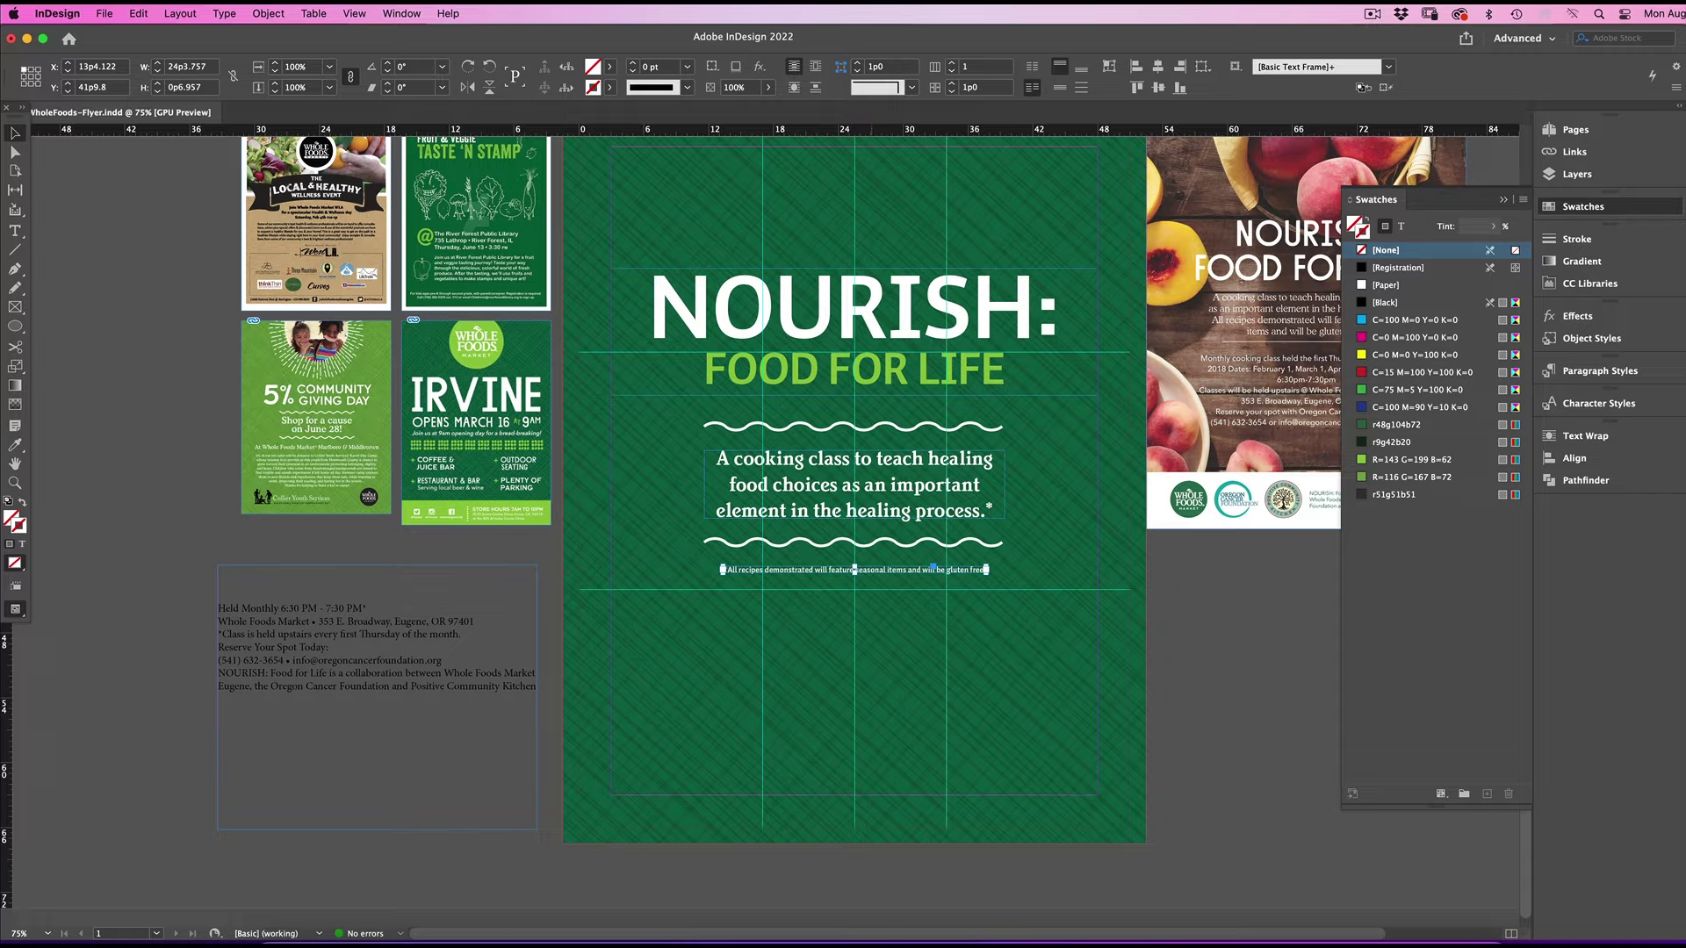
{"action": "left_click_drag", "start_coordinate": [879, 572], "coordinate": [878, 556]}
{"action": "key", "text": "super+shift+a"}
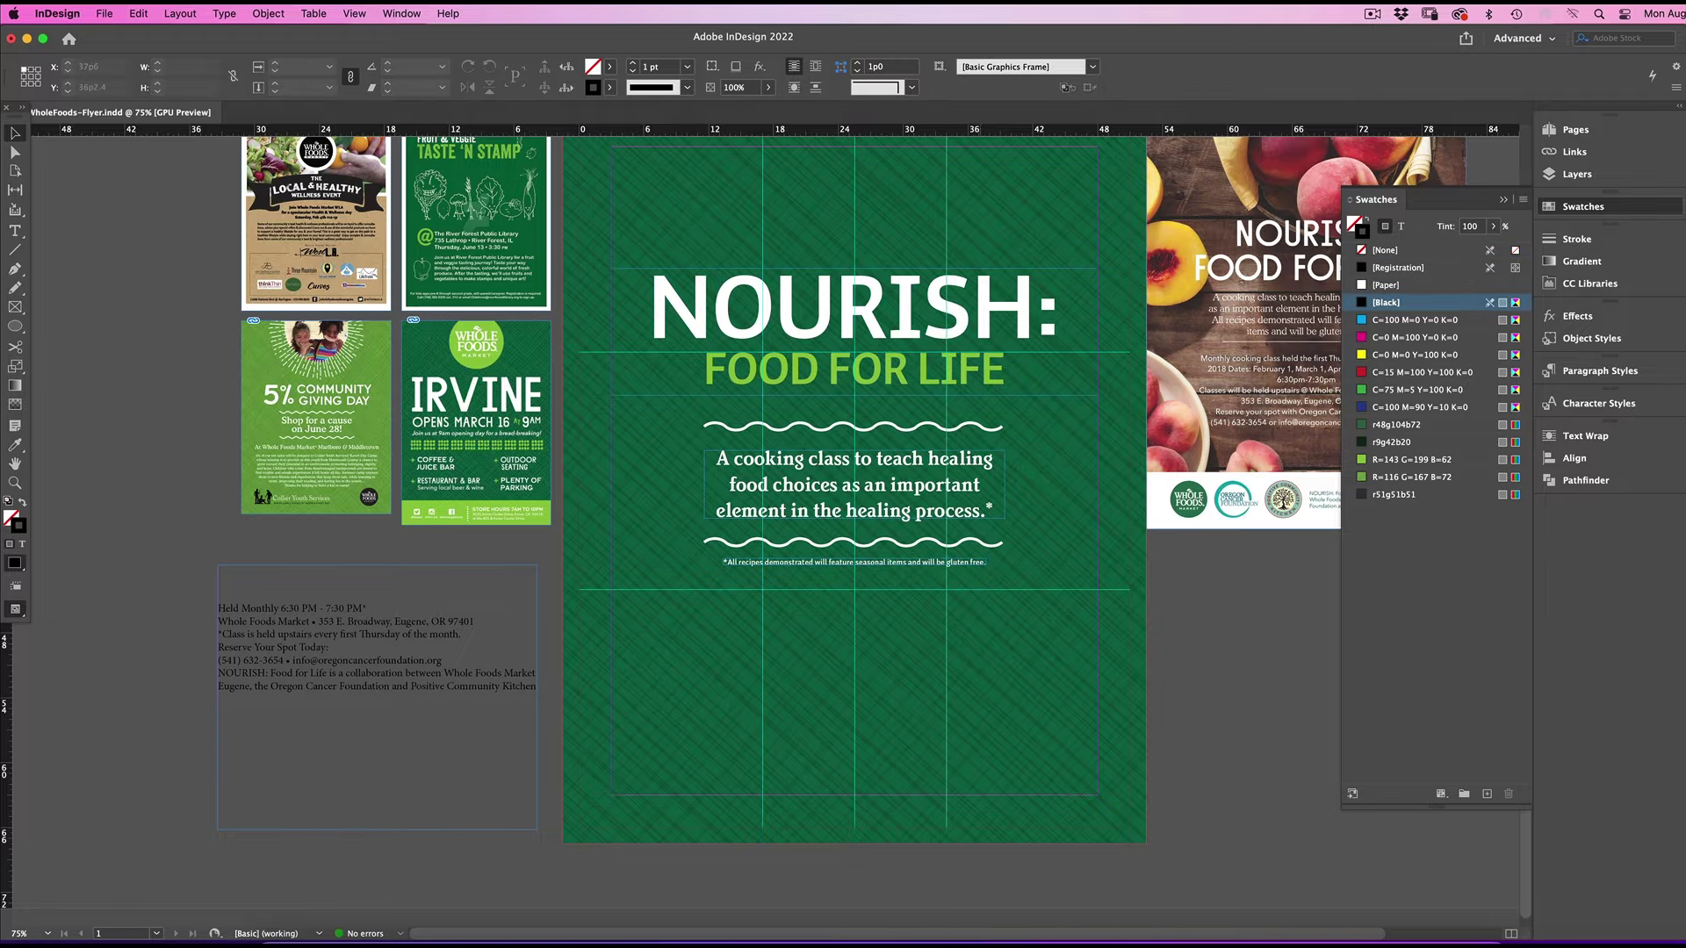
Duplicate the cooking class frame with its top on the lower horizontal guide and extend its height to 11p0.
{"action": "scroll", "coordinate": [777, 483], "scroll_direction": "right", "scroll_amount": 3}
{"action": "left_click", "coordinate": [722, 459]}
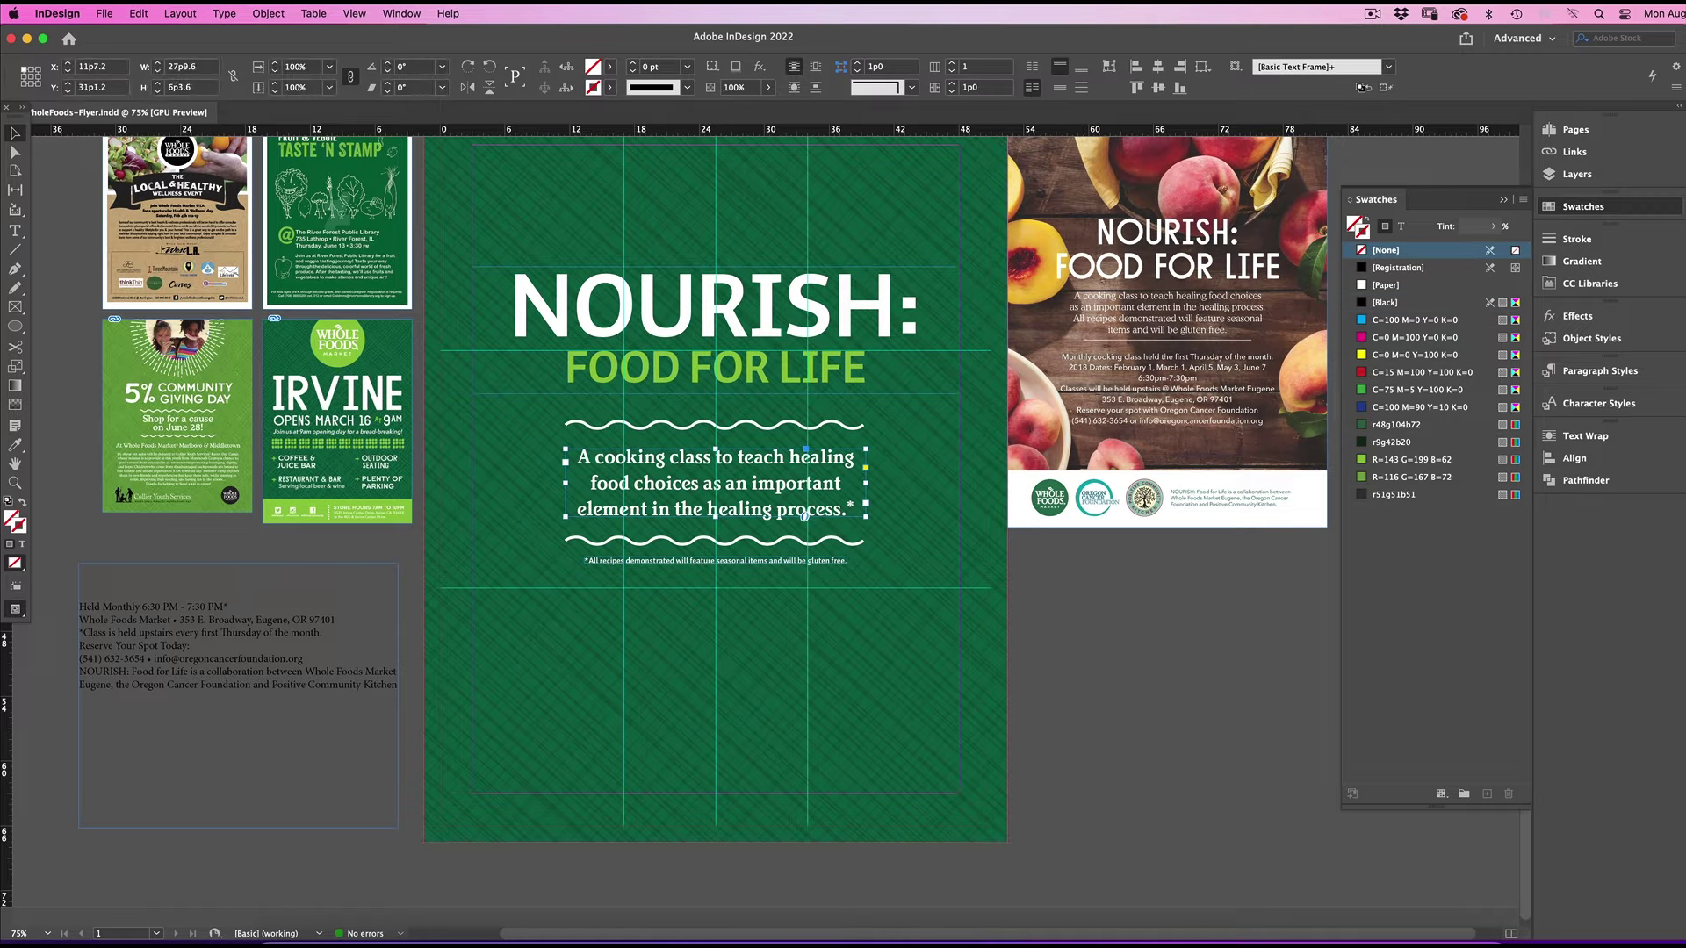
{"action": "key", "text": "super+c"}
{"action": "right_click", "coordinate": [1079, 589]}
{"action": "left_click", "coordinate": [1109, 617]}
{"action": "left_click_drag", "start_coordinate": [786, 503], "coordinate": [716, 707]}
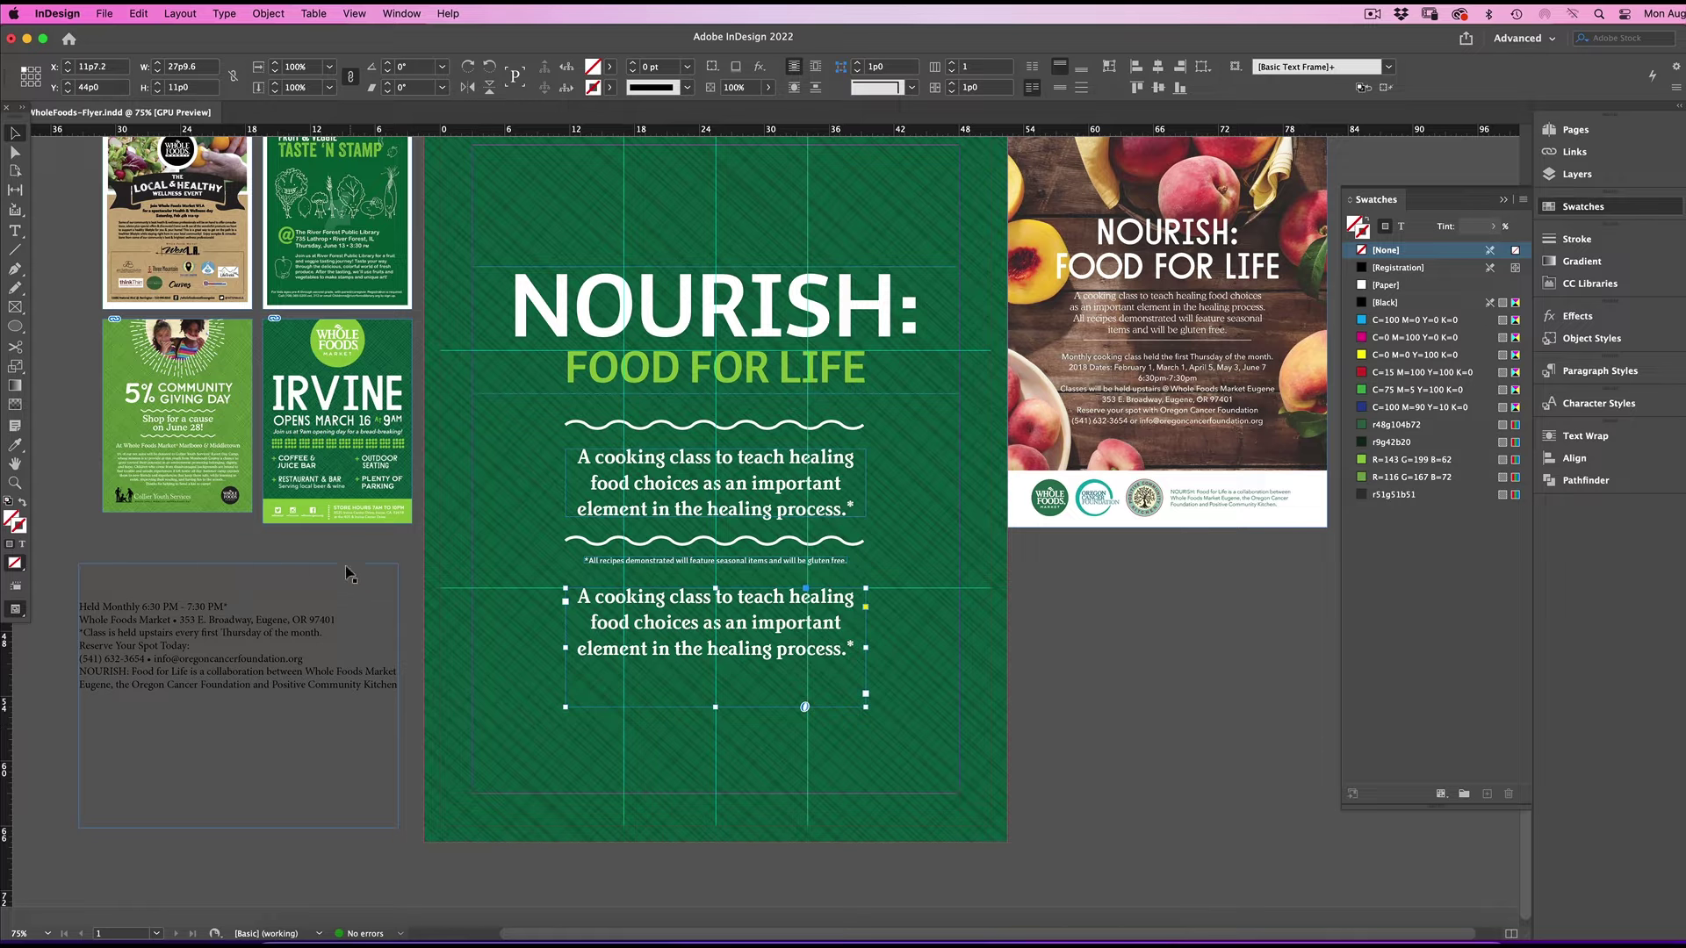
Format the pasteboard line "Held Monthly 6:30 PM - 7:30 PM*" like the cooking class sentence, colored with the R=143 G=199 B=62 swatch.
{"action": "double_click", "coordinate": [220, 609]}
{"action": "left_click_drag", "start_coordinate": [227, 607], "coordinate": [59, 608]}
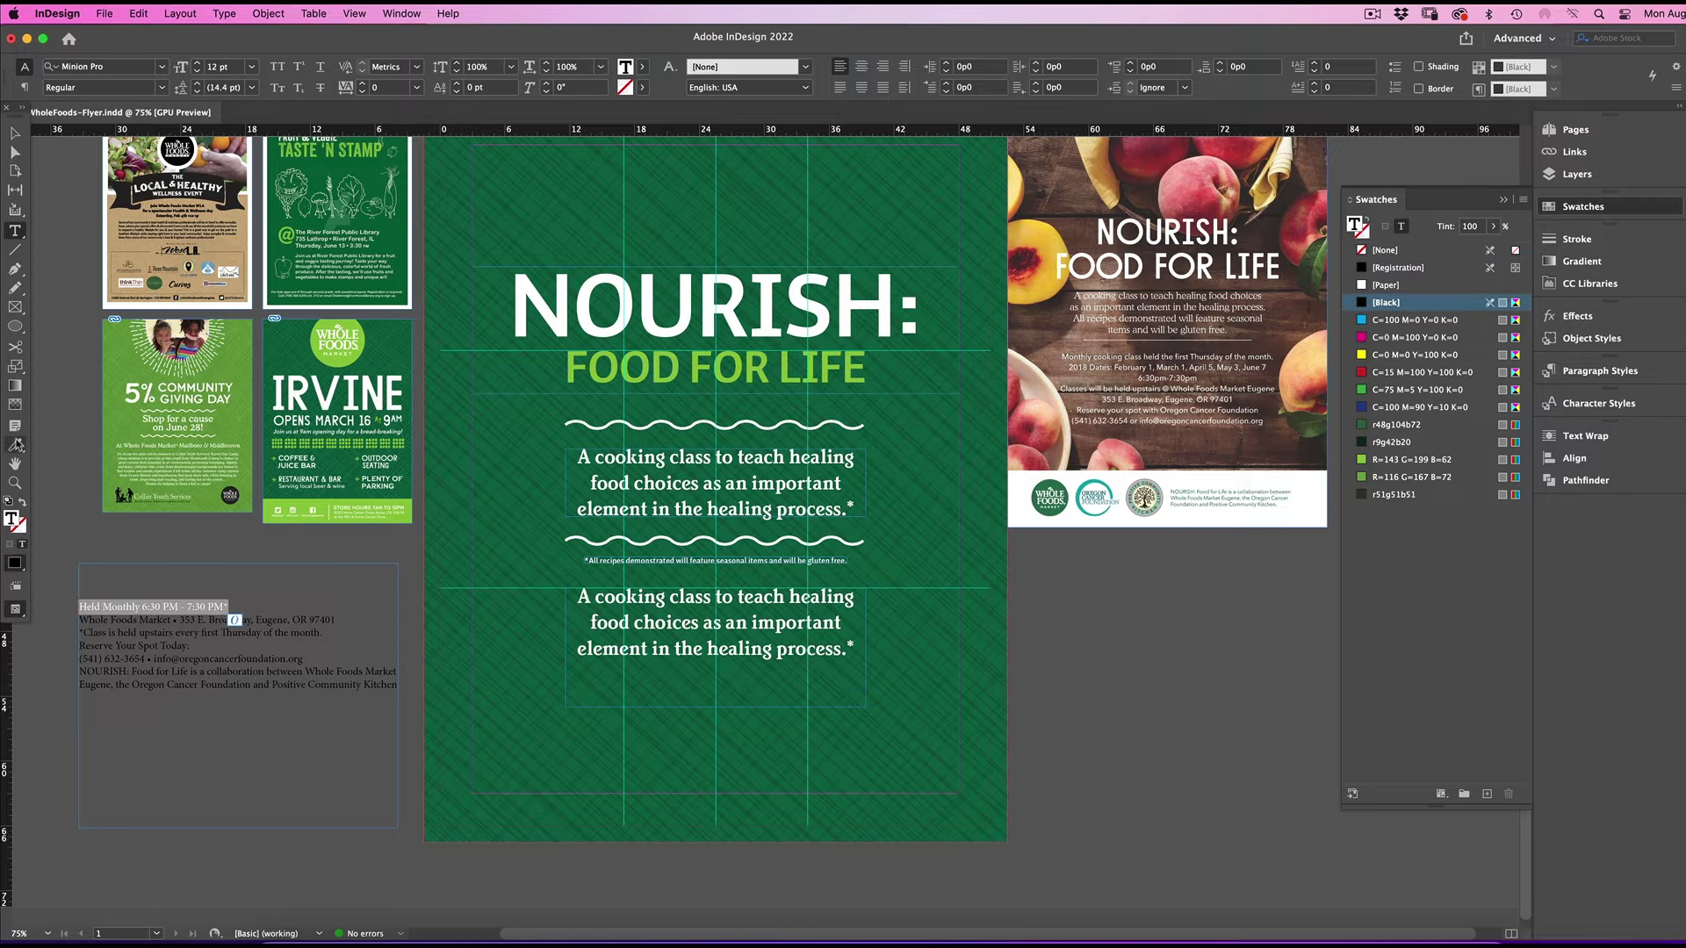
{"action": "key", "text": "i"}
{"action": "left_click", "coordinate": [629, 605]}
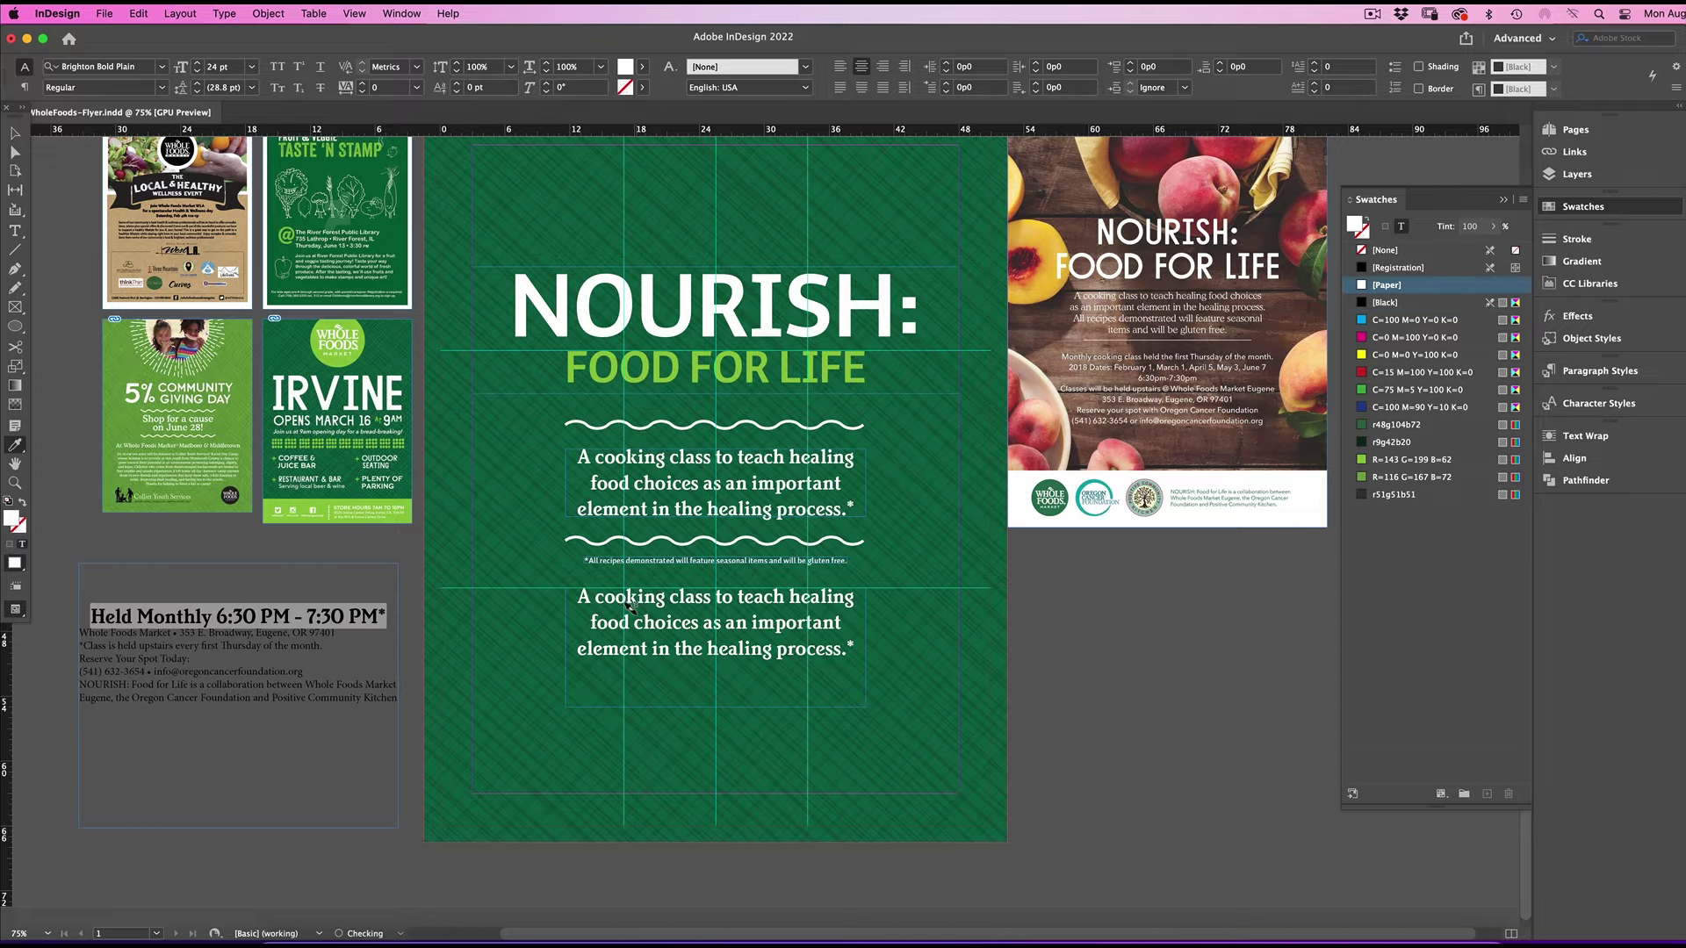
{"action": "left_click", "coordinate": [1397, 460]}
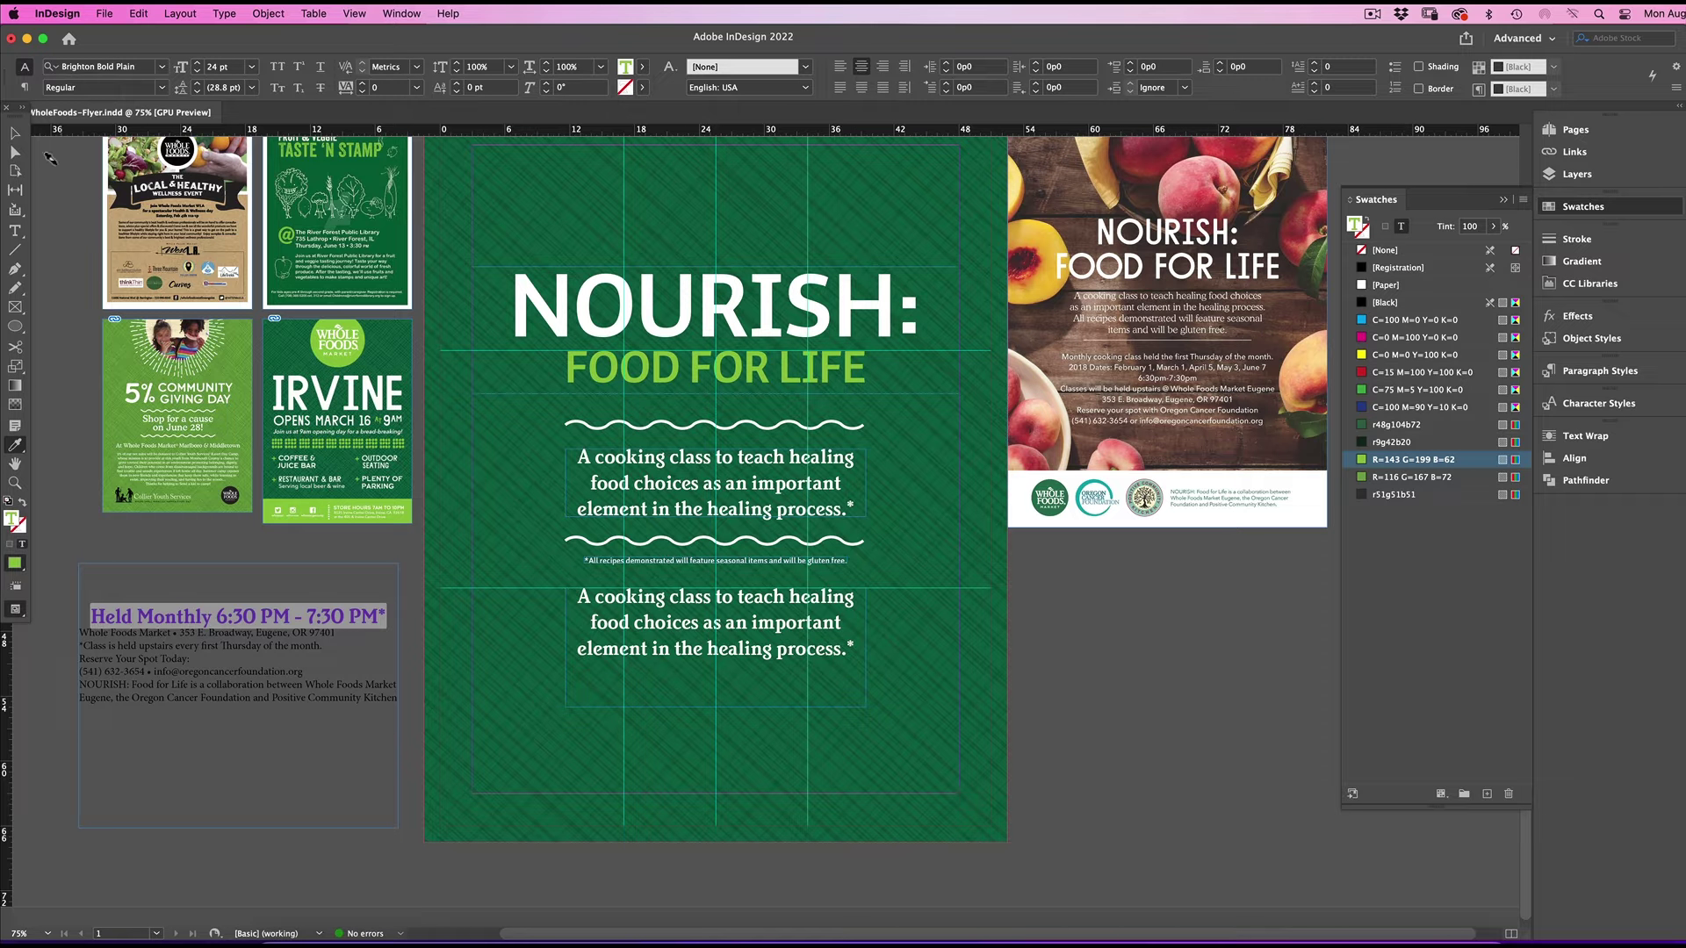
Move the "Held Monthly" line from the pasteboard into the new lower frame, replacing the duplicated sentence.
{"action": "key", "text": "ctrl+x"}
{"action": "key", "text": "t"}
{"action": "left_click_drag", "start_coordinate": [856, 651], "coordinate": [525, 606]}
{"action": "key", "text": "ctrl+v"}
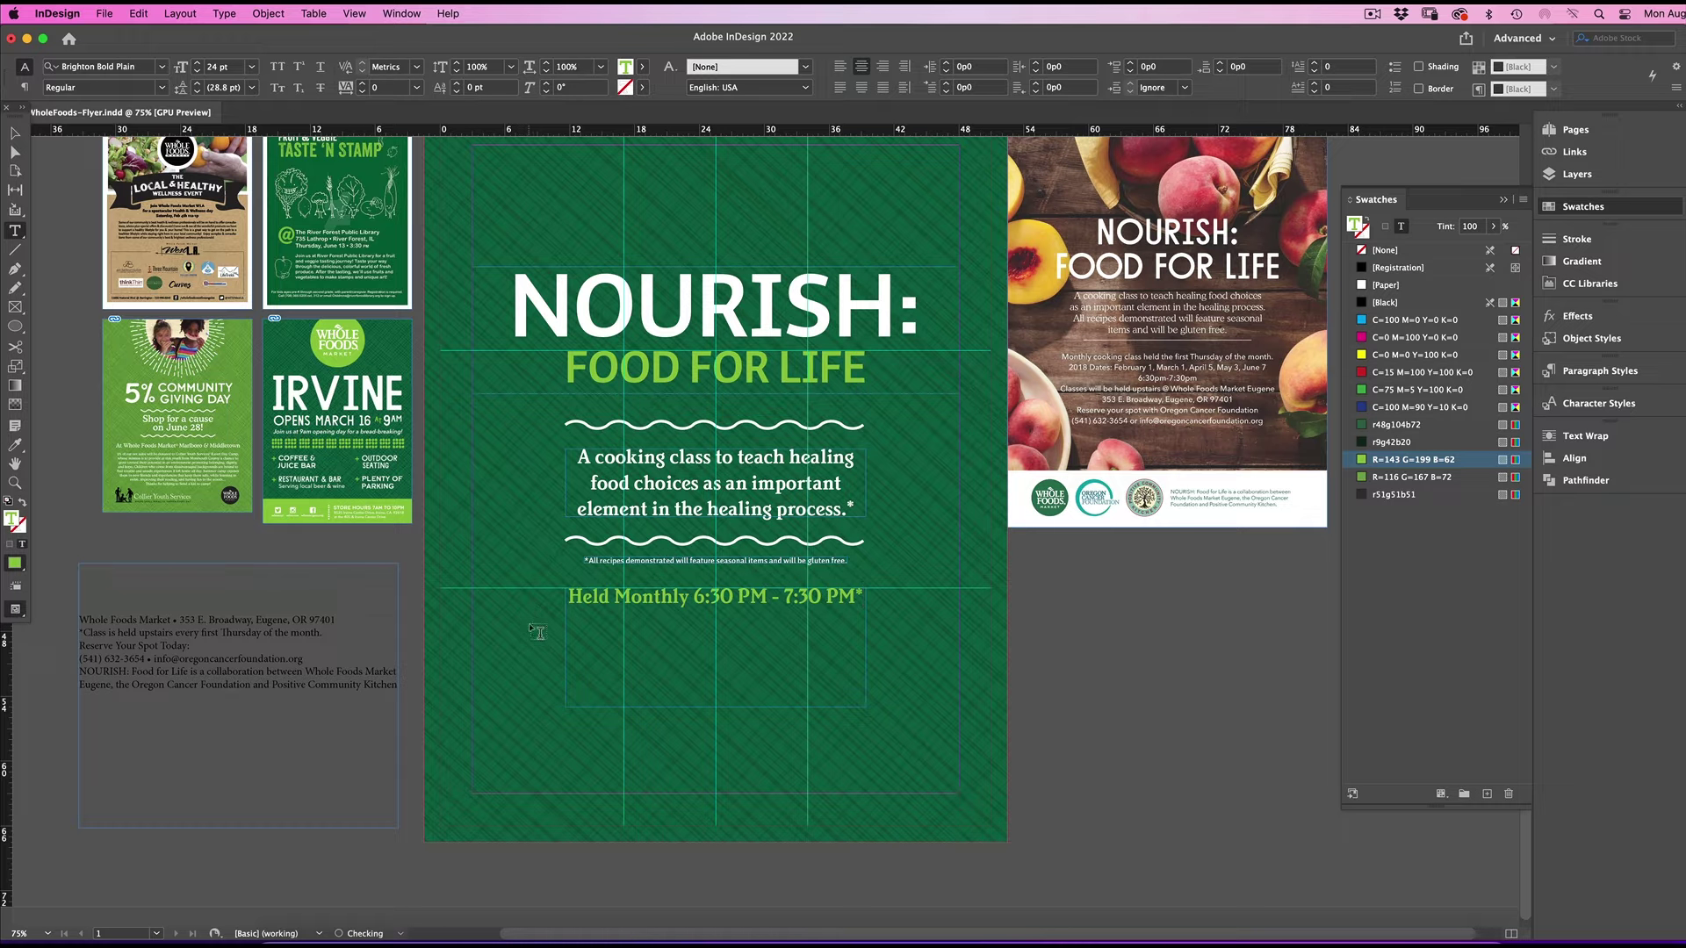
Match the Whole Foods Market address line on the pasteboard to the recipes sentence's formatting and set its size to 12 pt.
{"action": "left_click_drag", "start_coordinate": [336, 620], "coordinate": [62, 615]}
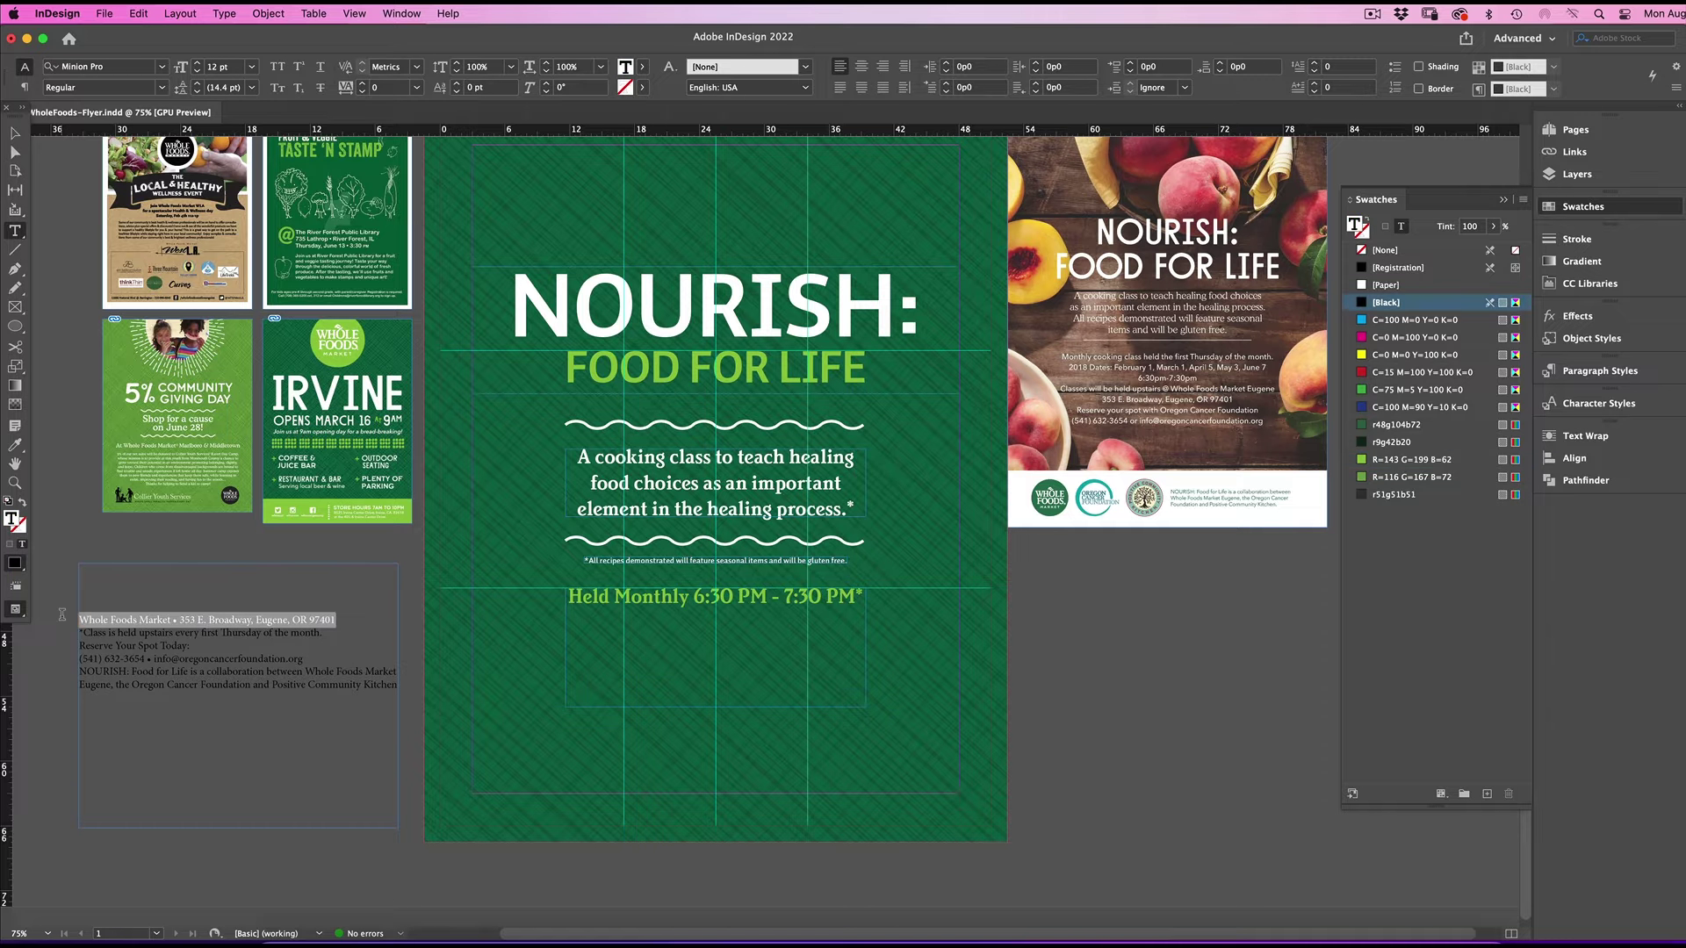
{"action": "left_click", "coordinate": [16, 445]}
{"action": "left_click", "coordinate": [657, 559]}
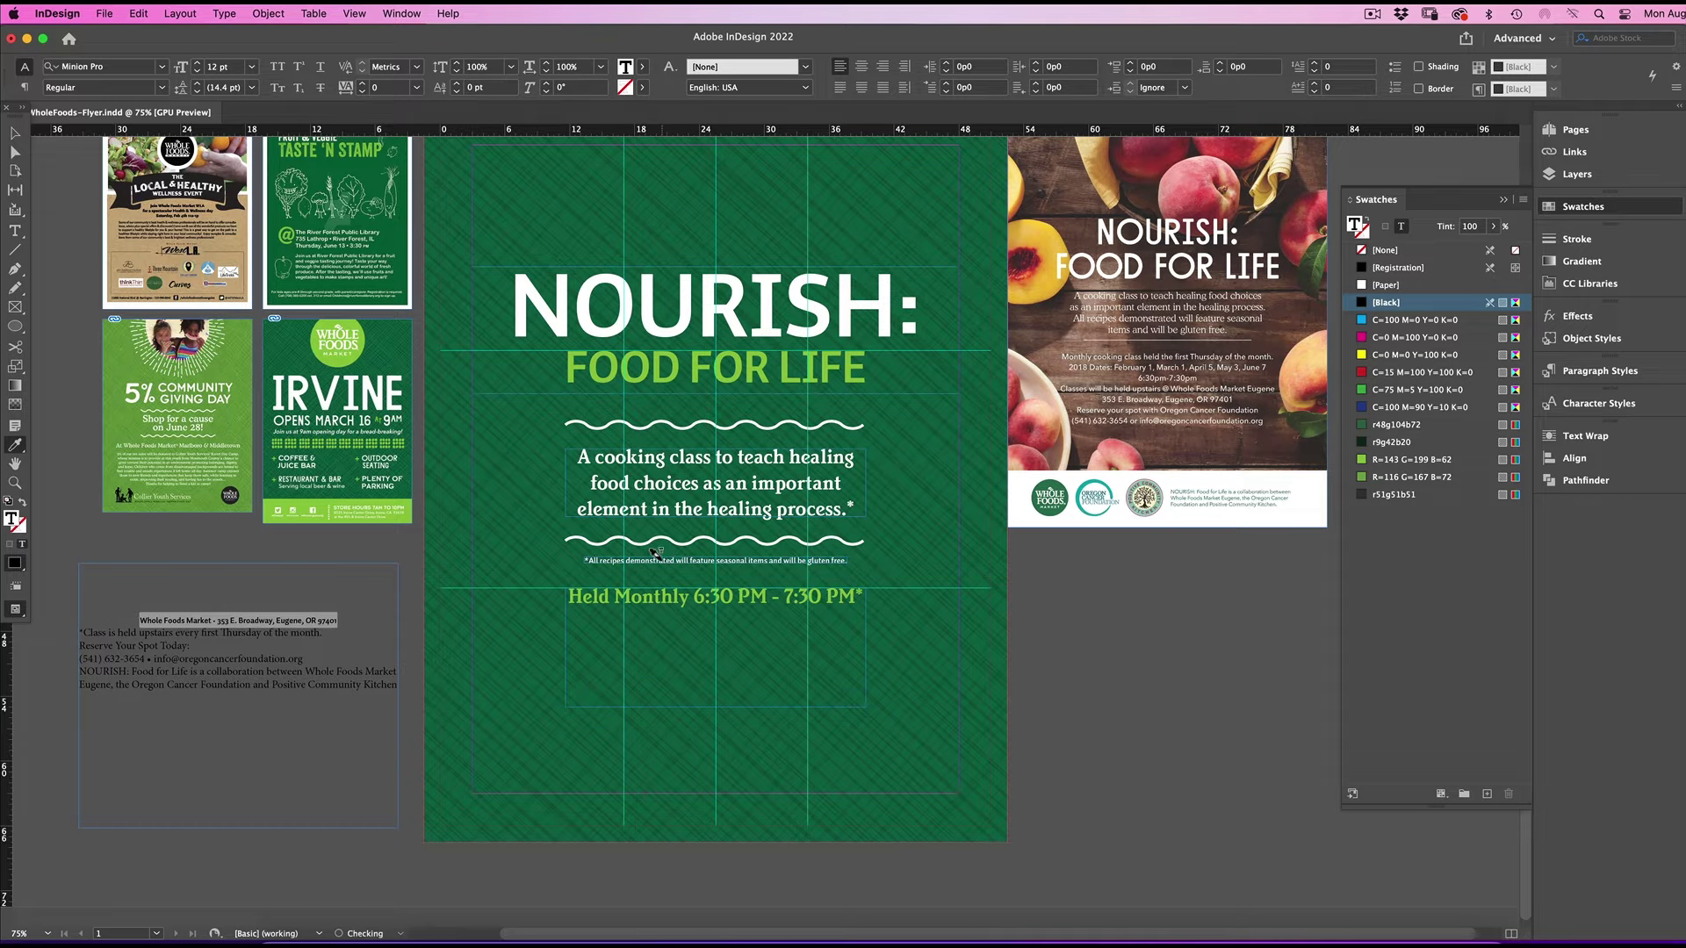
{"action": "double_click", "coordinate": [216, 66]}
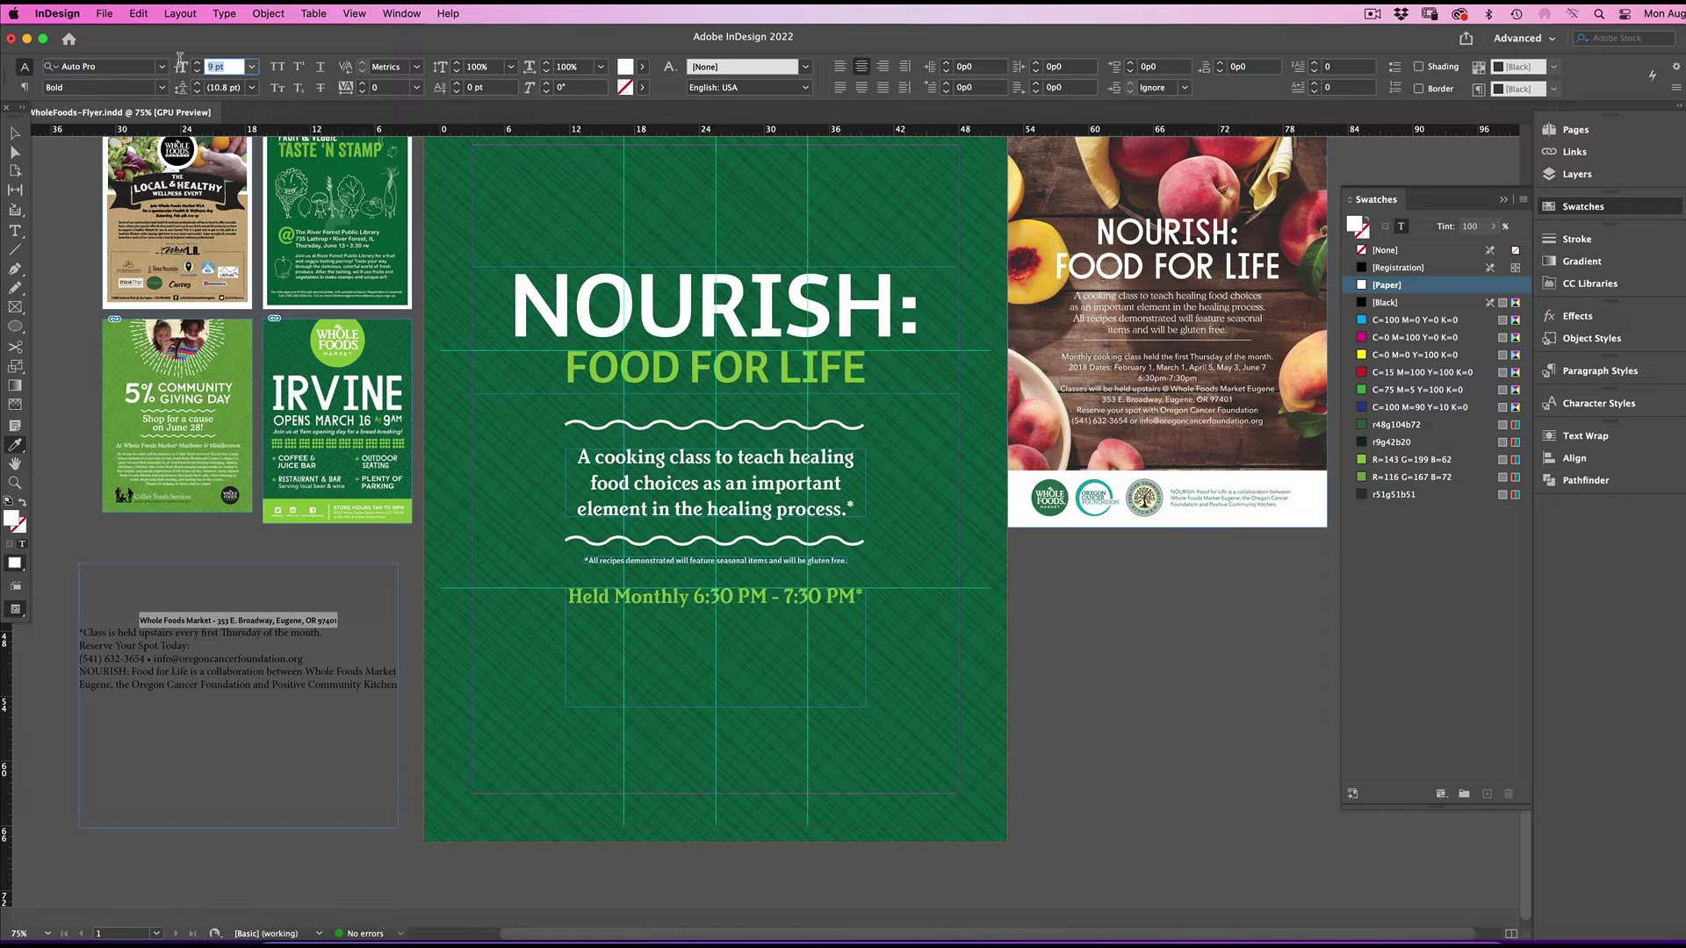
{"action": "type", "text": "12"}
{"action": "key", "text": "Return"}
Move the Whole Foods Market address line from the pasteboard onto its own line below "Held Monthly 6:30 PM - 7:30 PM*".
{"action": "left_click", "coordinate": [7, 137]}
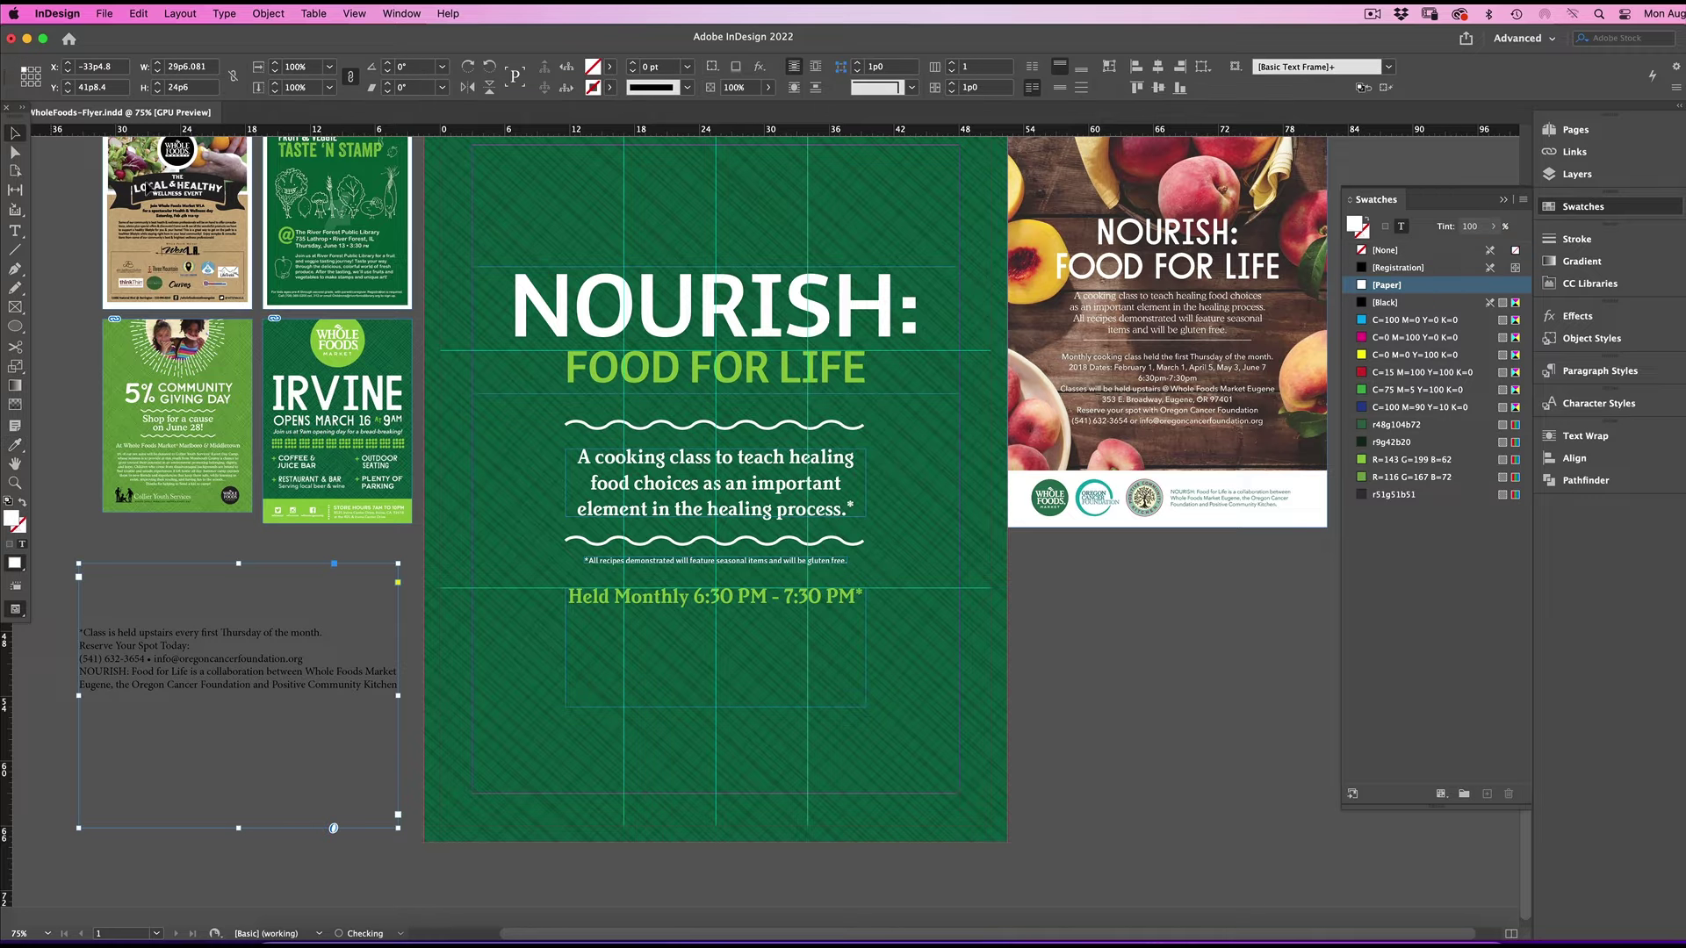
{"action": "left_click", "coordinate": [15, 231]}
{"action": "left_click", "coordinate": [863, 599]}
{"action": "key", "text": "Return"}
{"action": "key", "text": "super+v"}
{"action": "left_click_drag", "start_coordinate": [736, 599], "coordinate": [749, 620]}
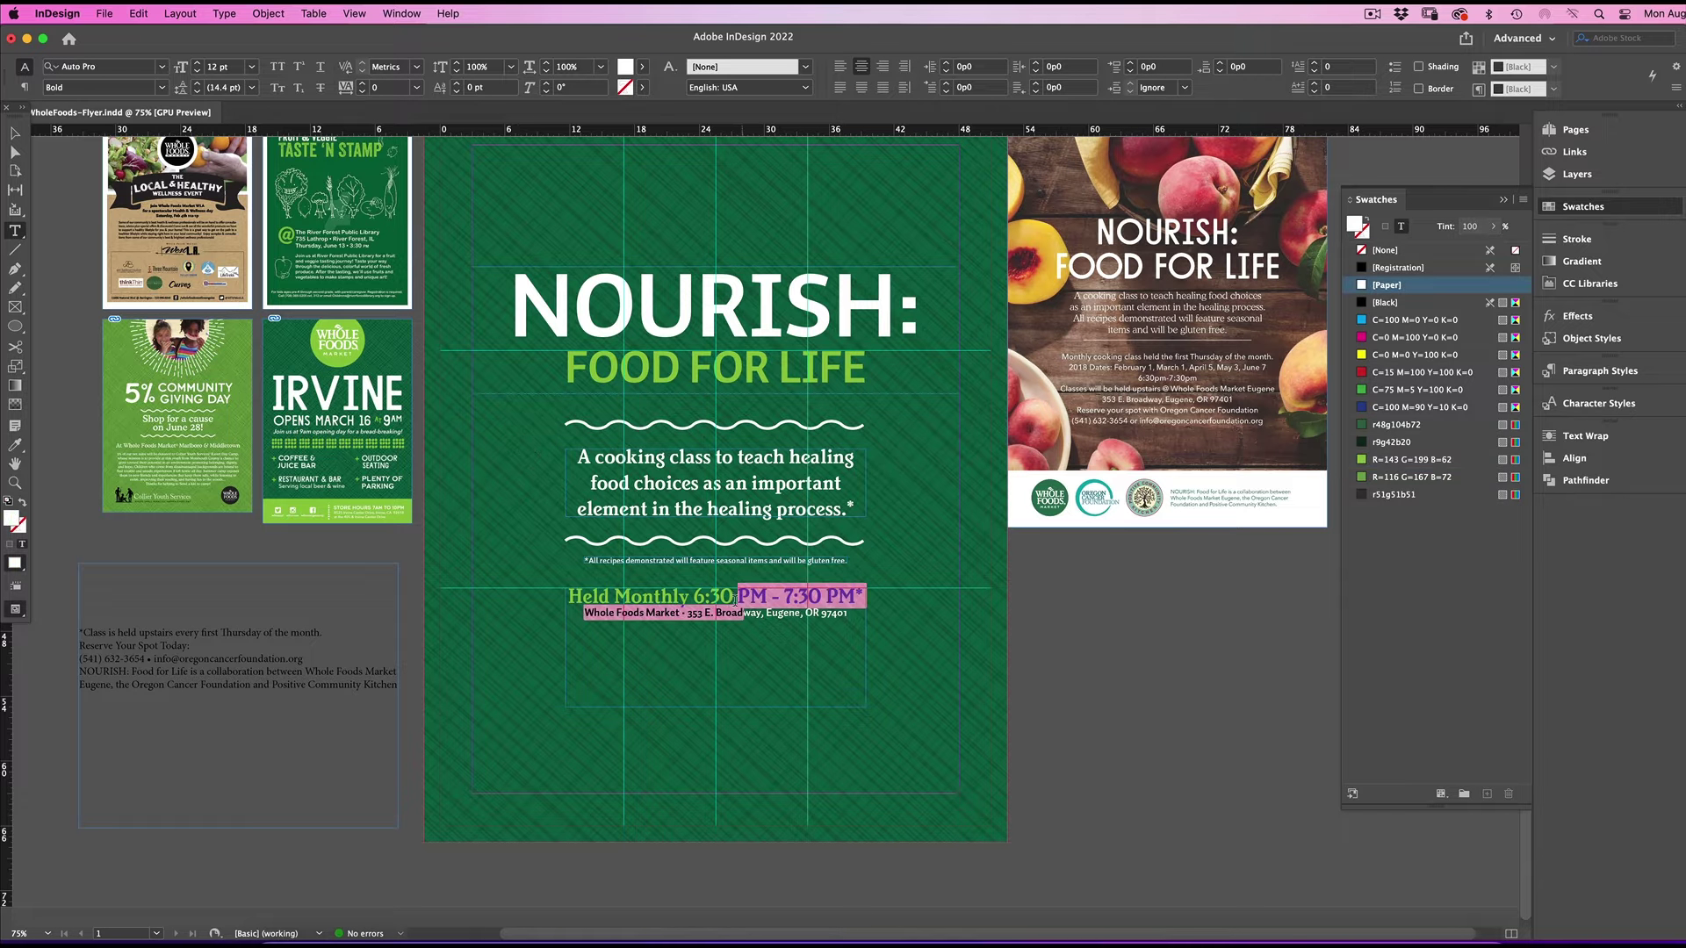
{"action": "left_click", "coordinate": [734, 599]}
{"action": "left_click", "coordinate": [749, 615]}
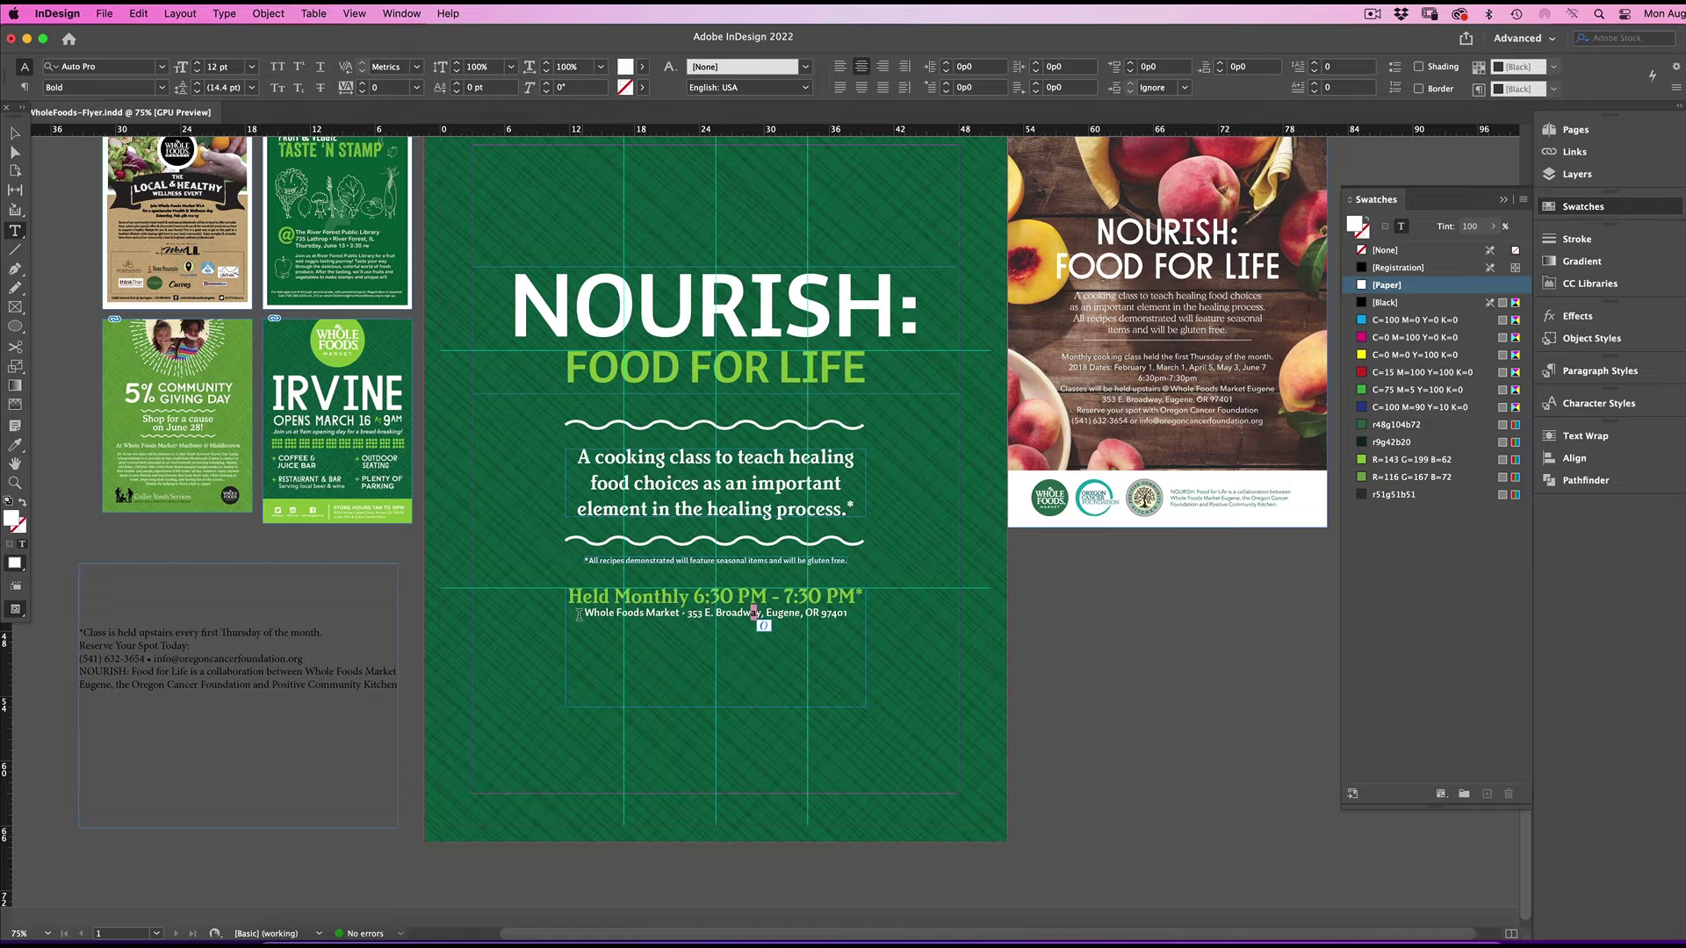
Set the Whole Foods Market address line's leading to 18 pt and fit its text frame to the content.
{"action": "left_click_drag", "start_coordinate": [581, 613], "coordinate": [851, 618]}
{"action": "left_click", "coordinate": [197, 86]}
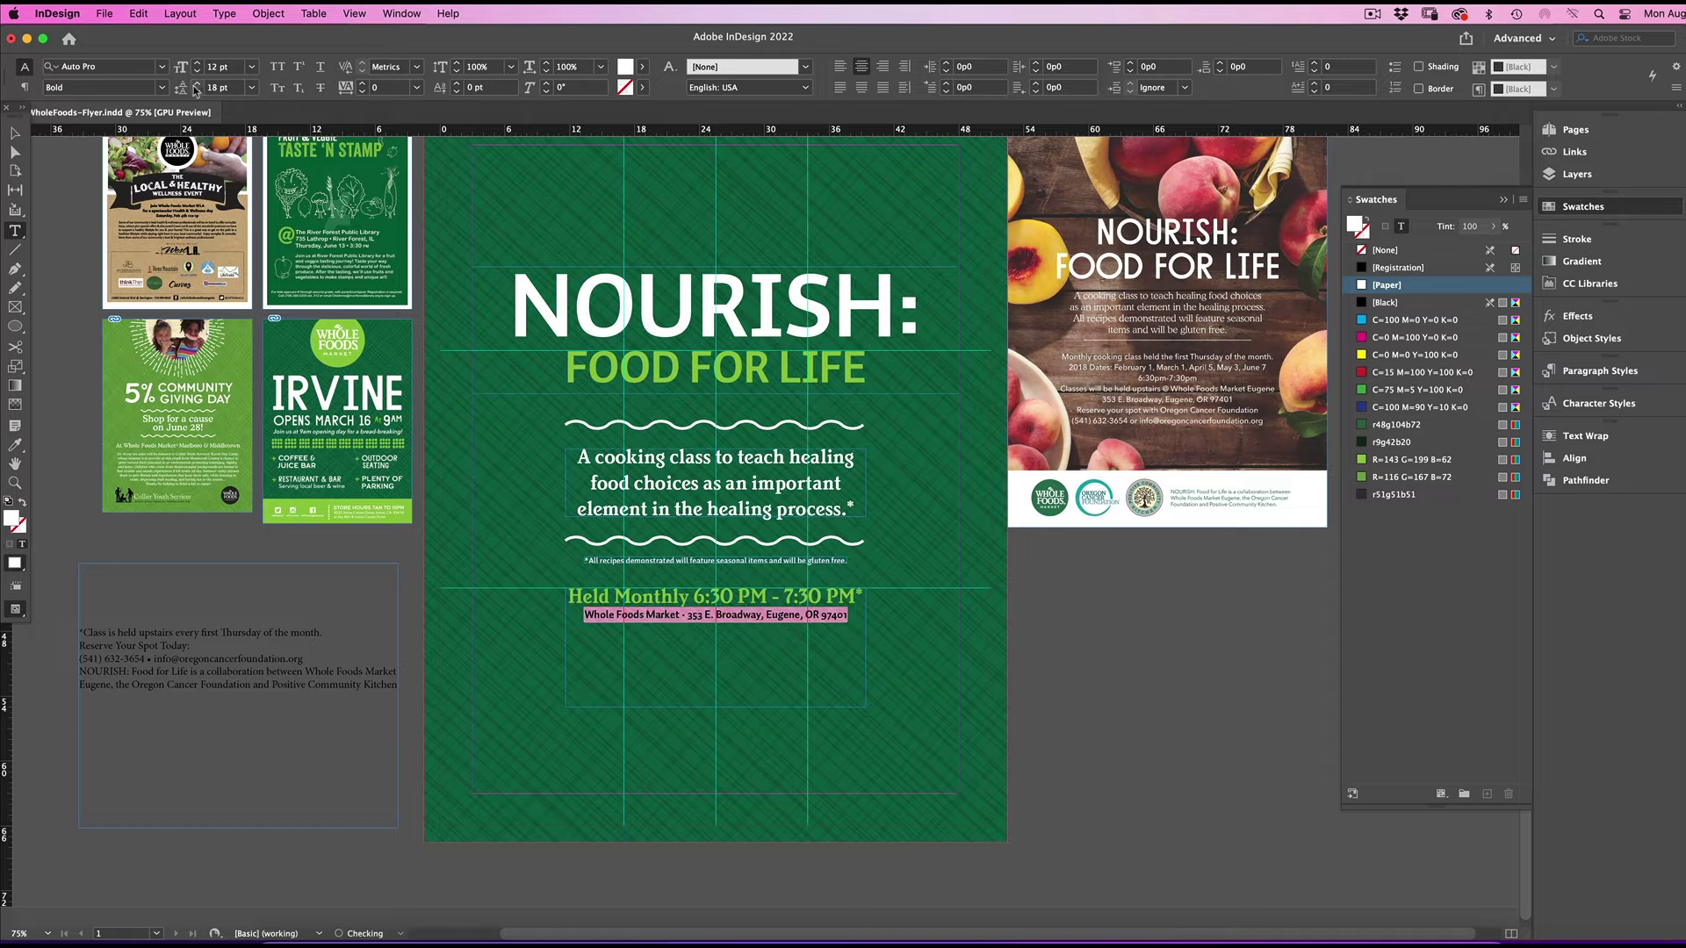
{"action": "left_click", "coordinate": [15, 132]}
{"action": "key", "text": "super+alt+c"}
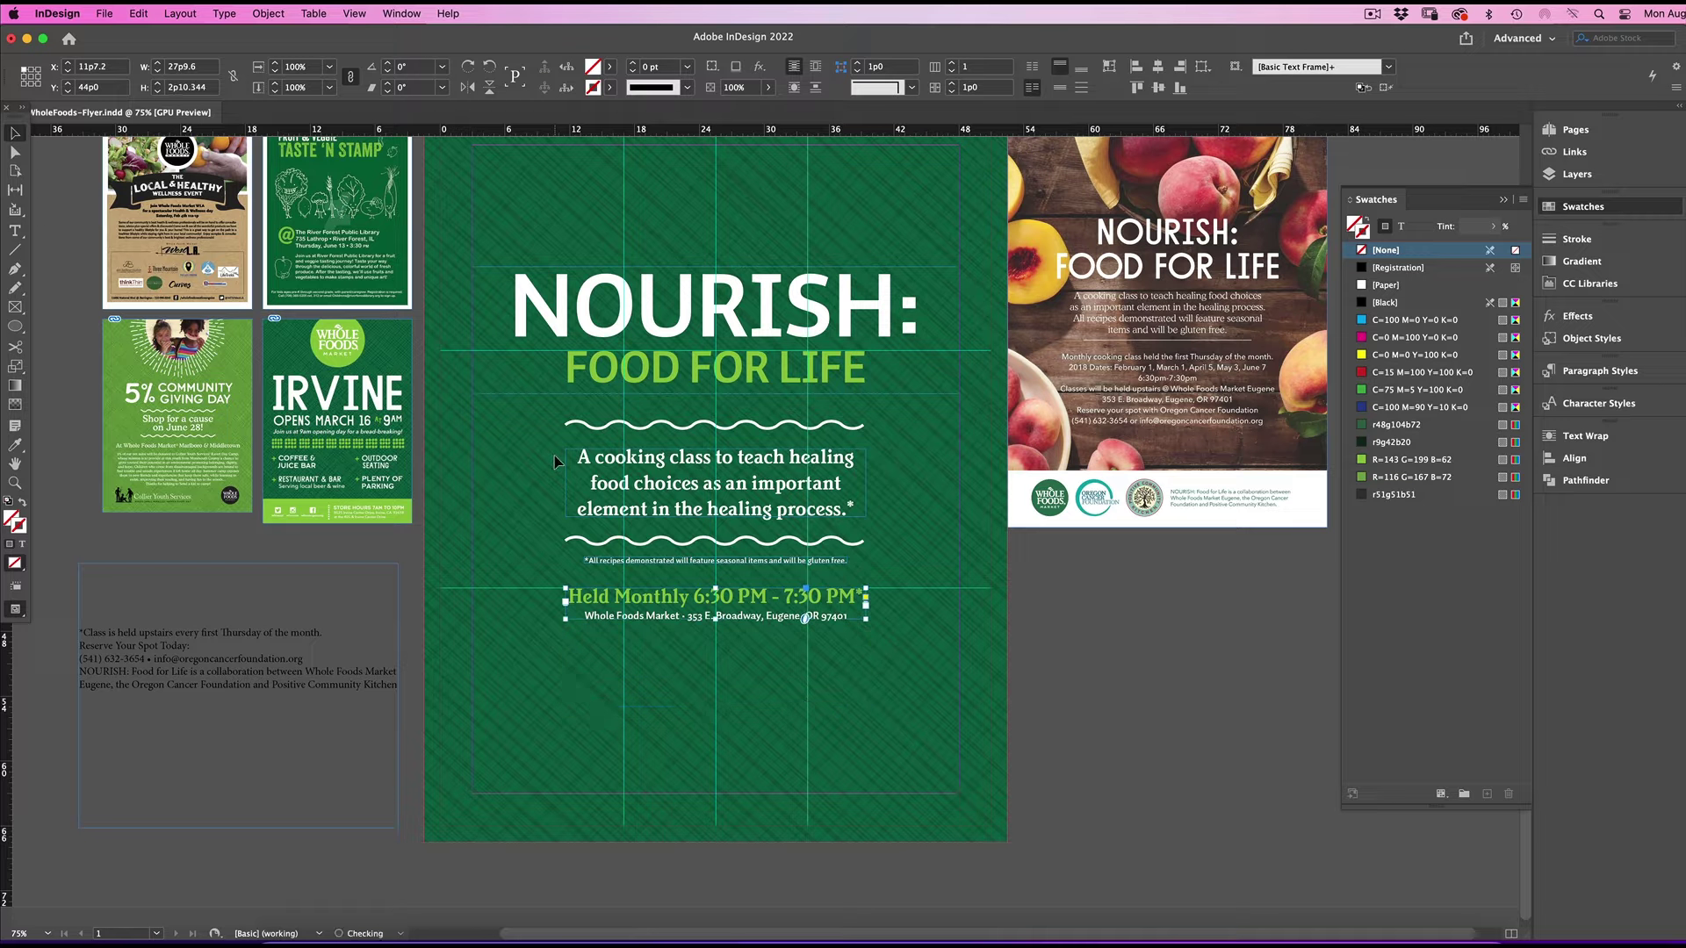
Duplicate the "Held Monthly" and address text frame directly below the original, keeping both centered on the page.
{"action": "left_click_drag", "start_coordinate": [762, 613], "coordinate": [771, 671]}
{"action": "right_click", "coordinate": [1050, 614]}
{"action": "left_click", "coordinate": [736, 620]}
Match the pasteboard line "Reserve Your Spot Today:" to the formatting of the green "Held Monthly" heading.
{"action": "left_click", "coordinate": [269, 662]}
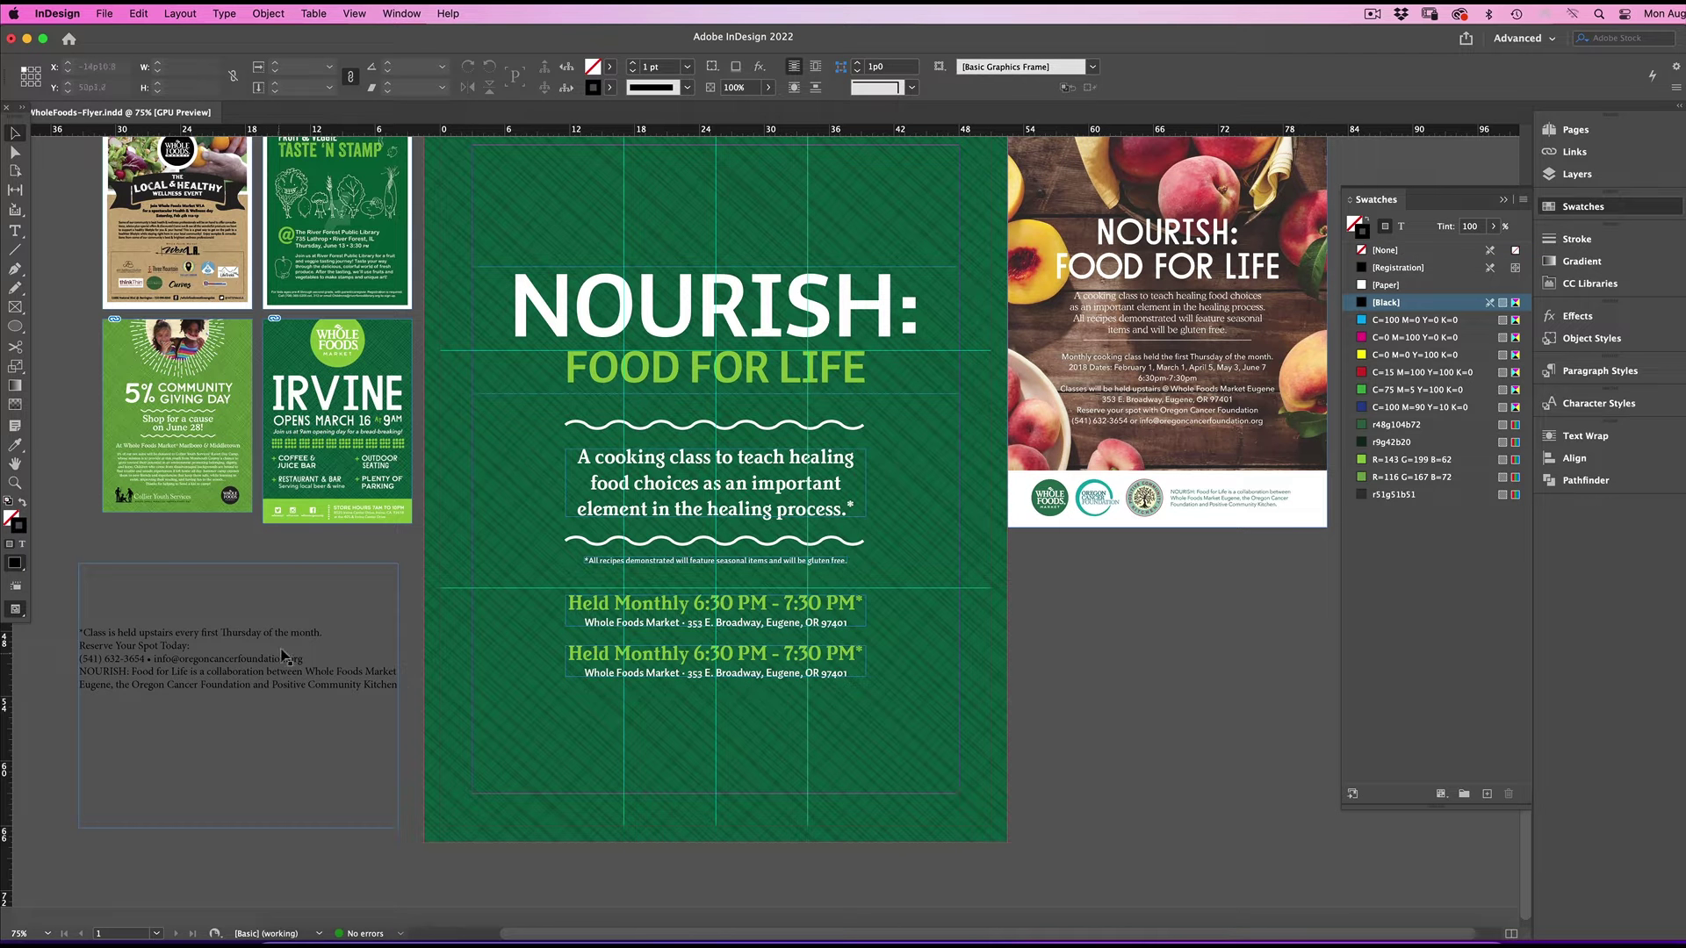
{"action": "double_click", "coordinate": [196, 696]}
{"action": "triple_click", "coordinate": [192, 650]}
{"action": "left_click", "coordinate": [15, 445]}
{"action": "left_click", "coordinate": [664, 650]}
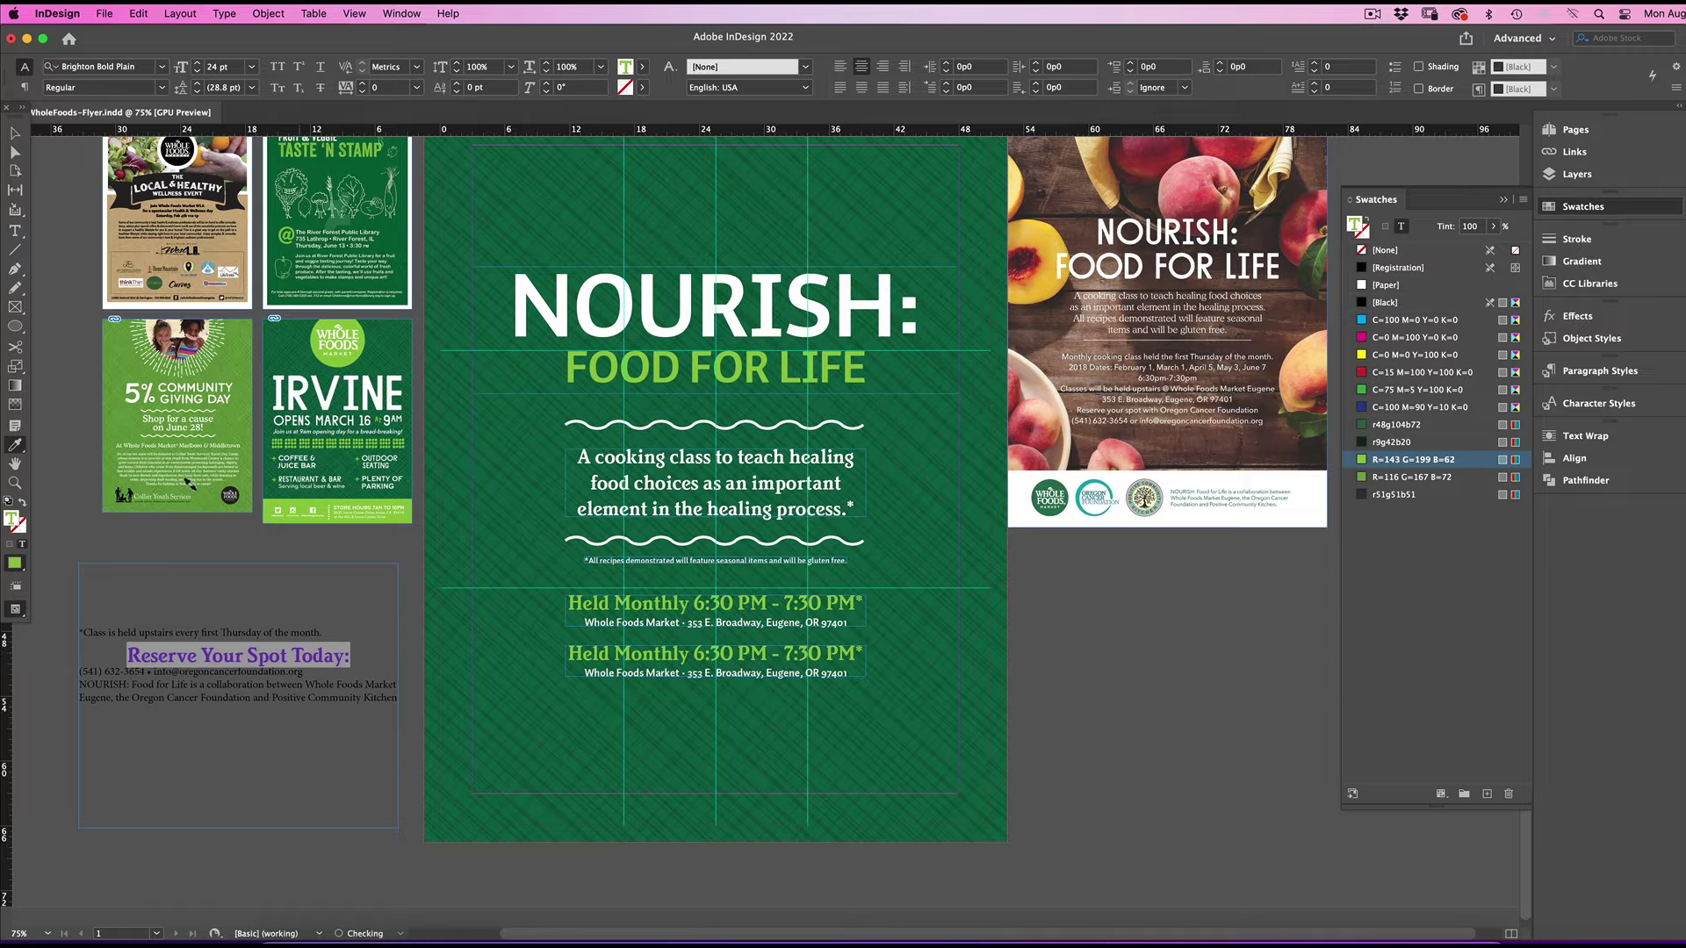
Match the phone and e-mail contact line on the pasteboard to the white address line's formatting.
{"action": "left_click", "coordinate": [16, 134]}
{"action": "double_click", "coordinate": [307, 682]}
{"action": "left_click_drag", "start_coordinate": [307, 675], "coordinate": [361, 673]}
{"action": "left_click", "coordinate": [18, 445]}
{"action": "left_click", "coordinate": [637, 672]}
Replace the duplicate frame's text with the "Reserve Your Spot Today:" and contact lines from the pasteboard, and move the frame slightly lower.
{"action": "left_click", "coordinate": [16, 133]}
{"action": "double_click", "coordinate": [123, 654]}
{"action": "key", "text": "ctrl+x"}
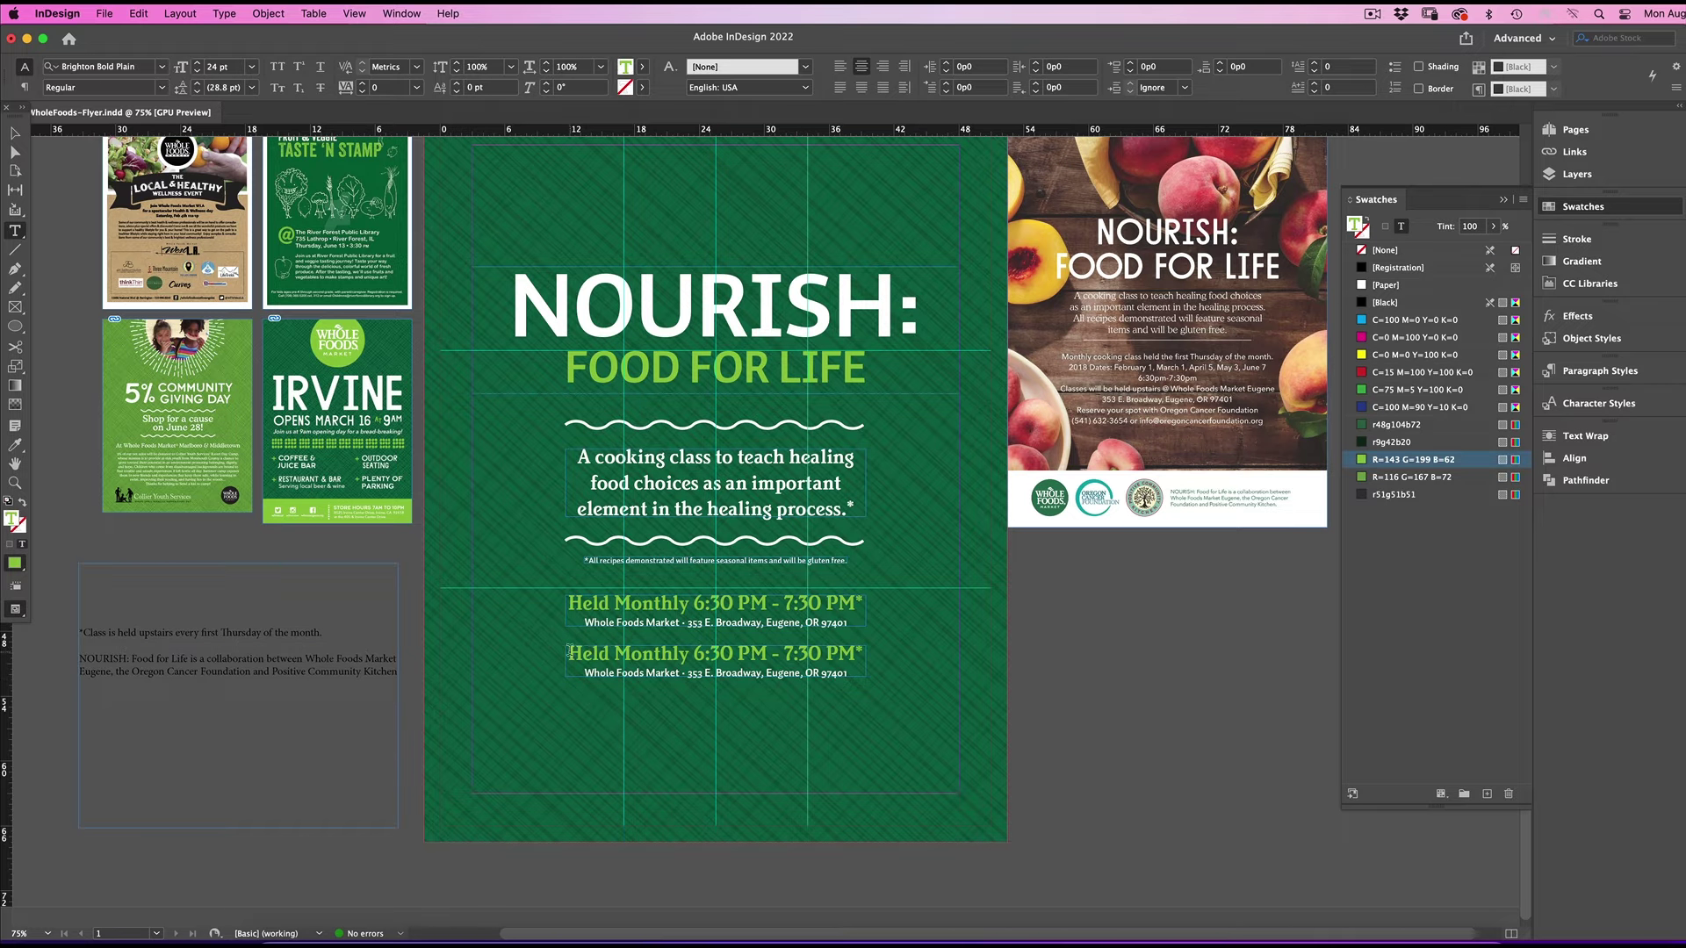
{"action": "left_click", "coordinate": [570, 653]}
{"action": "key", "text": "ctrl+a"}
{"action": "key", "text": "ctrl+v"}
{"action": "left_click", "coordinate": [16, 133]}
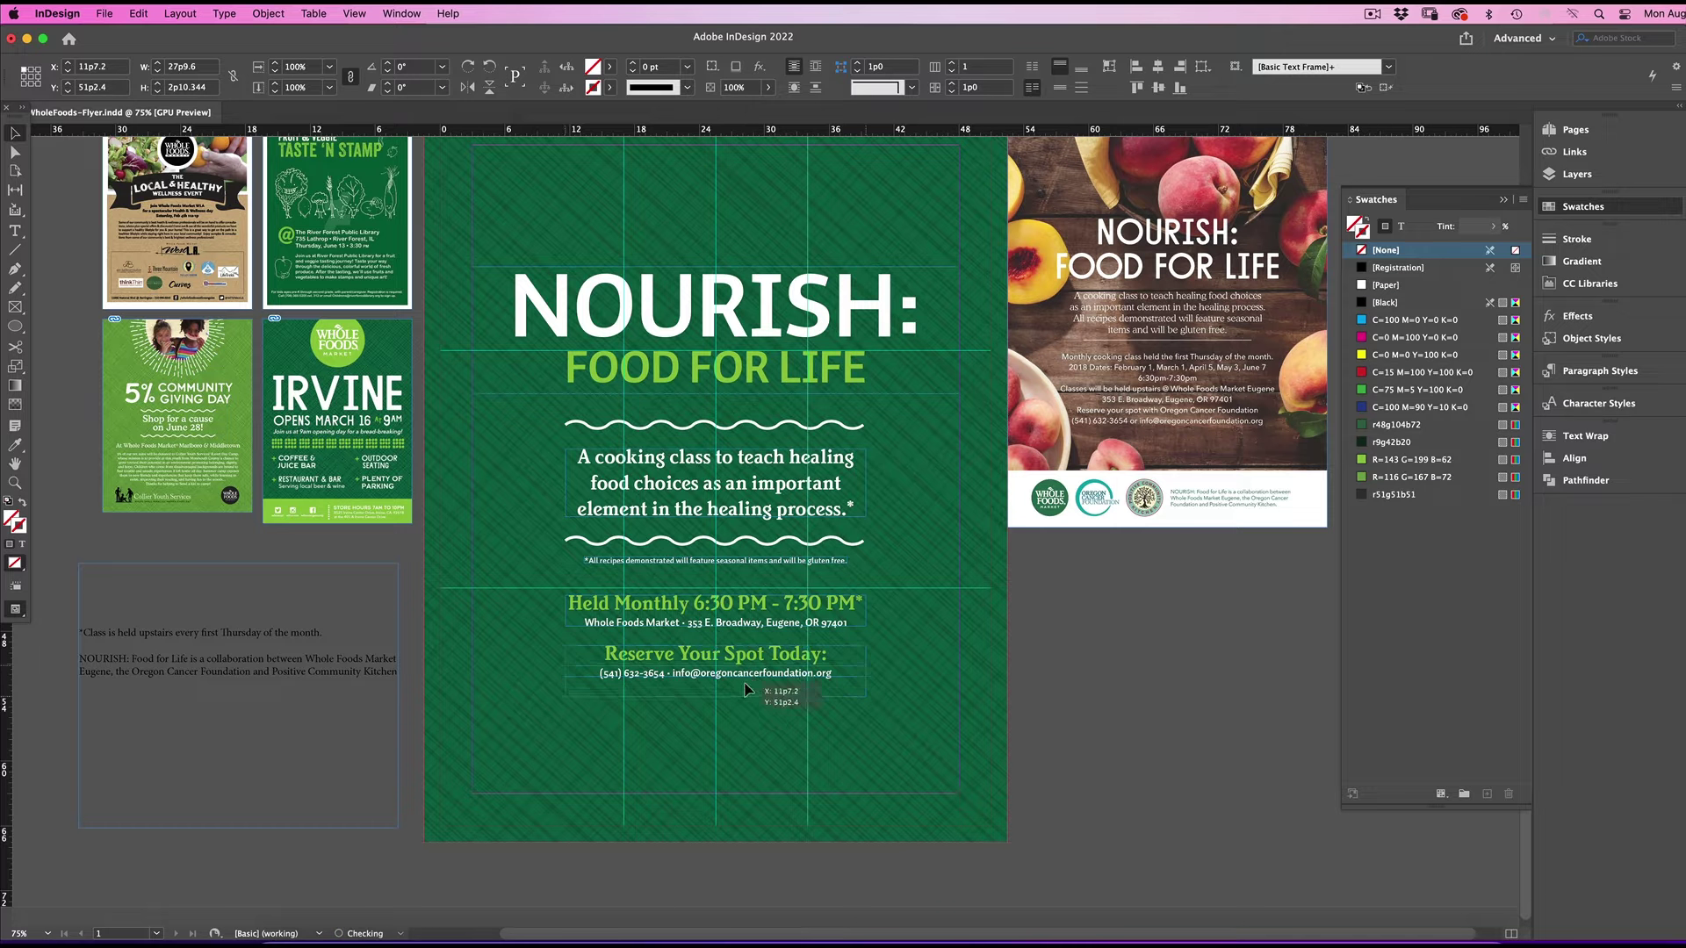
{"action": "left_click_drag", "start_coordinate": [746, 691], "coordinate": [746, 712]}
Place a copy of the "*All recipes demonstrated" footnote directly below the Whole Foods Market address line.
{"action": "left_click", "coordinate": [753, 565]}
{"action": "right_click", "coordinate": [1090, 631]}
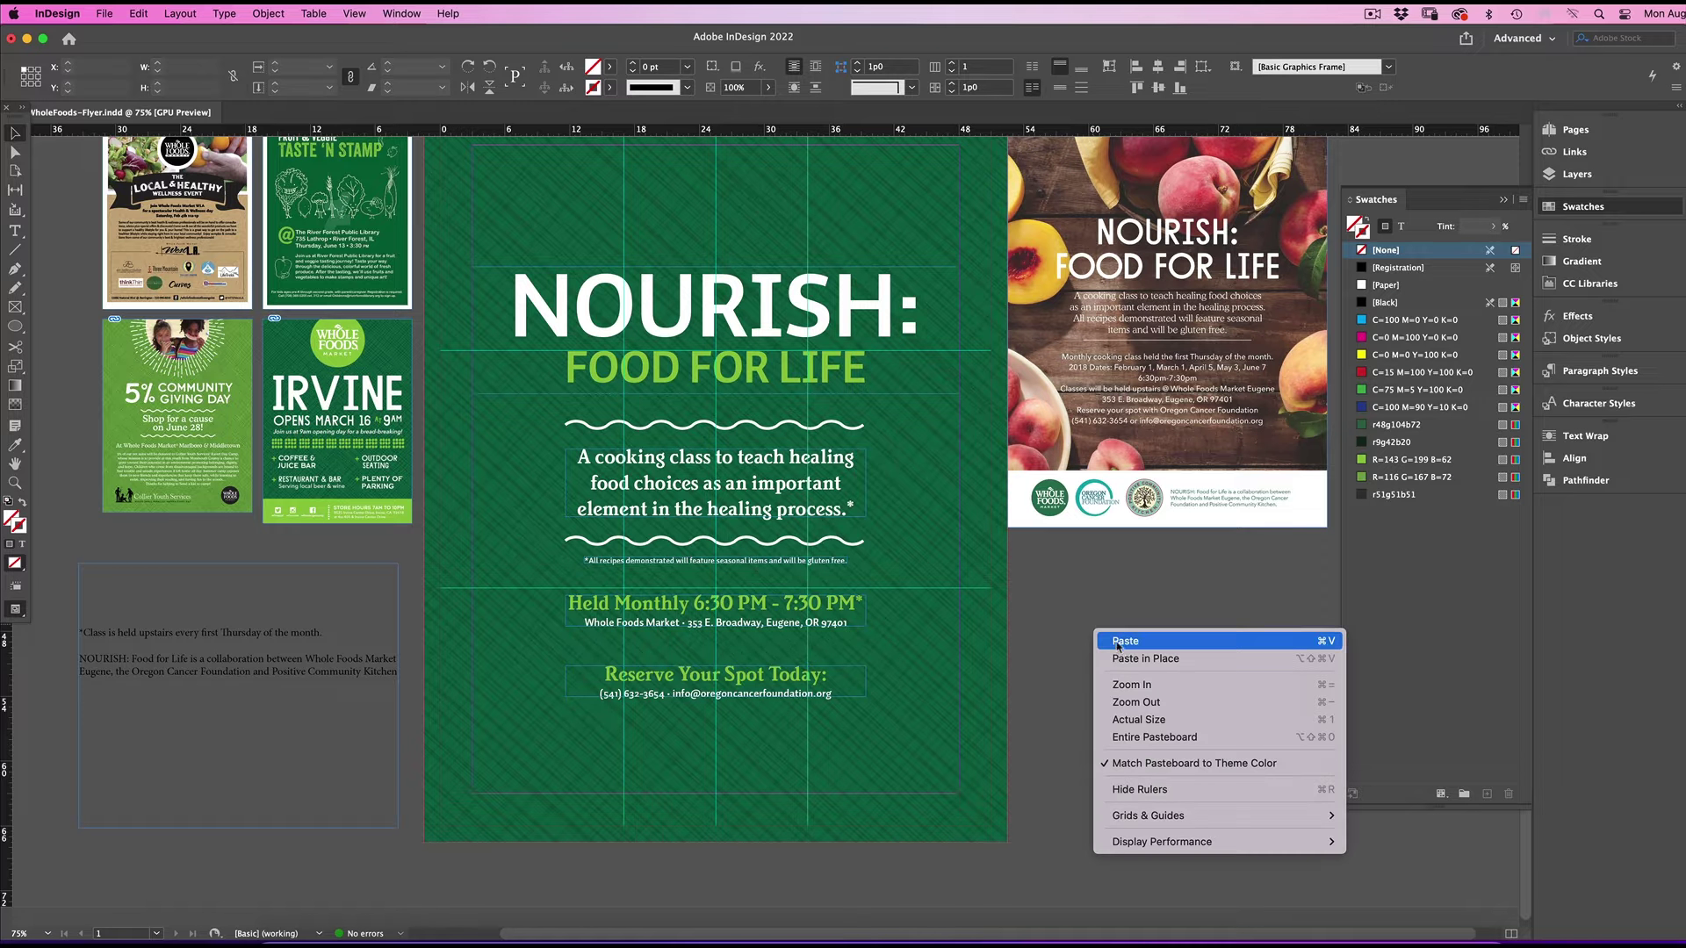
{"action": "left_click", "coordinate": [1062, 647]}
{"action": "left_click_drag", "start_coordinate": [772, 563], "coordinate": [772, 643]}
Match the pasteboard line "*Class is held upstairs every first Thursday of the month" to the recipes footnote's formatting.
{"action": "double_click", "coordinate": [321, 633]}
{"action": "left_click_drag", "start_coordinate": [320, 633], "coordinate": [80, 625]}
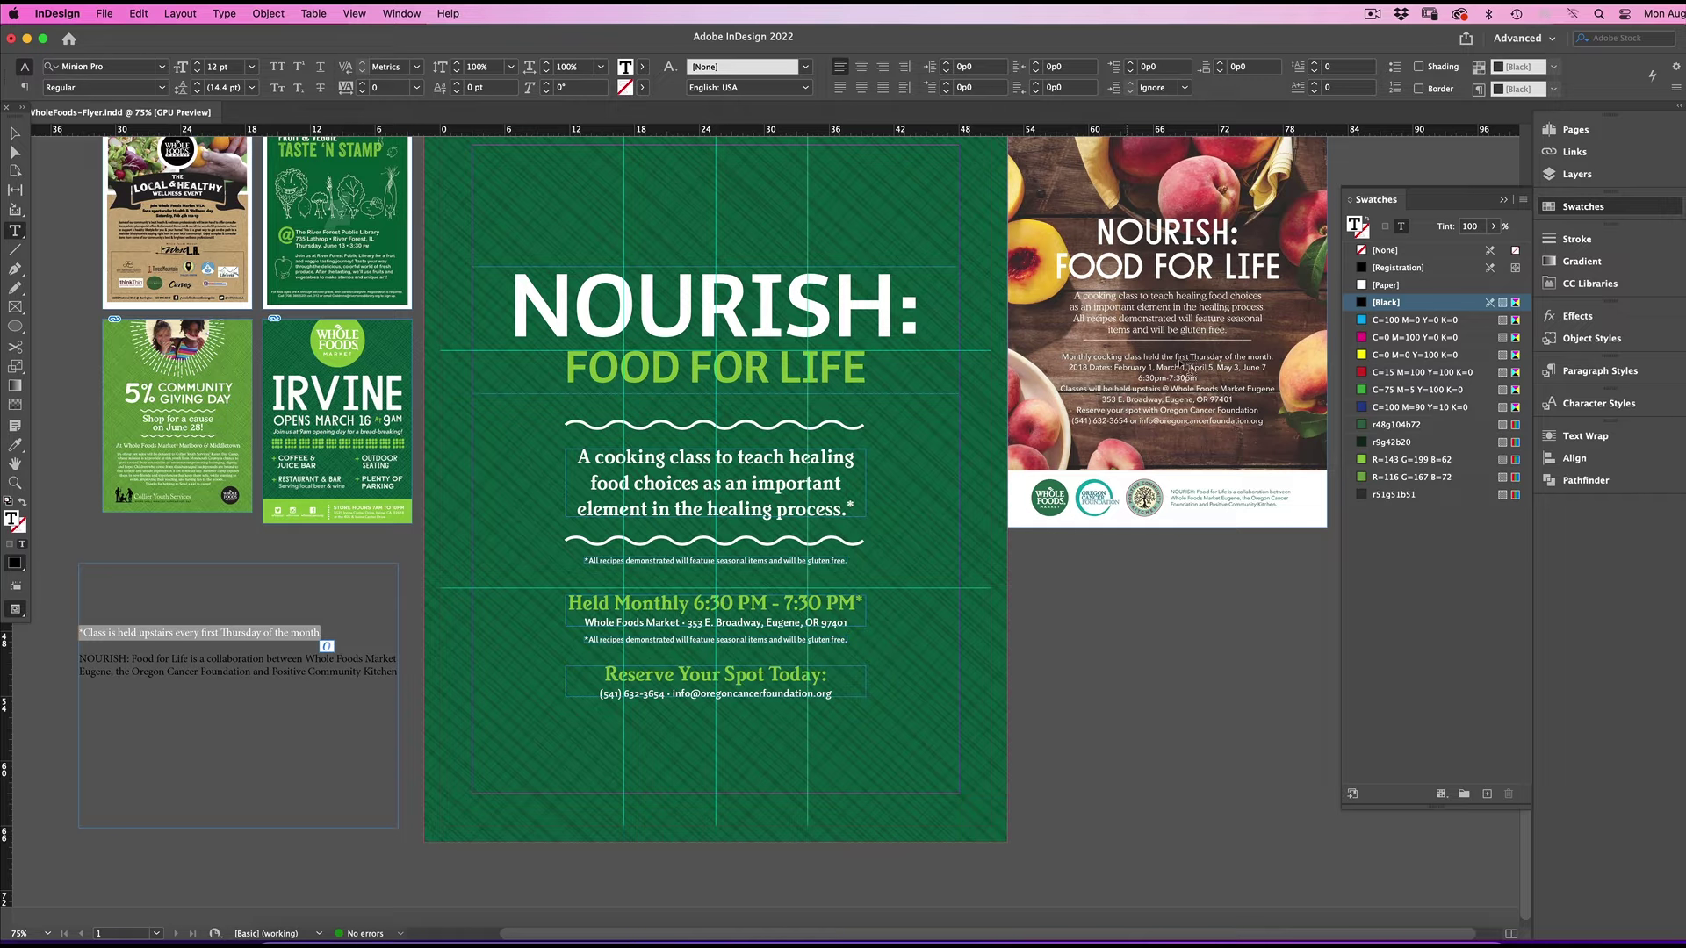
{"action": "left_click", "coordinate": [15, 445]}
{"action": "left_click", "coordinate": [661, 638]}
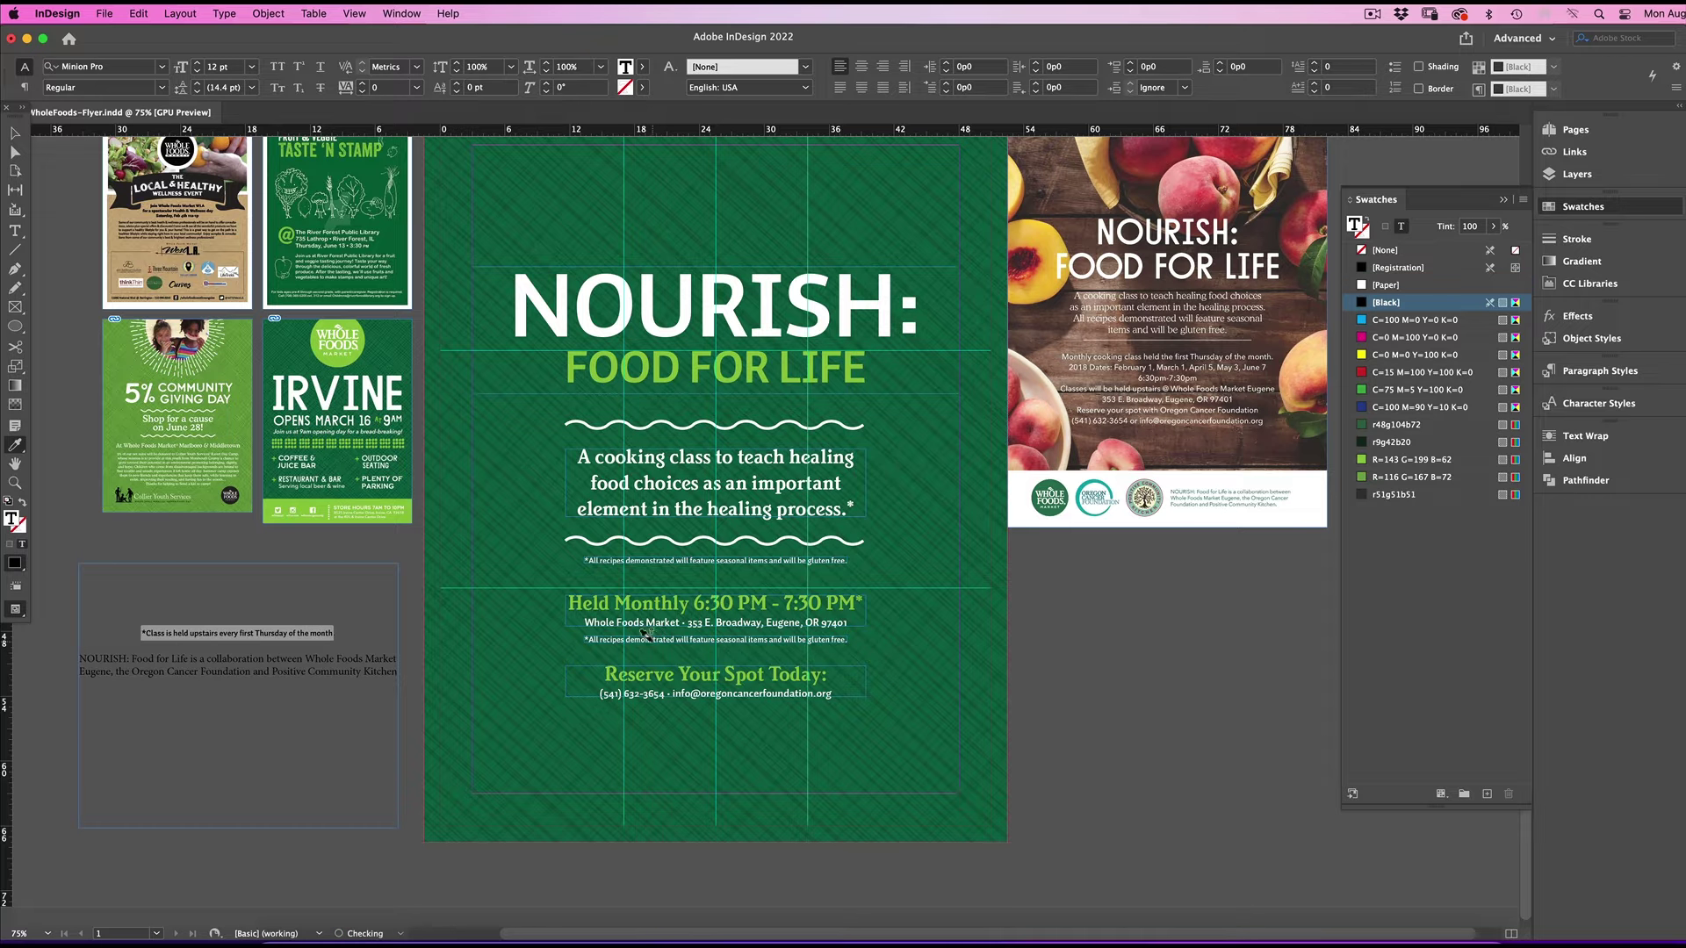
Replace the copied footnote's text with "*Class is held upstairs every first Thursday of the month" and preview the flyer.
{"action": "key", "text": "Escape"}
{"action": "triple_click", "coordinate": [823, 638]}
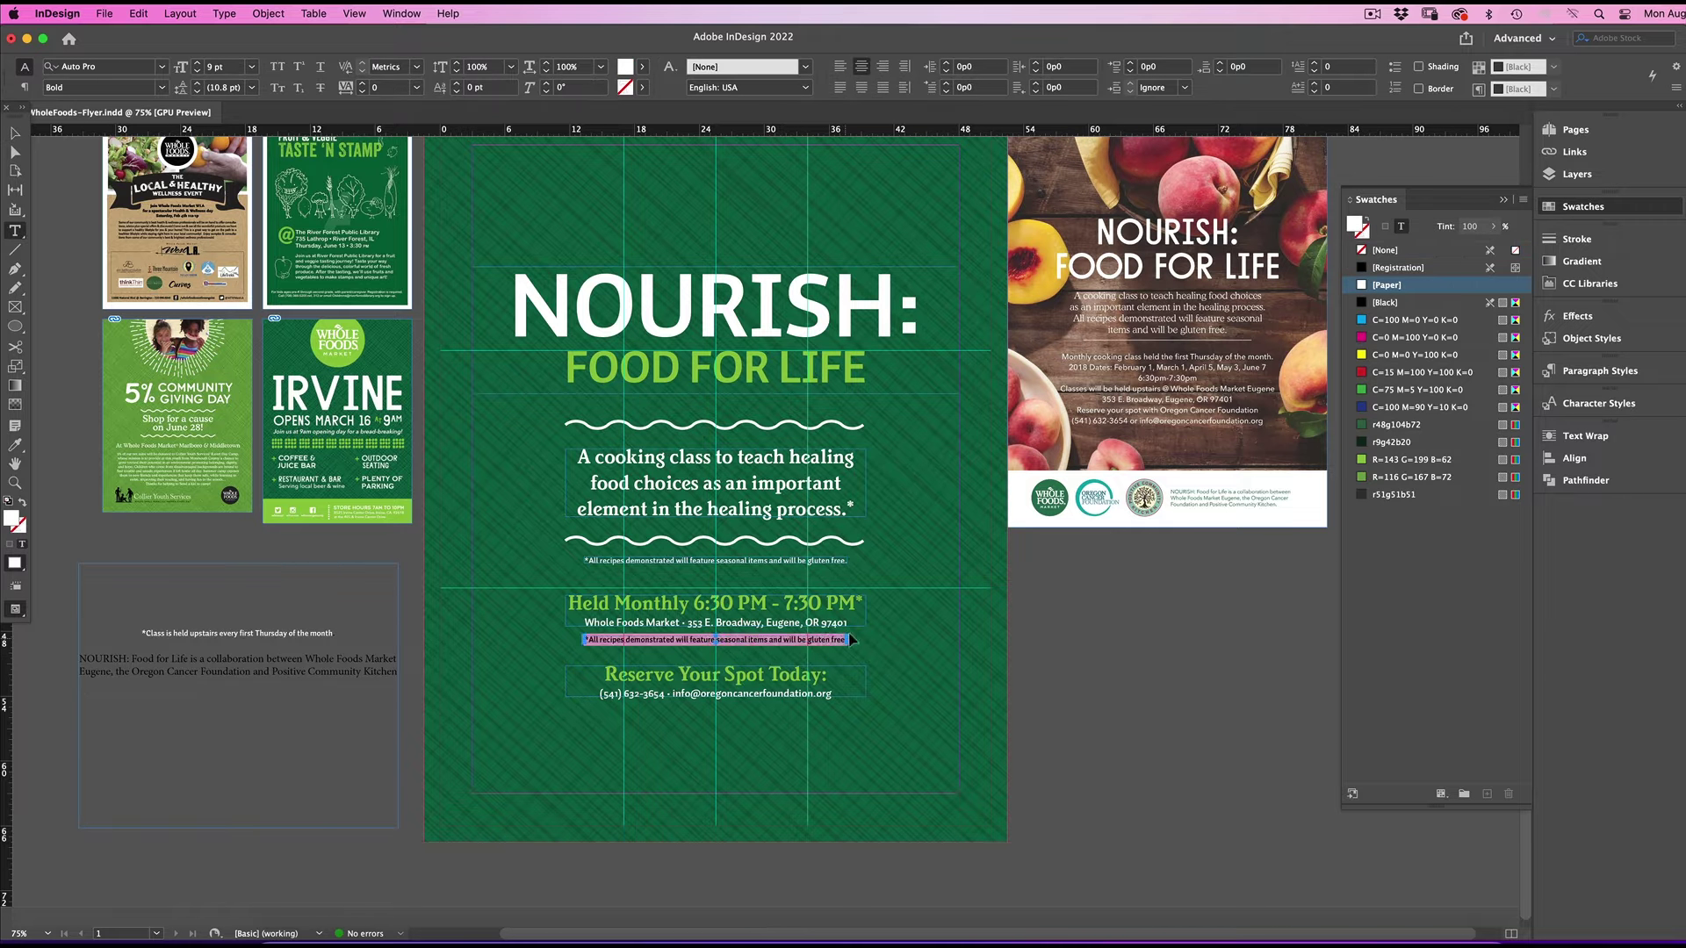
{"action": "key", "text": "cmd+v"}
{"action": "key", "text": "Escape"}
{"action": "key", "text": "w"}
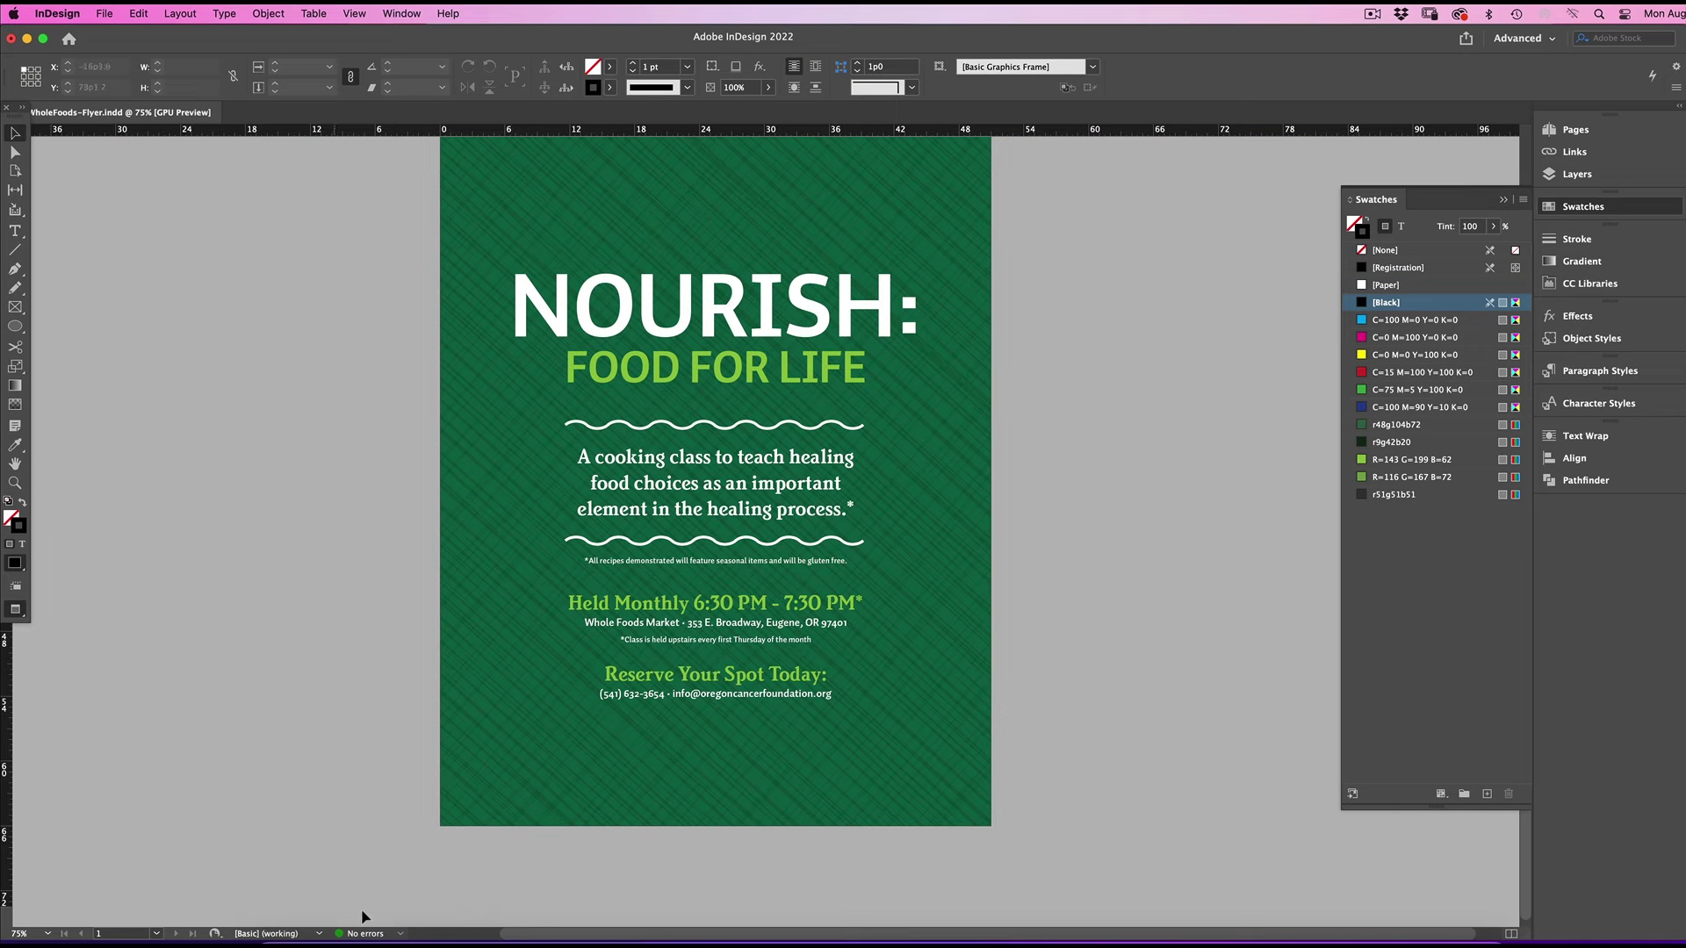
Draw a rectangular frame 54p0 wide and 9p6 high across the bottom of the page, out to the bleed edges.
{"action": "key", "text": "w"}
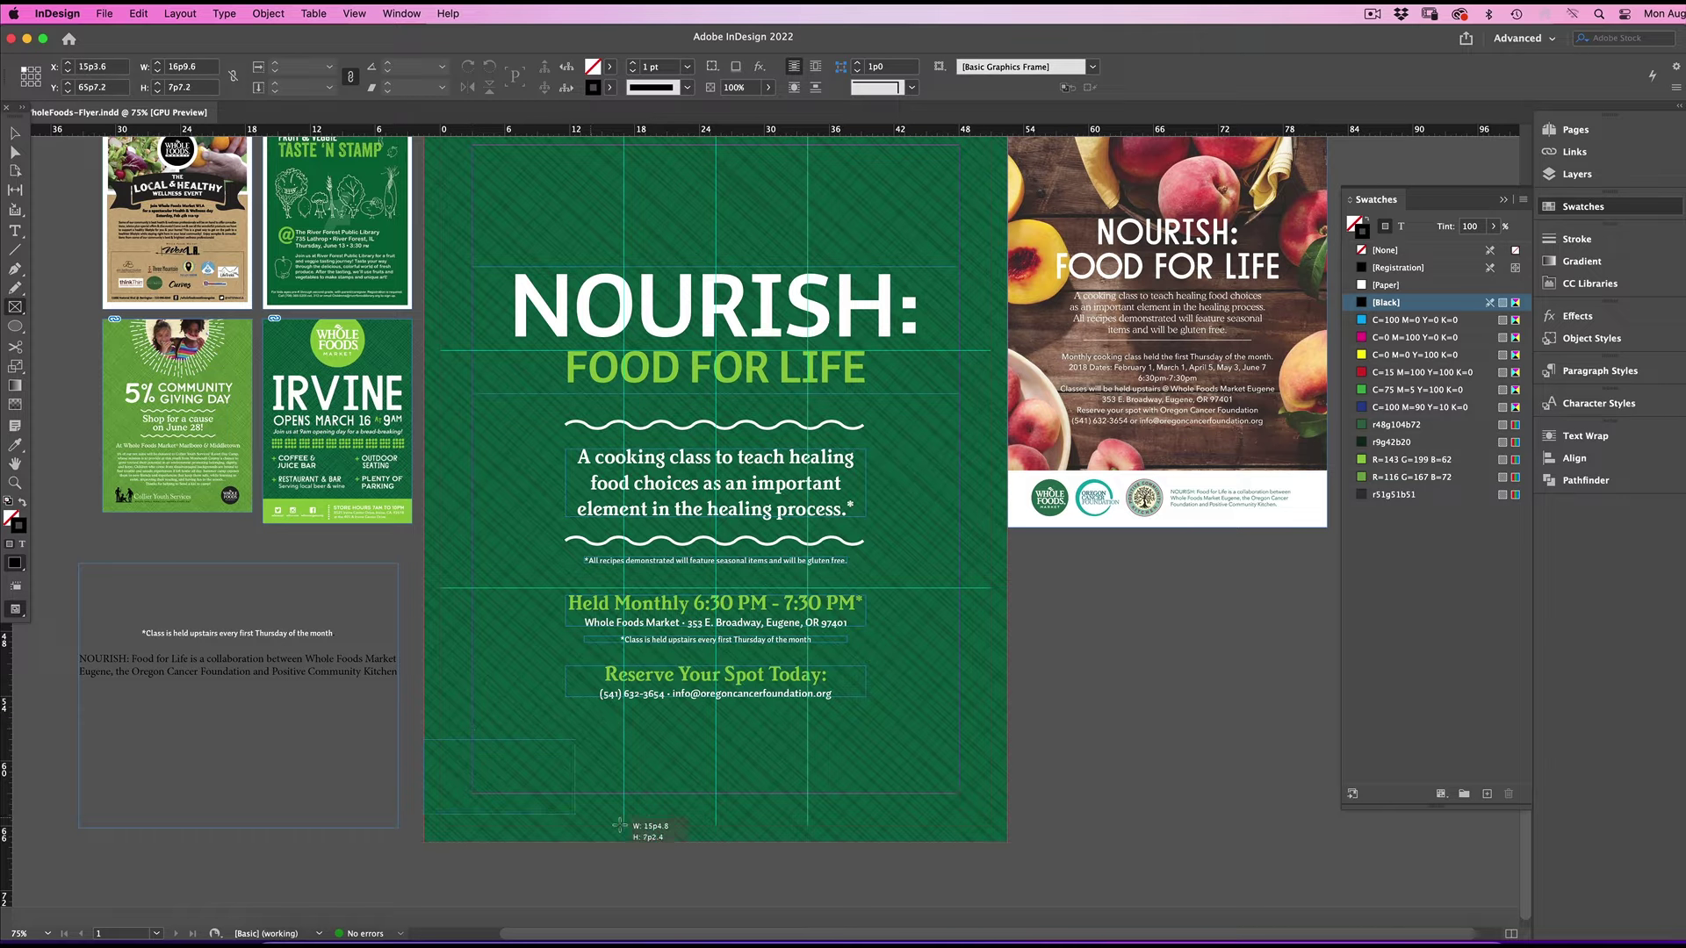
{"action": "left_click_drag", "start_coordinate": [1009, 843], "coordinate": [1007, 843]}
{"action": "key", "text": "v"}
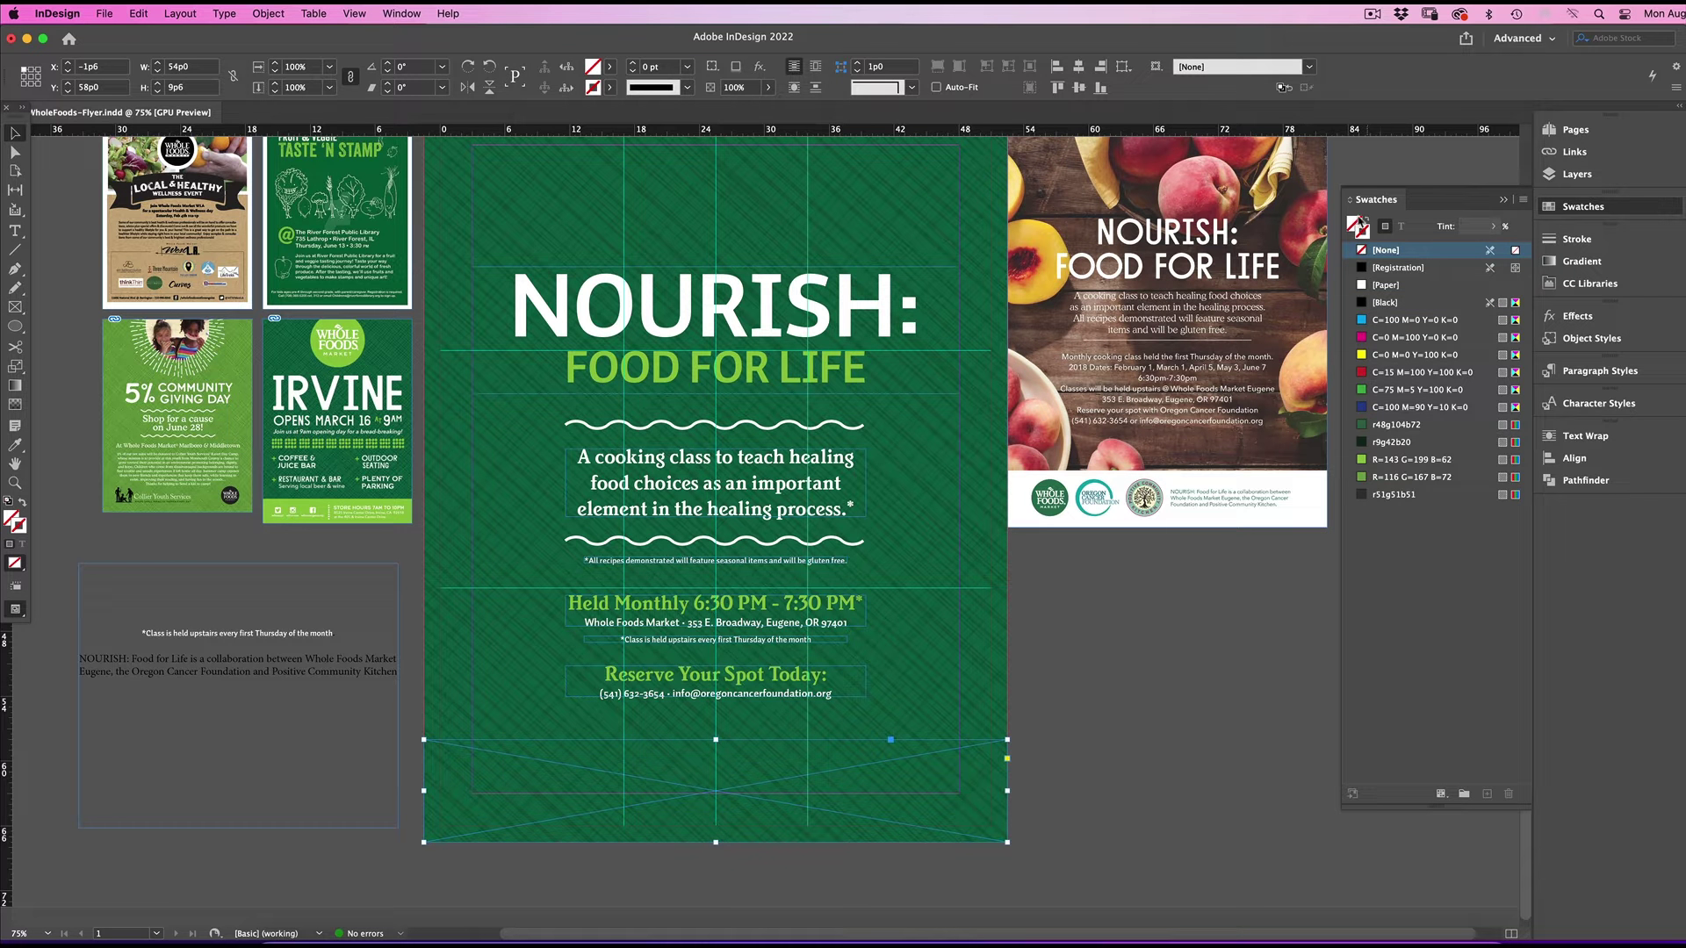
Fill the bottom frame with the R=143 G=199 B=62 swatch, lower its top edge slightly, and preview the flyer.
{"action": "left_click", "coordinate": [1403, 459]}
{"action": "key", "text": "w"}
{"action": "key", "text": "w"}
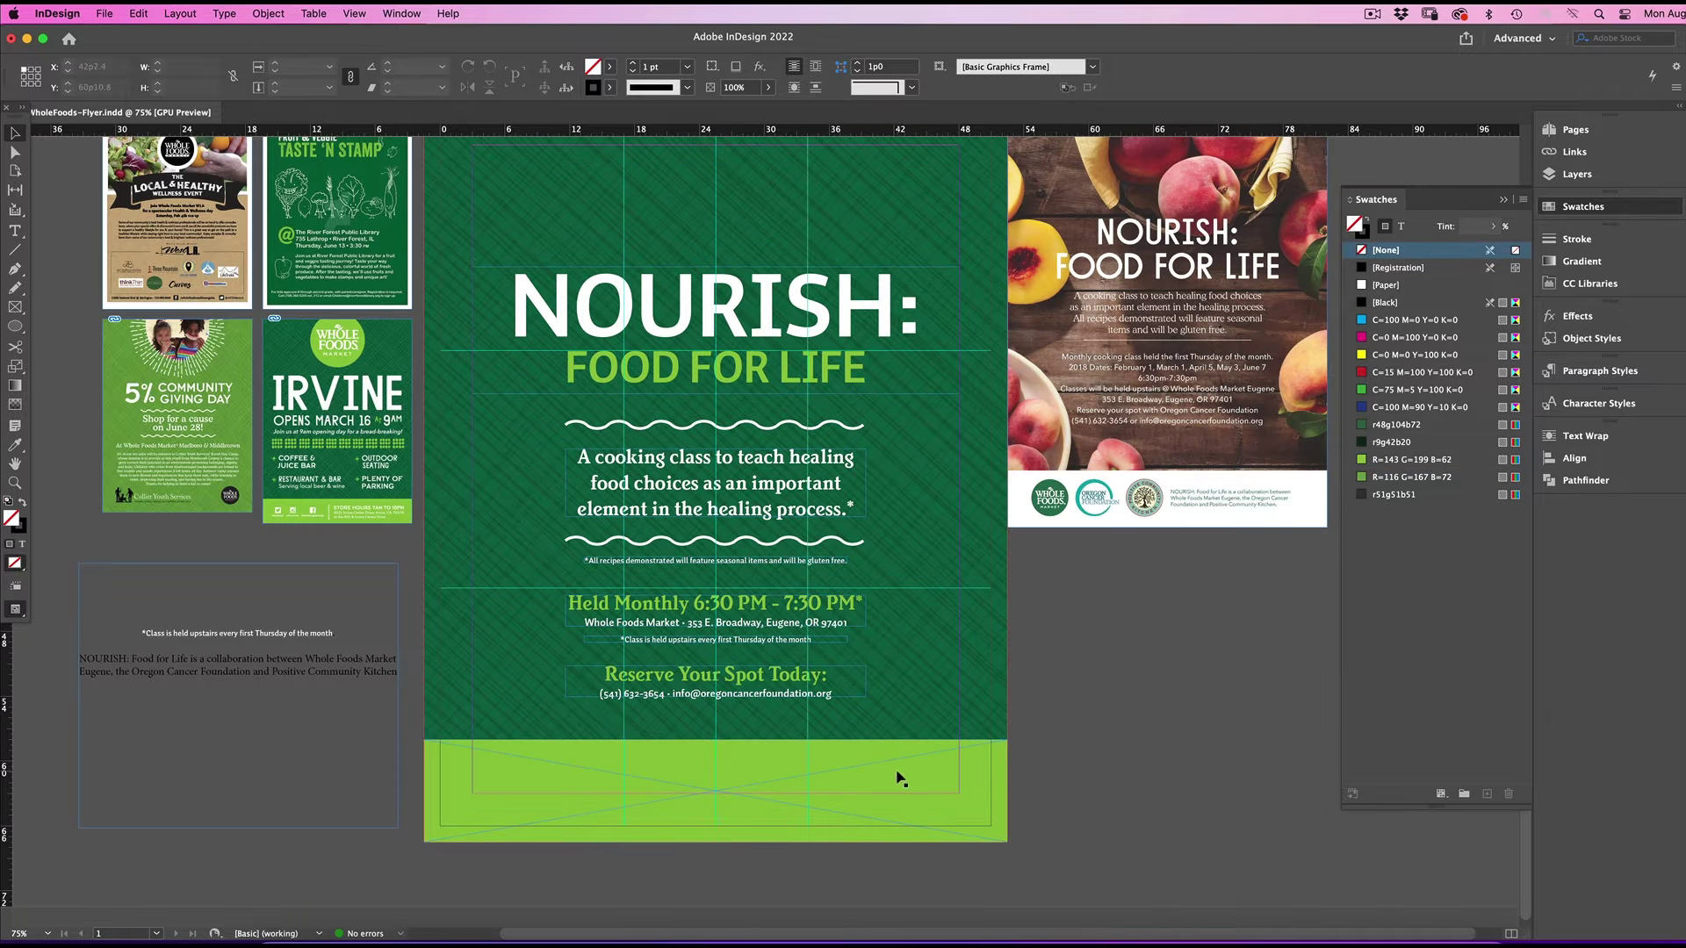
{"action": "key", "text": "super+shift+a"}
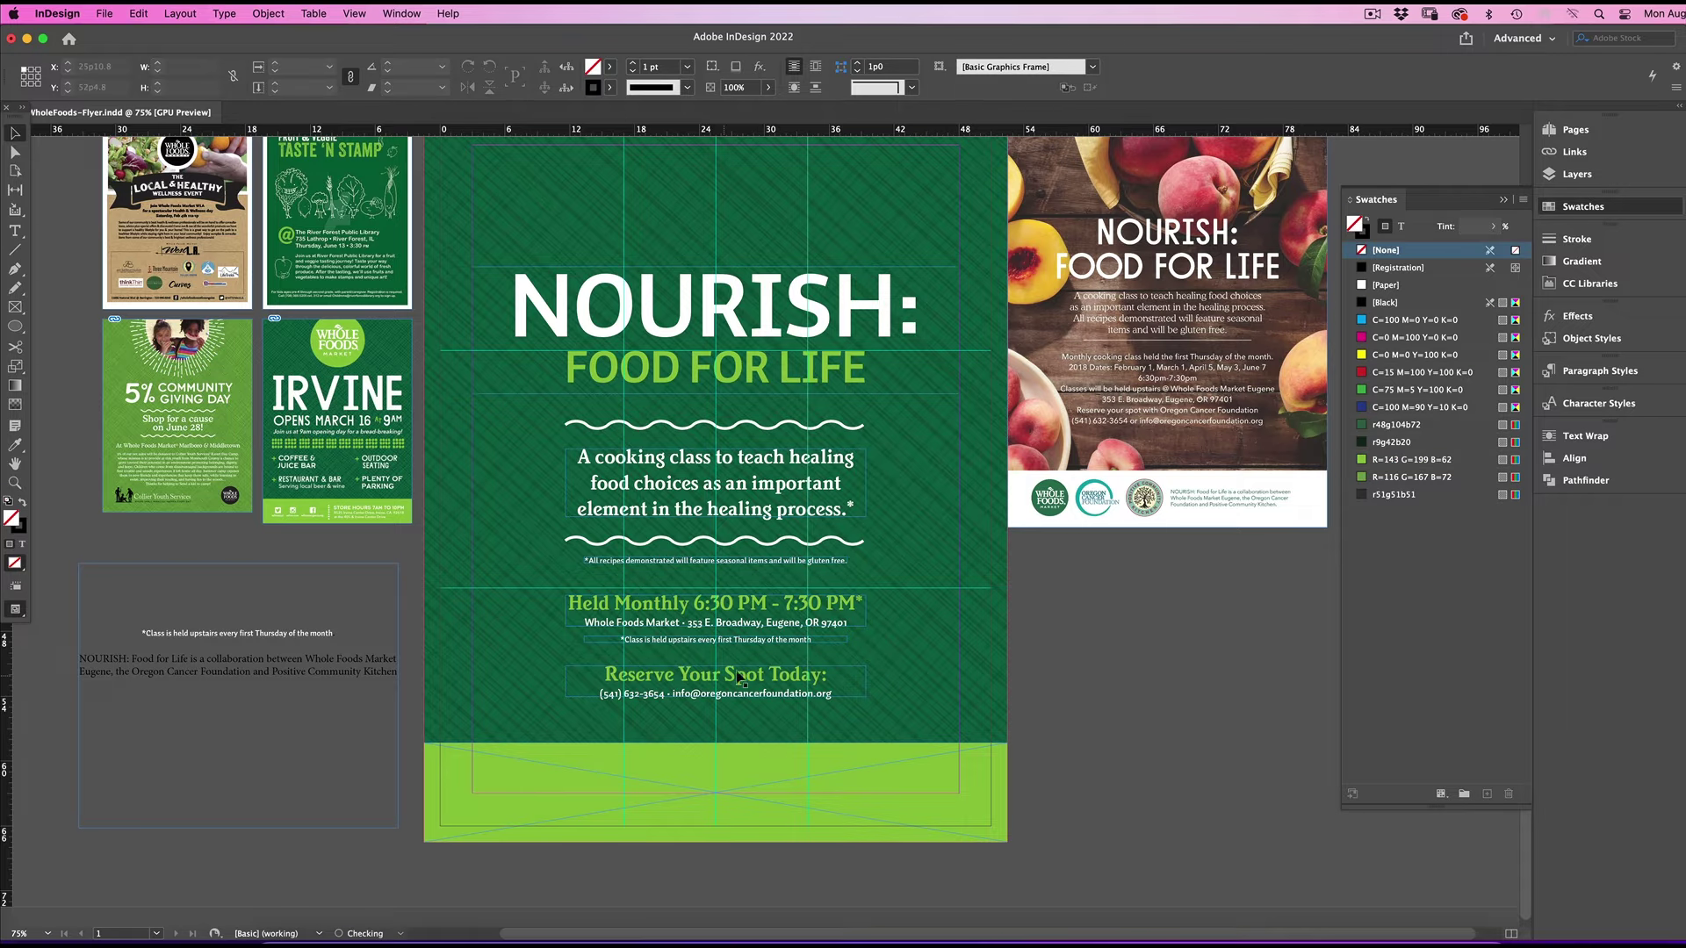
{"action": "key", "text": "w"}
{"action": "scroll", "coordinate": [929, 627], "scroll_direction": "up", "scroll_amount": 4}
{"action": "key", "text": "w"}
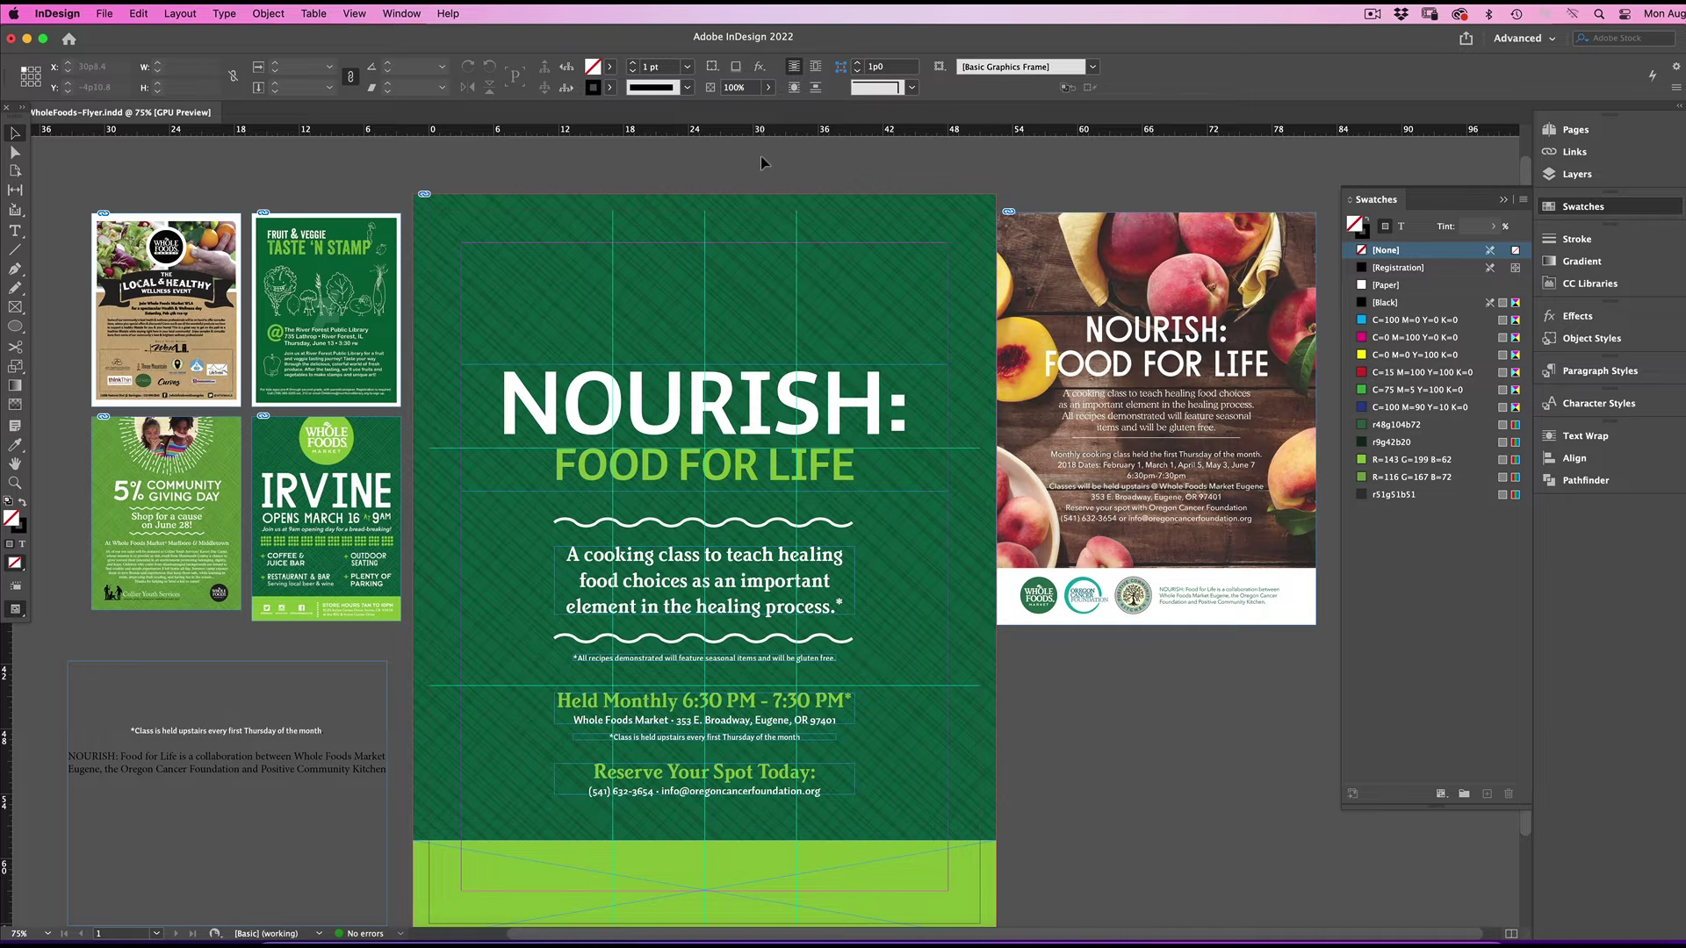
Open SunburstElement.ai from the Assets folder in Illustrator, copy the green sunburst artwork, and return to the InDesign flyer.
{"action": "left_click", "coordinate": [280, 938]}
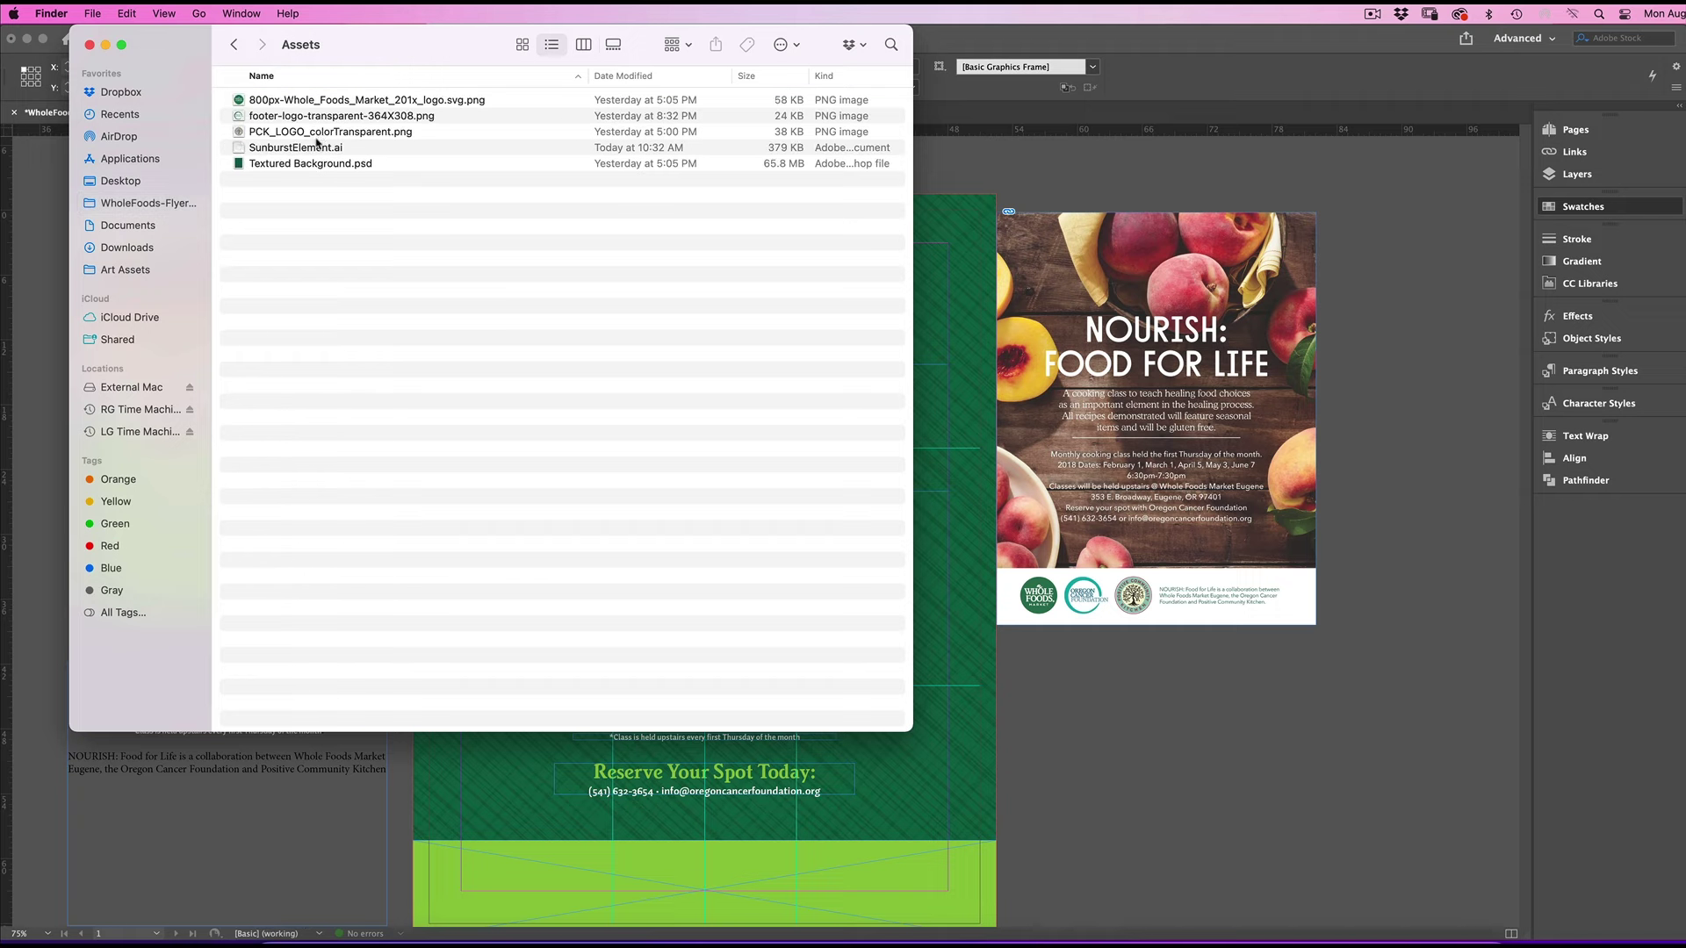
{"action": "double_click", "coordinate": [314, 148]}
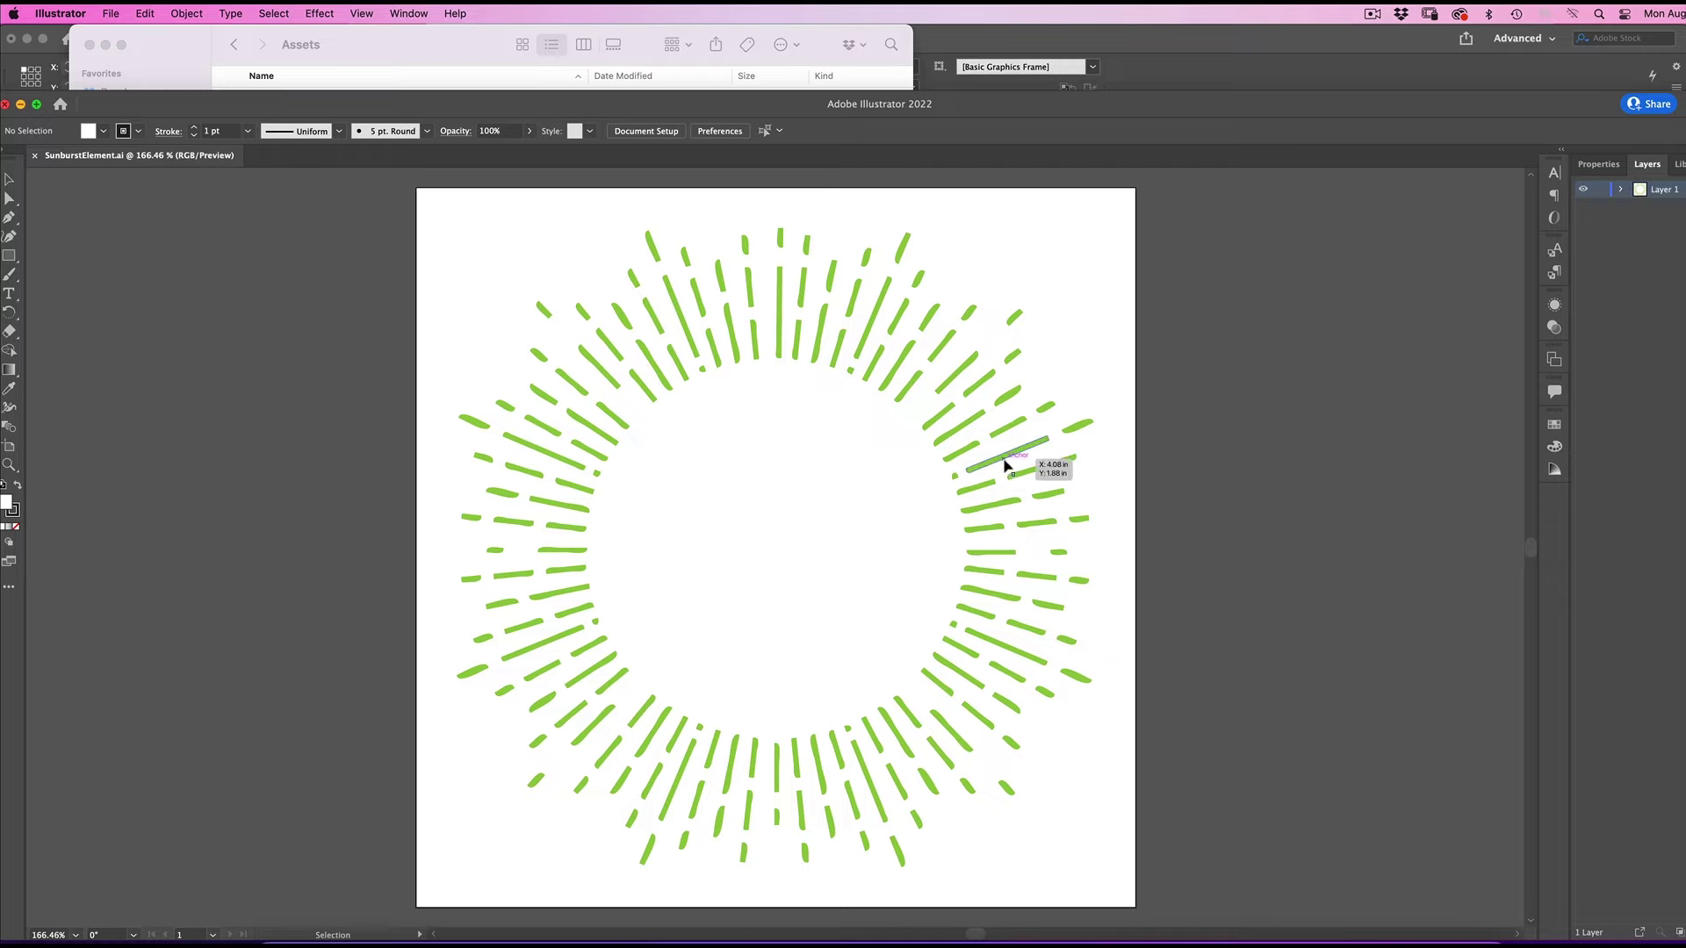
{"action": "left_click", "coordinate": [1005, 461]}
{"action": "left_click", "coordinate": [477, 940]}
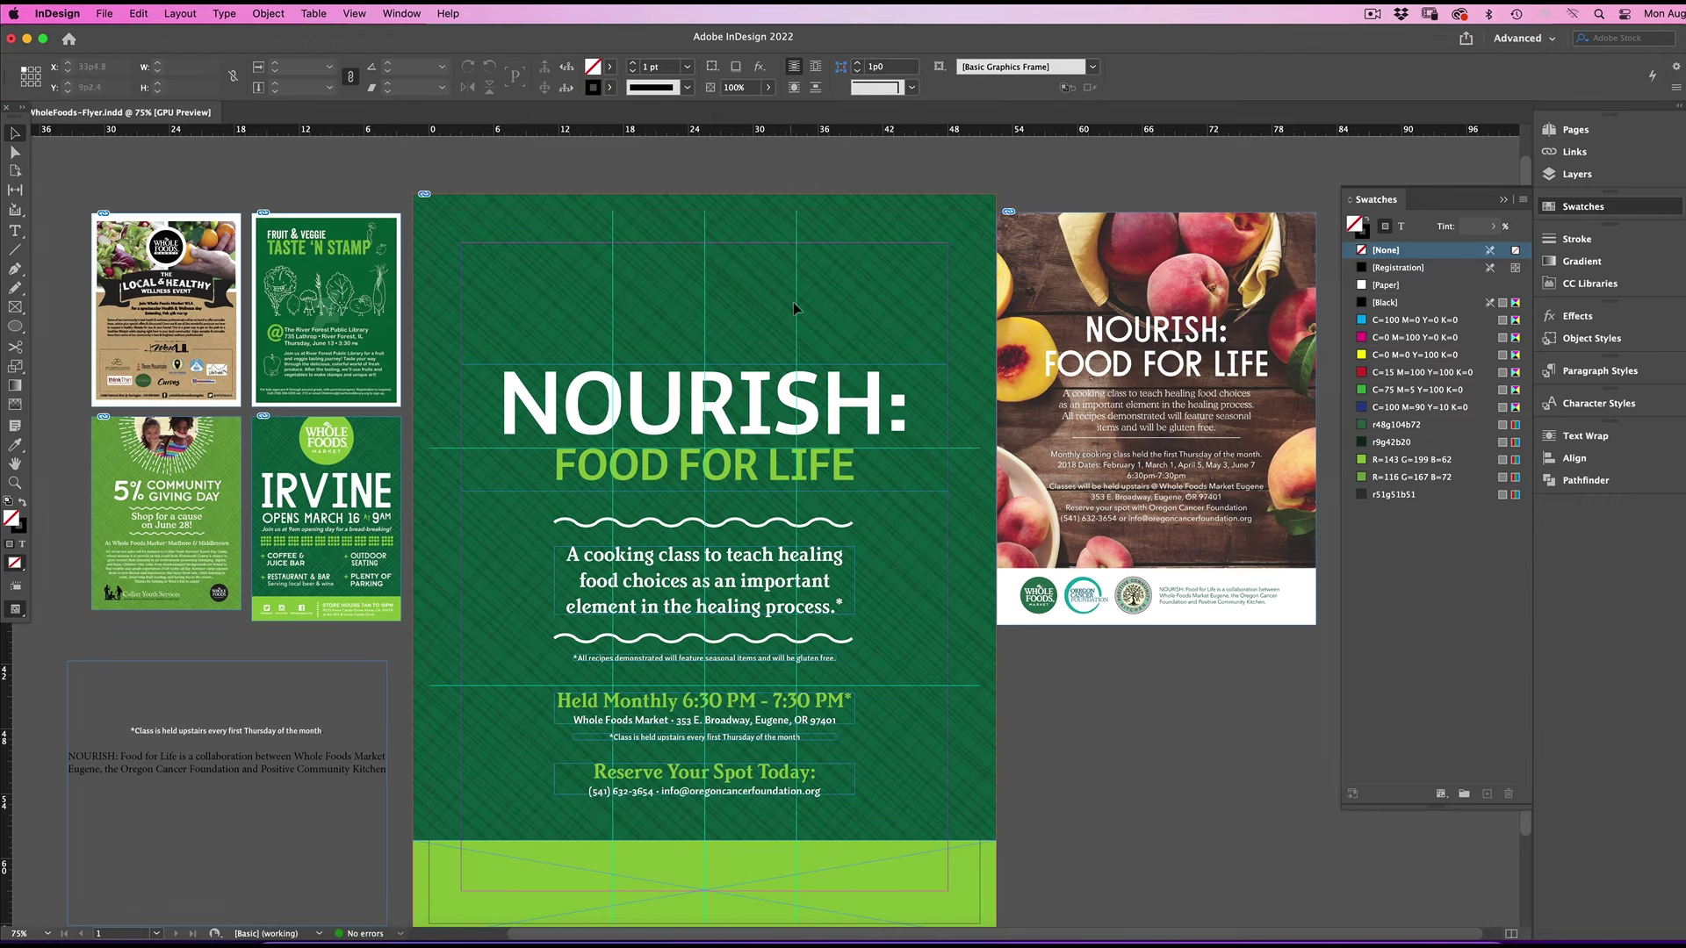
Paste the sunburst onto the Element layer and center it over the page's top edge above "NOURISH:".
{"action": "left_click", "coordinate": [1578, 174]}
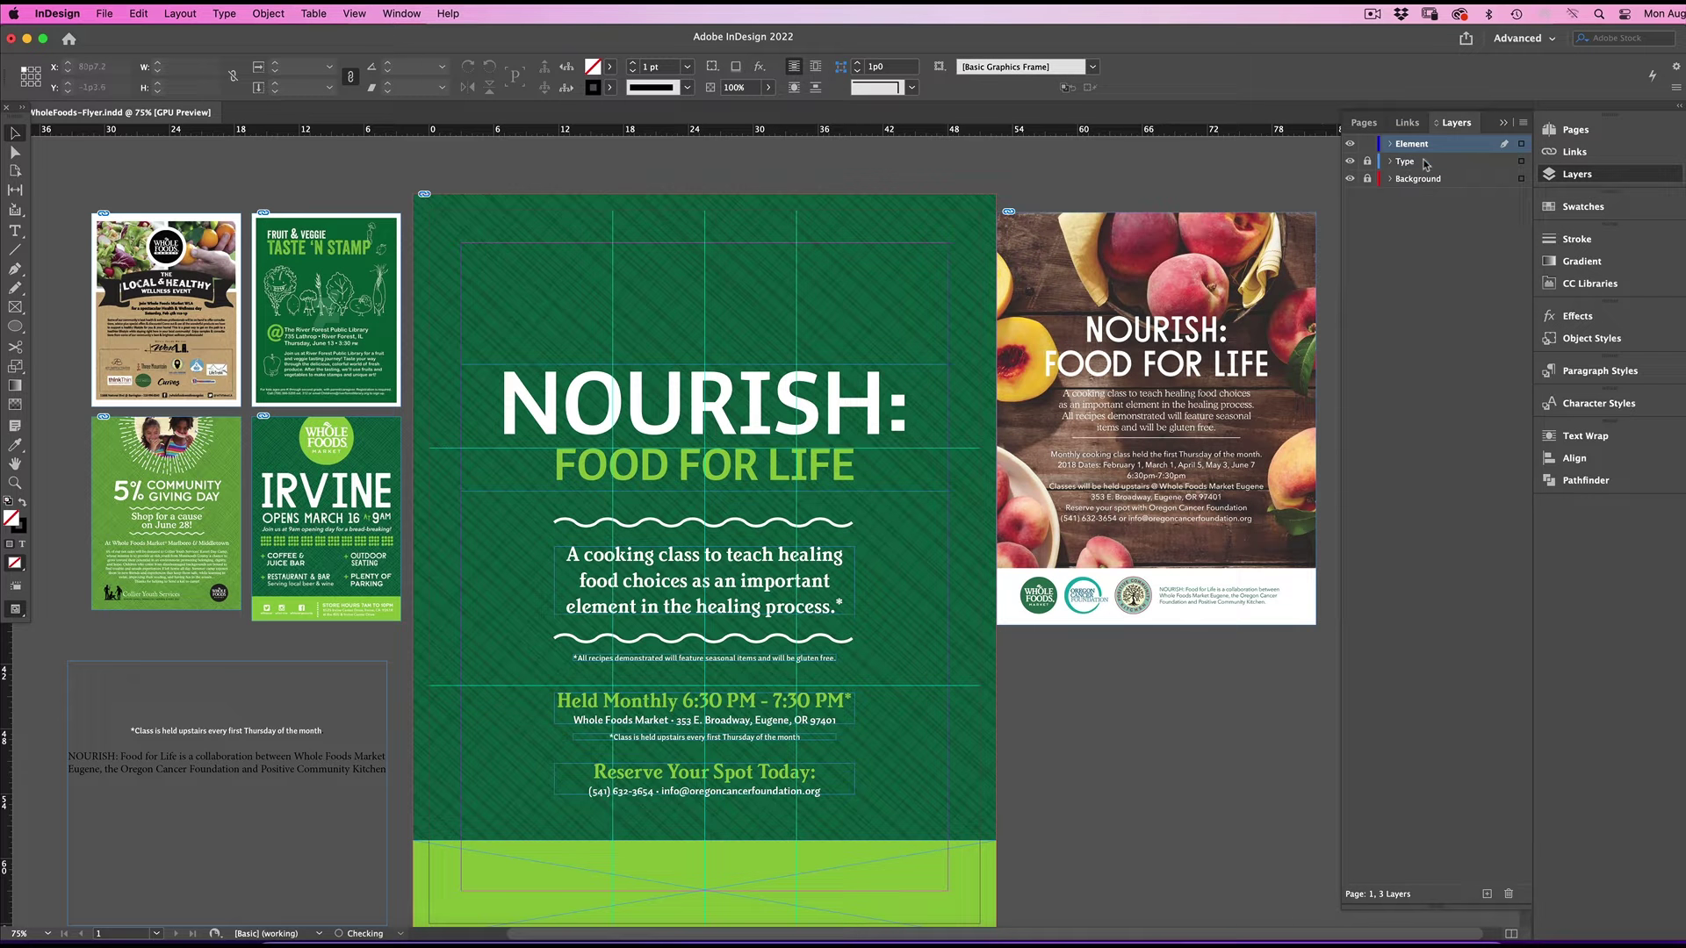
{"action": "key", "text": "super+v"}
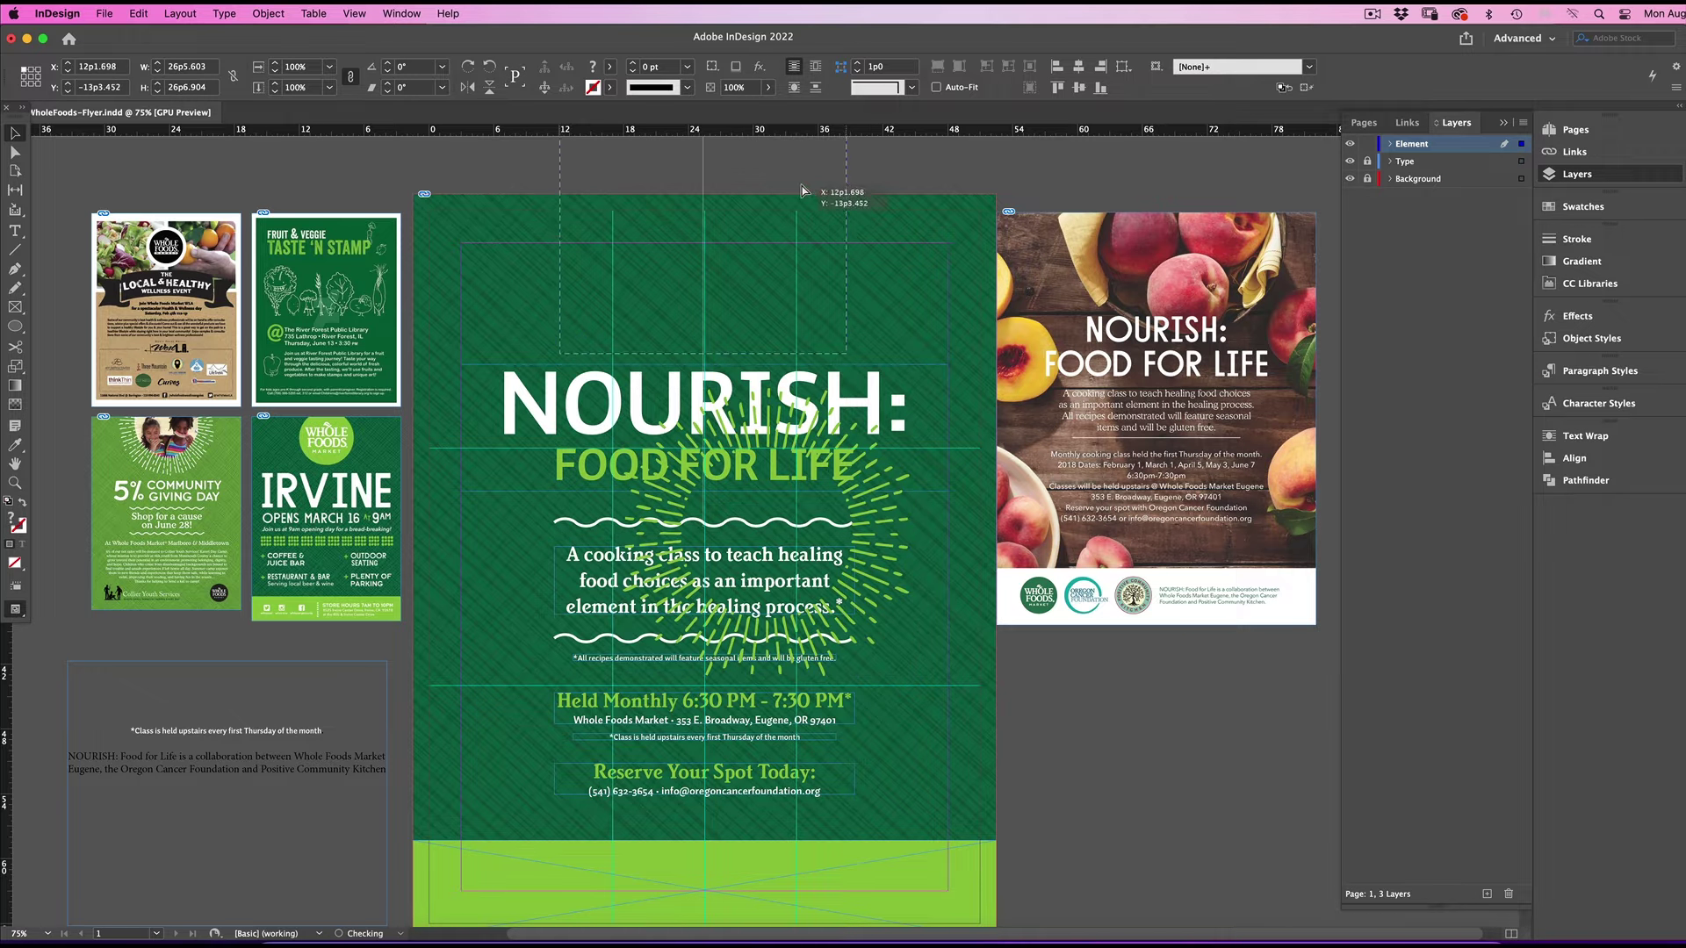
{"action": "left_click_drag", "start_coordinate": [802, 190], "coordinate": [810, 260]}
{"action": "key", "text": "w"}
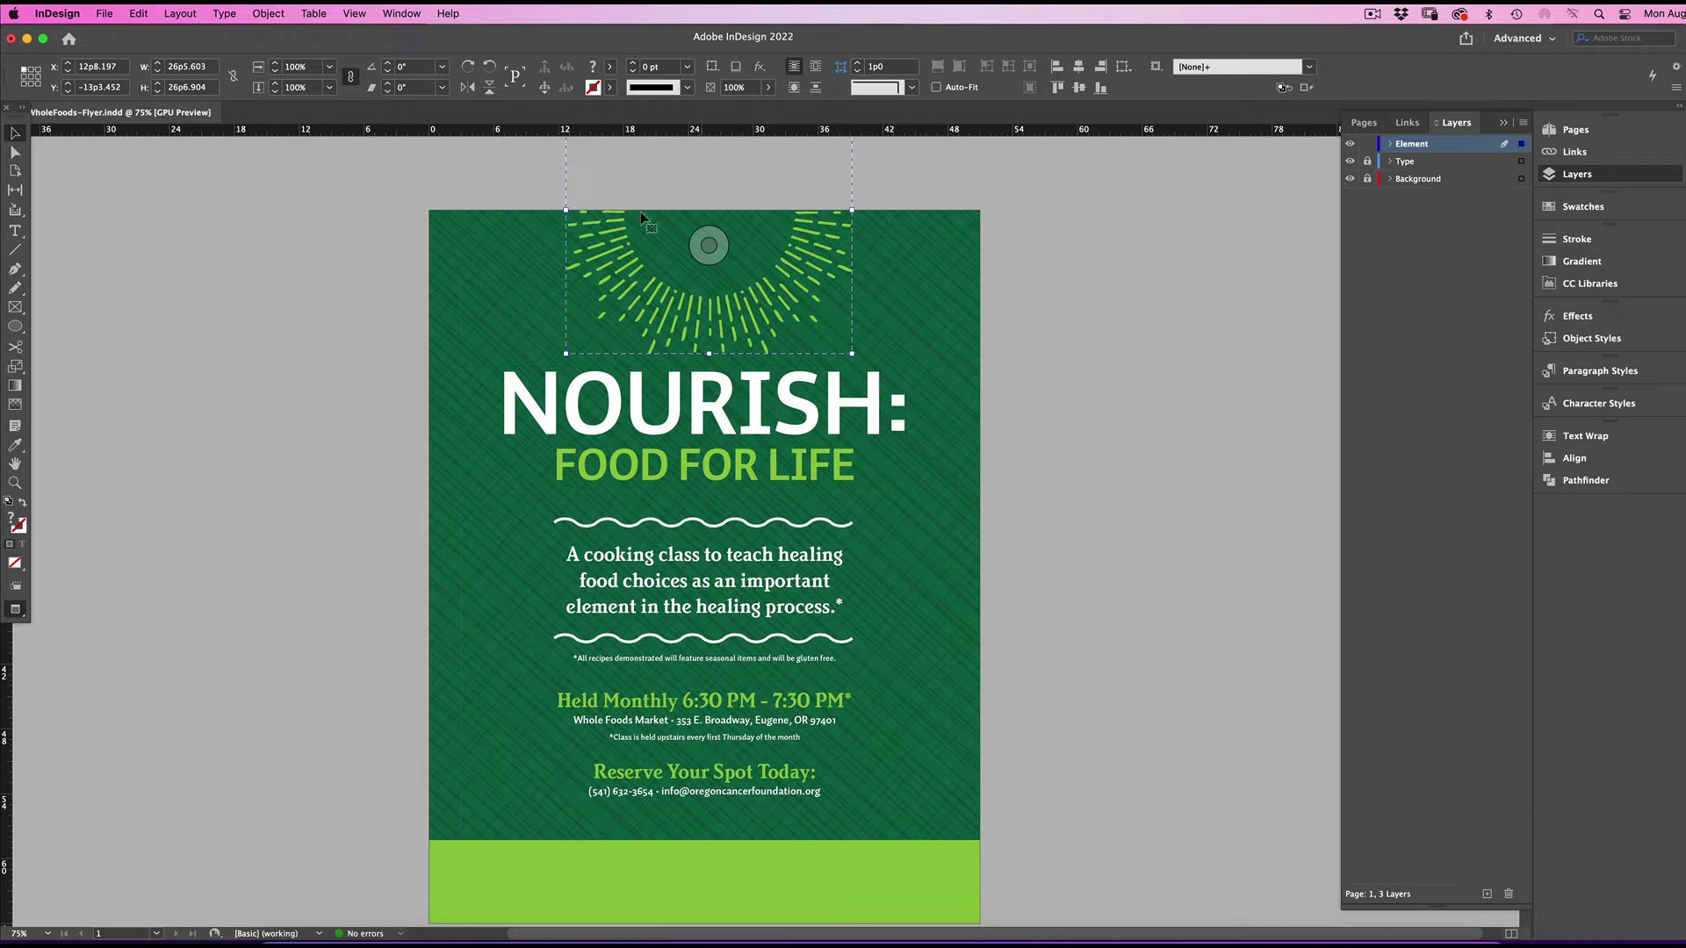
{"action": "left_click_drag", "start_coordinate": [826, 247], "coordinate": [822, 249]}
{"action": "key", "text": "w"}
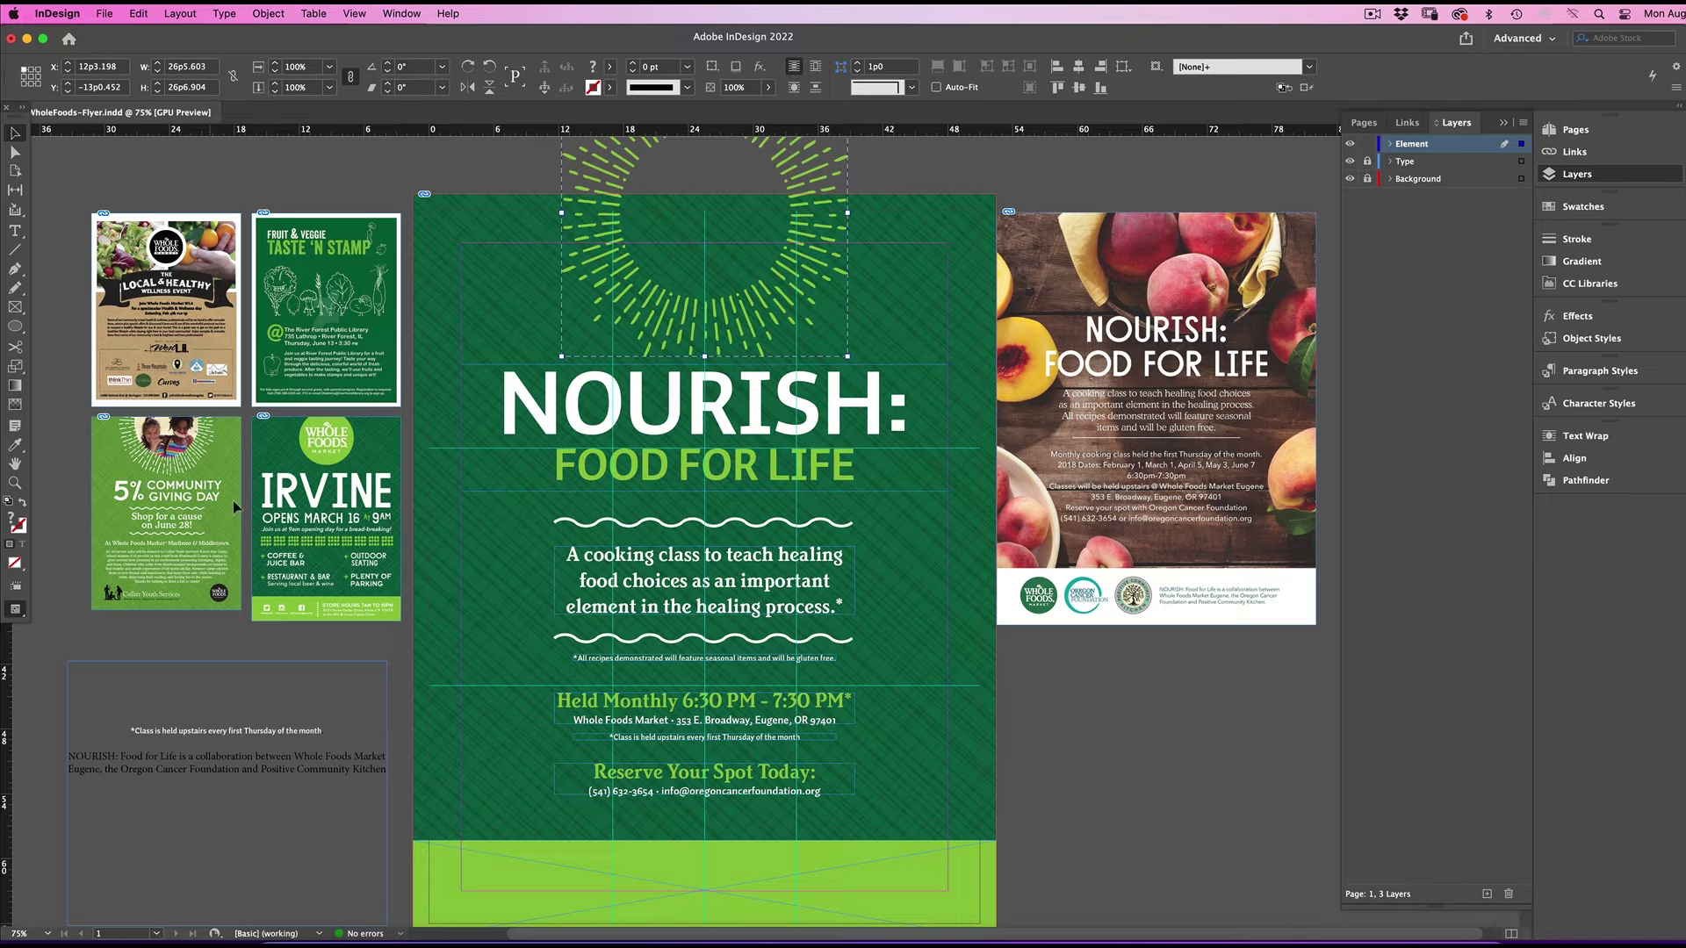
Draw a circular image frame about 14p6 across, centered inside the sunburst.
{"action": "left_click", "coordinate": [922, 176]}
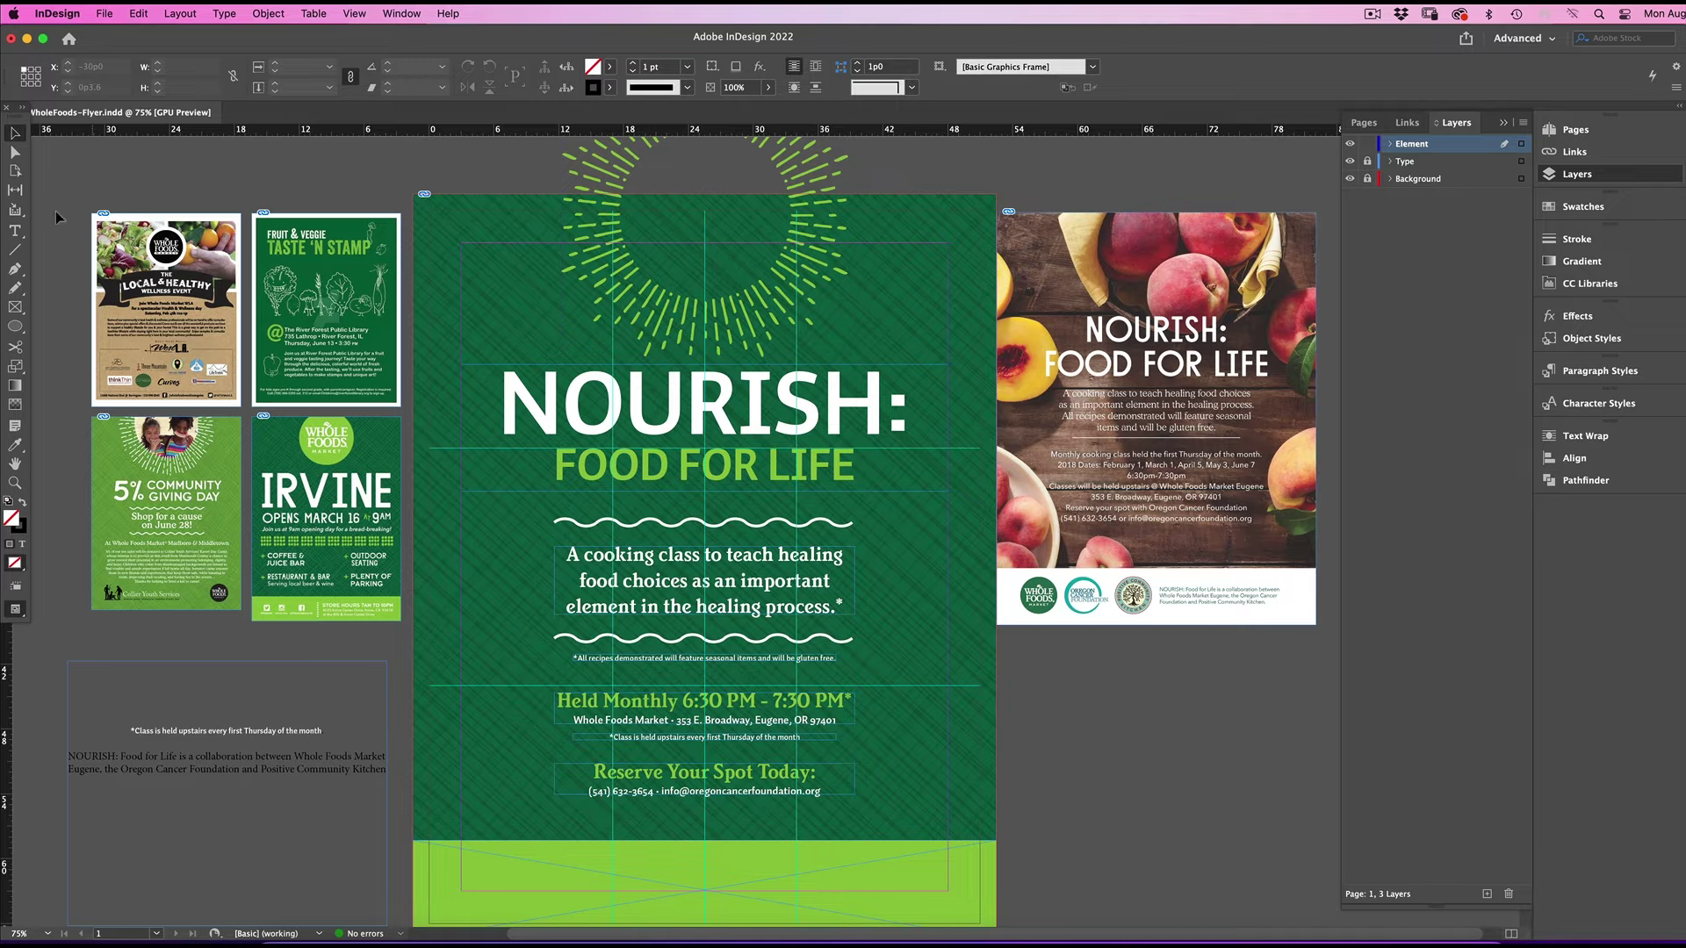
{"action": "left_click", "coordinate": [17, 309]}
{"action": "left_click", "coordinate": [88, 341]}
{"action": "left_click_drag", "start_coordinate": [643, 143], "coordinate": [745, 251]}
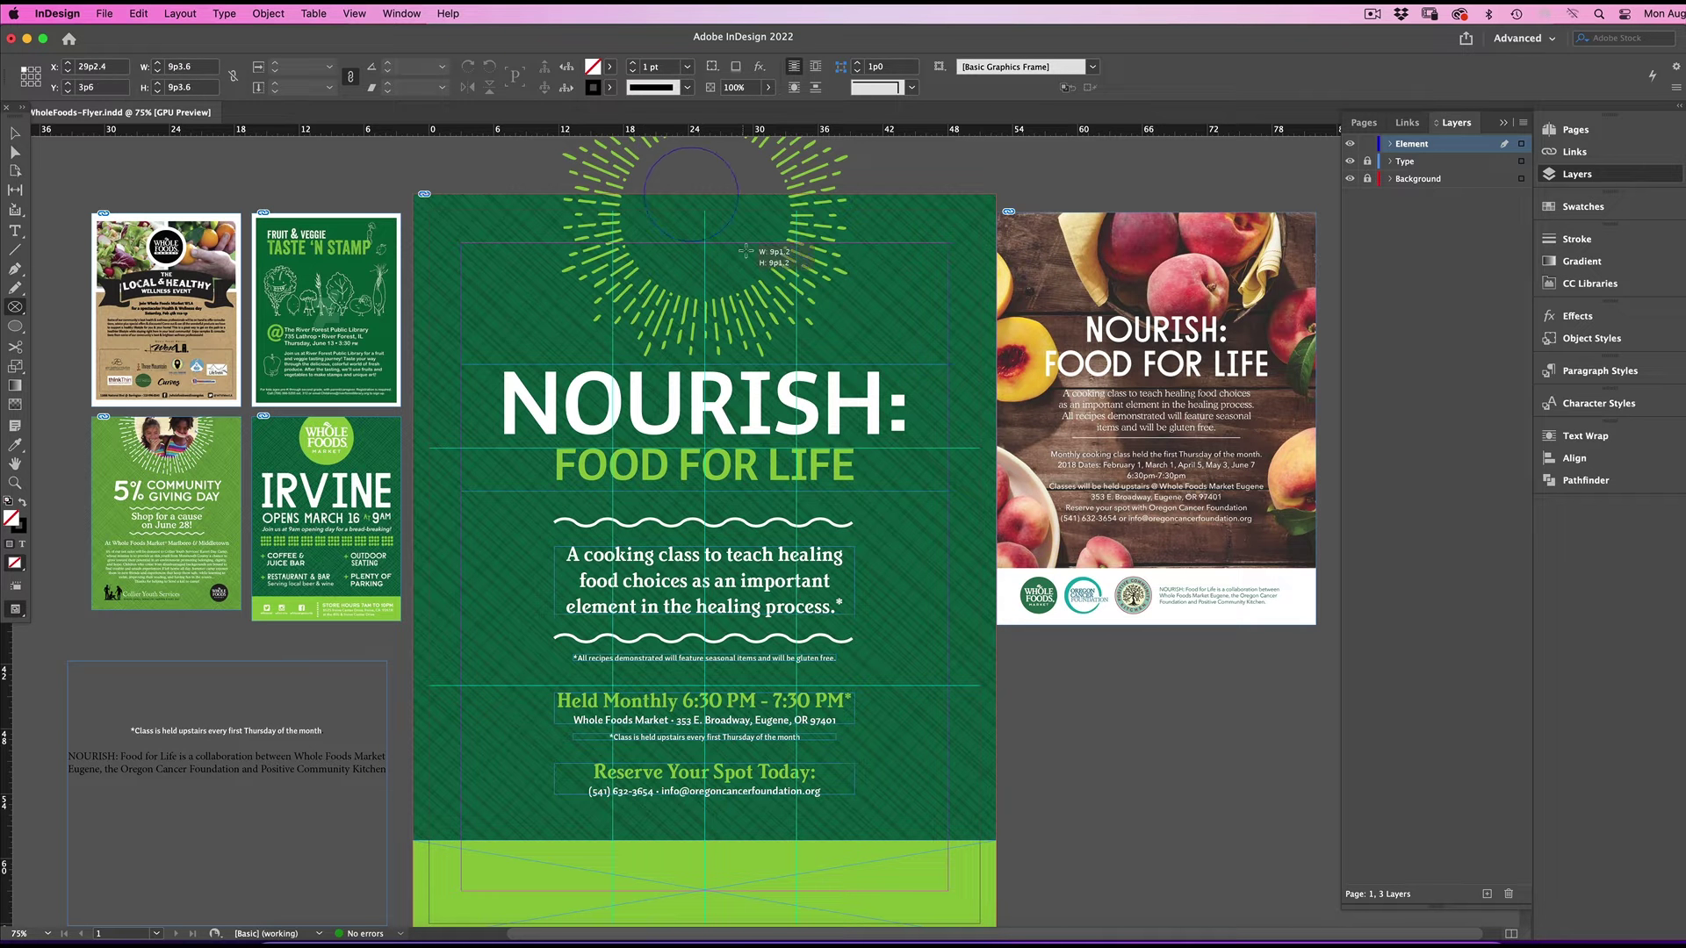
{"action": "left_click_drag", "start_coordinate": [799, 303], "coordinate": [801, 304]}
{"action": "key", "text": "v"}
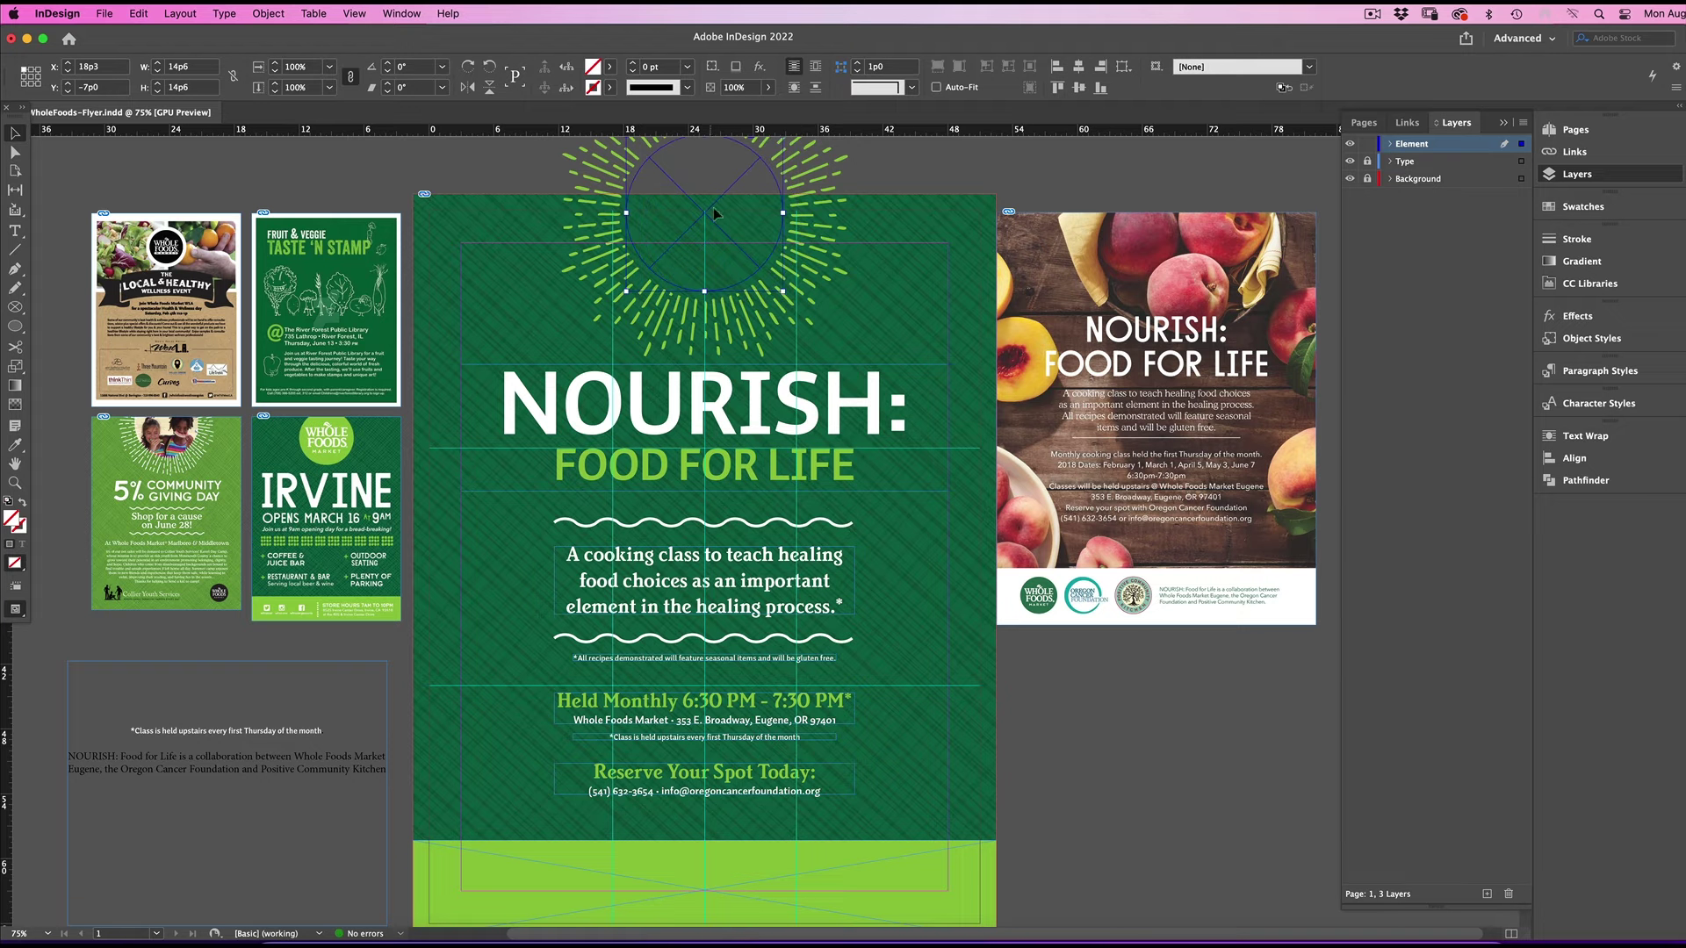
Place the Unsplash JPEG photo from the Assets folder into the circular frame.
{"action": "key", "text": "super+d"}
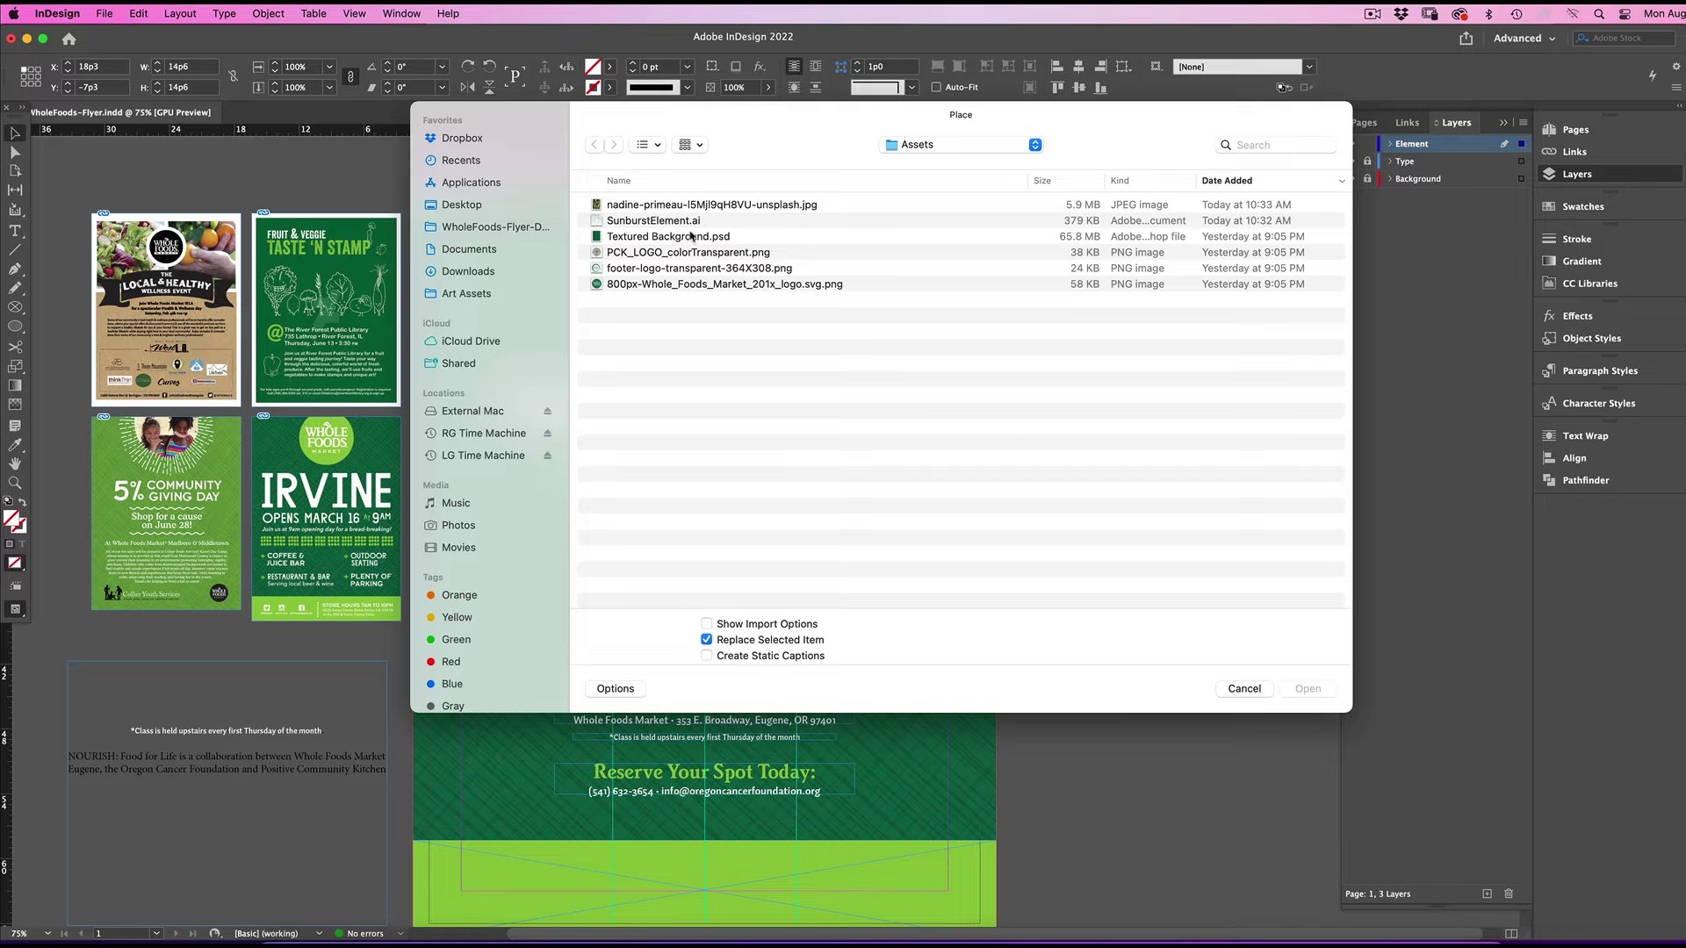
{"action": "left_click", "coordinate": [692, 210]}
{"action": "double_click", "coordinate": [692, 212]}
Fit the photo proportionally in the circle, enlarge and reposition it so the sliced green vegetables fill the frame, and preview the flyer.
{"action": "right_click", "coordinate": [747, 235]}
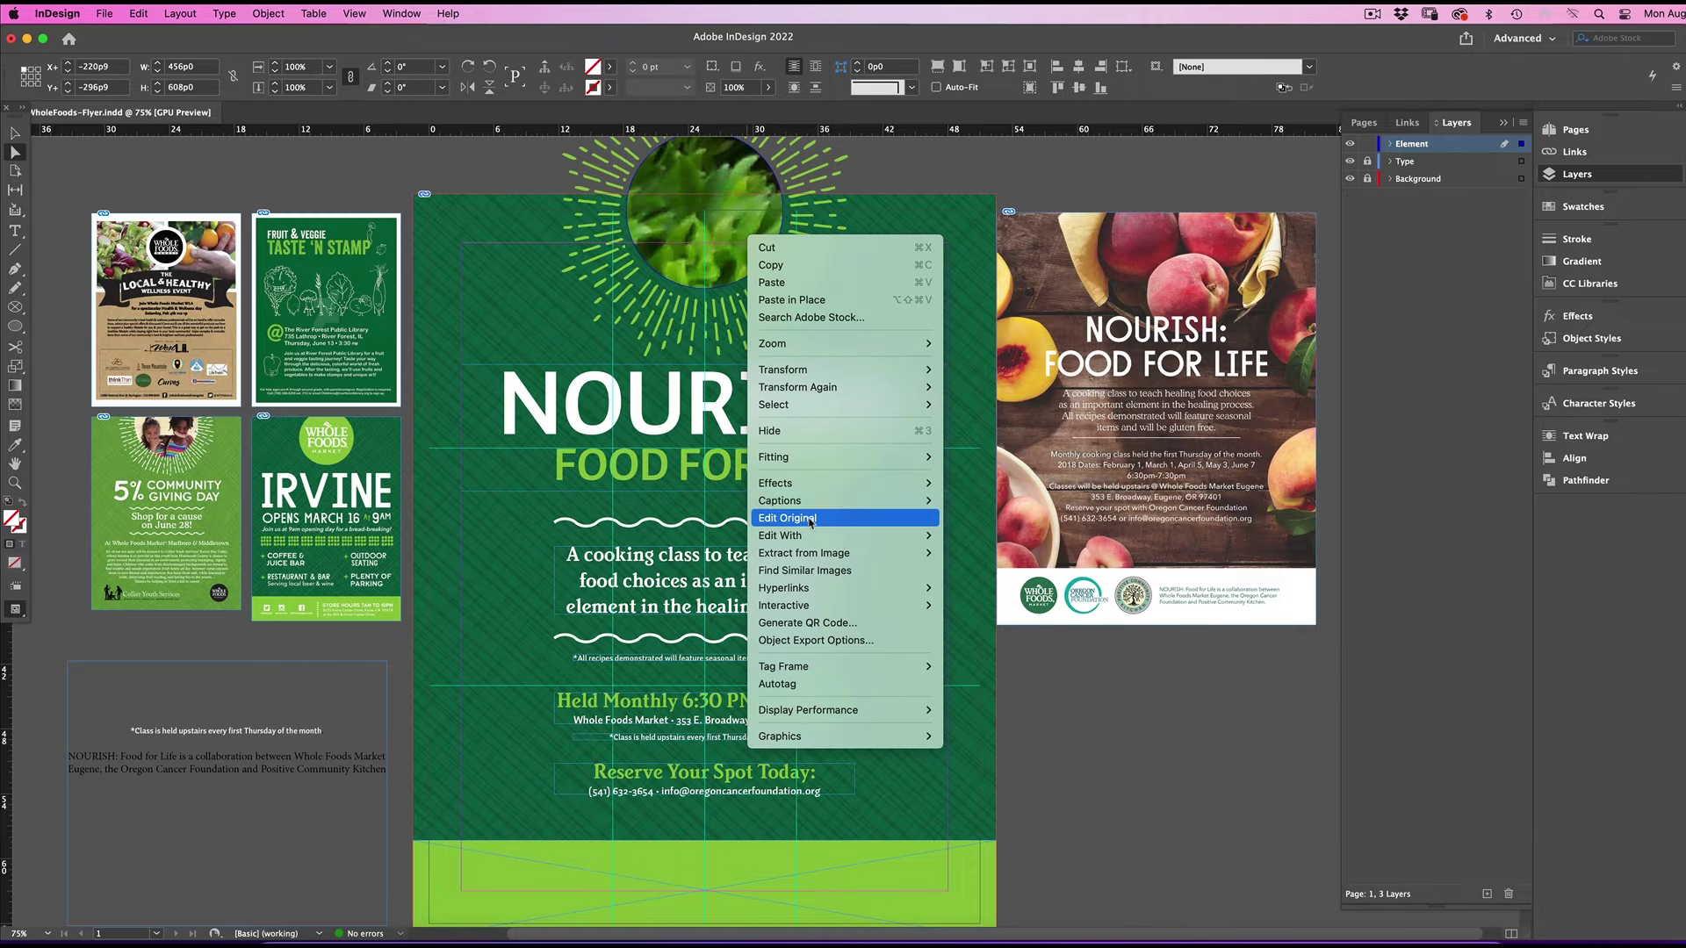
{"action": "mouse_move", "coordinate": [835, 456]}
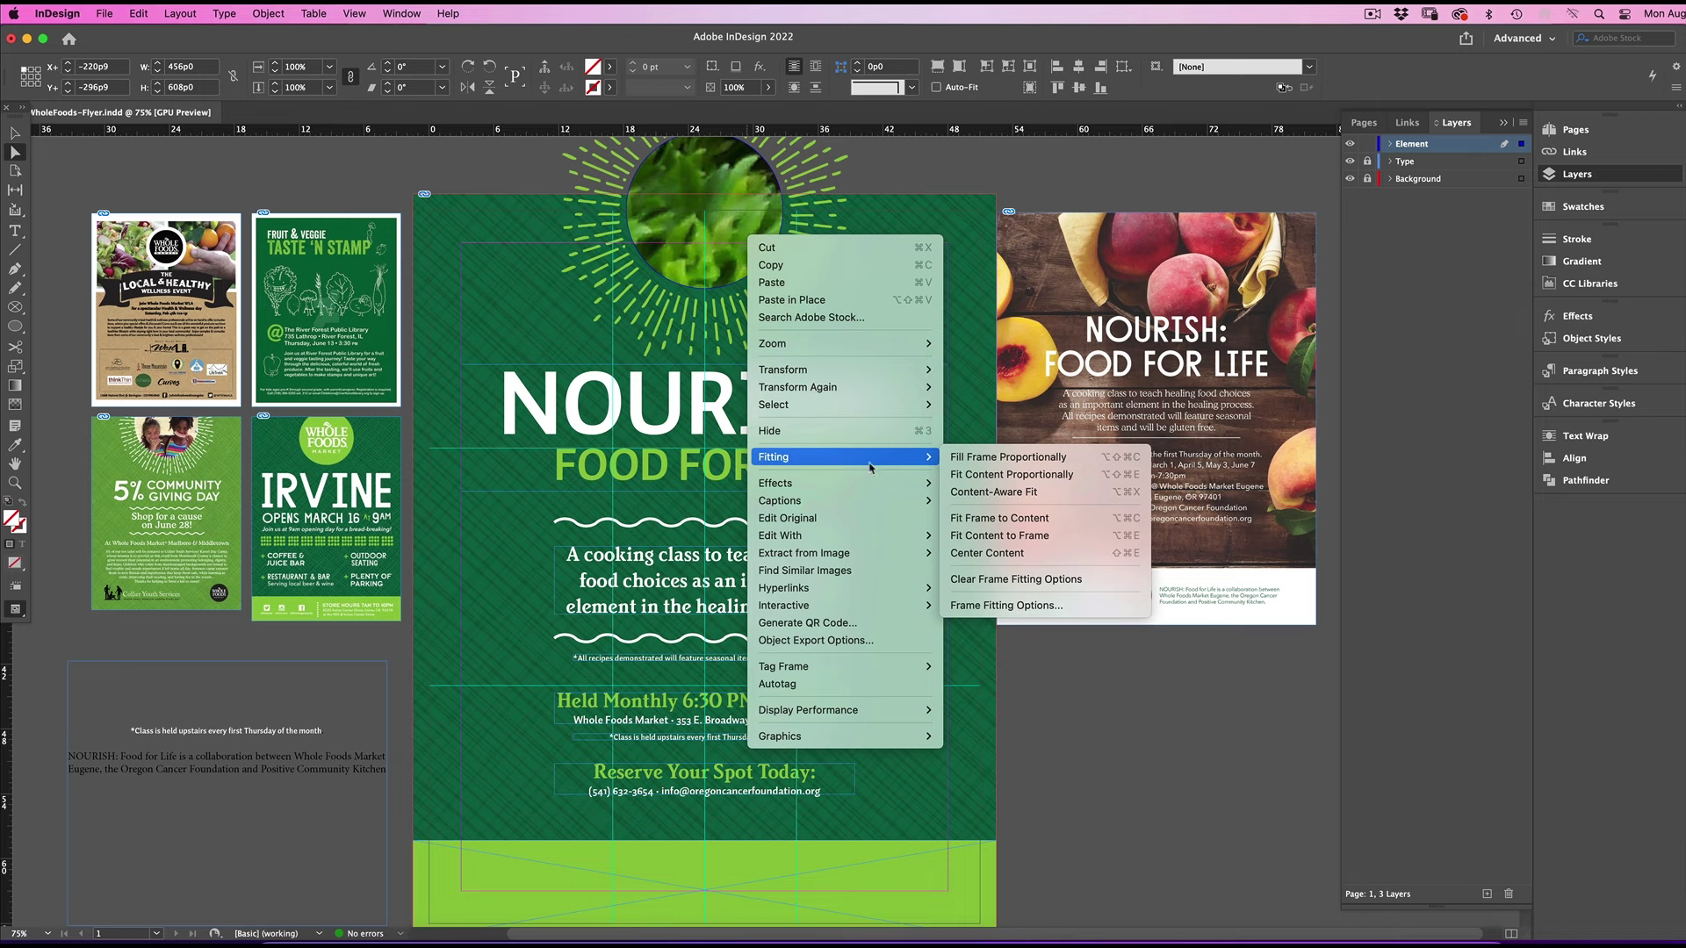
{"action": "left_click", "coordinate": [1037, 479]}
{"action": "left_click_drag", "start_coordinate": [693, 286], "coordinate": [705, 406]}
{"action": "mouse_move", "coordinate": [729, 217]}
{"action": "left_mouse_down"}
{"action": "mouse_move", "coordinate": [788, 192]}
{"action": "mouse_move", "coordinate": [748, 209]}
{"action": "left_mouse_up"}
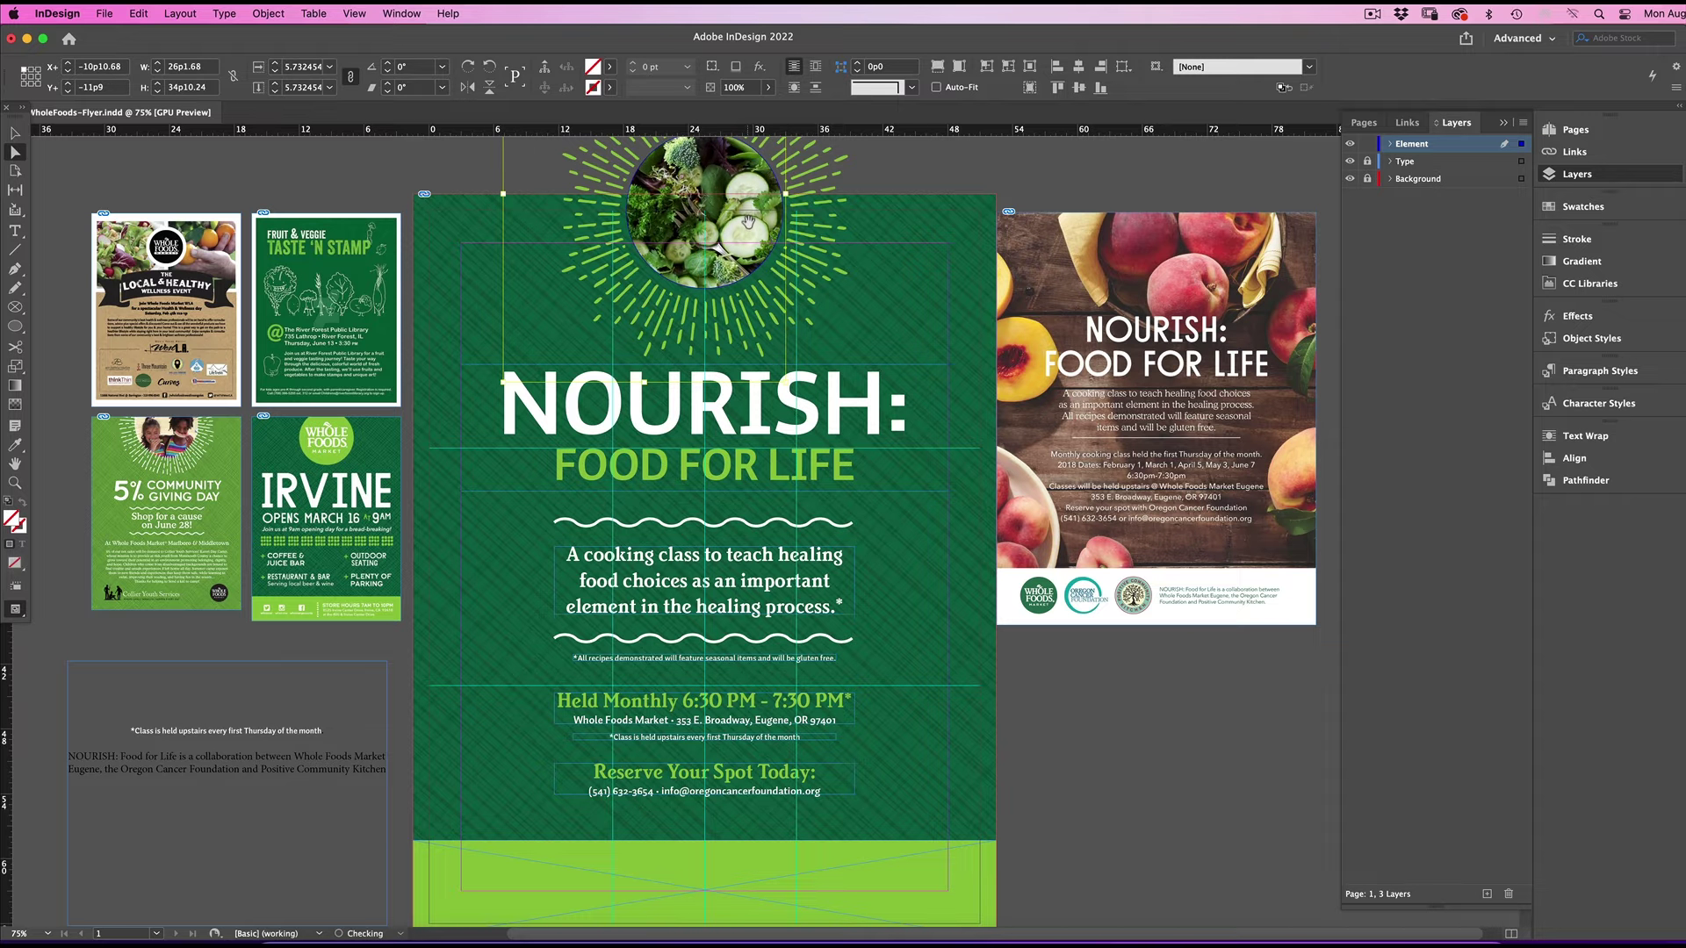
{"action": "left_click", "coordinate": [1041, 173]}
{"action": "key", "text": "w"}
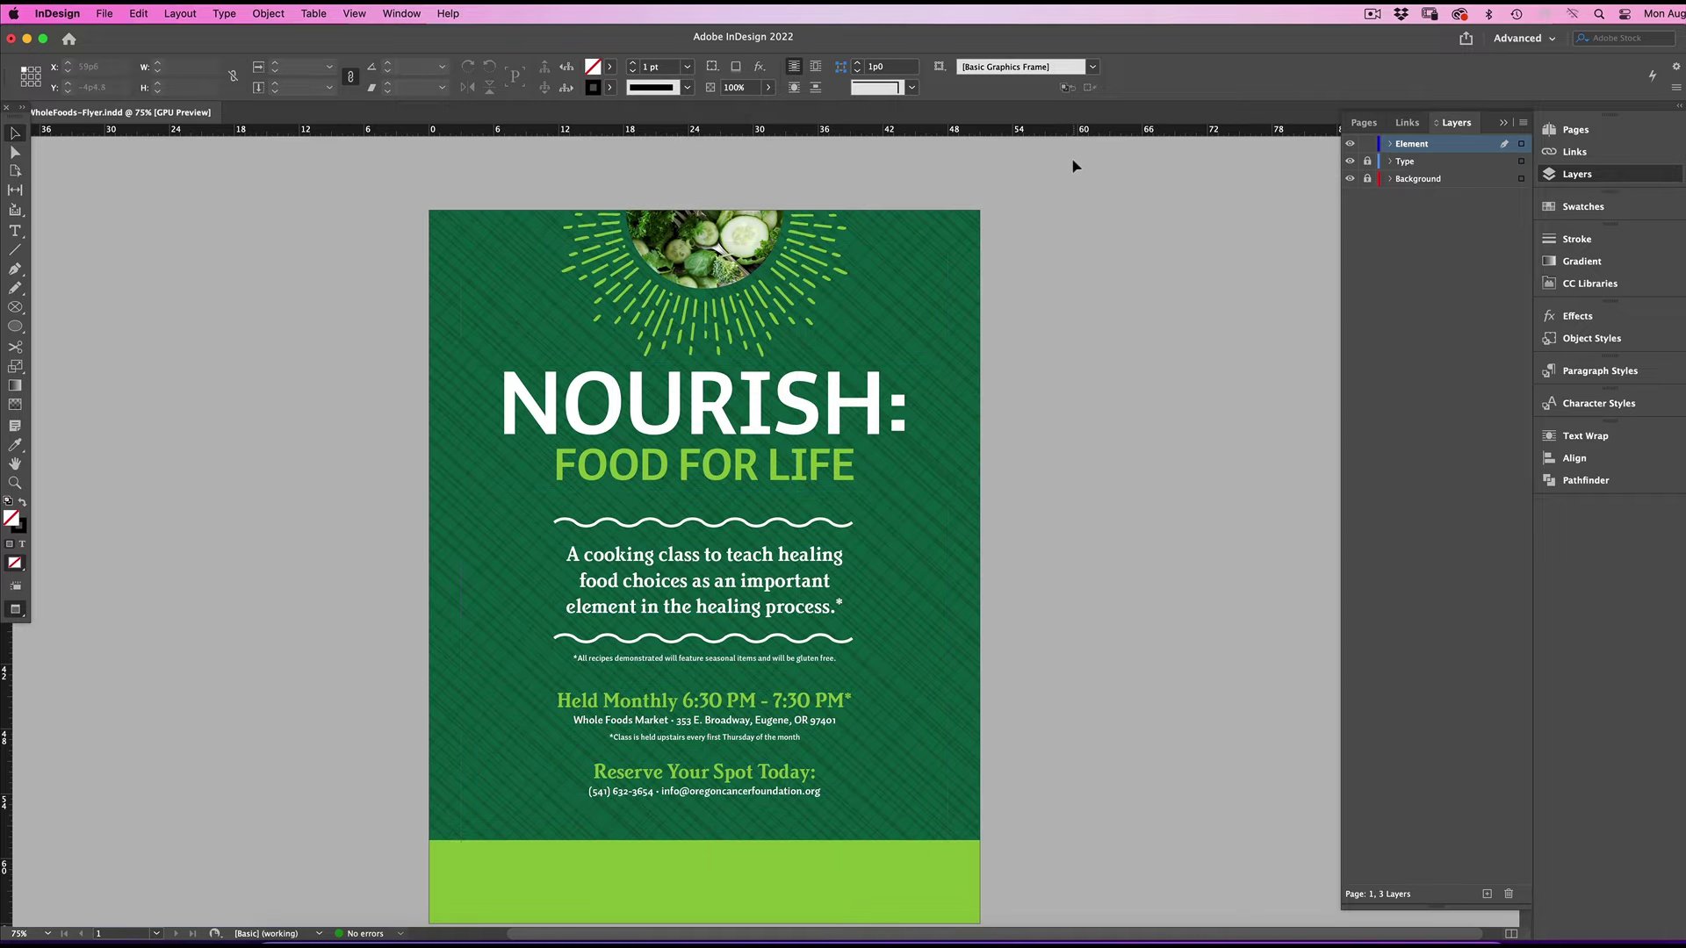
{"action": "key", "text": "w"}
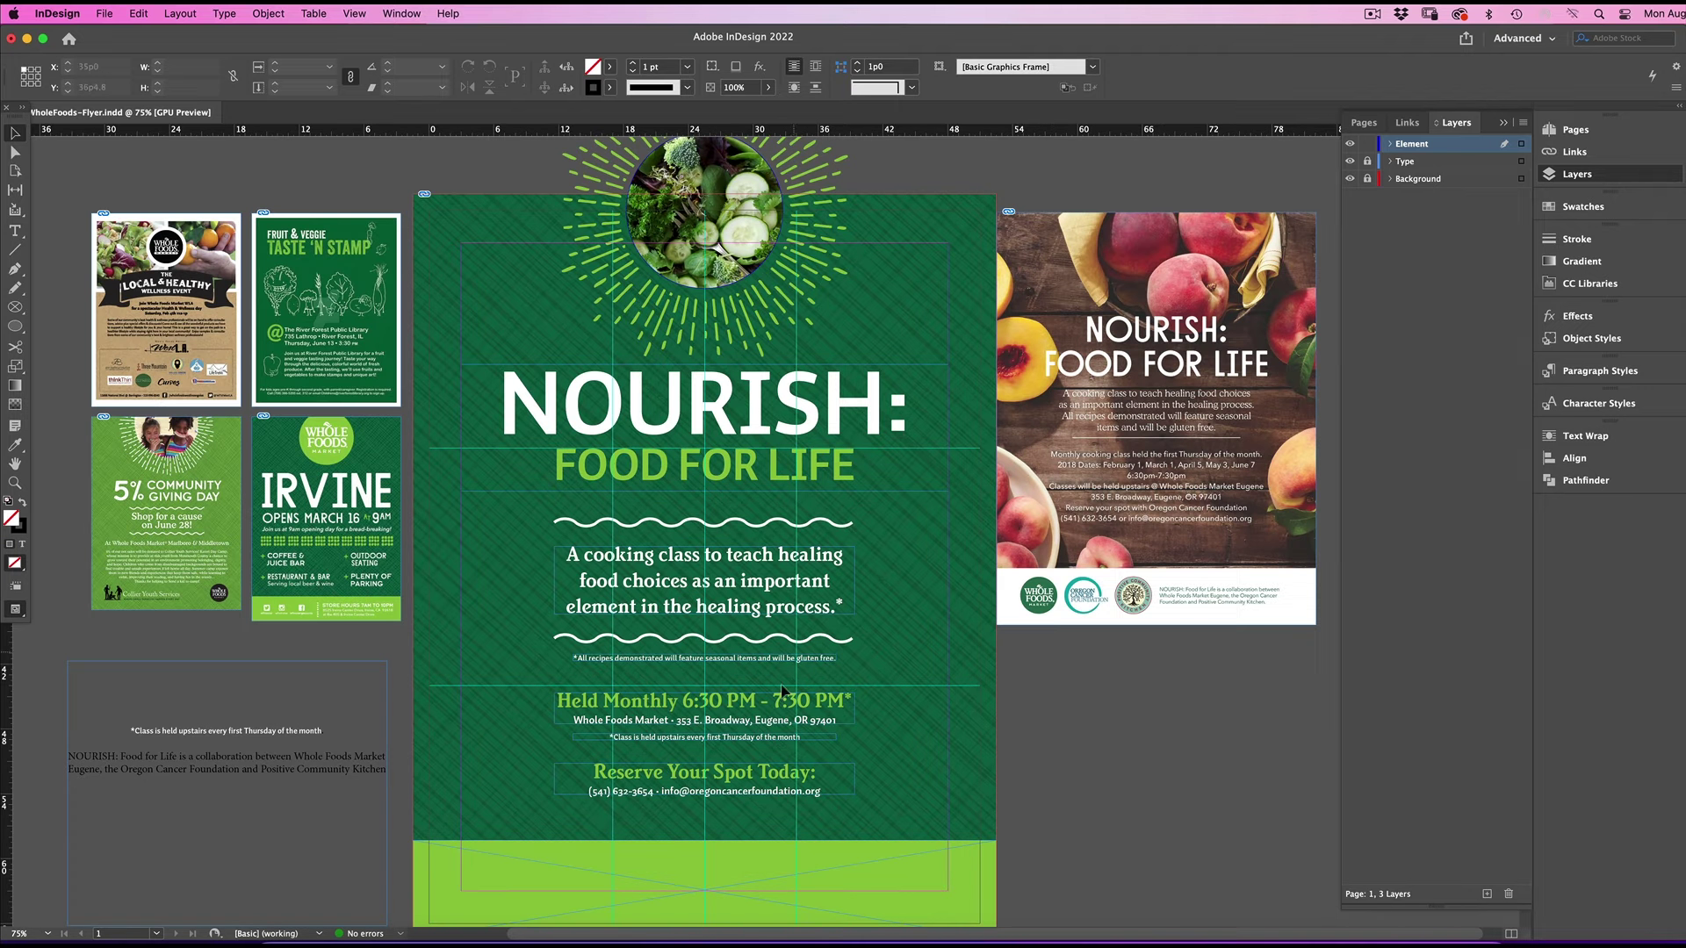
Unlock the Type layer, lock the Element layer, and shift the "NOURISH: FOOD FOR LIFE" title slightly down.
{"action": "left_click", "coordinate": [1366, 163]}
{"action": "left_click", "coordinate": [1368, 144]}
{"action": "left_click", "coordinate": [762, 470]}
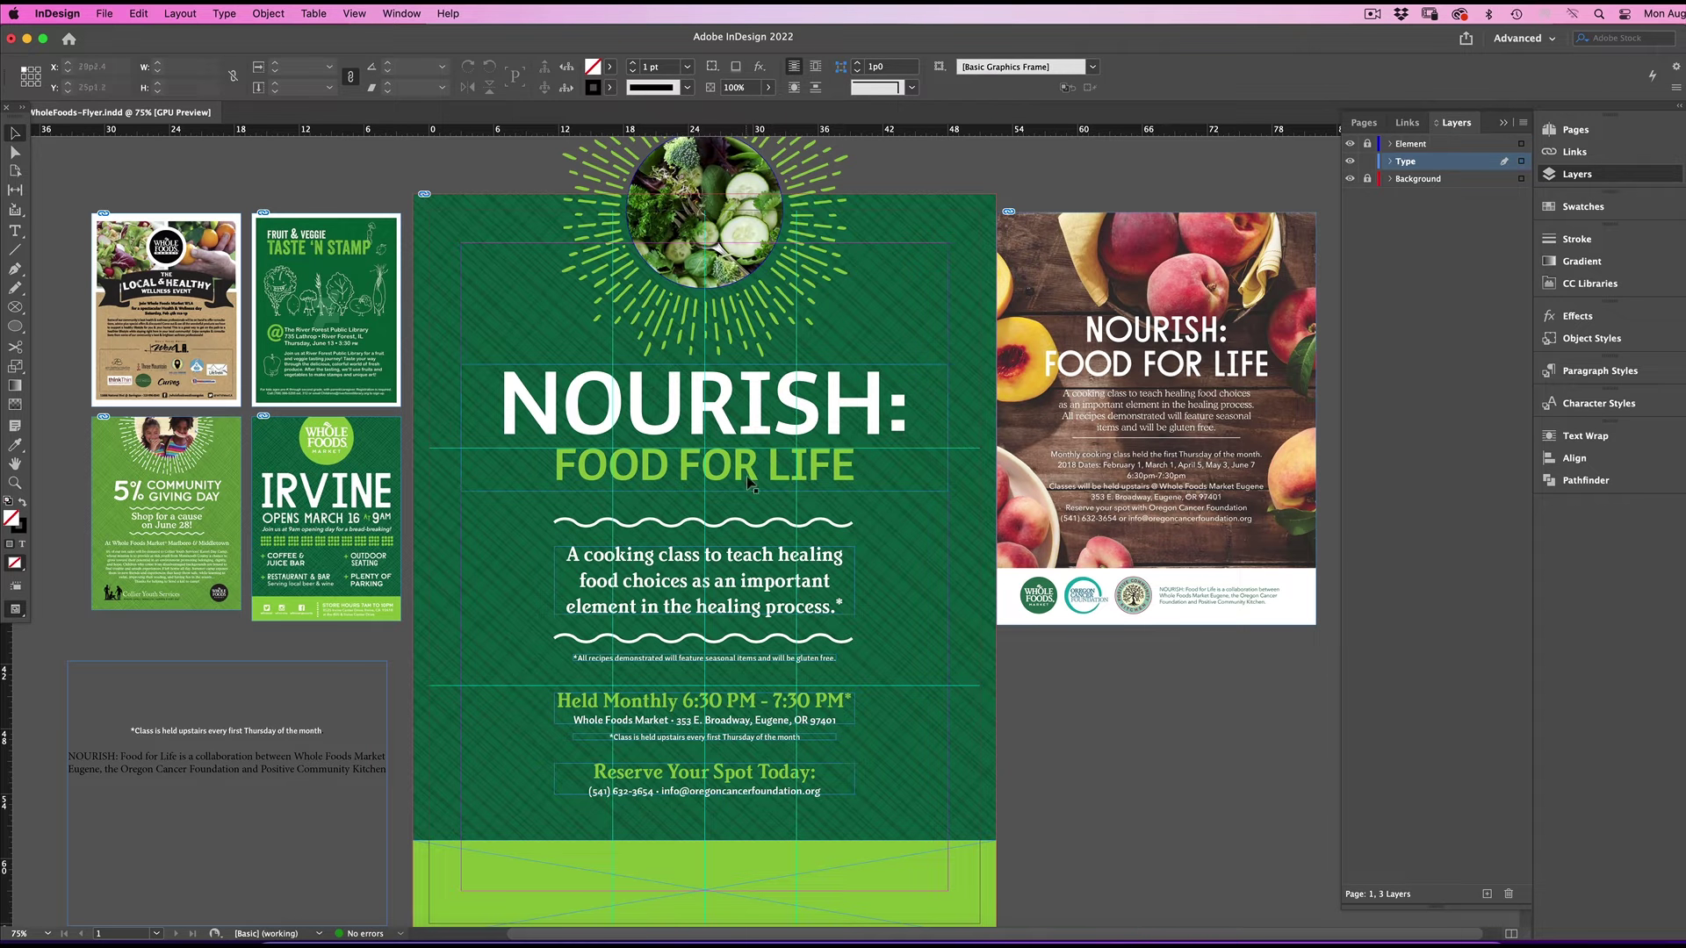
{"action": "left_click_drag", "start_coordinate": [704, 491], "coordinate": [775, 461]}
Shift the wavy lines, cooking class text and event details slightly down to balance the spacing, checking it in preview.
{"action": "left_click", "coordinate": [755, 525]}
{"action": "left_click", "coordinate": [1031, 662]}
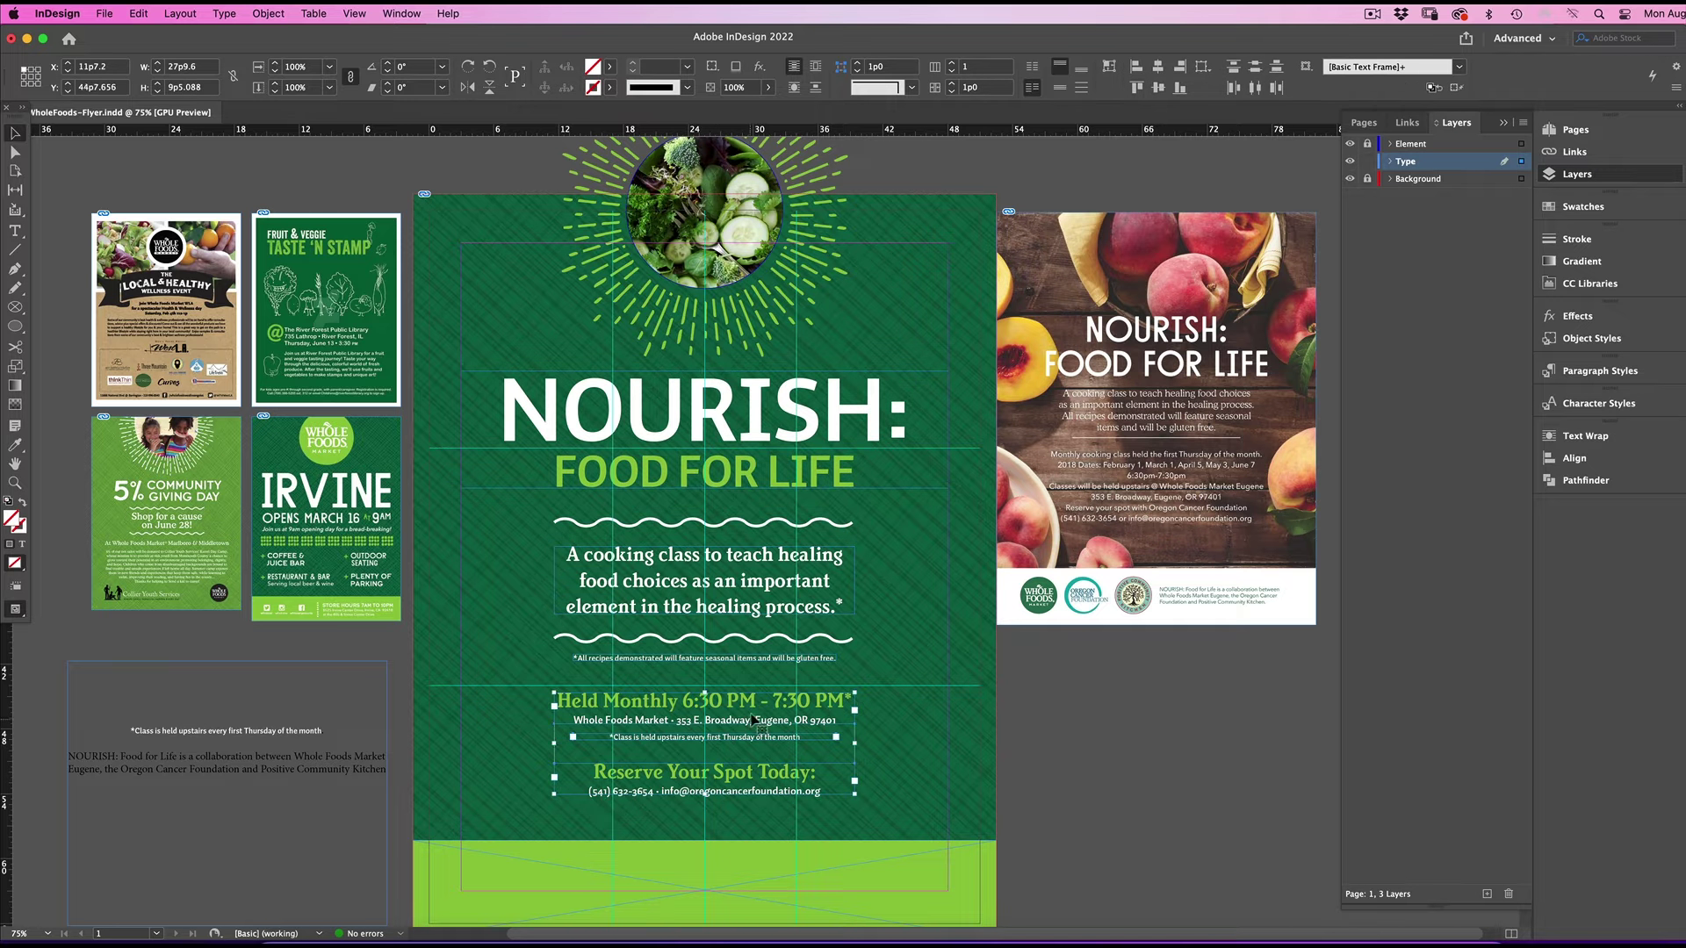
{"action": "key", "text": "w"}
{"action": "left_click", "coordinate": [793, 803]}
{"action": "left_click_drag", "start_coordinate": [792, 803], "coordinate": [792, 798]}
{"action": "left_click", "coordinate": [1105, 757]}
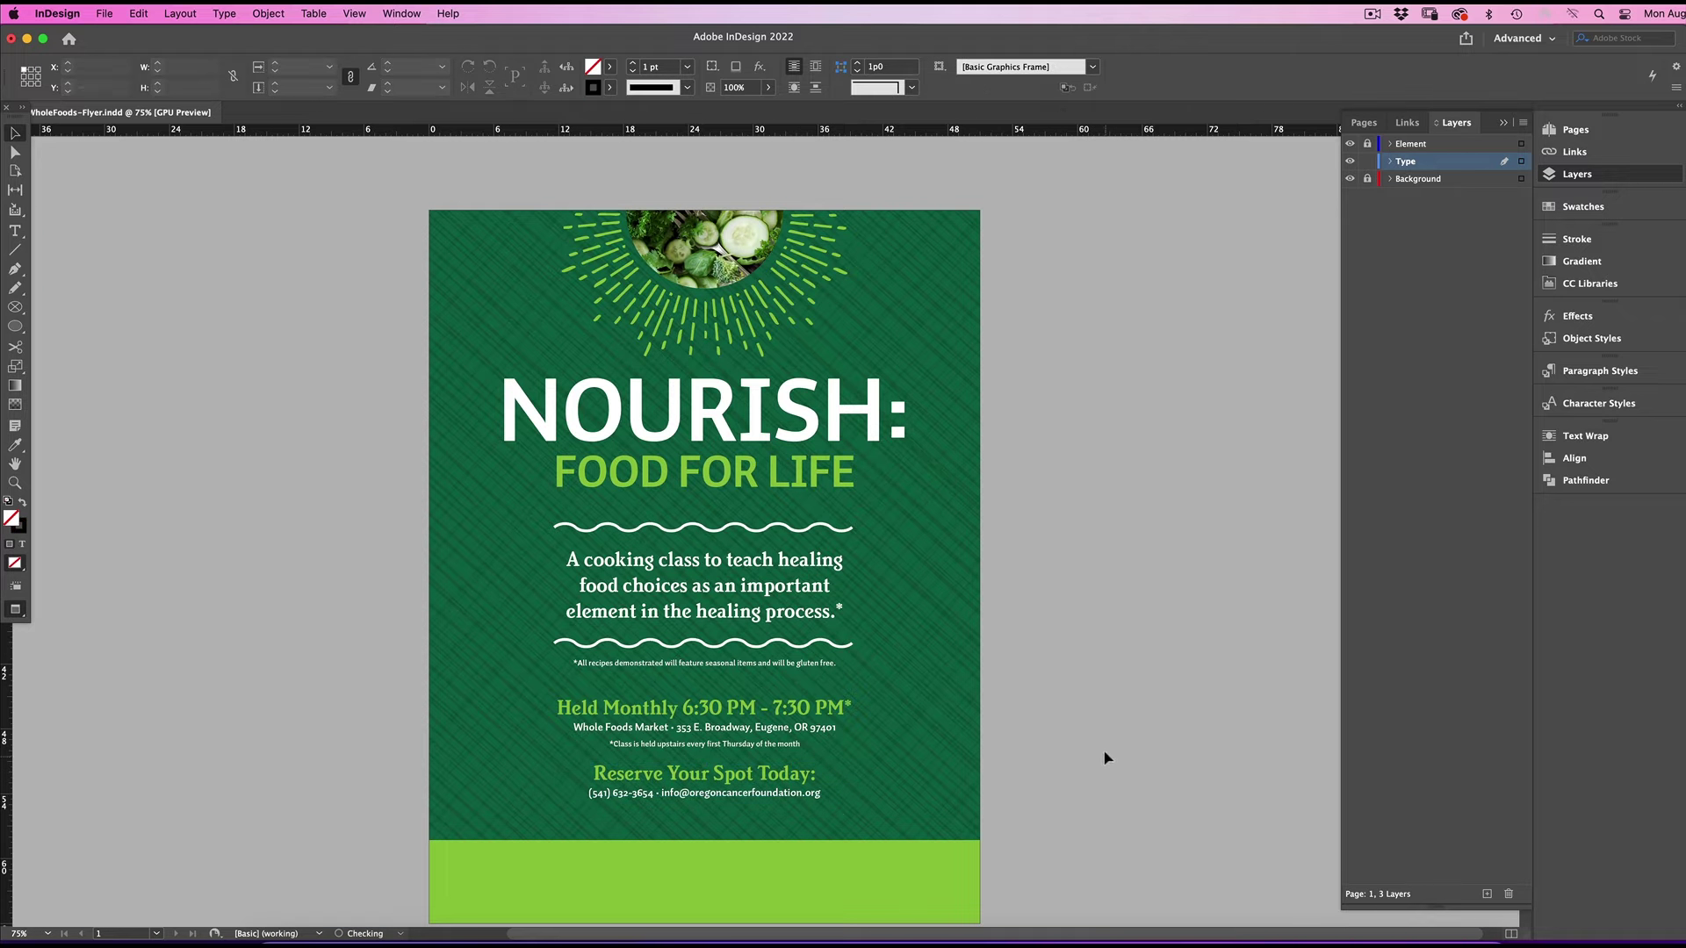
Draw a rectangular spacer frame about 9p10.8 by 3p1.6 below the sunburst and shift the title slightly down to its edge.
{"action": "left_click_drag", "start_coordinate": [15, 308], "coordinate": [83, 324]}
{"action": "mouse_move", "coordinate": [682, 357]}
{"action": "left_mouse_down"}
{"action": "mouse_move", "coordinate": [784, 373]}
{"action": "mouse_move", "coordinate": [790, 402]}
{"action": "left_mouse_up"}
{"action": "key", "text": "v"}
{"action": "mouse_move", "coordinate": [735, 402]}
{"action": "left_mouse_down"}
{"action": "mouse_move", "coordinate": [734, 387]}
{"action": "mouse_move", "coordinate": [733, 429]}
{"action": "left_mouse_up"}
{"action": "key", "text": "w"}
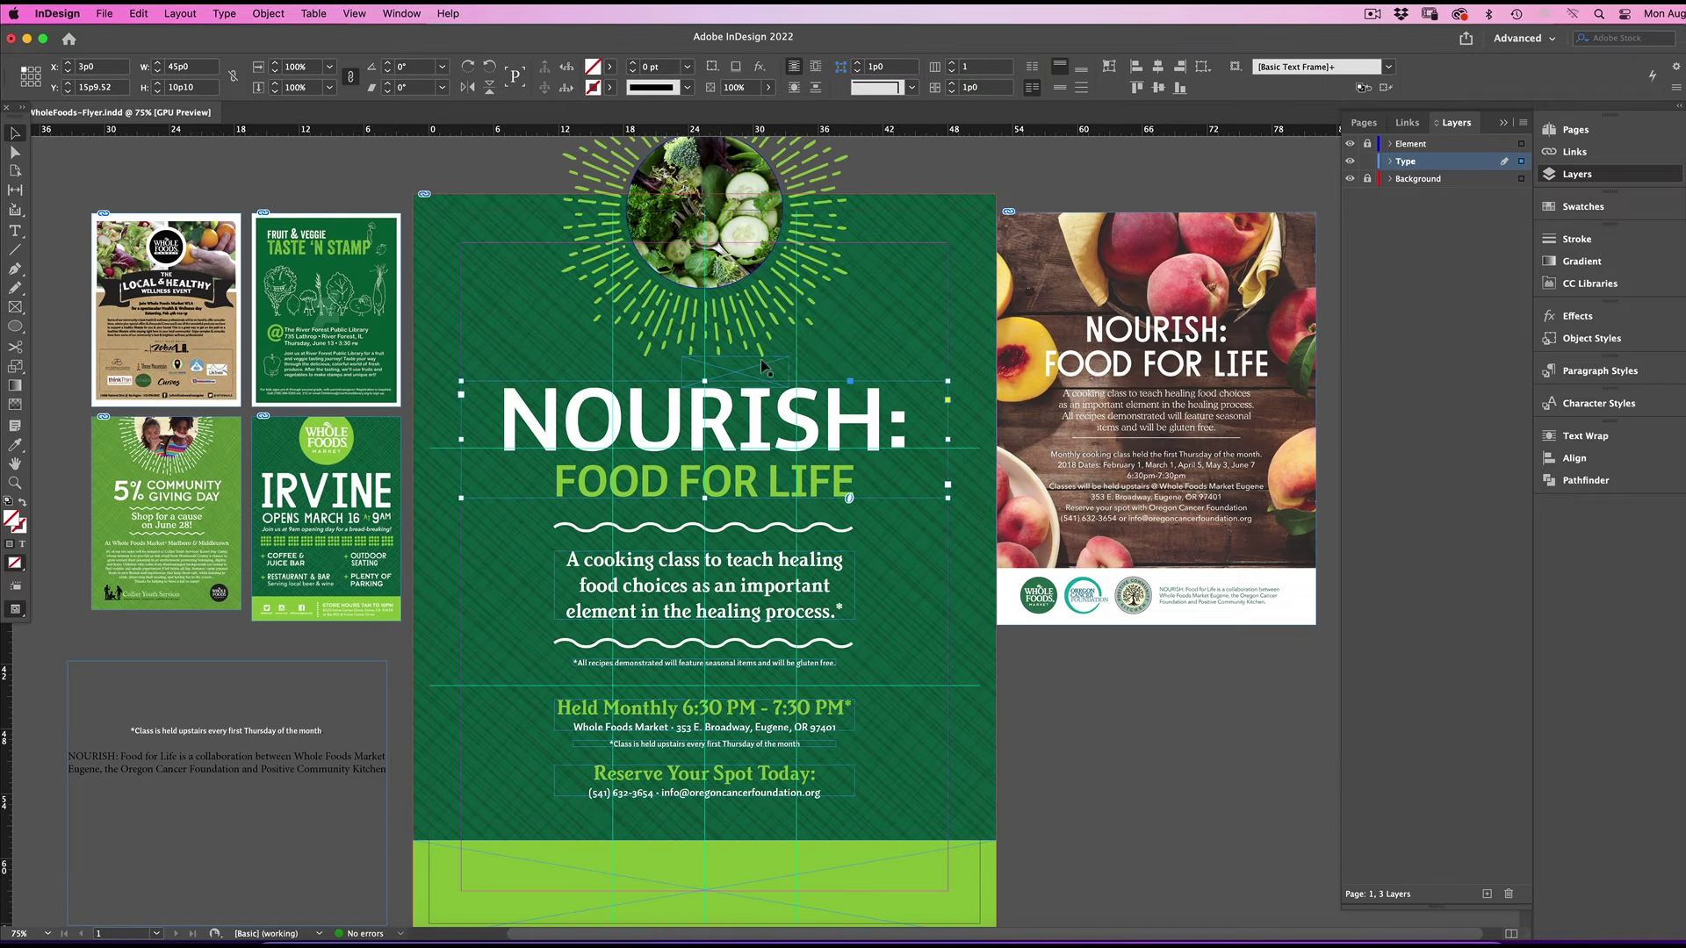
Move the spacer frame below the title and bring the two wavy lines closer around the cooking class text.
{"action": "left_click_drag", "start_coordinate": [735, 372], "coordinate": [723, 513]}
{"action": "left_click", "coordinate": [755, 528]}
{"action": "left_click", "coordinate": [755, 644], "text": "shift"}
{"action": "left_click", "coordinate": [1121, 677]}
{"action": "left_click_drag", "start_coordinate": [755, 643], "coordinate": [756, 661]}
{"action": "left_click", "coordinate": [755, 587]}
{"action": "left_click", "coordinate": [1105, 690]}
Shift the "Held Monthly" and "Reserve Your Spot Today:" event details slightly down, checking the spacing in preview.
{"action": "left_click", "coordinate": [790, 721]}
{"action": "left_click", "coordinate": [791, 782], "text": "shift"}
{"action": "left_click", "coordinate": [1094, 738]}
{"action": "key", "text": "w"}
{"action": "left_click_drag", "start_coordinate": [790, 782], "coordinate": [790, 788]}
{"action": "key", "text": "w"}
{"action": "left_click", "coordinate": [713, 677]}
{"action": "left_click", "coordinate": [791, 702]}
{"action": "left_click", "coordinate": [791, 735], "text": "shift"}
{"action": "left_click", "coordinate": [791, 777], "text": "shift"}
{"action": "left_click", "coordinate": [713, 677]}
Shift the wavy lines, cooking class text and gluten-free footnote together slightly down.
{"action": "left_click", "coordinate": [831, 535]}
{"action": "left_click", "coordinate": [803, 587], "text": "shift"}
{"action": "left_click", "coordinate": [782, 640], "text": "shift"}
{"action": "left_click", "coordinate": [768, 660], "text": "shift"}
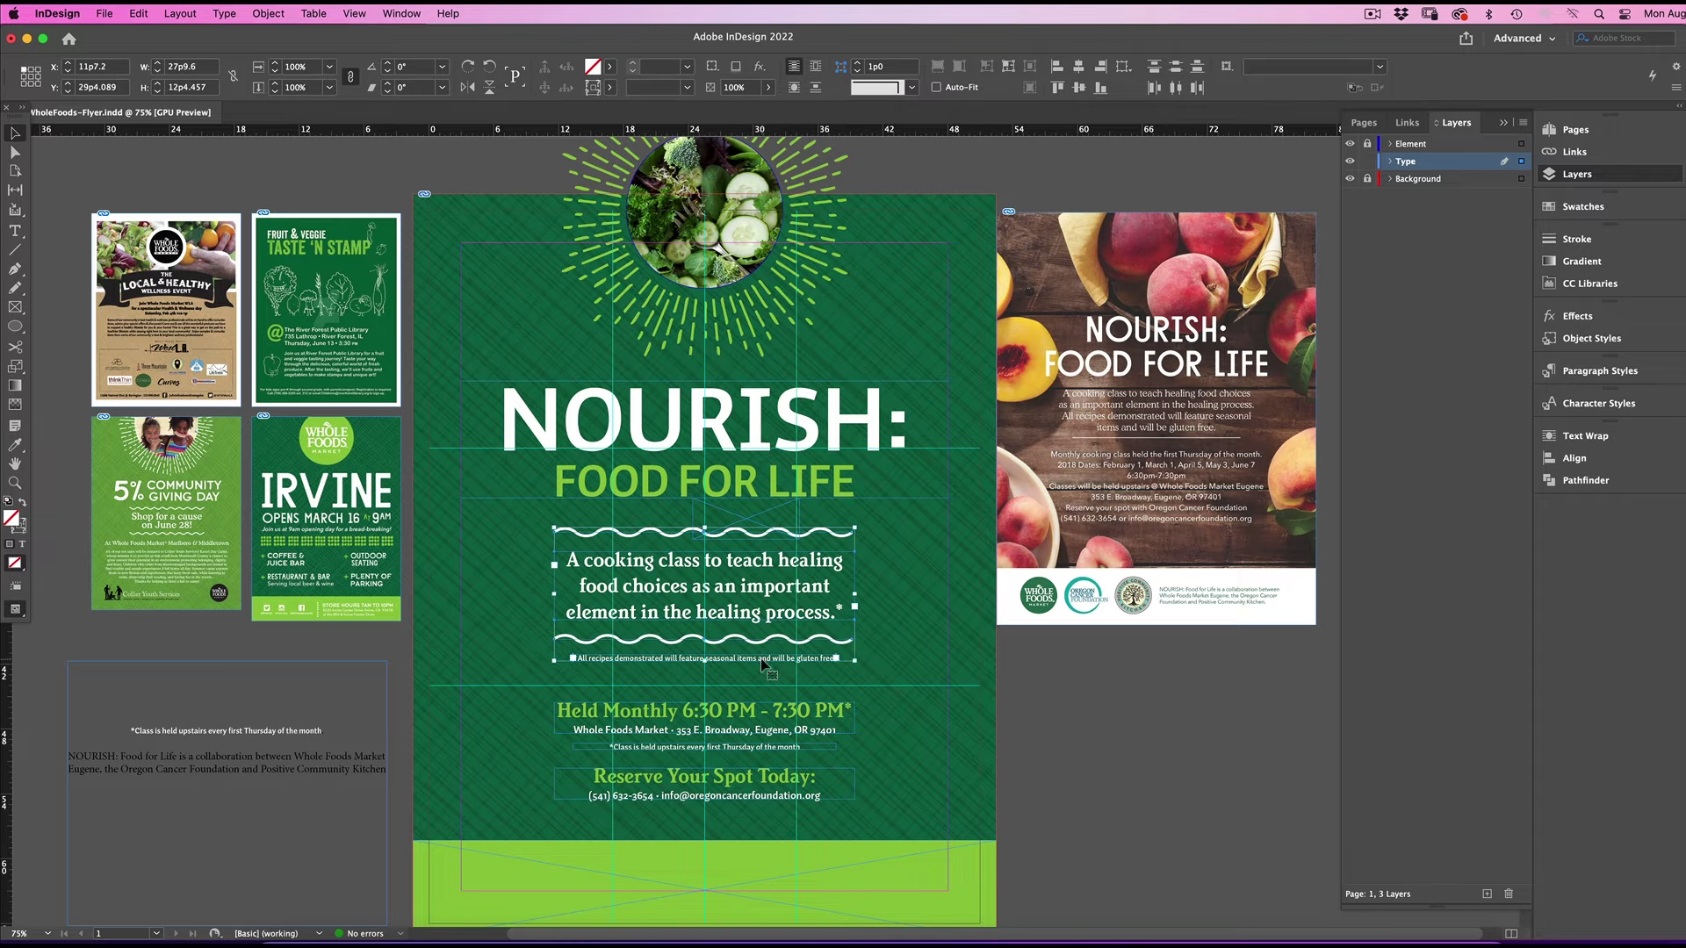
{"action": "left_click_drag", "start_coordinate": [767, 660], "coordinate": [767, 664]}
Move the sunburst and circular photo slightly up and compare the gaps around the title and footnote with the spacer frame.
{"action": "left_click", "coordinate": [746, 539]}
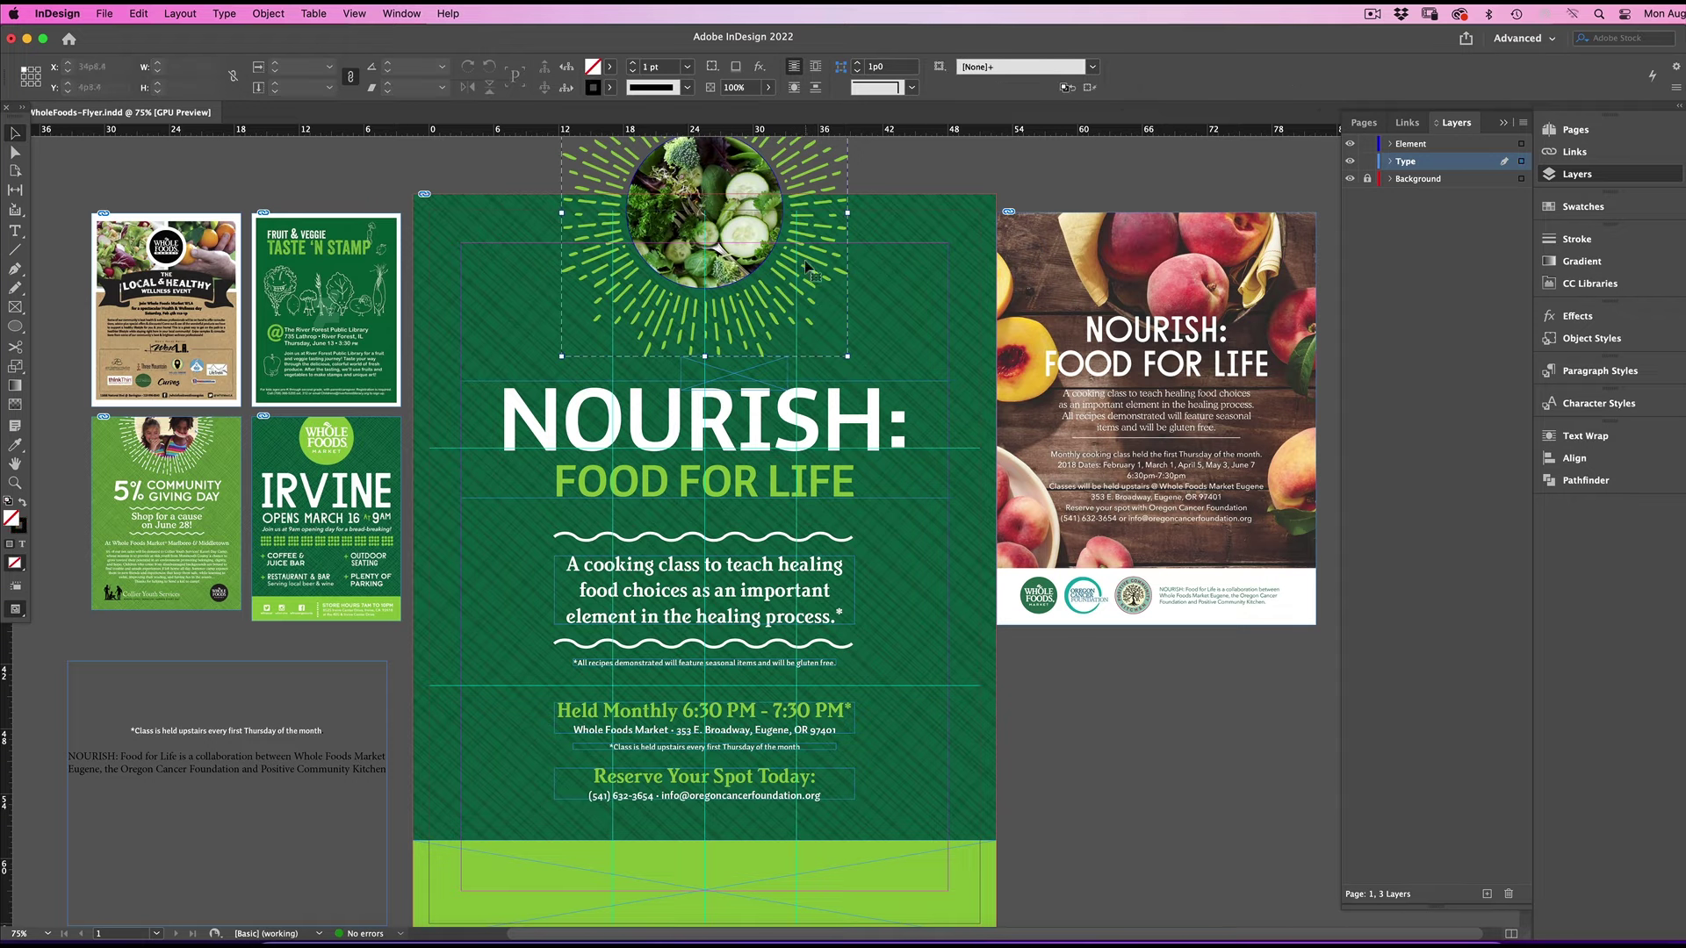
{"action": "left_click", "coordinate": [754, 333], "text": "shift"}
{"action": "left_click", "coordinate": [760, 395]}
{"action": "left_click_drag", "start_coordinate": [756, 375], "coordinate": [751, 522]}
{"action": "left_click", "coordinate": [757, 371]}
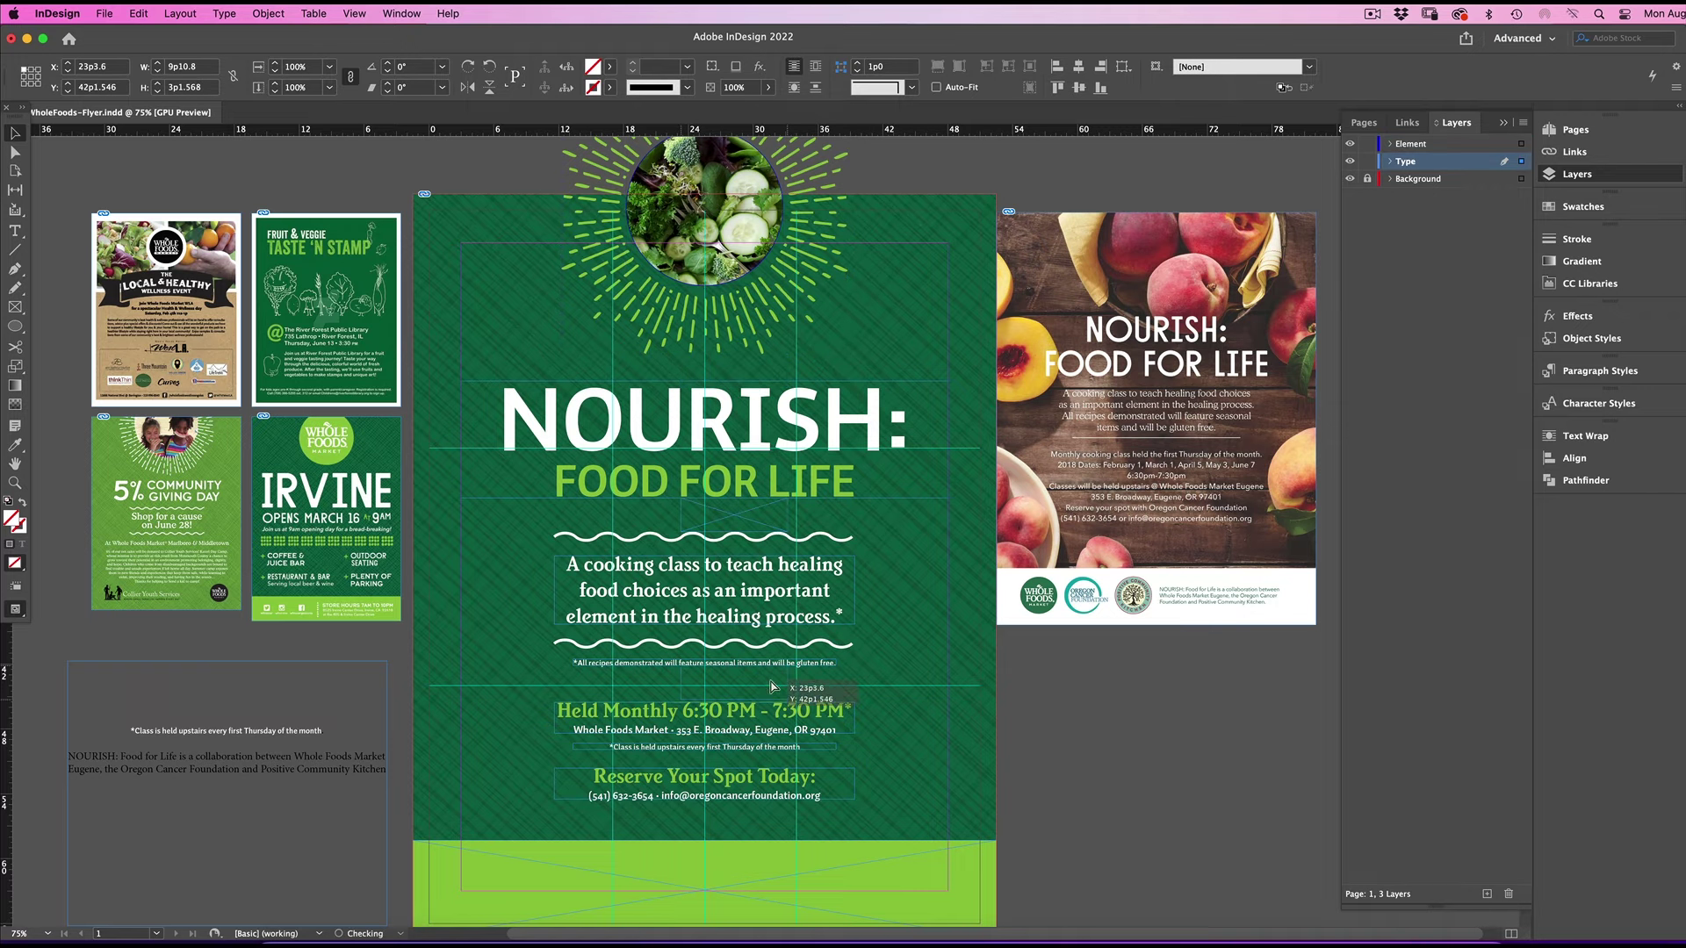
{"action": "left_click_drag", "start_coordinate": [771, 686], "coordinate": [771, 686]}
Adjust the vertical position of the event details, and move the spacer frame below the contact line to check the bottom gap.
{"action": "left_click", "coordinate": [788, 728]}
{"action": "left_click", "coordinate": [747, 748], "text": "shift"}
{"action": "left_click", "coordinate": [744, 794], "text": "shift"}
{"action": "left_click_drag", "start_coordinate": [744, 793], "coordinate": [745, 791]}
{"action": "left_click_drag", "start_coordinate": [759, 683], "coordinate": [705, 840]}
{"action": "left_click", "coordinate": [1100, 782]}
{"action": "key", "text": "w"}
{"action": "left_click", "coordinate": [903, 869]}
Move the "Held Monthly" and "Reserve Your Spot Today:" text blocks slightly further down and select the spacer frame.
{"action": "left_click", "coordinate": [757, 776]}
{"action": "left_click", "coordinate": [763, 713], "text": "shift"}
{"action": "left_click_drag", "start_coordinate": [762, 713], "coordinate": [762, 718]}
{"action": "key", "text": "w"}
{"action": "left_click", "coordinate": [747, 824]}
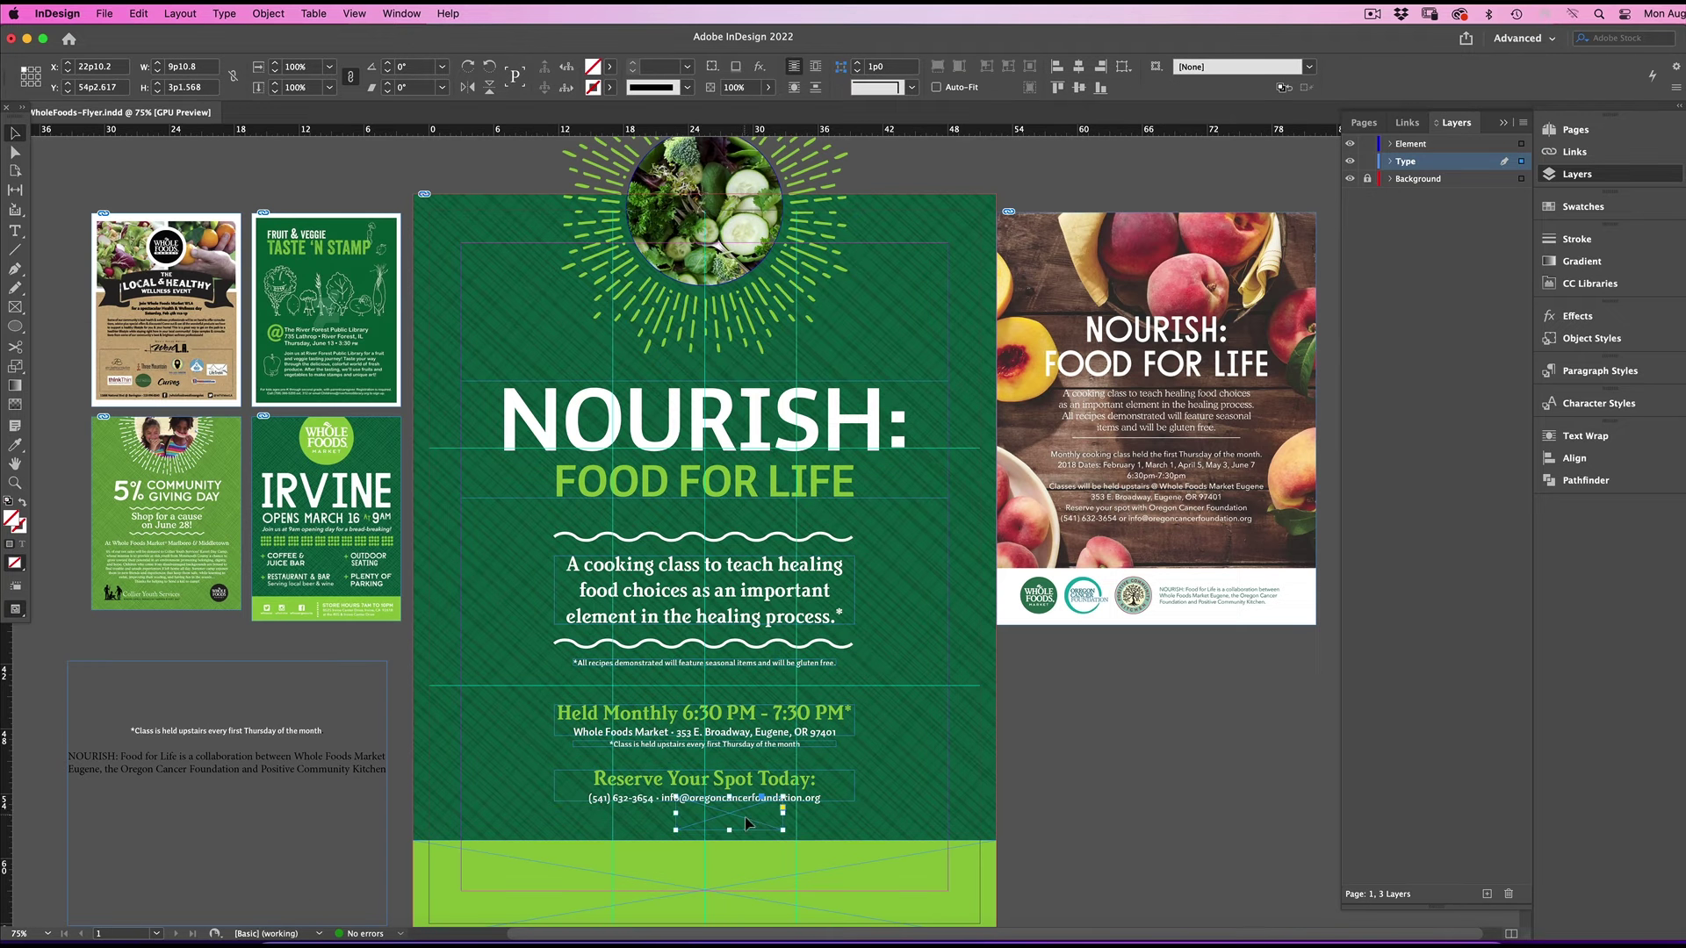
Nudge the "NOURISH: FOOD FOR LIFE" title slightly up to even out the gaps above and below it, and preview the flyer.
{"action": "left_click", "coordinate": [793, 483]}
{"action": "key", "text": "Up"}
{"action": "key", "text": "Up"}
{"action": "key", "text": "Up"}
{"action": "key", "text": "Up"}
{"action": "key", "text": "Up"}
{"action": "key", "text": "w"}
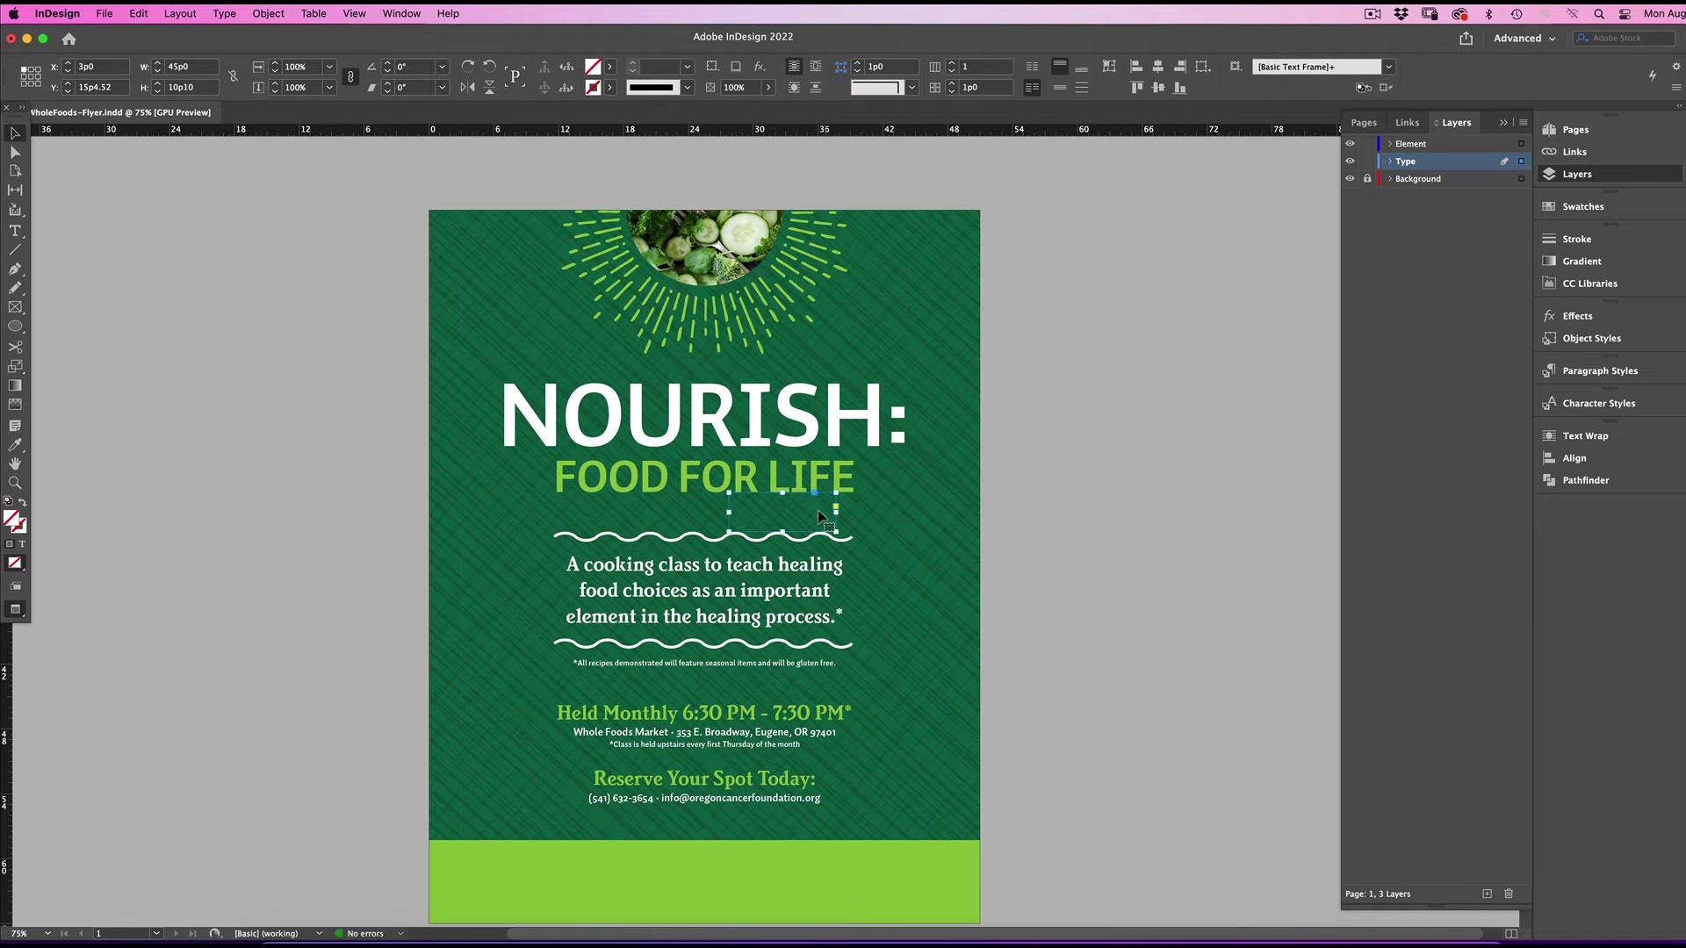
{"action": "left_click", "coordinate": [1023, 533]}
Move the spacer frame back above the title and scale the sunburst with its photo down to about 25p2 wide.
{"action": "left_click_drag", "start_coordinate": [815, 522], "coordinate": [787, 366]}
{"action": "key", "text": "w"}
{"action": "left_click", "coordinate": [736, 258]}
{"action": "left_click_drag", "start_coordinate": [736, 259], "coordinate": [736, 256]}
{"action": "key", "text": "w"}
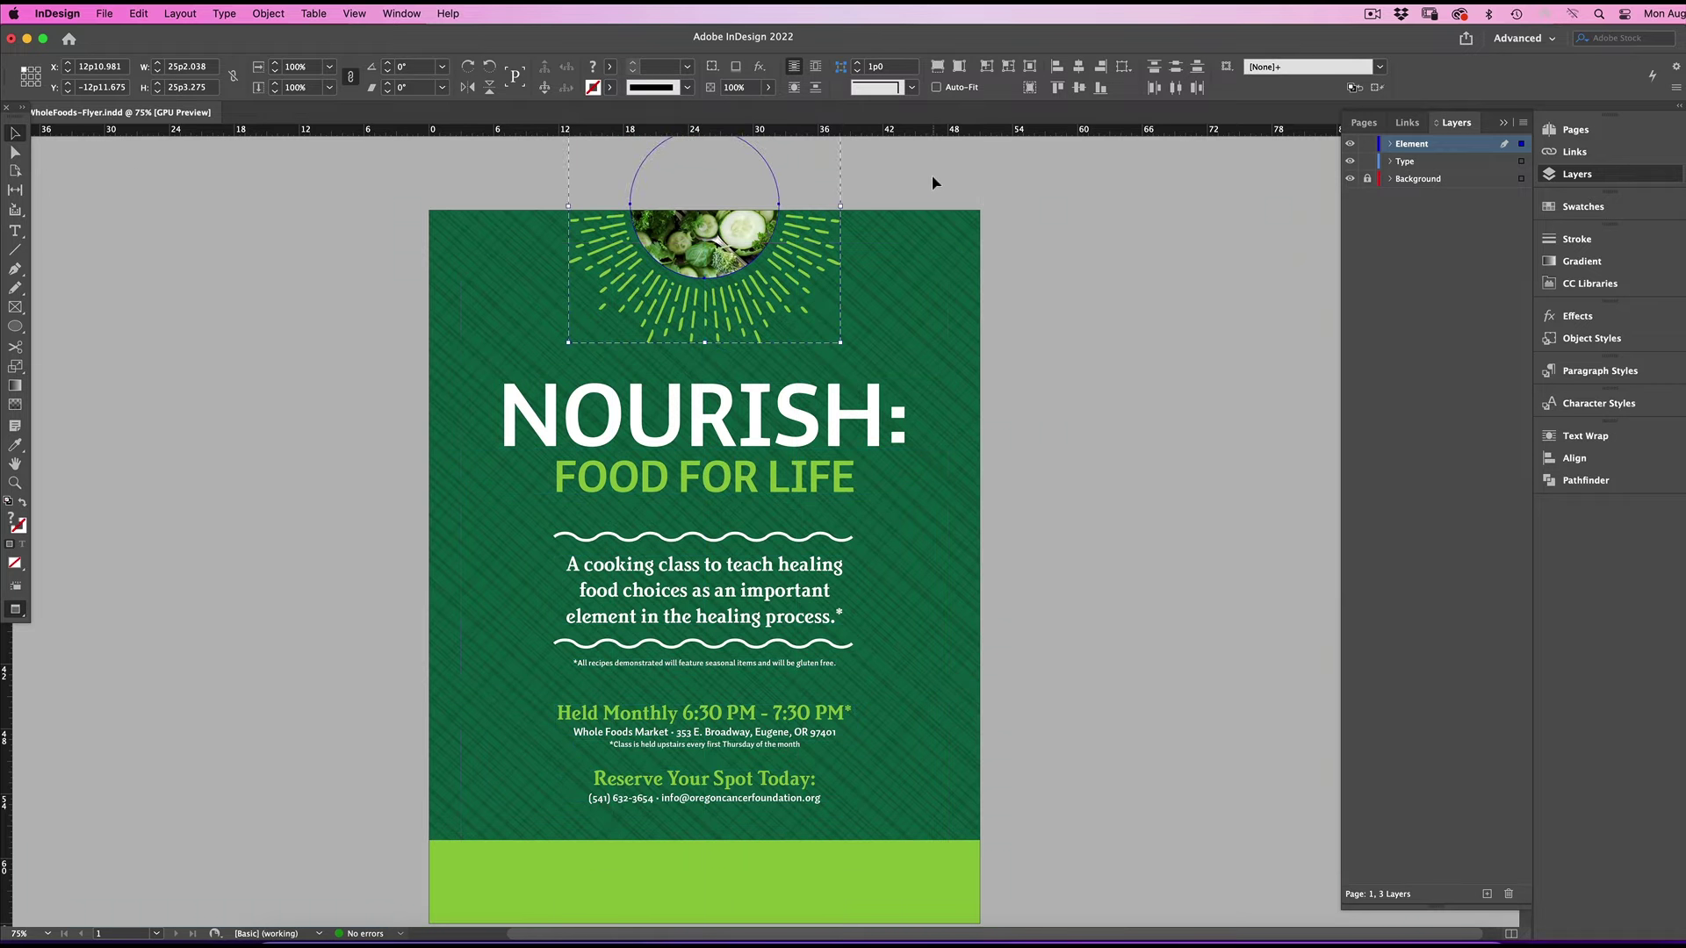
{"action": "left_click", "coordinate": [1061, 542]}
{"action": "scroll", "coordinate": [1032, 823], "scroll_direction": "down", "scroll_amount": 5}
Delete the "*Class is held upstairs every first Thursday of the month" line from the pasteboard text frame.
{"action": "key", "text": "w"}
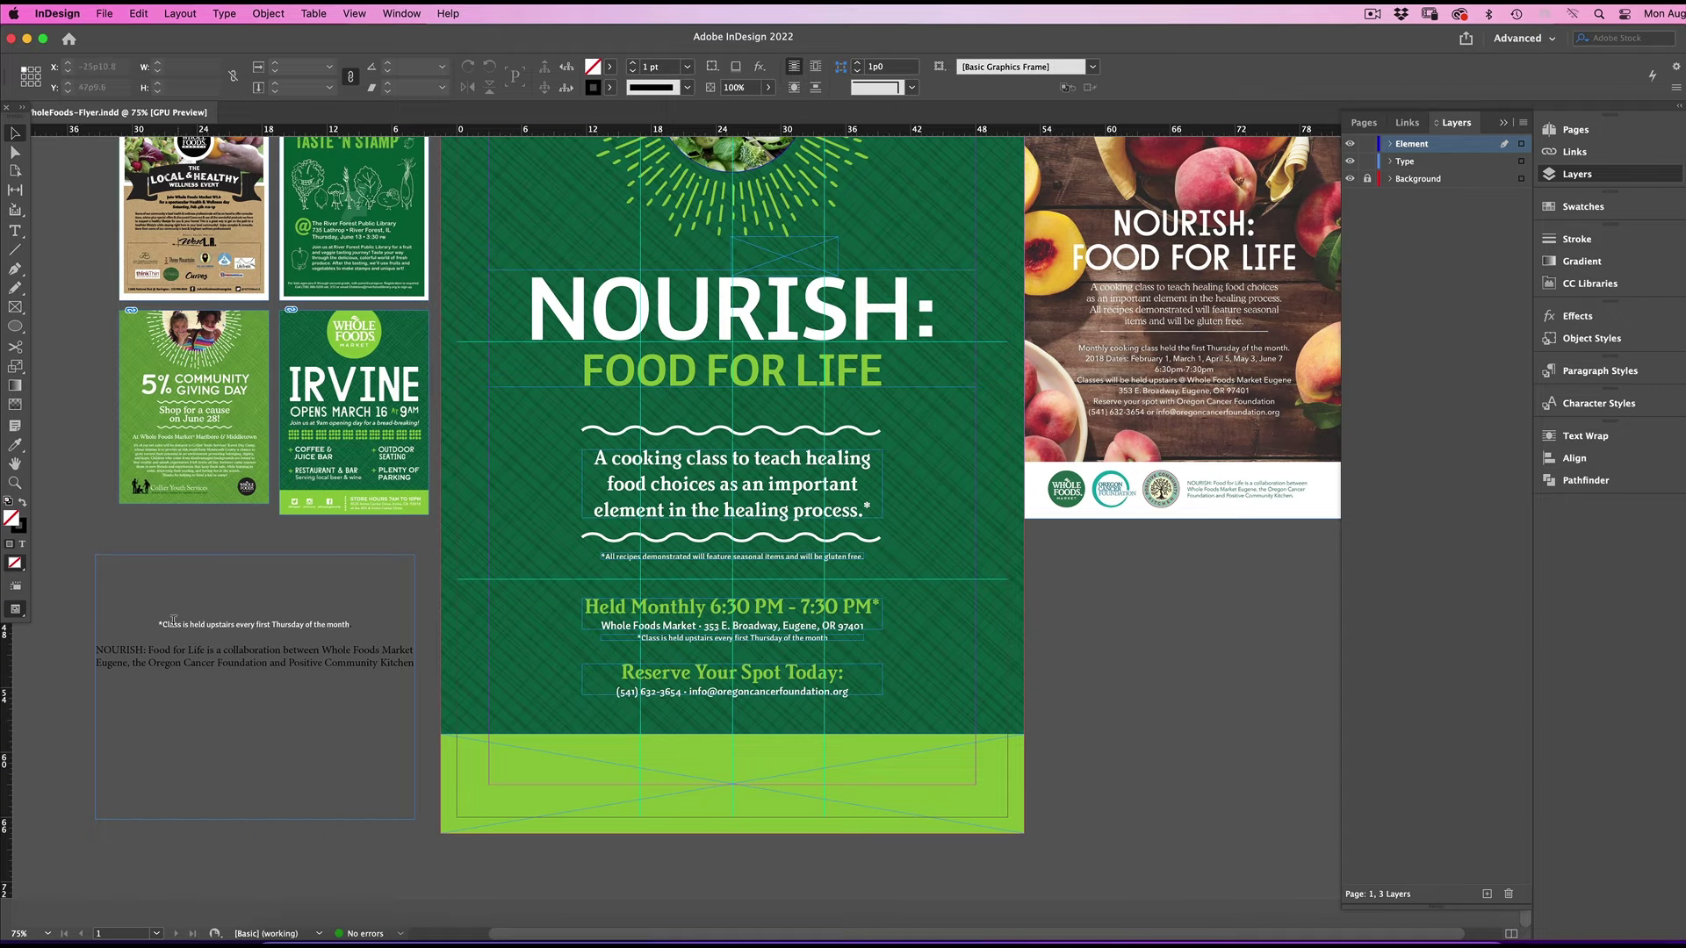
{"action": "key", "text": "t"}
{"action": "key", "text": "BackSpace"}
{"action": "key", "text": "BackSpace"}
{"action": "key", "text": "BackSpace"}
{"action": "key", "text": "BackSpace"}
{"action": "key", "text": "BackSpace"}
{"action": "key", "text": "BackSpace"}
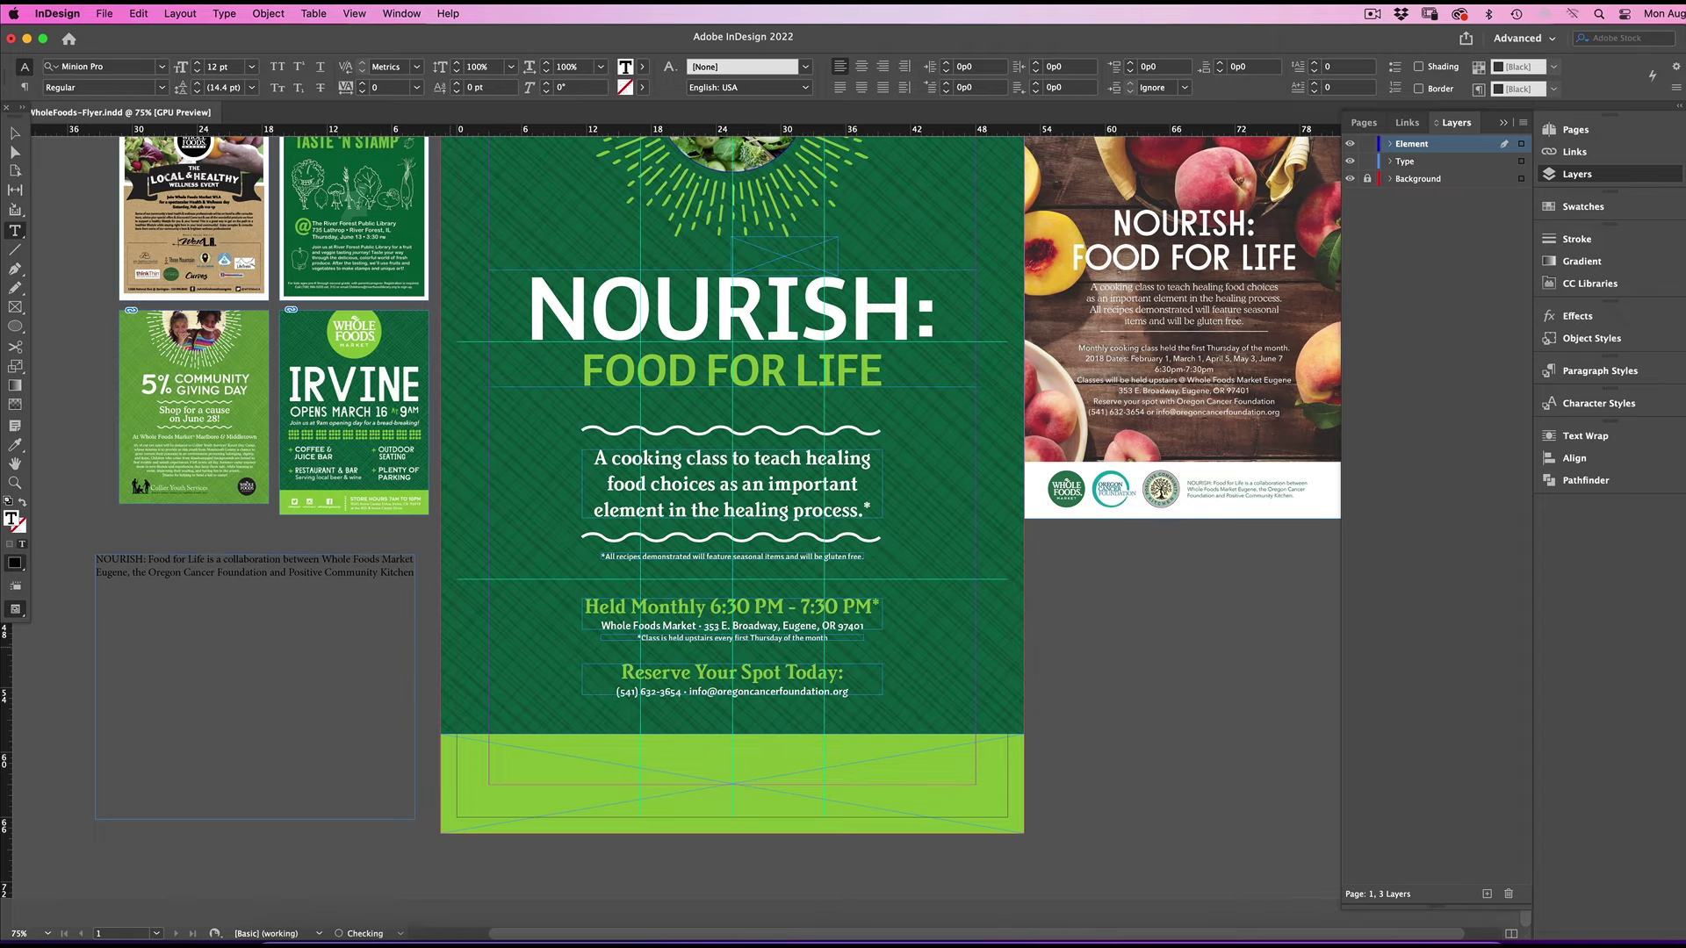
Copy the gluten-free footnote's formatting onto the collaboration text and color it with the dark green r48g104b72 swatch.
{"action": "key", "text": "super+a"}
{"action": "left_click", "coordinate": [702, 557]}
{"action": "left_click", "coordinate": [840, 67]}
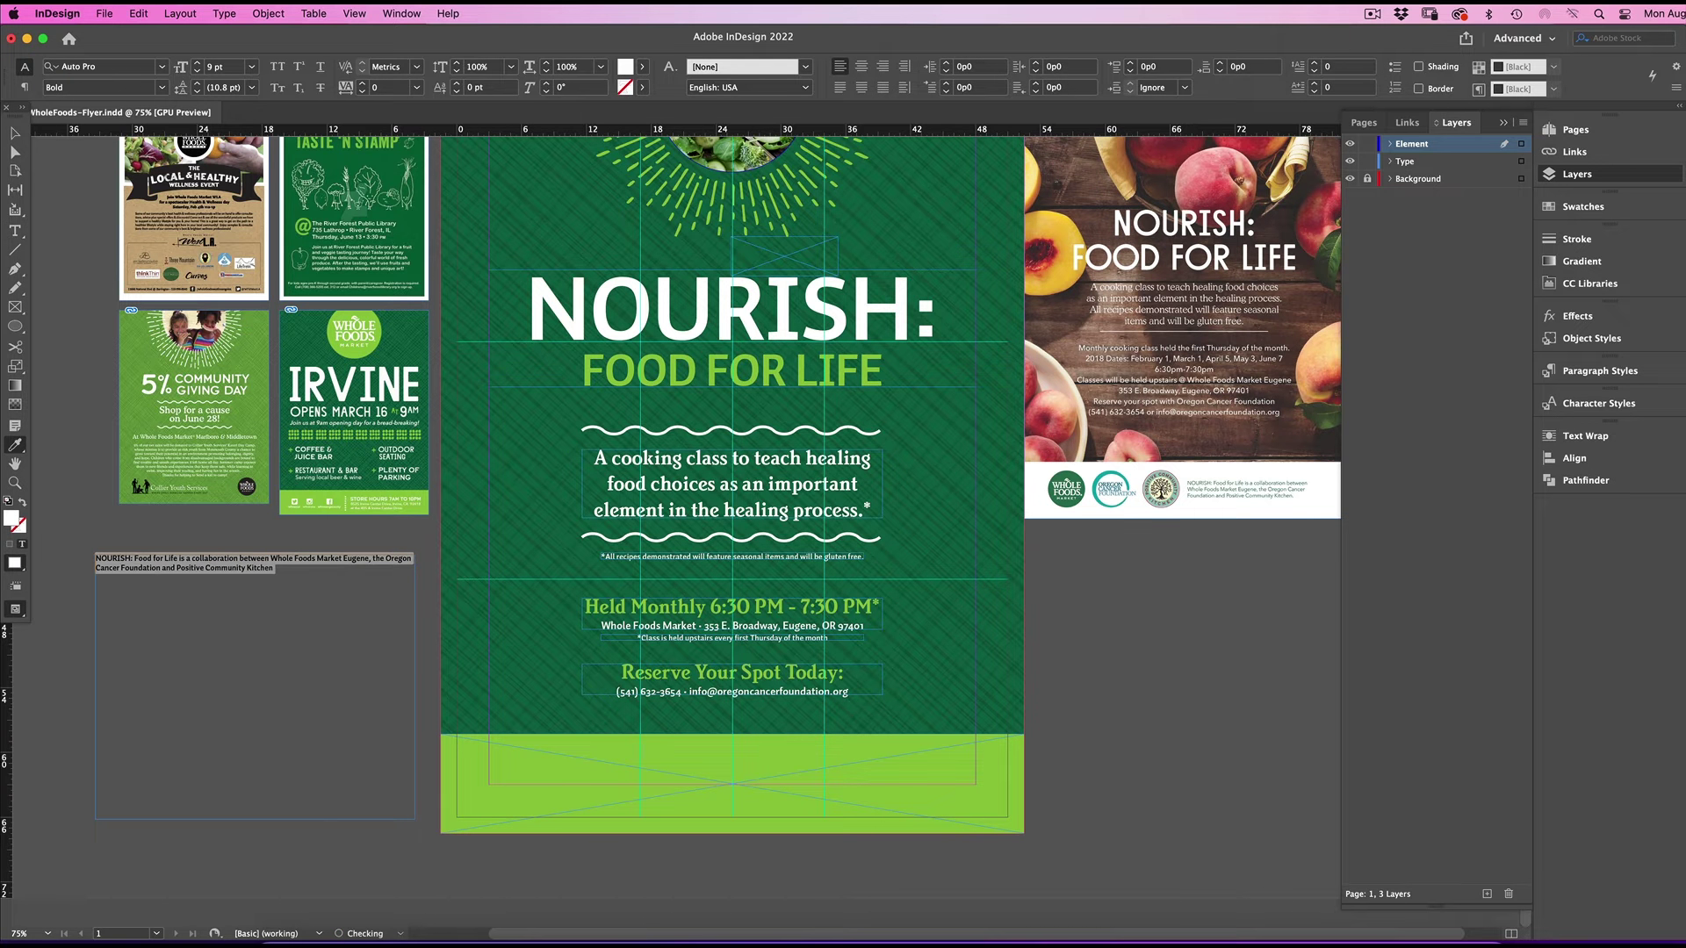
{"action": "left_click", "coordinate": [1583, 206]}
{"action": "left_click", "coordinate": [1396, 424]}
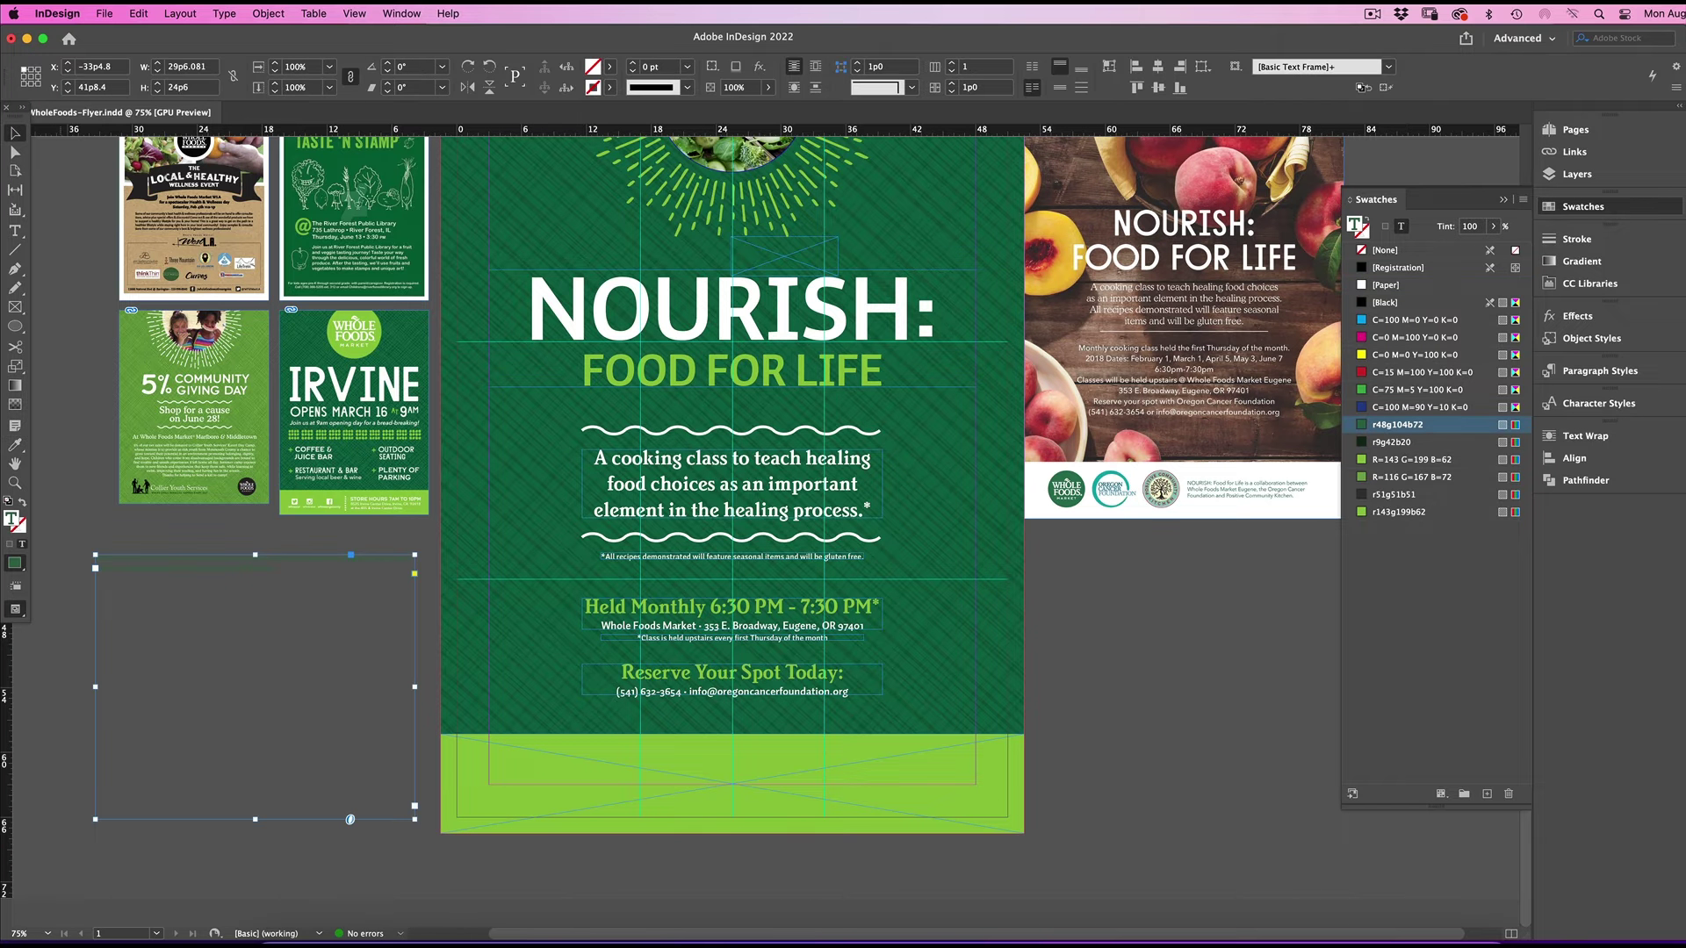
Shrink the collaboration text frame to about 14p2.4 wide and move it over the light-green footer band.
{"action": "key", "text": "Escape"}
{"action": "double_click", "coordinate": [172, 575]}
{"action": "key", "text": "super+a"}
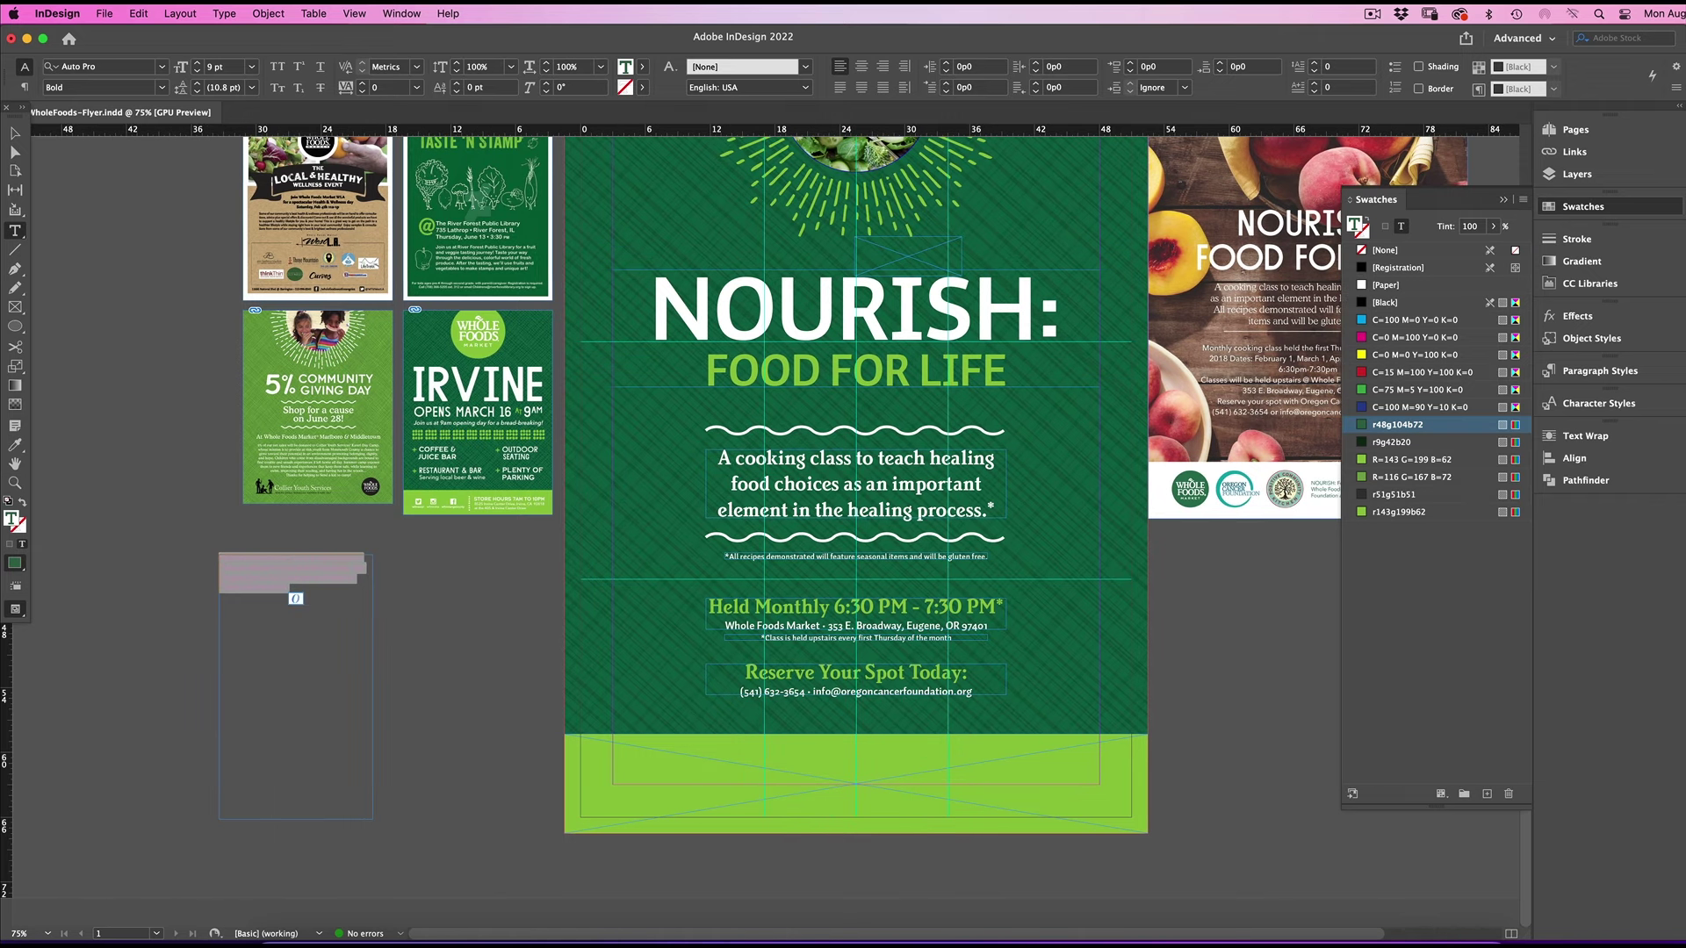
{"action": "key", "text": "Escape"}
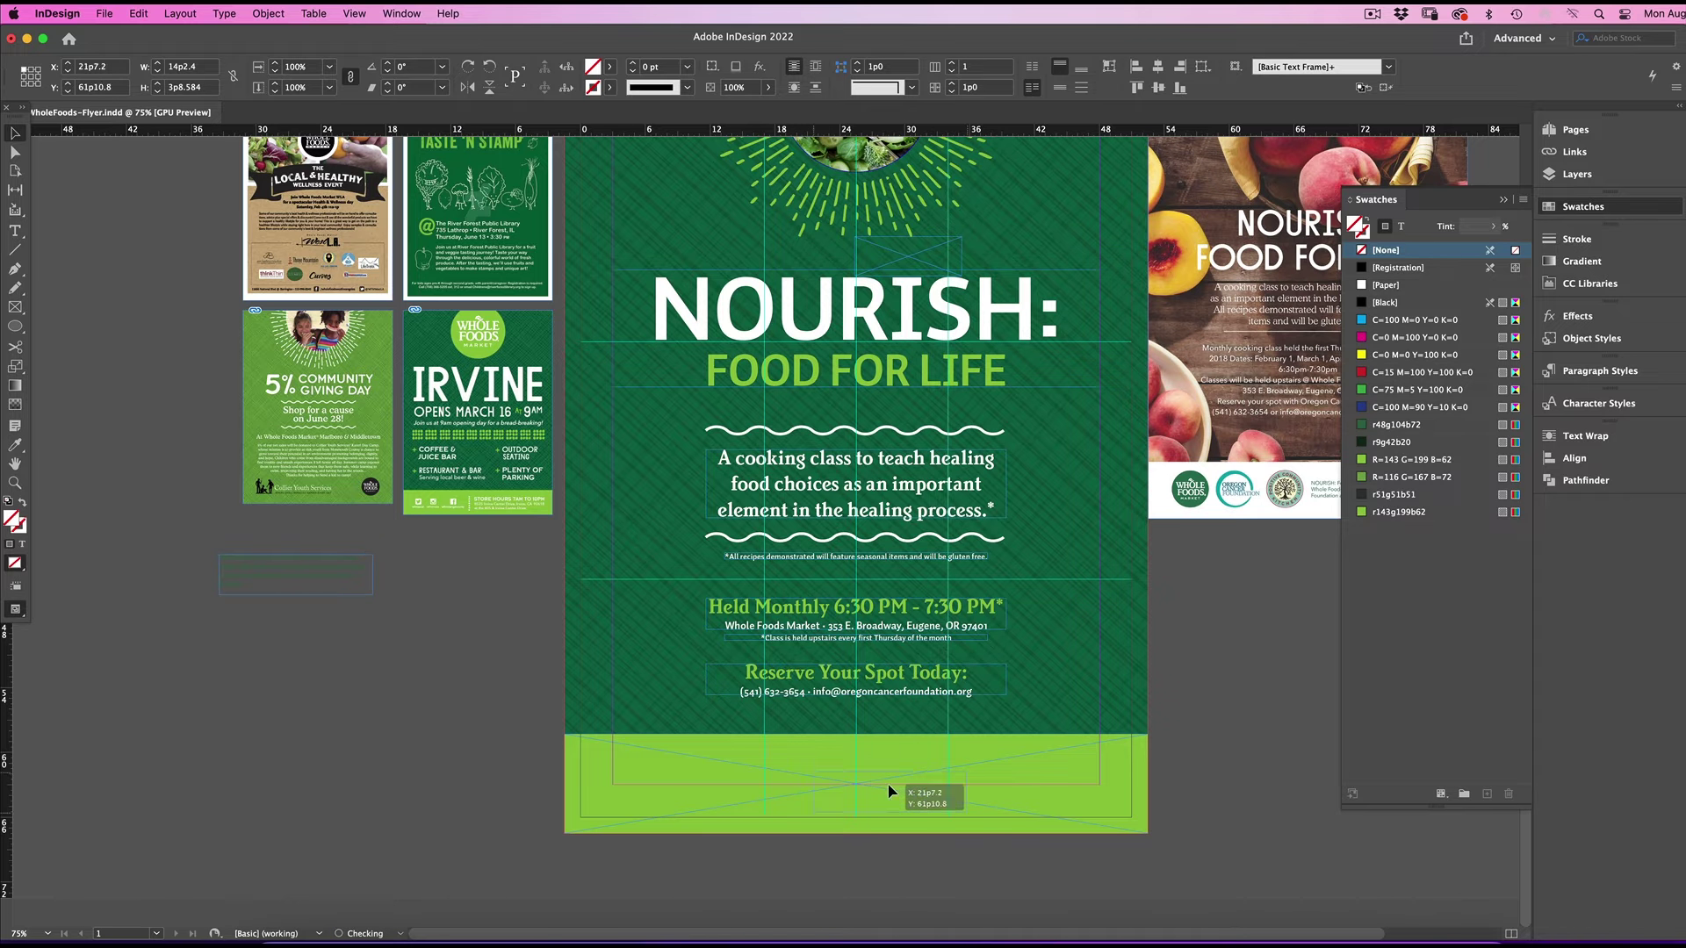
{"action": "left_click_drag", "start_coordinate": [889, 791], "coordinate": [981, 780]}
Cut the collaboration text frame and paste it in place on the Type layer.
{"action": "key", "text": "super+x"}
{"action": "left_click", "coordinate": [1577, 174]}
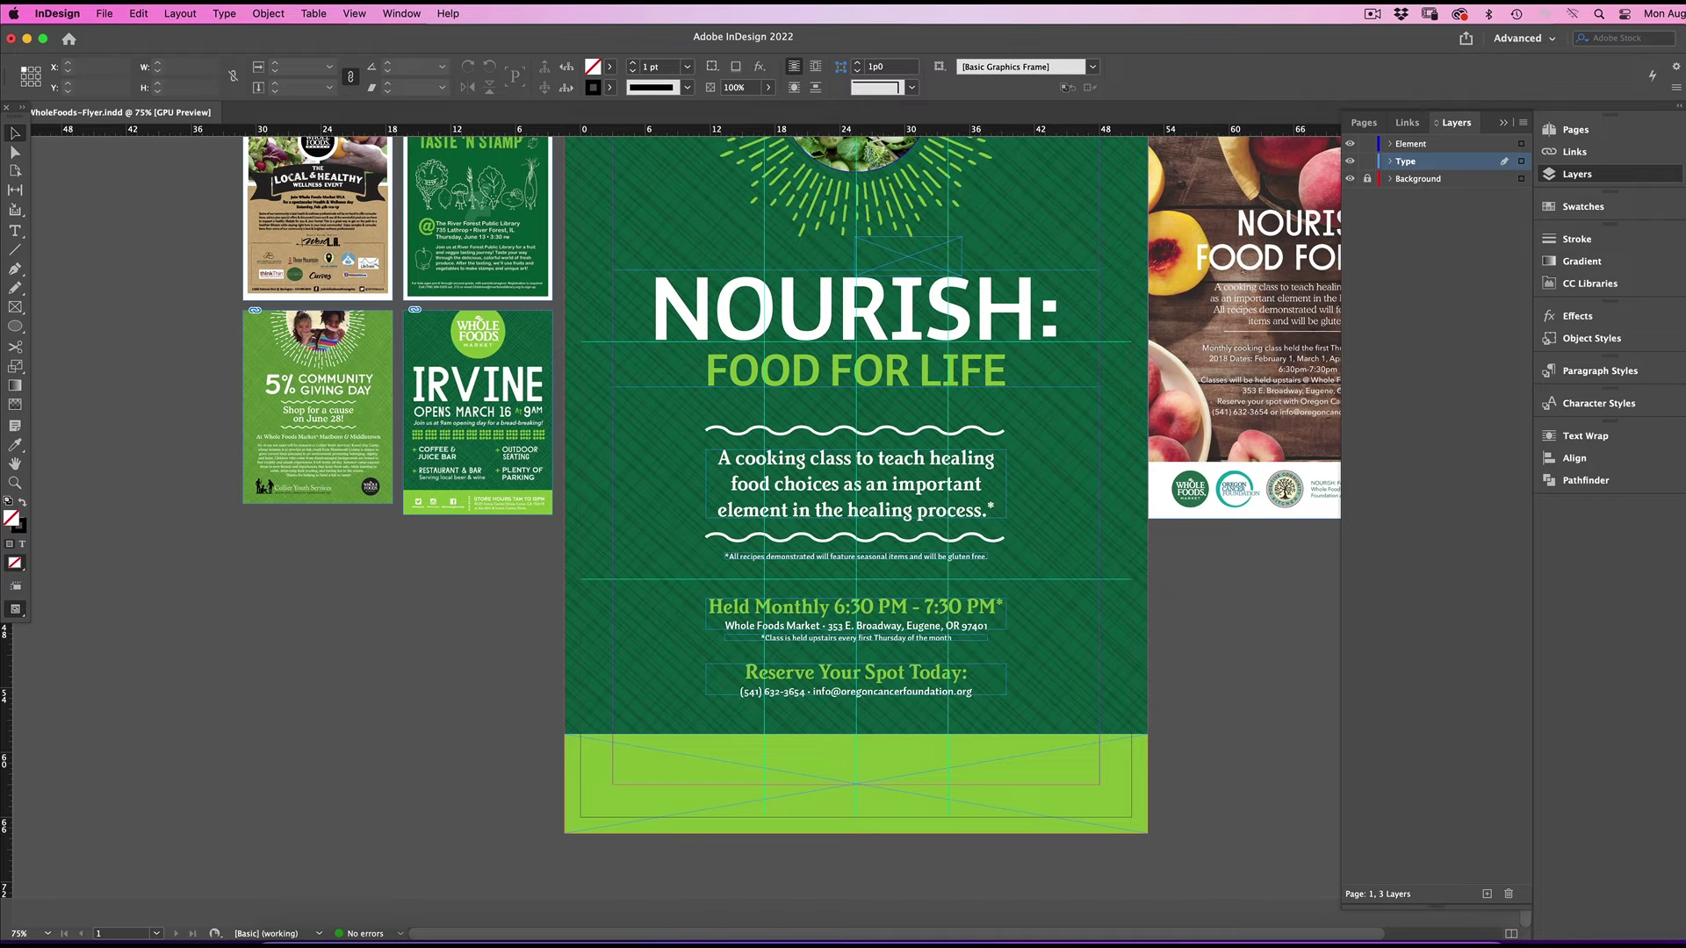
{"action": "left_click", "coordinate": [1407, 161]}
{"action": "right_click", "coordinate": [1064, 603]}
{"action": "left_click", "coordinate": [1115, 638]}
Cut the light-green footer band, unlock the Background layer and paste the band in place there.
{"action": "left_click", "coordinate": [1110, 764]}
{"action": "key", "text": "super+x"}
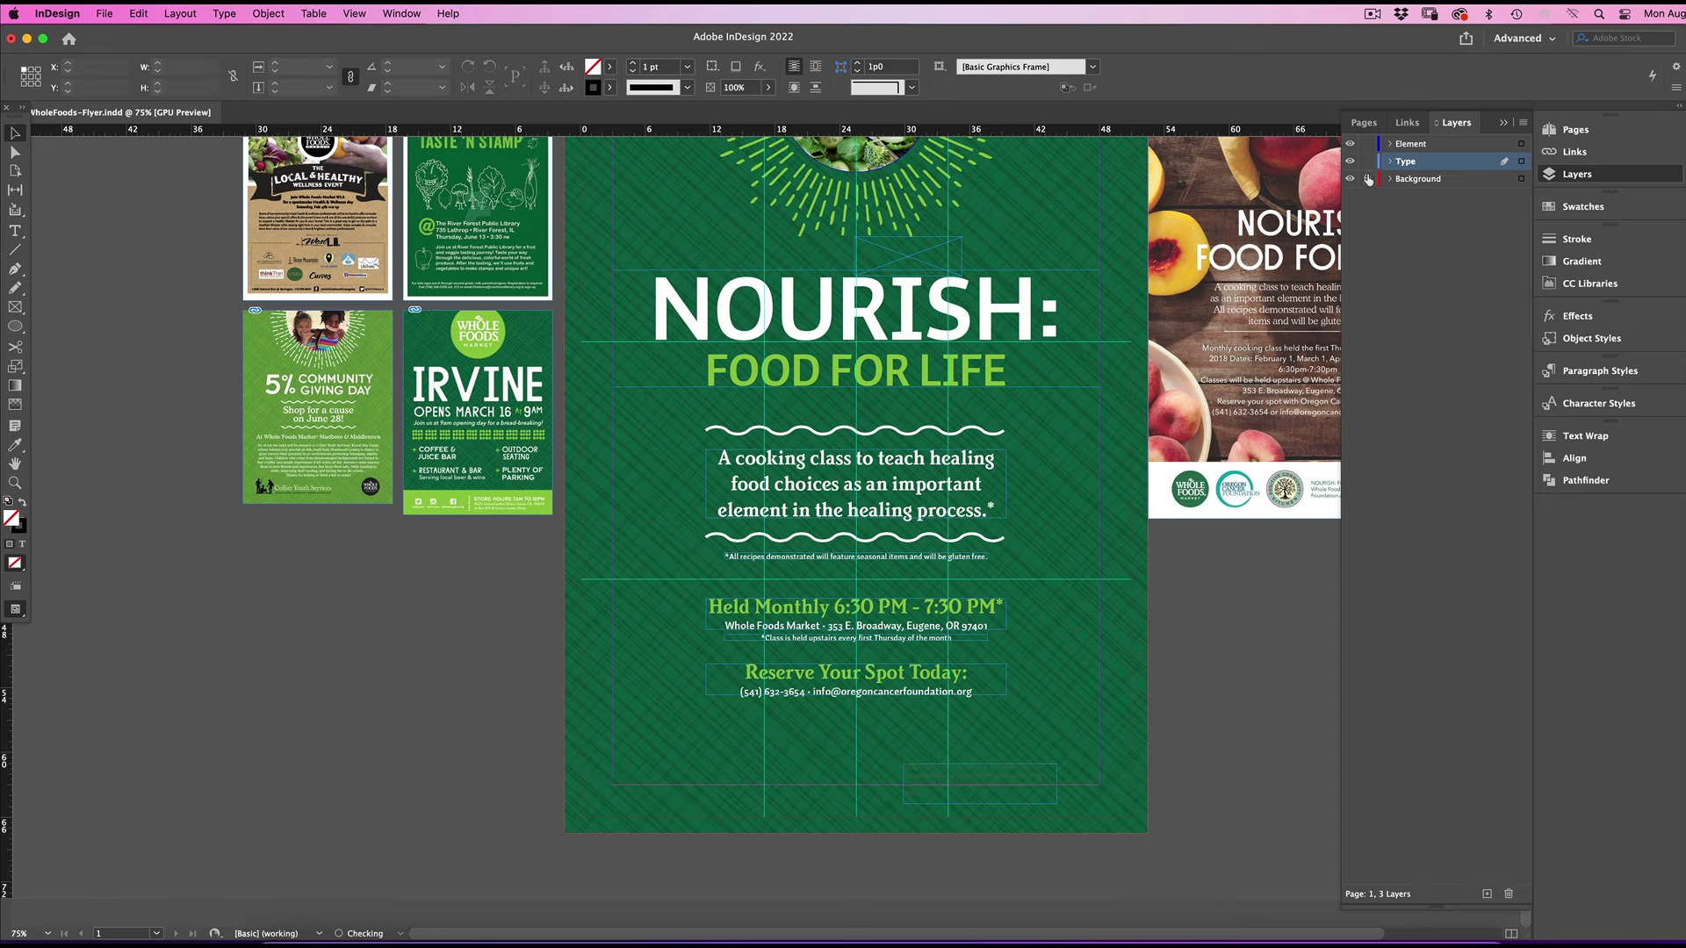
{"action": "left_click", "coordinate": [1368, 179]}
{"action": "left_click", "coordinate": [1407, 179]}
{"action": "right_click", "coordinate": [1223, 462]}
{"action": "left_click", "coordinate": [1264, 495]}
{"action": "left_click", "coordinate": [1258, 550]}
Set the collaboration text in the footer to 8 pt and turn off its hyphenation.
{"action": "double_click", "coordinate": [1032, 783]}
{"action": "left_click_drag", "start_coordinate": [977, 785], "coordinate": [901, 765]}
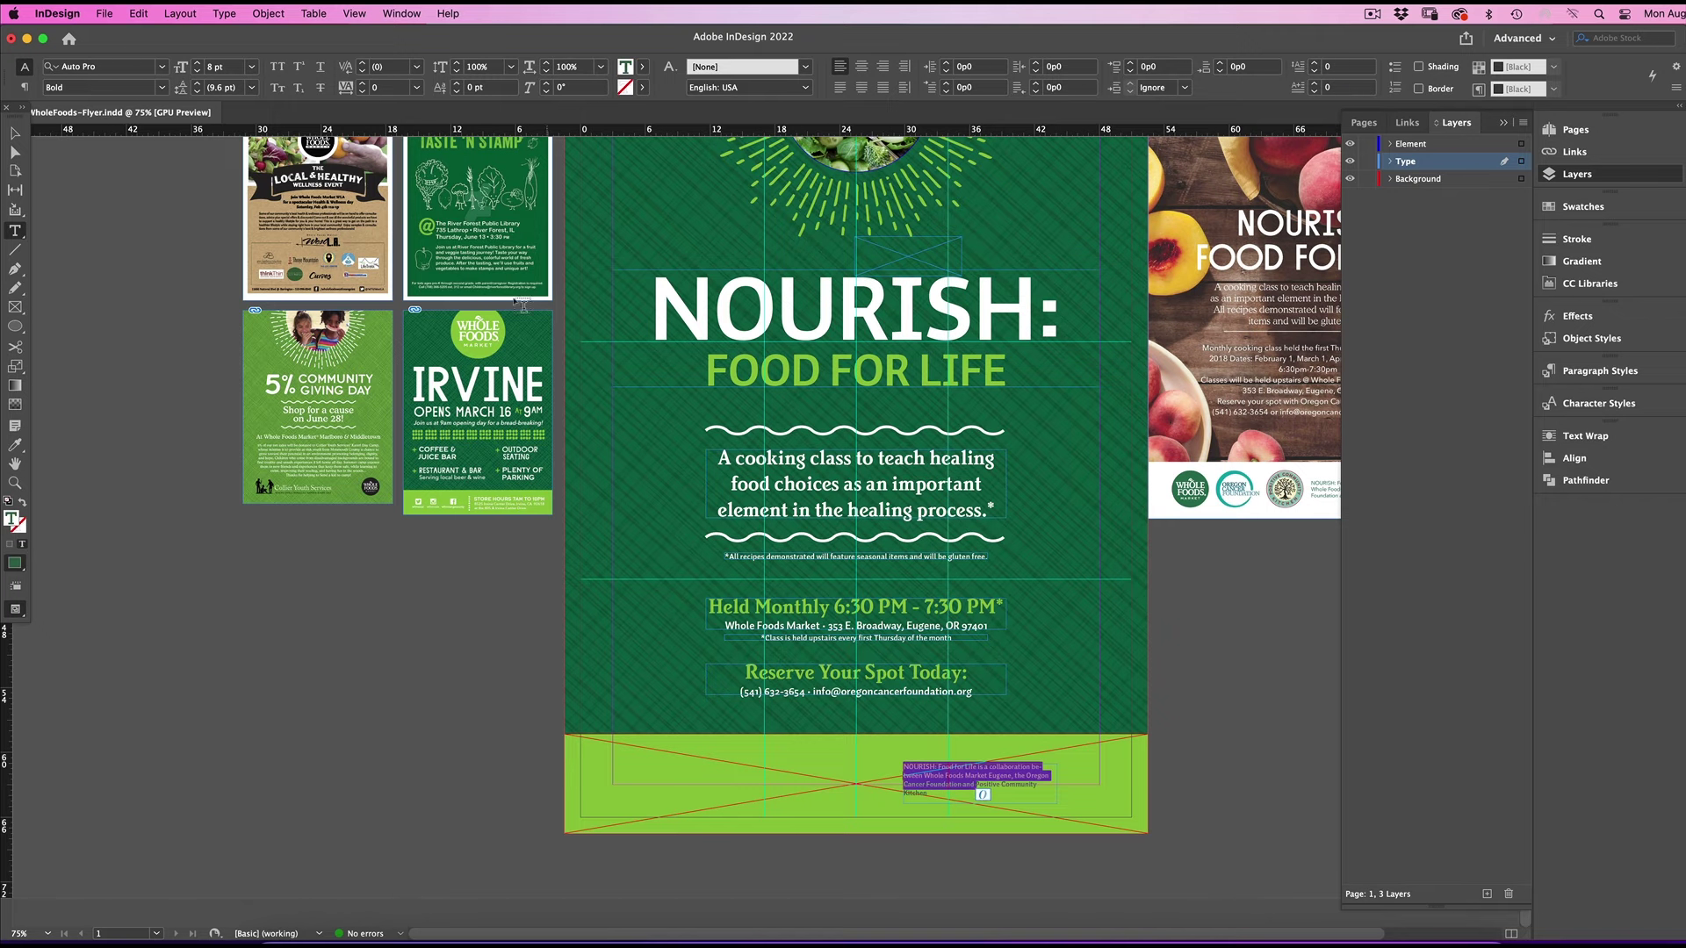
{"action": "left_click", "coordinate": [25, 88]}
{"action": "left_click", "coordinate": [816, 88]}
{"action": "key", "text": "Escape"}
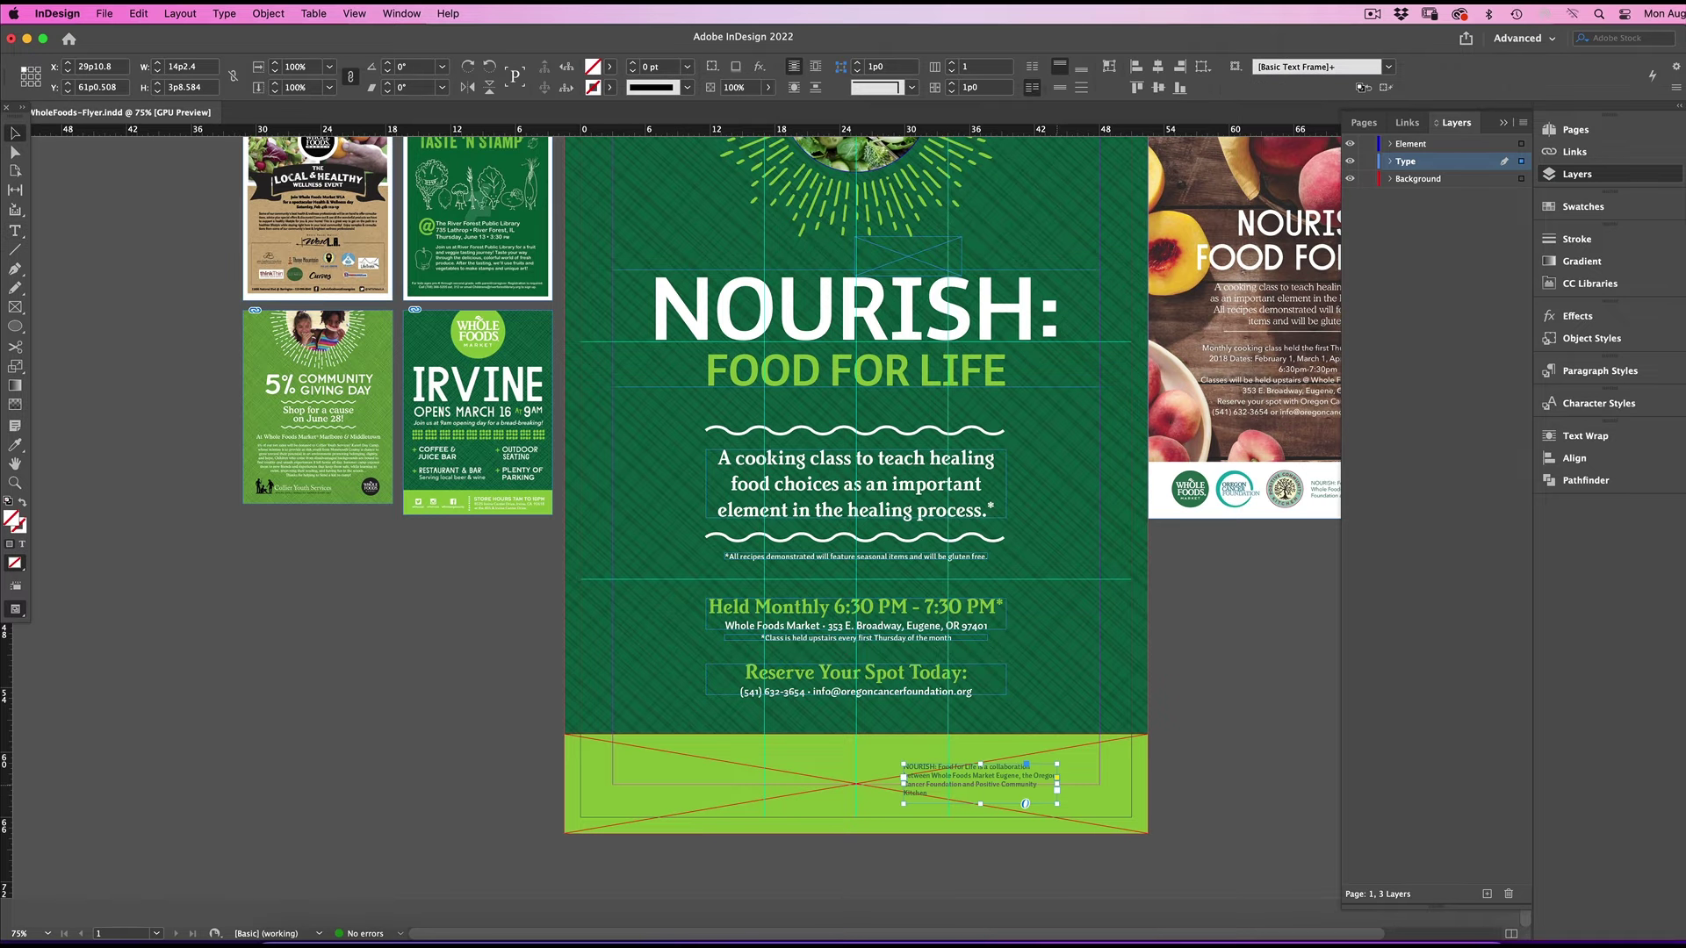
Preview the flyer with the collaboration text in the footer and save the document.
{"action": "left_click", "coordinate": [1195, 781]}
{"action": "key", "text": "w"}
{"action": "key", "text": "super+s"}
On the Element layer, place the three PNG logos from the Assets folder side by side in the footer band.
{"action": "left_click", "coordinate": [1411, 144]}
{"action": "key", "text": "super+d"}
{"action": "left_click", "coordinate": [729, 283]}
{"action": "key", "text": "space"}
{"action": "key", "text": "Up"}
{"action": "key", "text": "Up"}
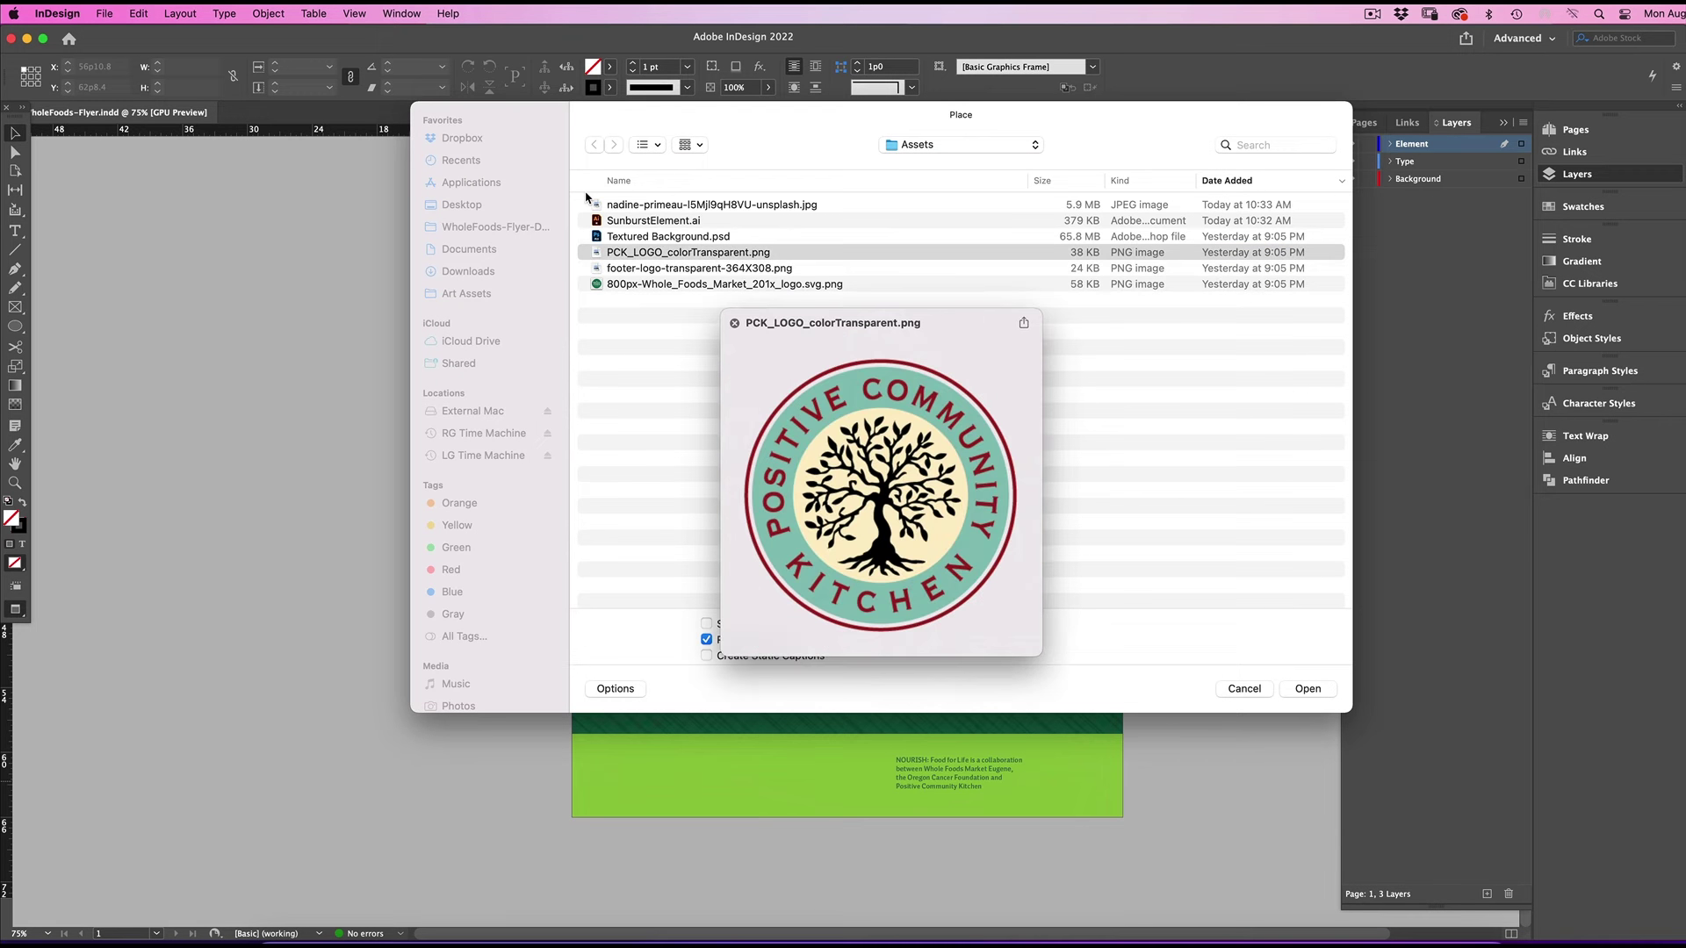
{"action": "key", "text": "space"}
{"action": "key", "text": "shift+Down"}
{"action": "key", "text": "shift+Down"}
{"action": "key", "text": "Return"}
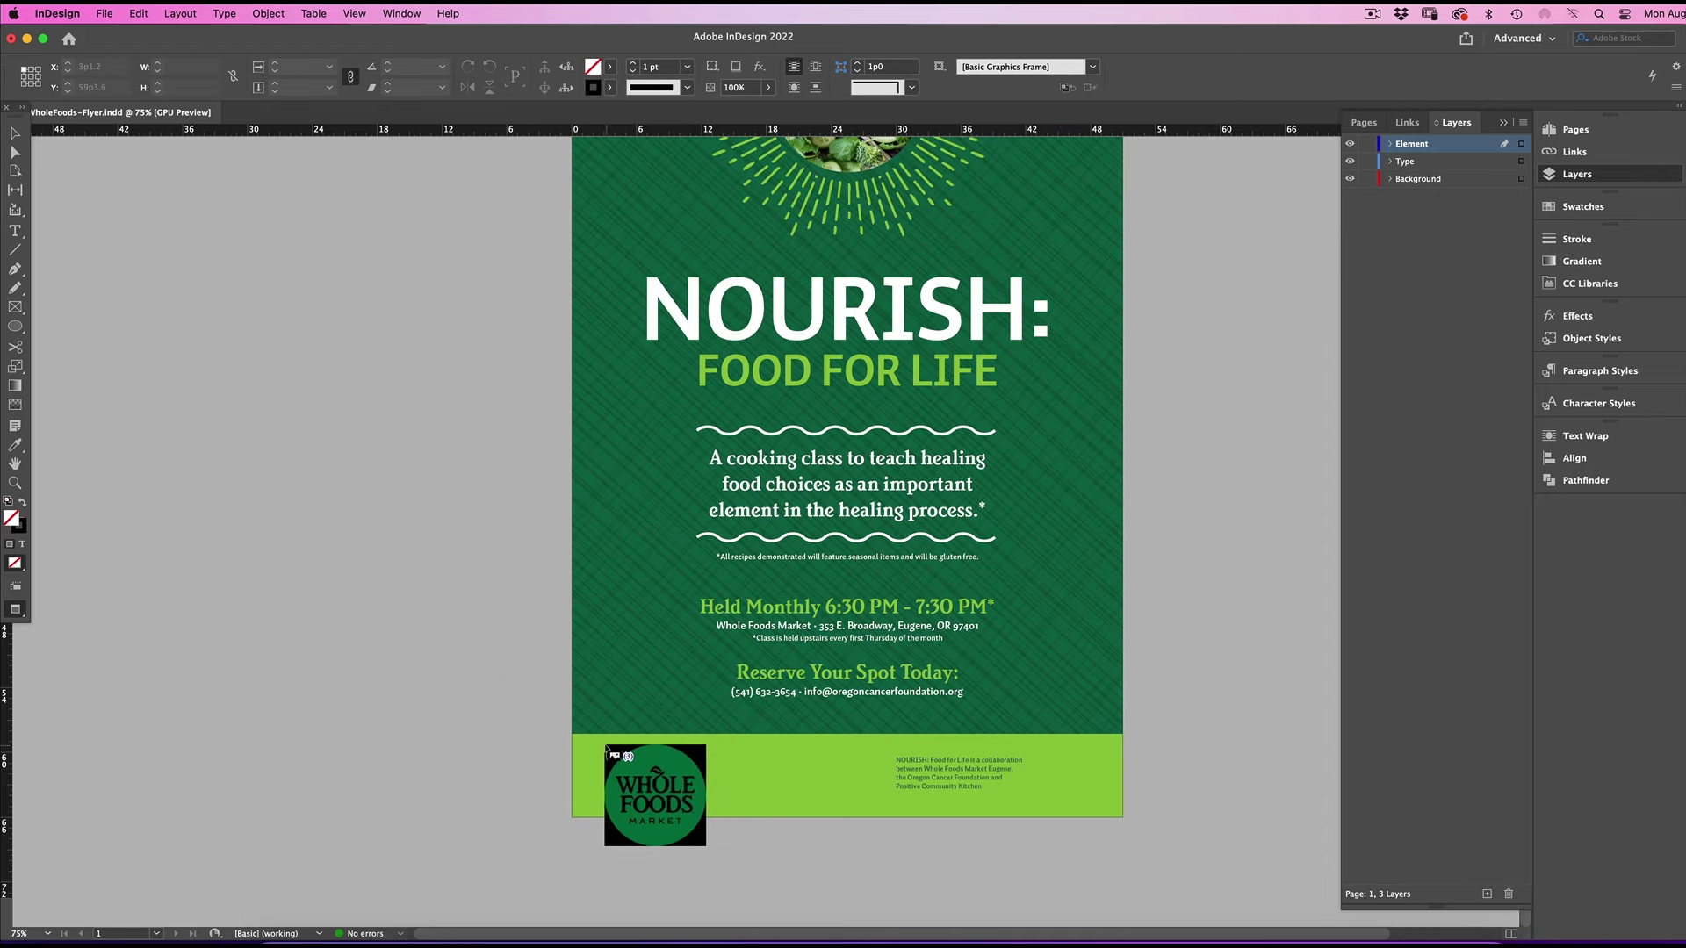
{"action": "key", "text": "w"}
{"action": "left_click_drag", "start_coordinate": [604, 743], "coordinate": [786, 797]}
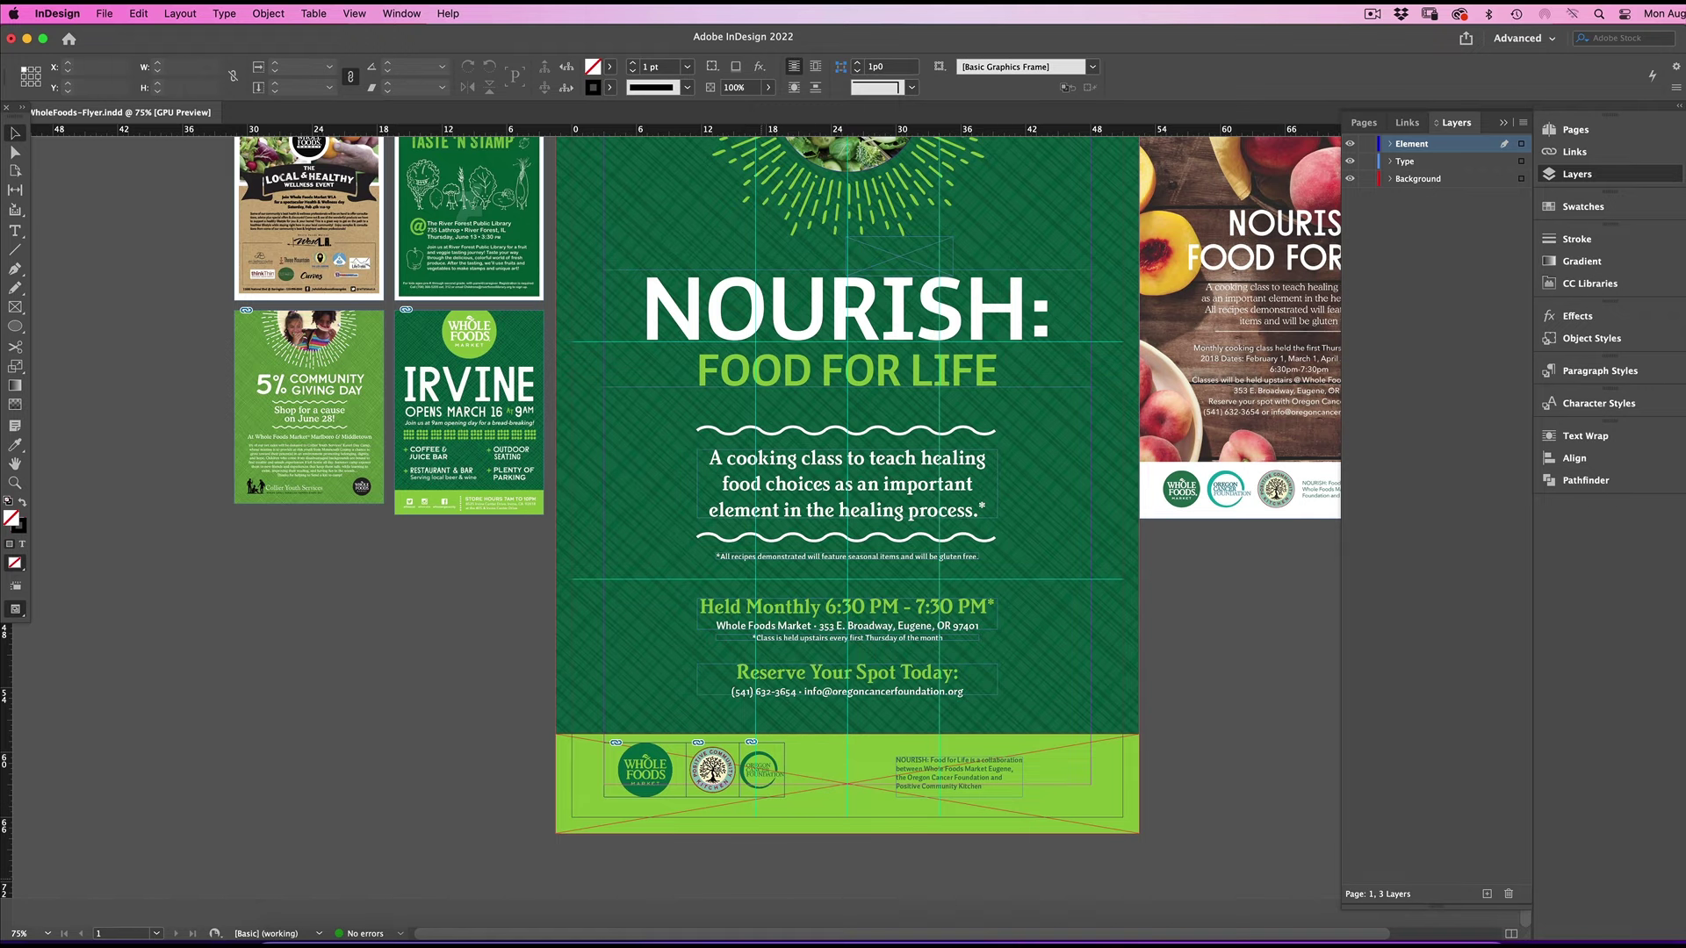
Enlarge the Positive Community Kitchen logo image to about 17.27% scale and center it to match the Whole Foods logo's height.
{"action": "key", "text": "super+equal"}
{"action": "key", "text": "super+equal"}
{"action": "key", "text": "super+equal"}
{"action": "left_click", "coordinate": [583, 642]}
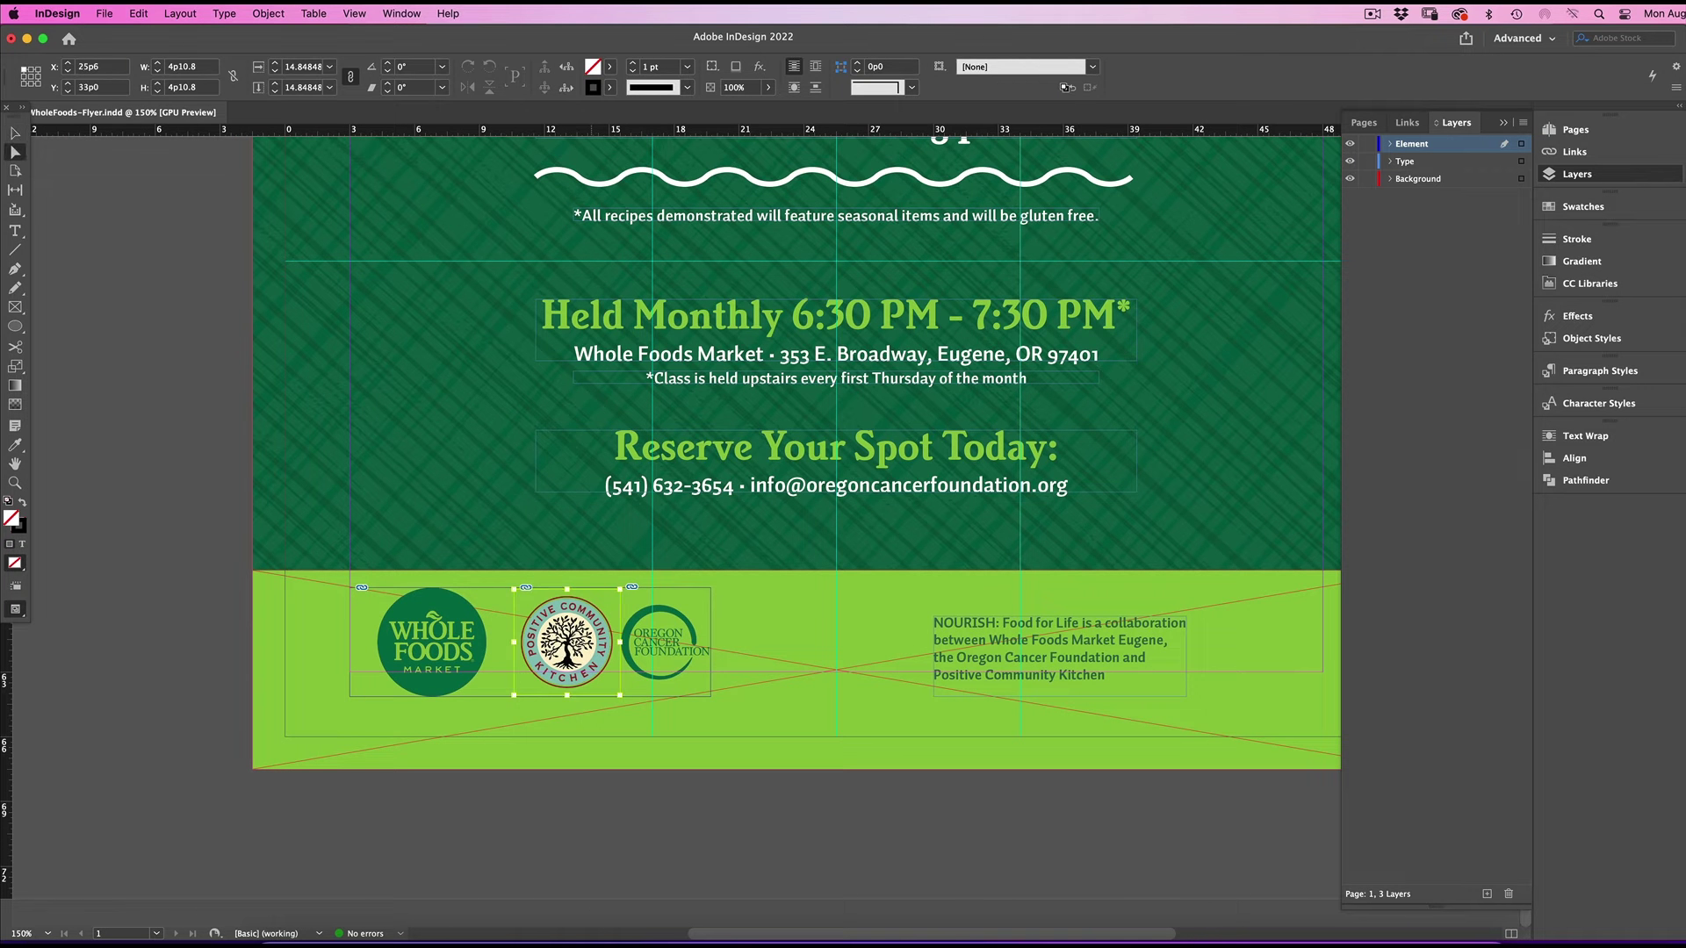
{"action": "key", "text": "super+shift+a"}
{"action": "key", "text": "a"}
{"action": "left_click", "coordinate": [576, 642]}
{"action": "left_click_drag", "start_coordinate": [569, 580], "coordinate": [569, 580]}
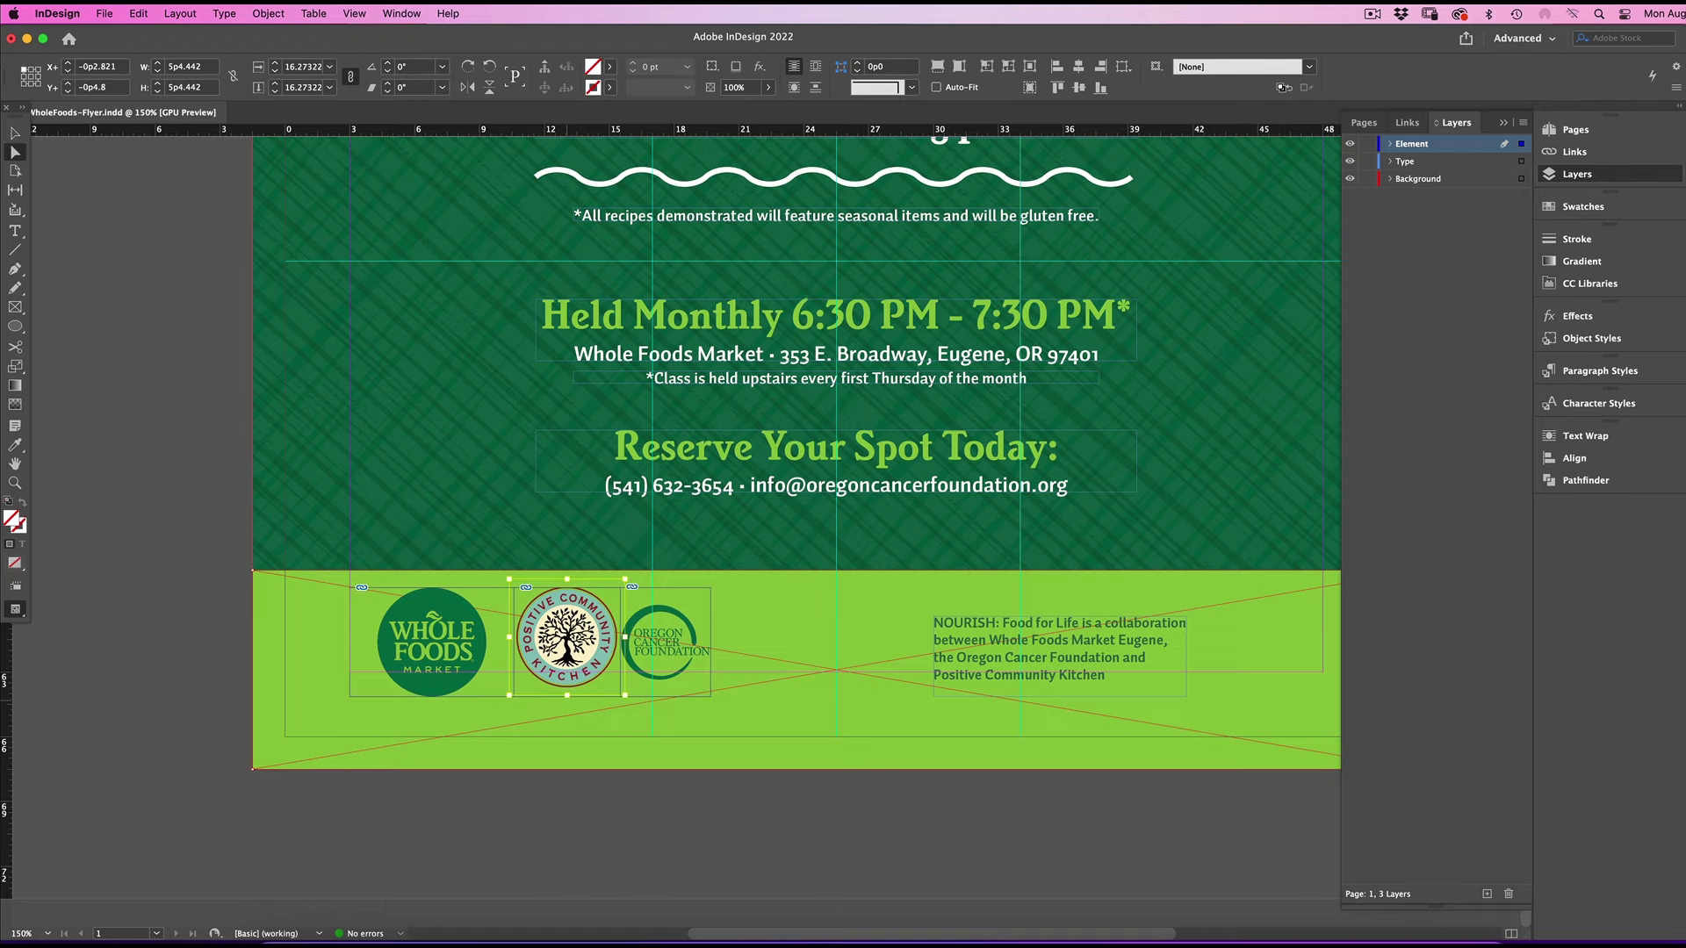
{"action": "left_click_drag", "start_coordinate": [568, 695], "coordinate": [568, 703]}
{"action": "key", "text": "Down"}
{"action": "key", "text": "Right"}
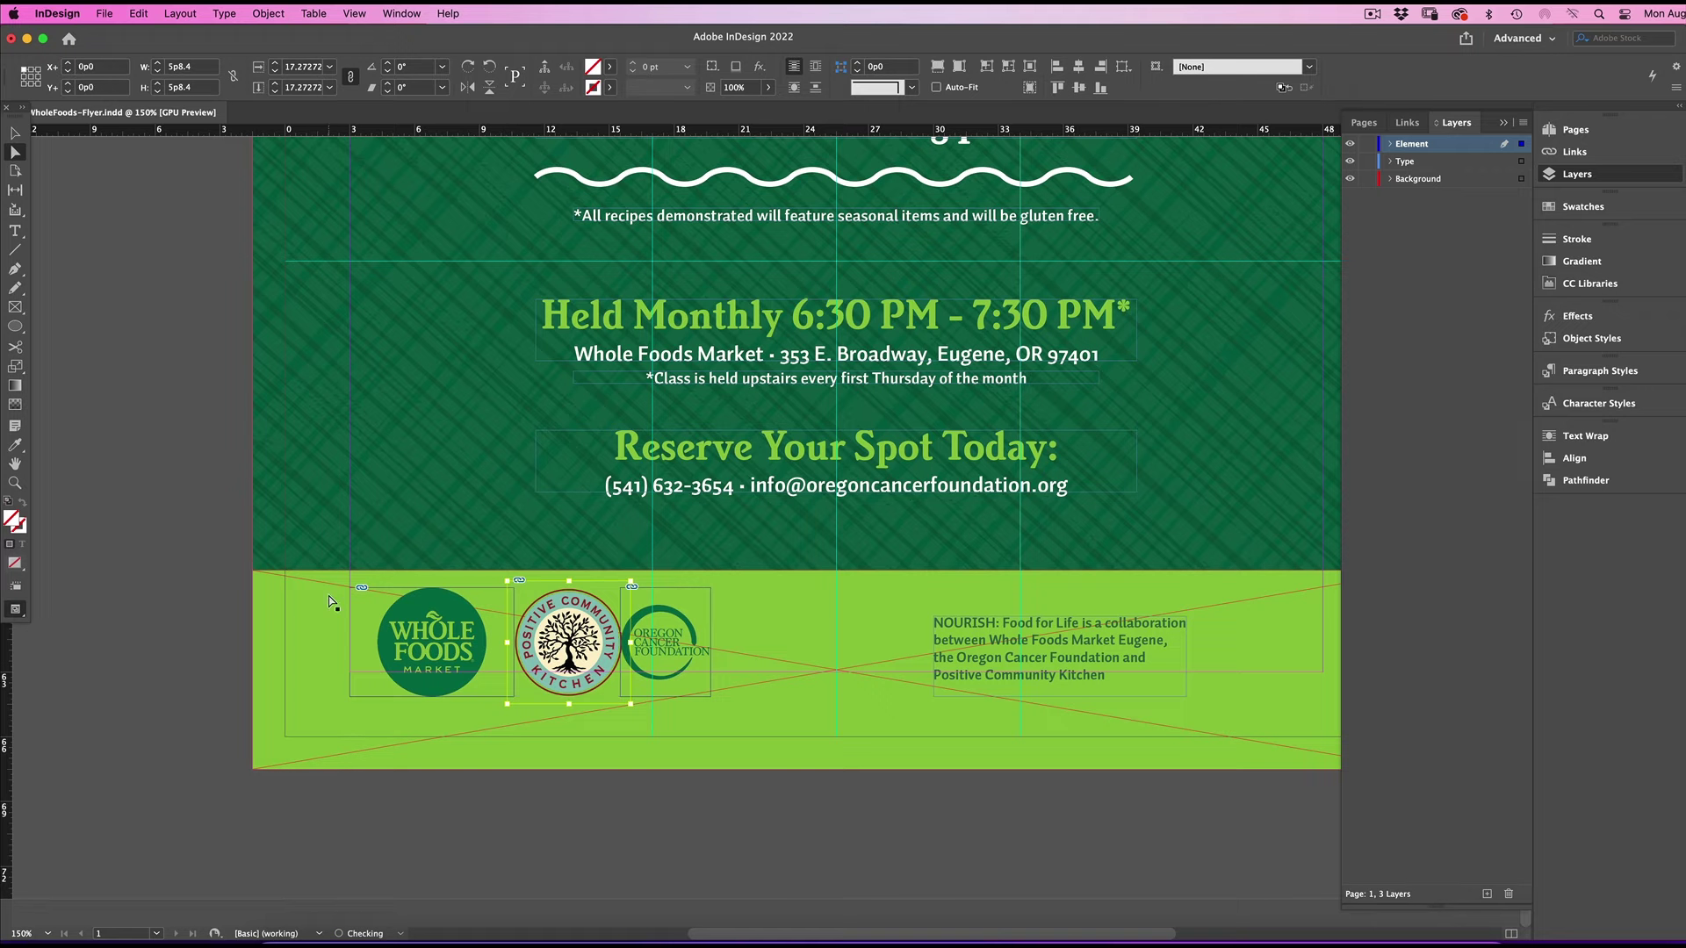
Tighten the sides of the Whole Foods and Positive Community Kitchen logo frames around their artwork.
{"action": "key", "text": "super+shift+a"}
{"action": "key", "text": "v"}
{"action": "left_click", "coordinate": [448, 642]}
{"action": "left_click_drag", "start_coordinate": [514, 643], "coordinate": [488, 643]}
{"action": "left_click_drag", "start_coordinate": [350, 643], "coordinate": [375, 646]}
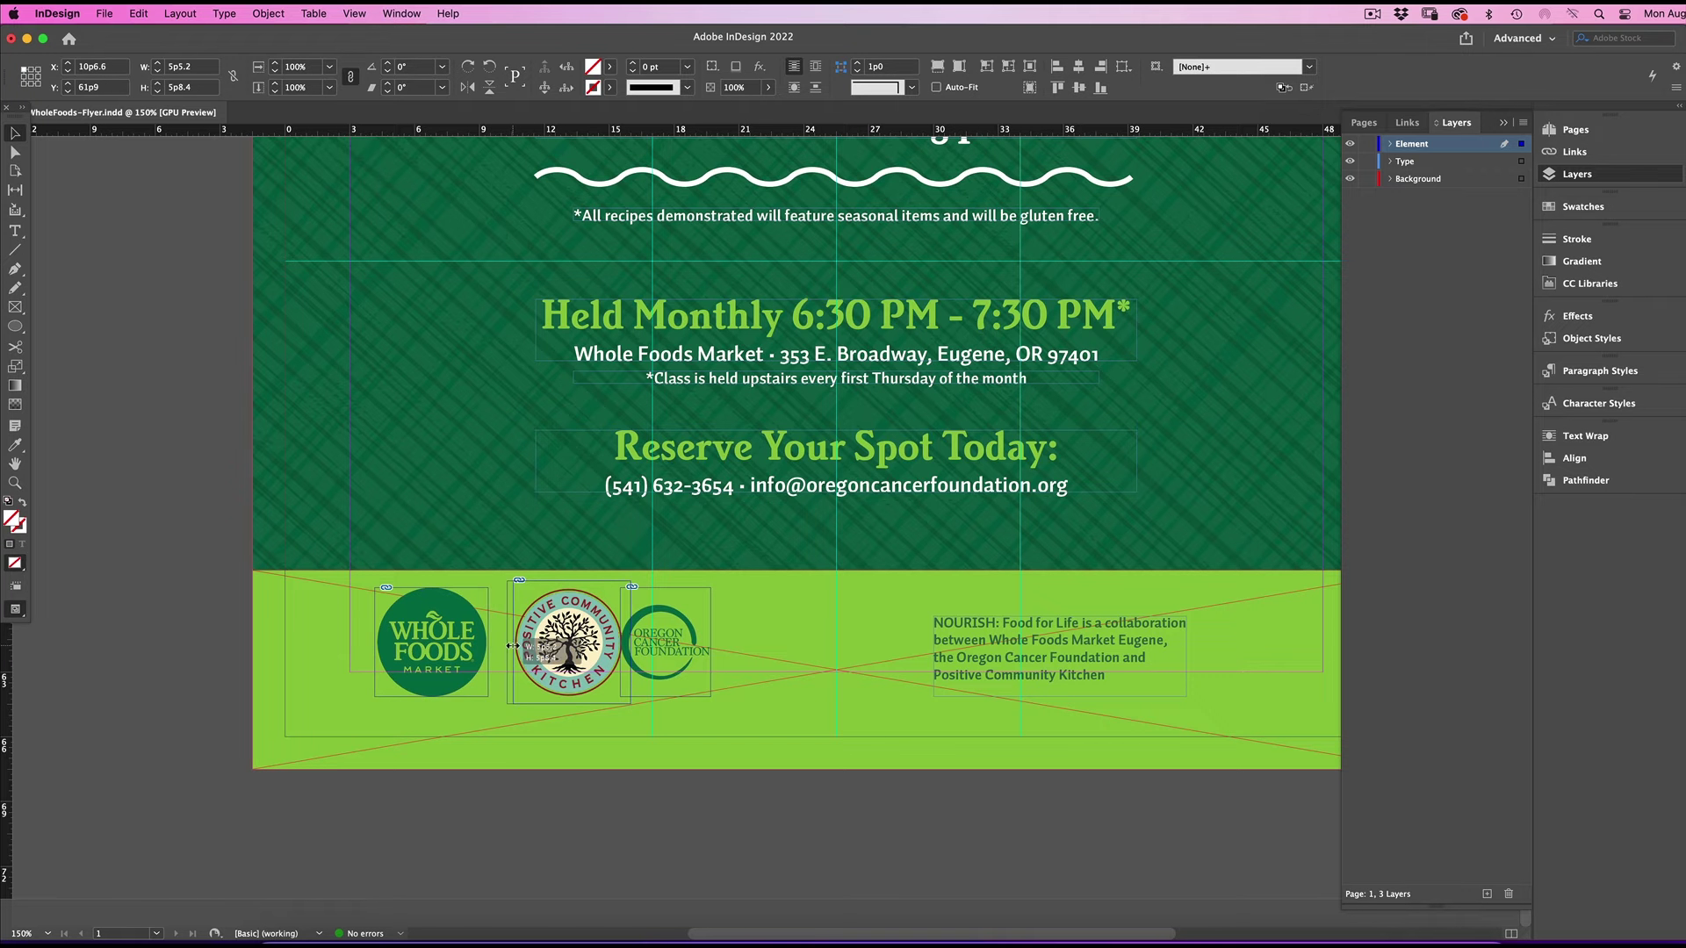
{"action": "left_click_drag", "start_coordinate": [627, 643], "coordinate": [624, 643]}
Swap the Positive Community Kitchen and Oregon Cancer Foundation logos, then enlarge the latter to match the others and fit its frame to the content.
{"action": "left_click_drag", "start_coordinate": [601, 658], "coordinate": [793, 659]}
{"action": "left_click_drag", "start_coordinate": [684, 661], "coordinate": [578, 661]}
{"action": "key", "text": "a"}
{"action": "left_click", "coordinate": [571, 652]}
{"action": "left_click_drag", "start_coordinate": [560, 604], "coordinate": [560, 587]}
{"action": "left_click_drag", "start_coordinate": [559, 681], "coordinate": [559, 697]}
{"action": "key", "text": "super+alt+c"}
{"action": "key", "text": "super+shift+a"}
Select the three footer logos and distribute them horizontally with 0p7 spacing.
{"action": "key", "text": "v"}
{"action": "left_click_drag", "start_coordinate": [597, 606], "coordinate": [879, 624]}
{"action": "left_click", "coordinate": [782, 615], "text": "shift"}
{"action": "left_click", "coordinate": [456, 623], "text": "shift"}
{"action": "left_click", "coordinate": [1575, 458]}
{"action": "left_click", "coordinate": [1384, 621]}
Add vertical guides at both ends of the wavy line and align the logo row to the first guide.
{"action": "left_click_drag", "start_coordinate": [7, 650], "coordinate": [536, 579]}
{"action": "left_click_drag", "start_coordinate": [7, 606], "coordinate": [1131, 508]}
{"action": "left_click_drag", "start_coordinate": [742, 615], "coordinate": [722, 615]}
{"action": "left_click", "coordinate": [1072, 650]}
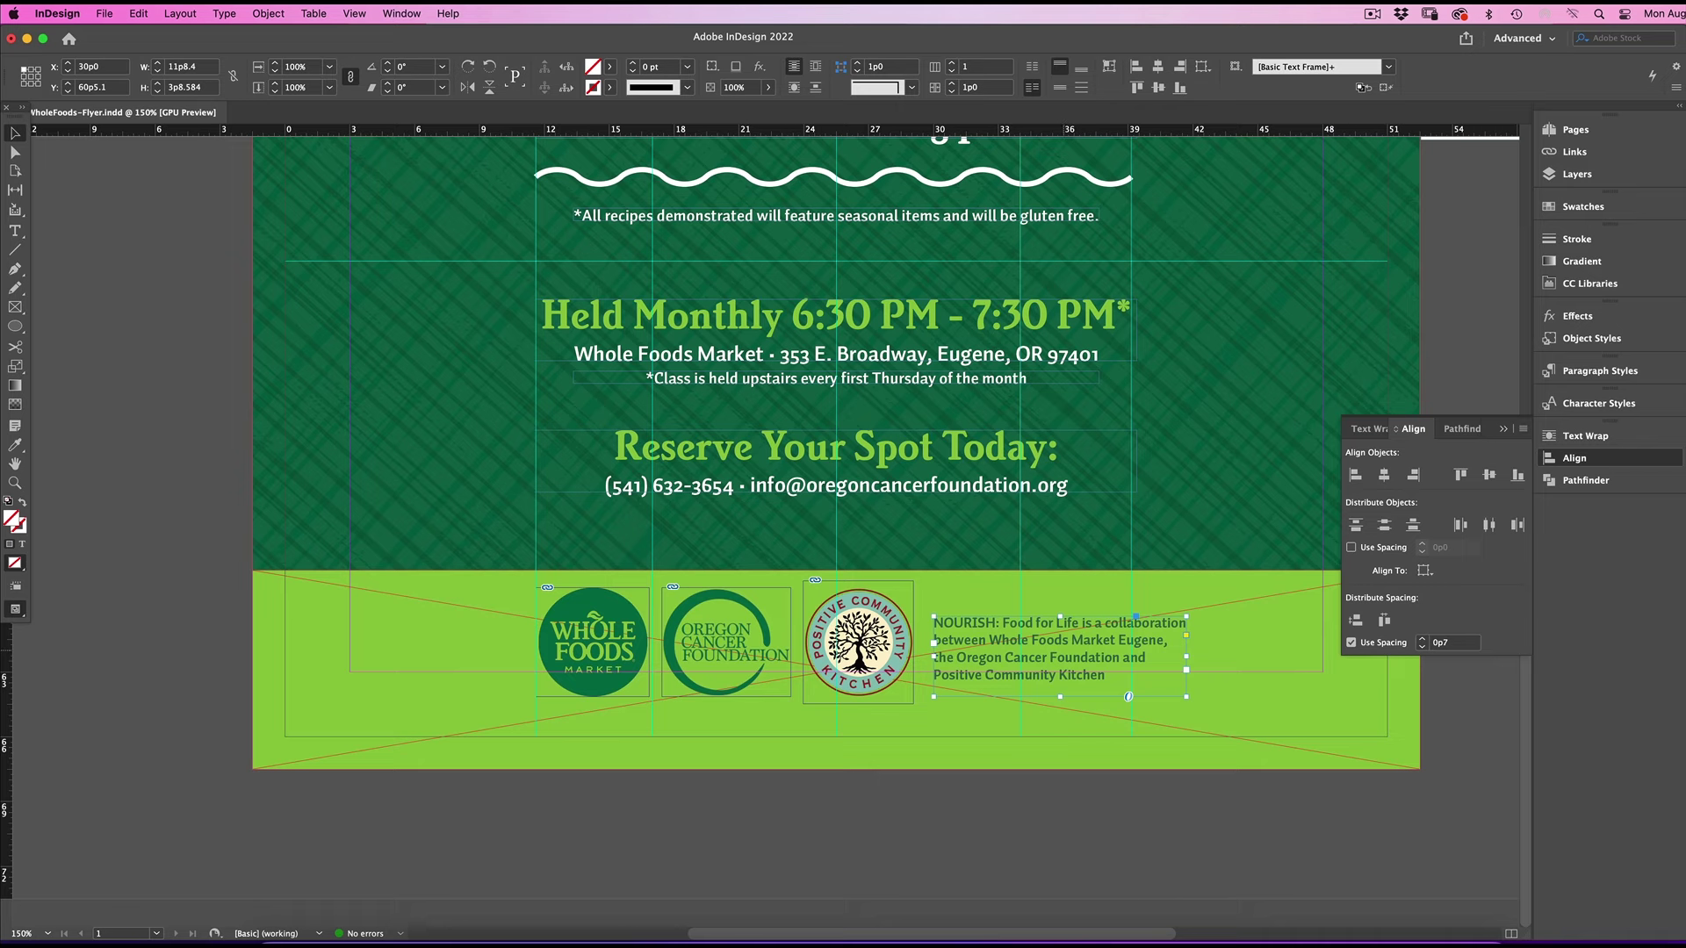
Scale the three logos down together, center them vertically in the footer band, and move the collaboration text closer to them.
{"action": "left_click", "coordinate": [859, 655]}
{"action": "left_click", "coordinate": [725, 650], "text": "shift"}
{"action": "left_click", "coordinate": [593, 650], "text": "shift"}
{"action": "left_click_drag", "start_coordinate": [913, 704], "coordinate": [878, 692]}
{"action": "left_click_drag", "start_coordinate": [851, 622], "coordinate": [850, 636]}
{"action": "left_click_drag", "start_coordinate": [1061, 650], "coordinate": [1025, 650]}
{"action": "key", "text": "w"}
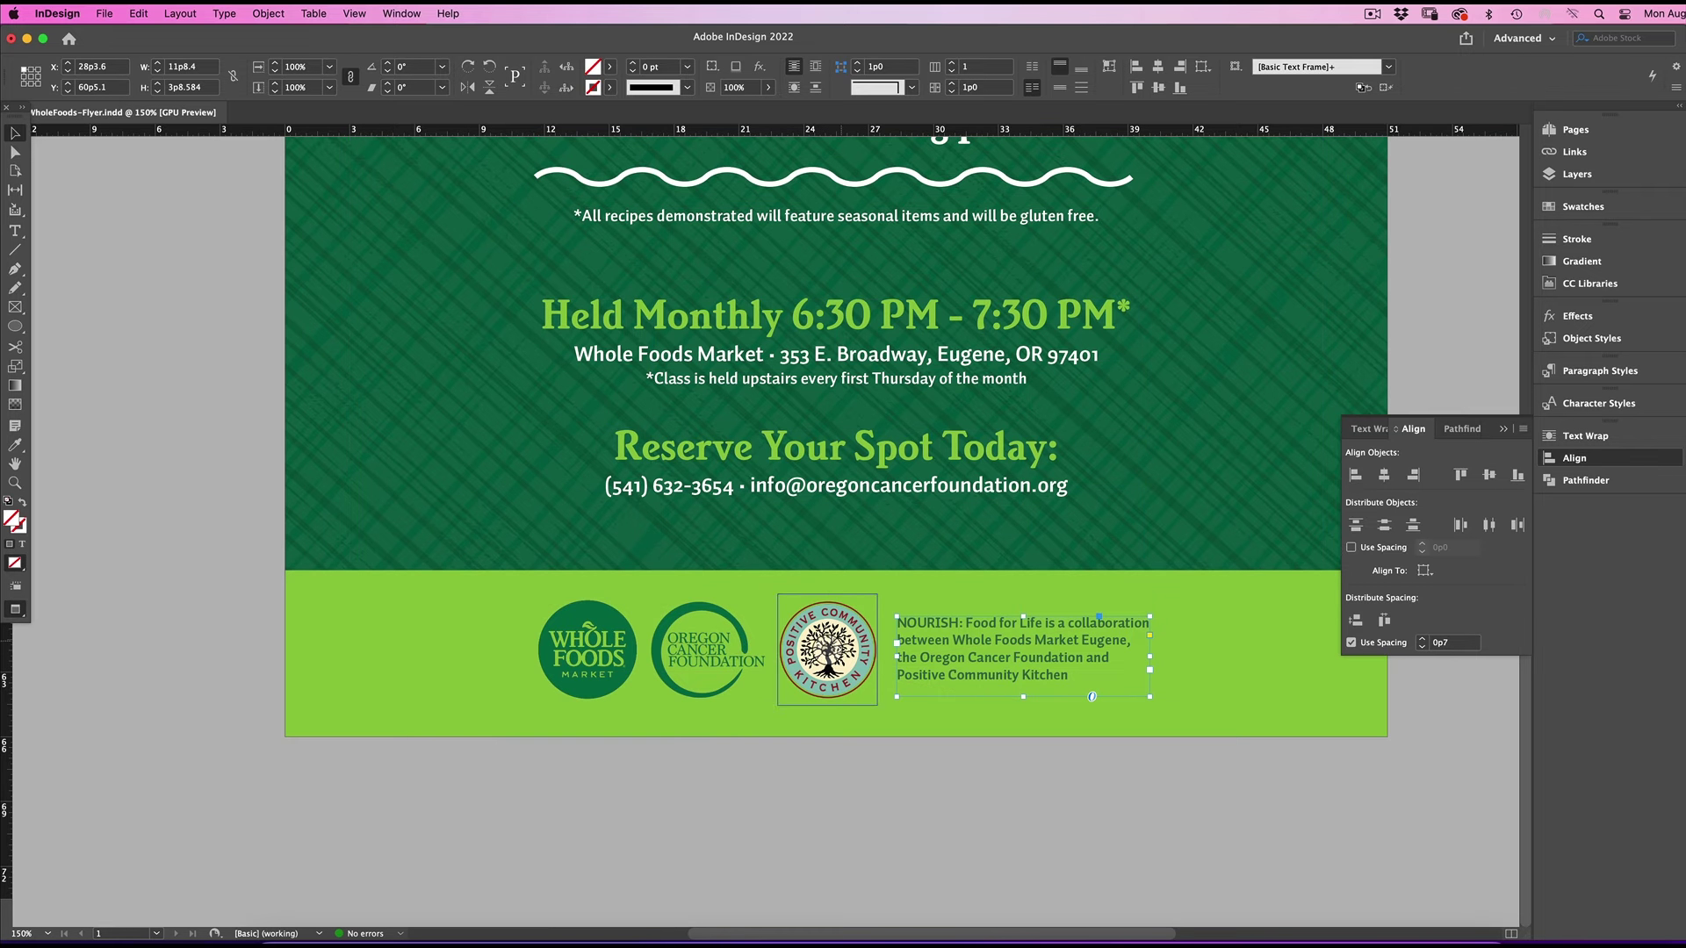
Scale the logo row down to about 14p10.5 wide and shift the collaboration text to end at the second guide.
{"action": "left_click", "coordinate": [853, 655]}
{"action": "left_click", "coordinate": [720, 652], "text": "shift"}
{"action": "left_click", "coordinate": [606, 652], "text": "shift"}
{"action": "left_click_drag", "start_coordinate": [877, 706], "coordinate": [858, 699]}
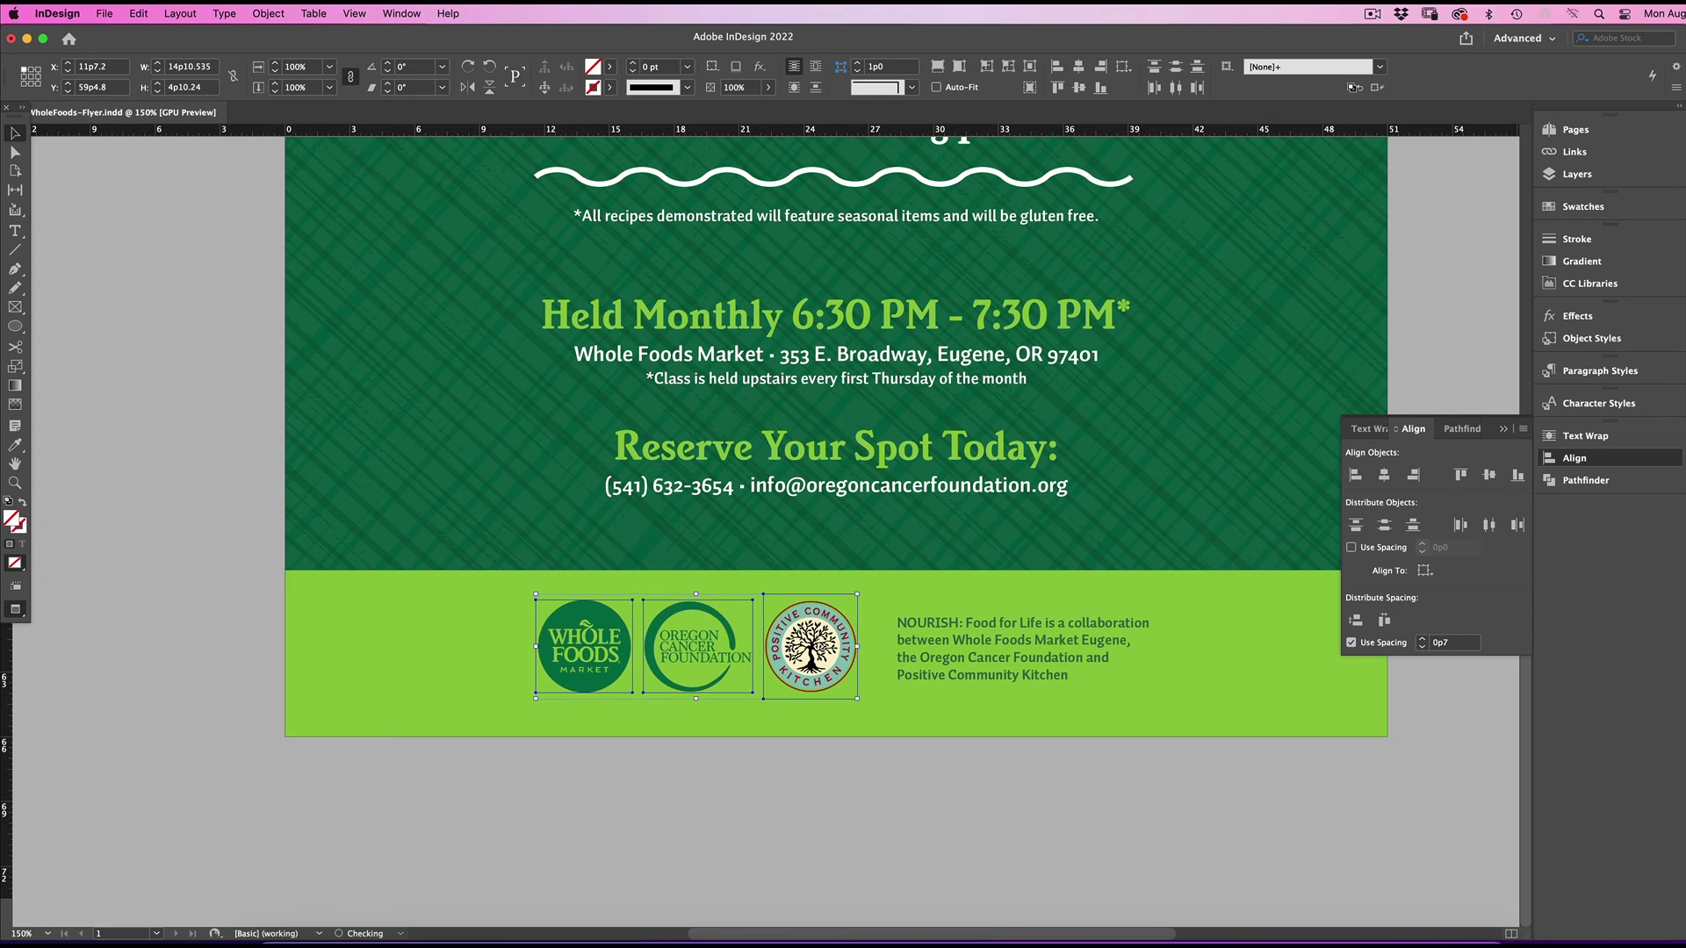
{"action": "left_click", "coordinate": [1063, 685]}
{"action": "key", "text": "w"}
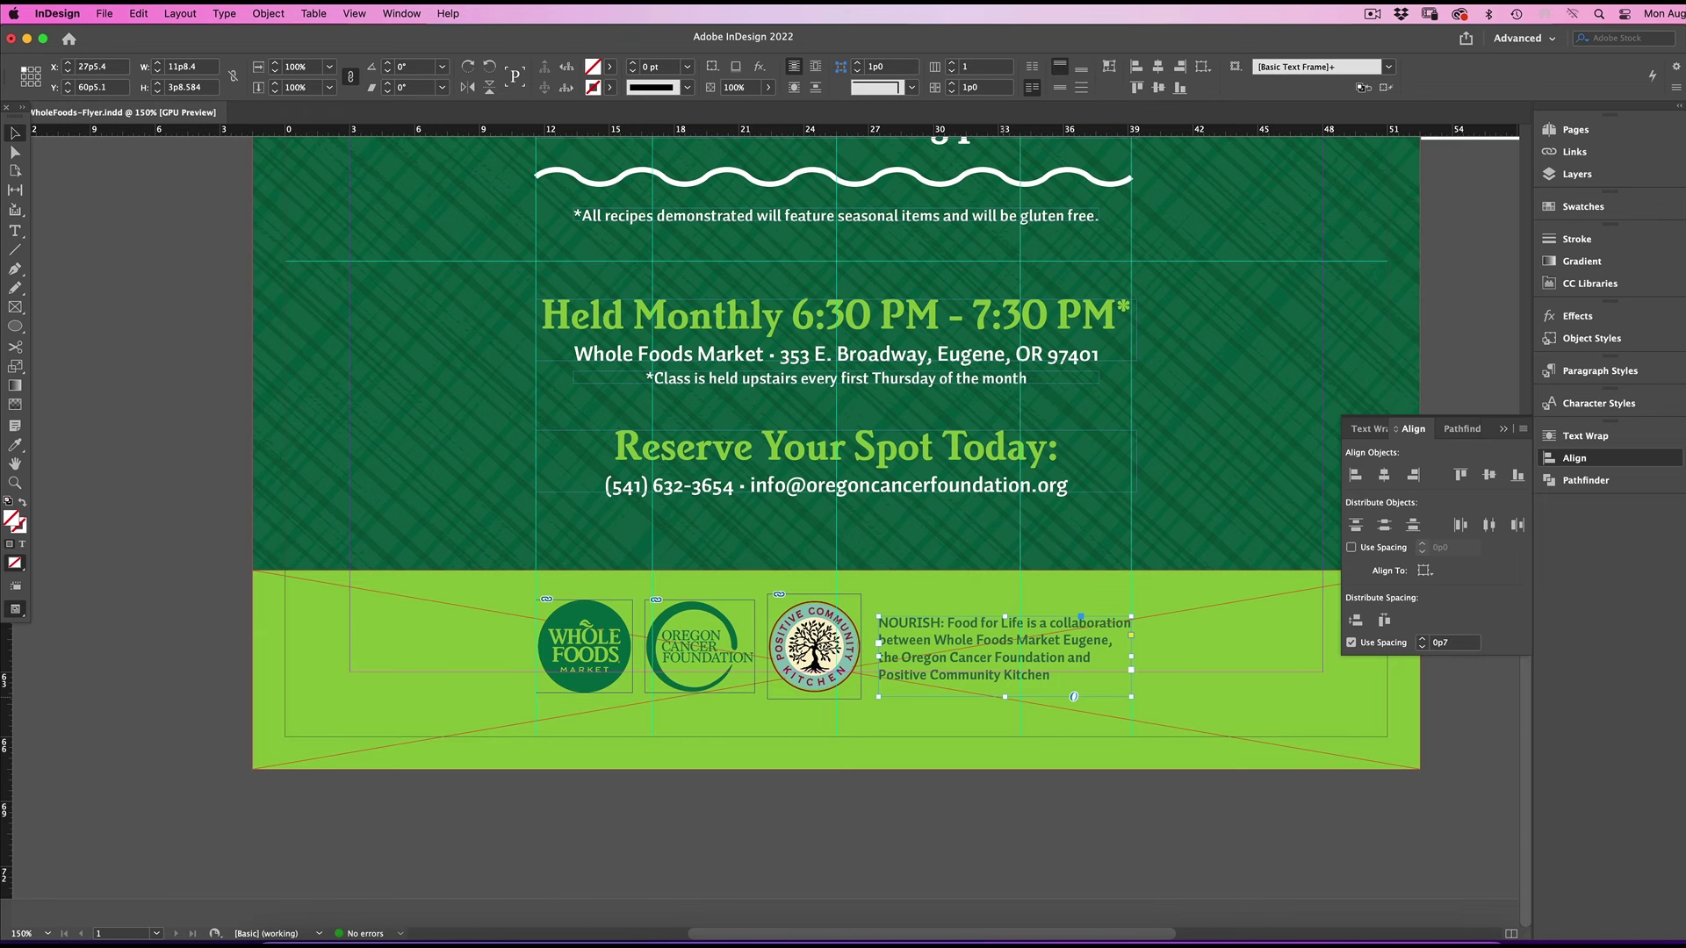
Preview the flyer without guides and frame edges to examine the footer's balance with the overall layout.
{"action": "key", "text": "w"}
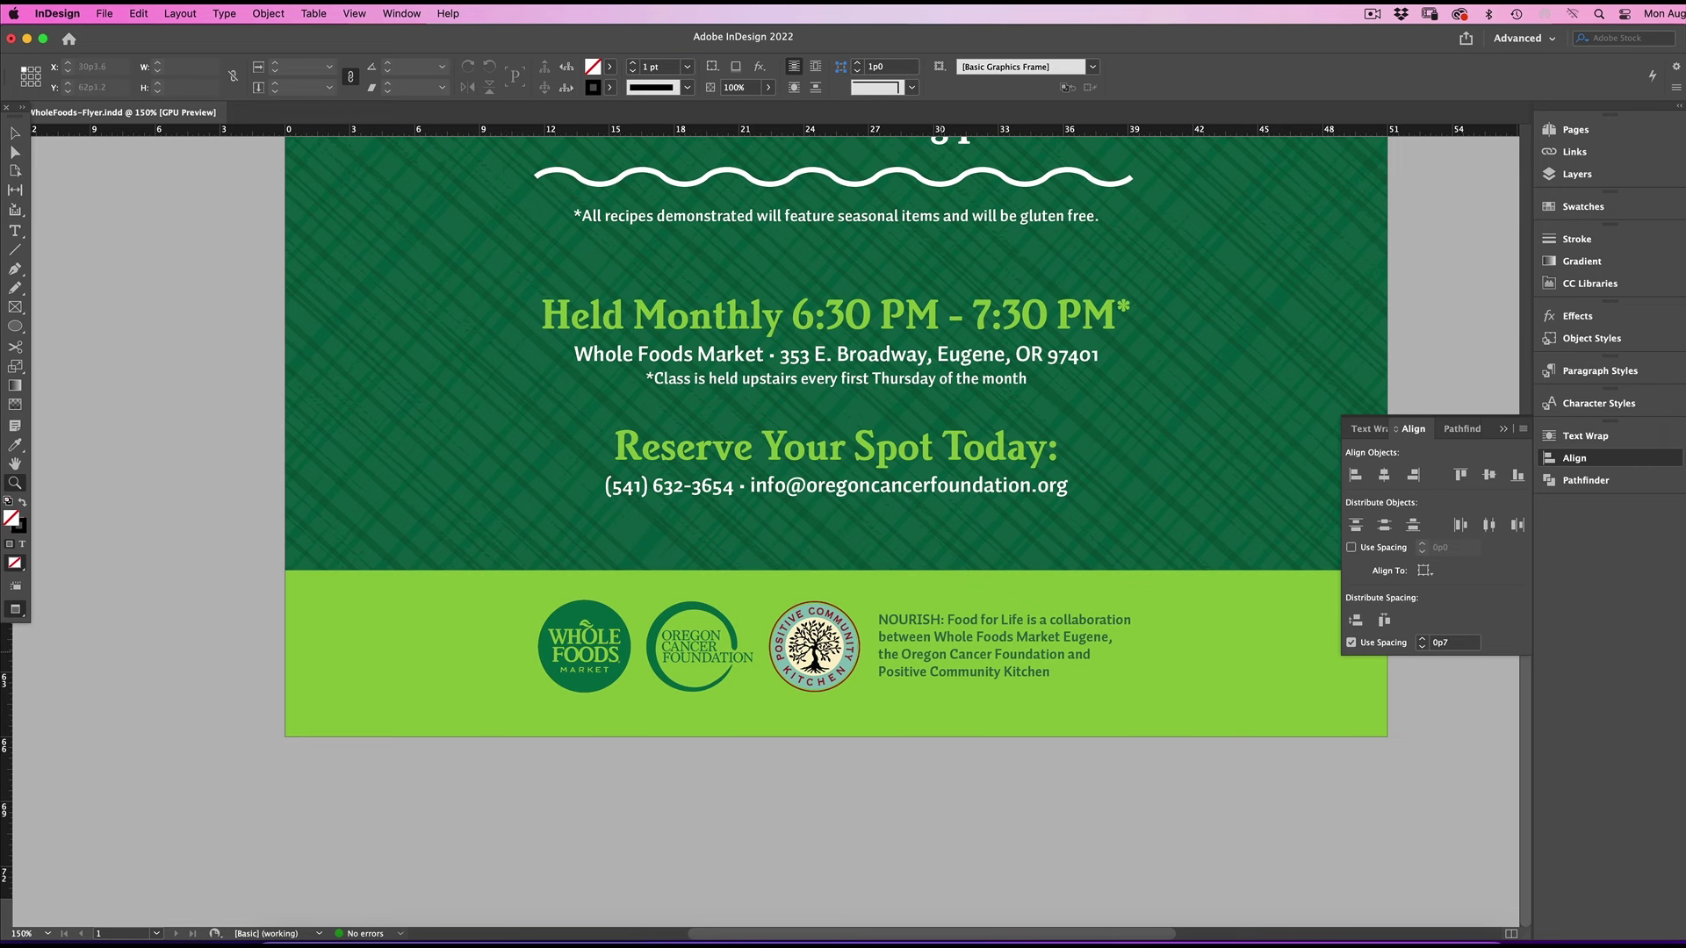
{"action": "left_click", "coordinate": [940, 655], "text": "alt"}
{"action": "left_click", "coordinate": [939, 655], "text": "alt"}
{"action": "left_click", "coordinate": [940, 655], "text": "alt"}
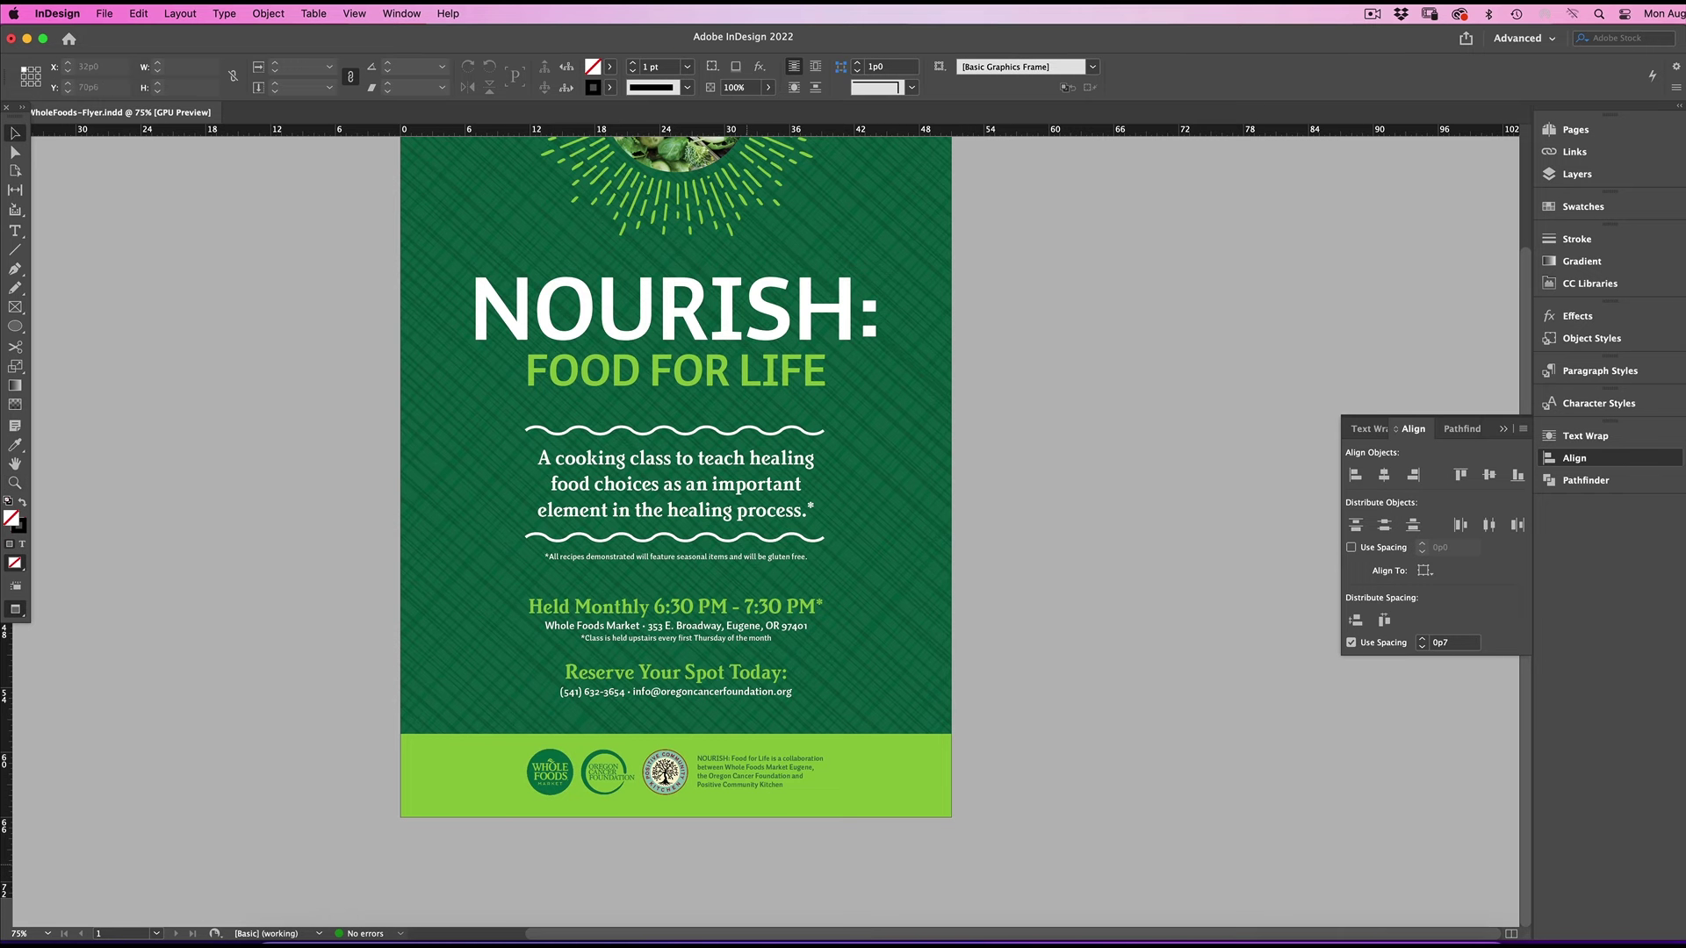